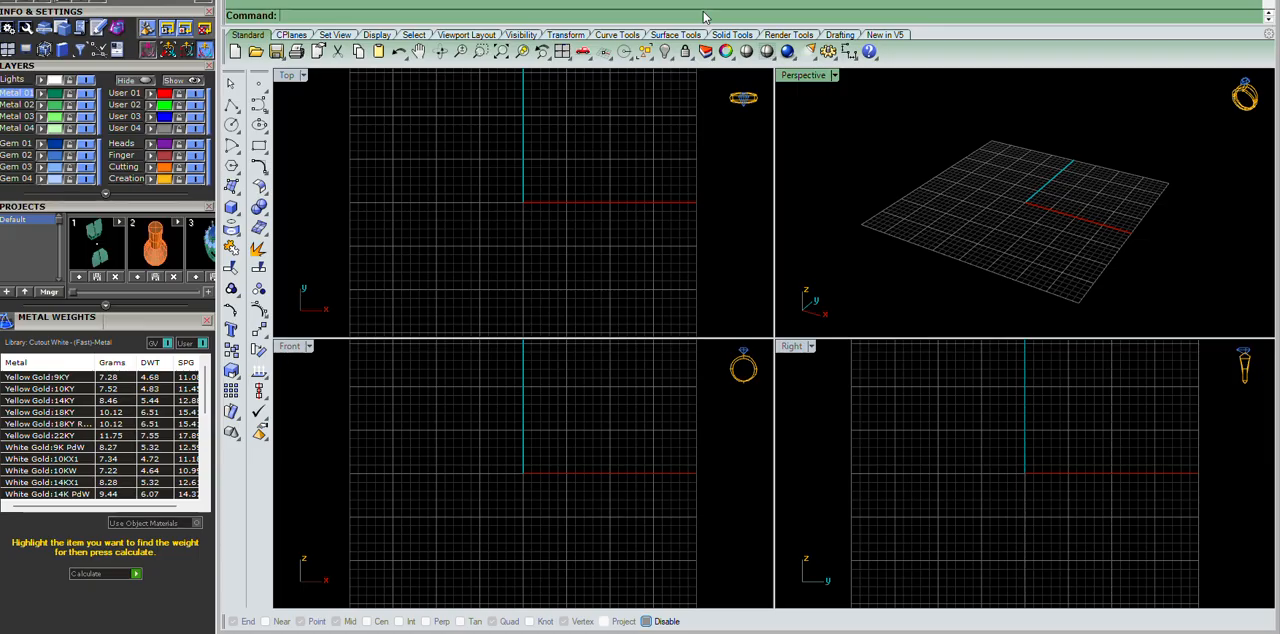
Start a picture frame using the image file WhatsApp Image 2025-12-29 at 1.52.44 PM from Downloads.
text(PictureFrame)
key(Return)
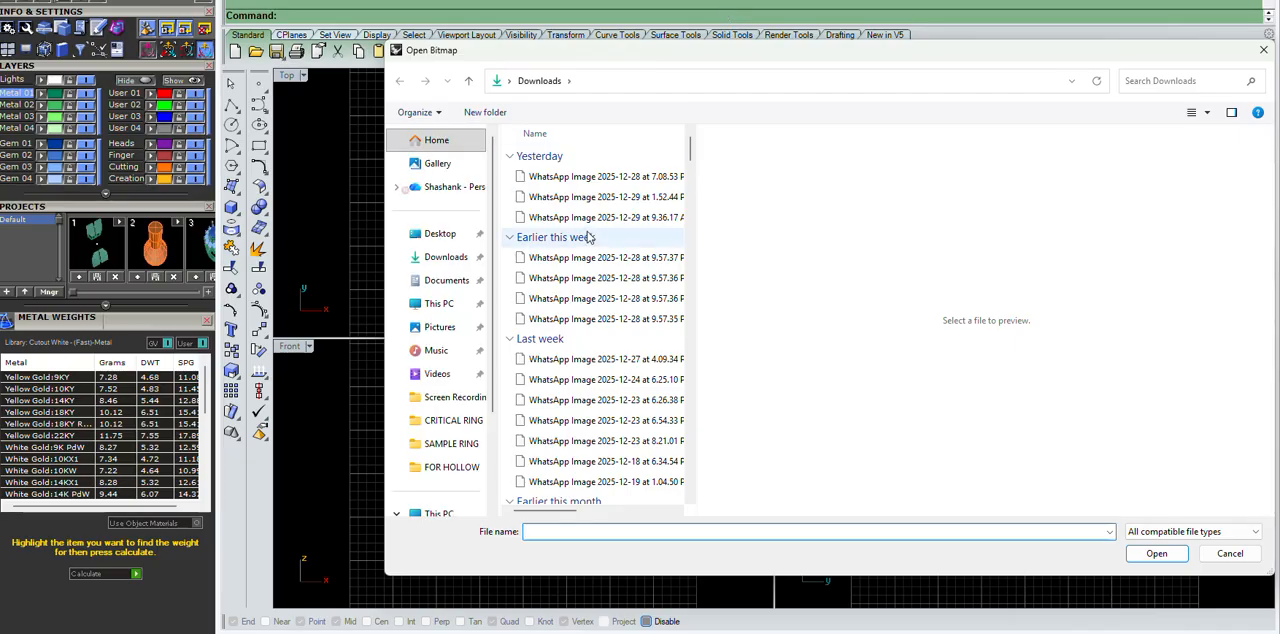
click(607, 177)
click(606, 198)
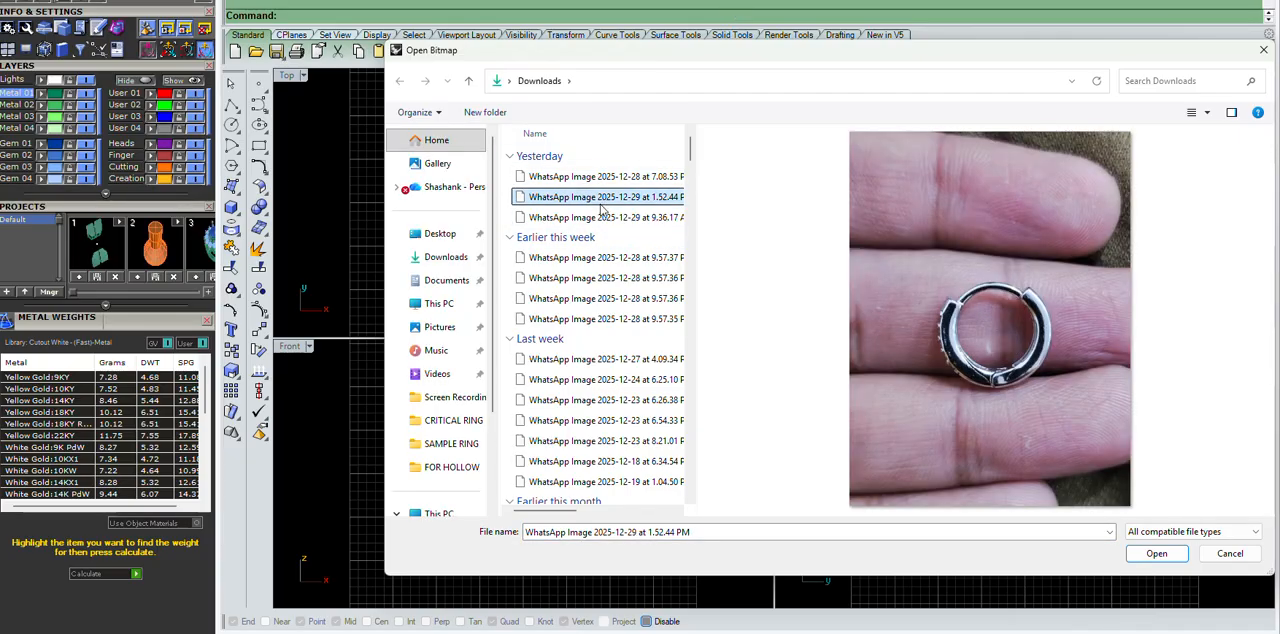
click(1157, 554)
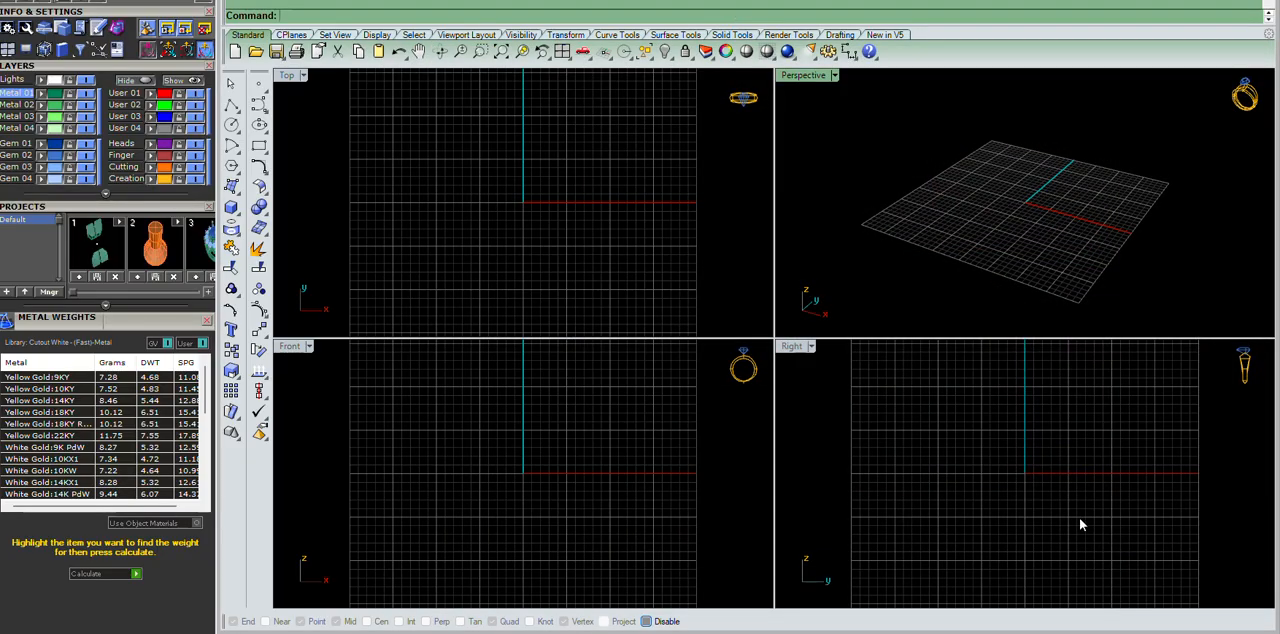
Place the hoop earring photo in the Right view, with its frame covering most of the construction grid.
double_click(287, 77)
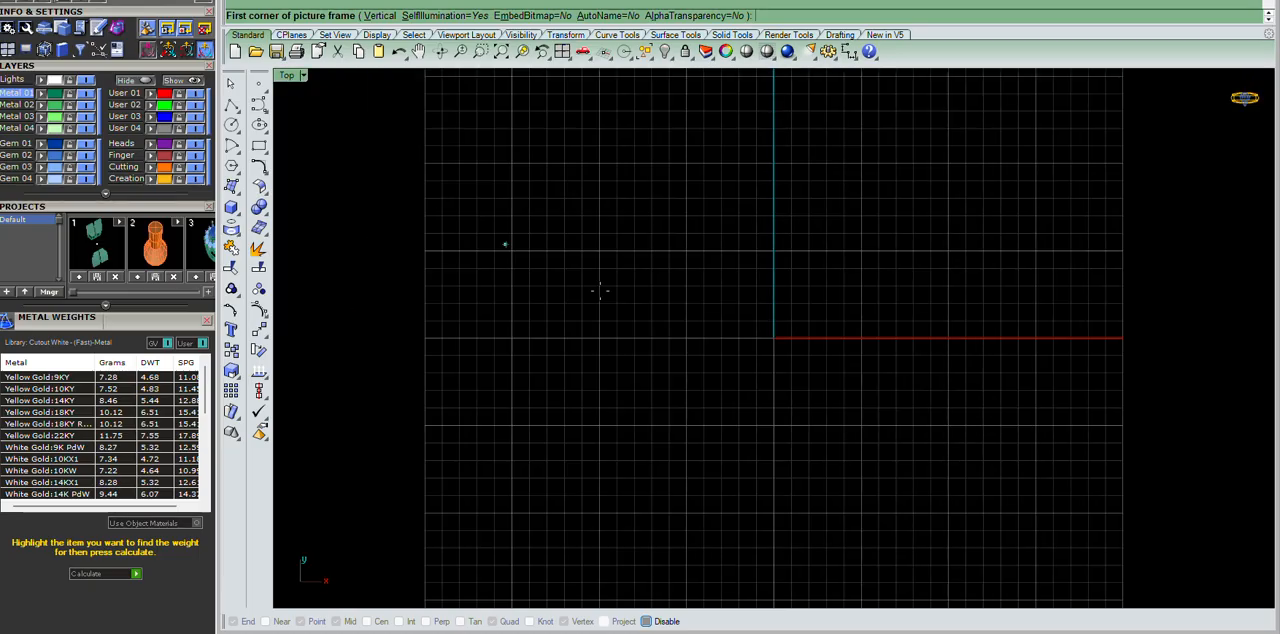
click(568, 56)
double_click(791, 346)
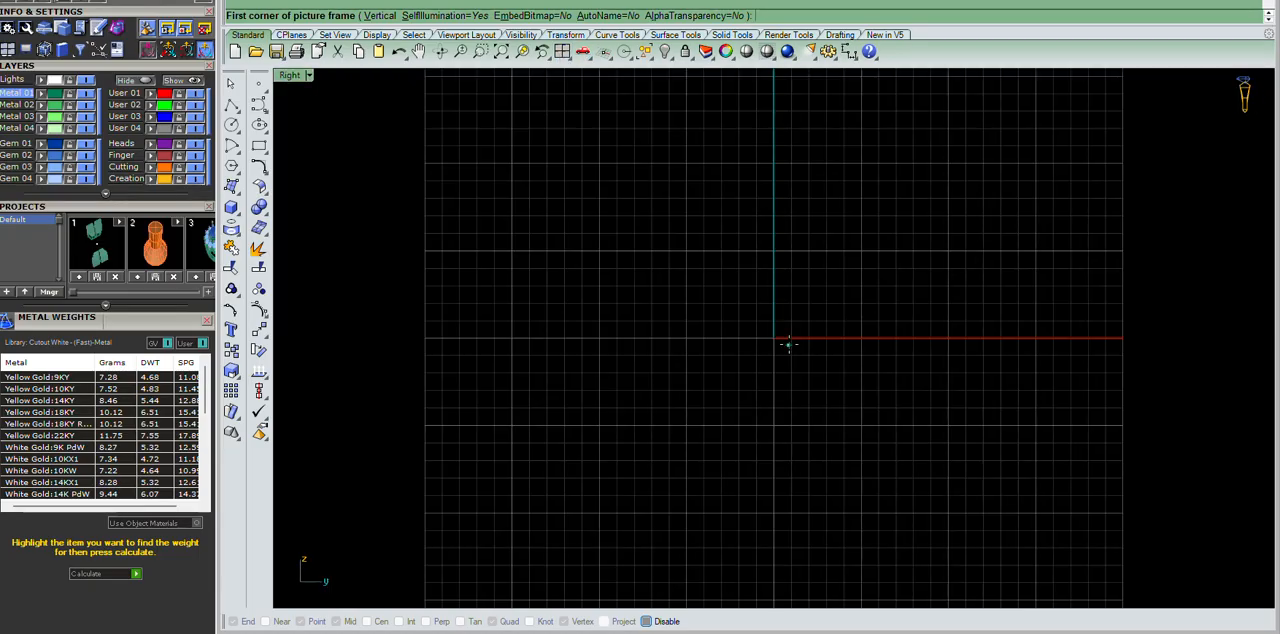
click(619, 389)
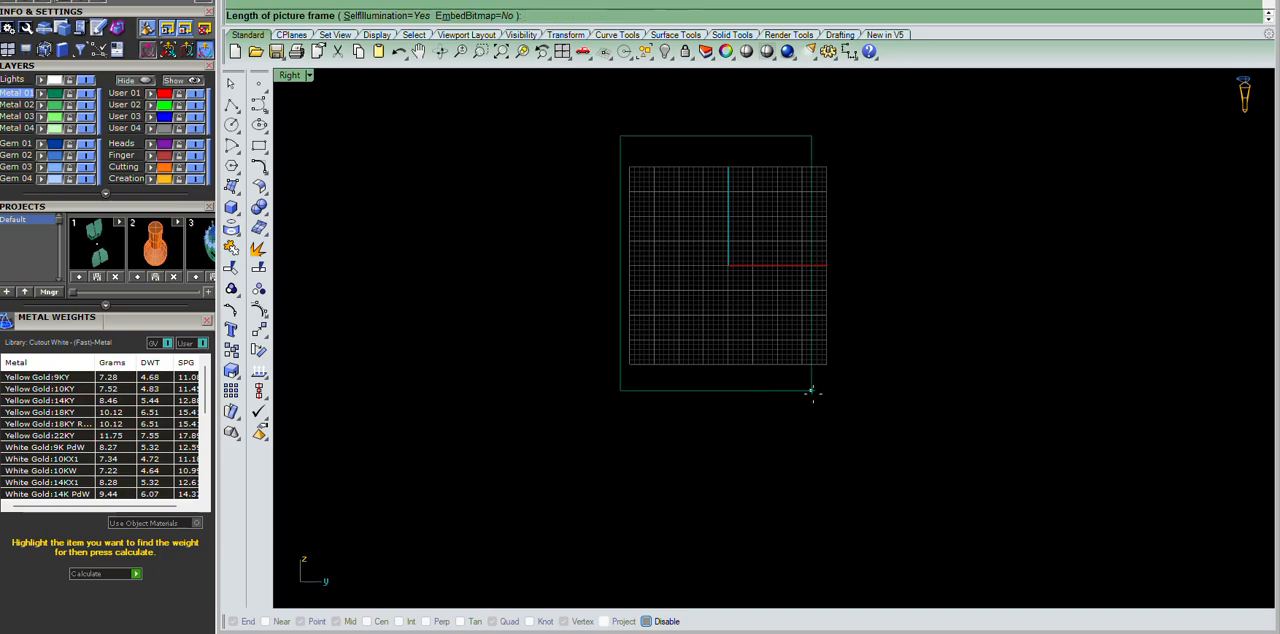
click(869, 401)
scroll(749, 206, up, 5)
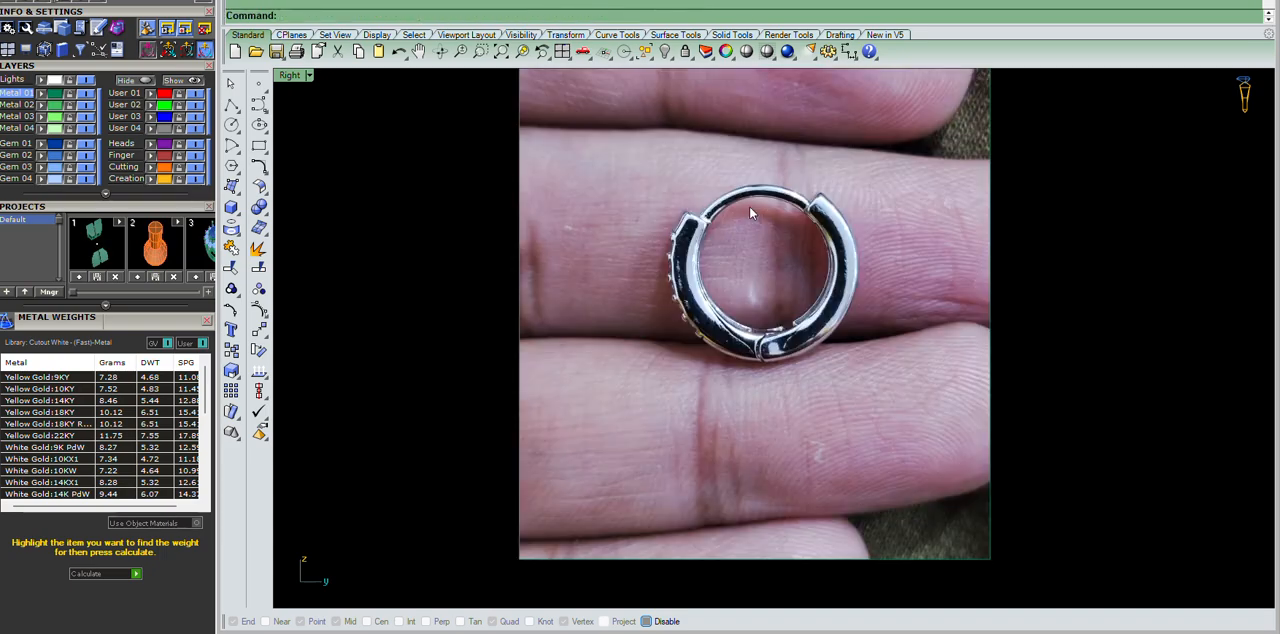
Examine the hoop earring's outline, thin upper arc, stone edge and lower joint in the reference photo.
scroll(817, 234, down, 3)
drag(799, 196, 760, 210)
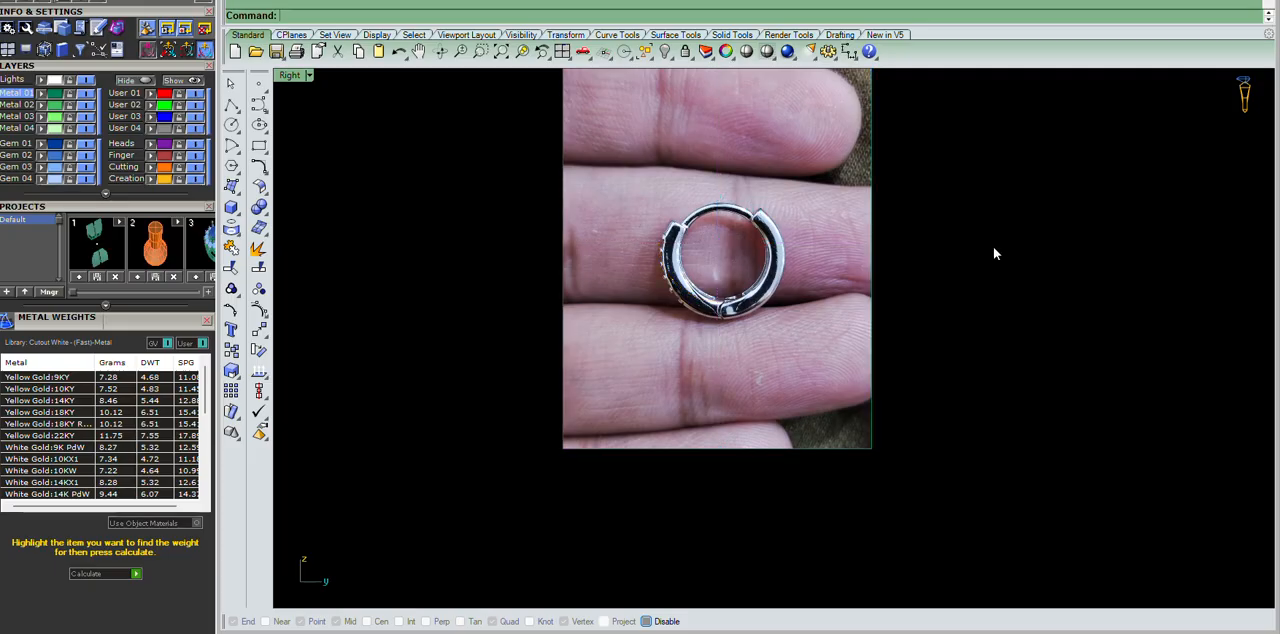
scroll(751, 257, up, 3)
right_drag(751, 251, 862, 273)
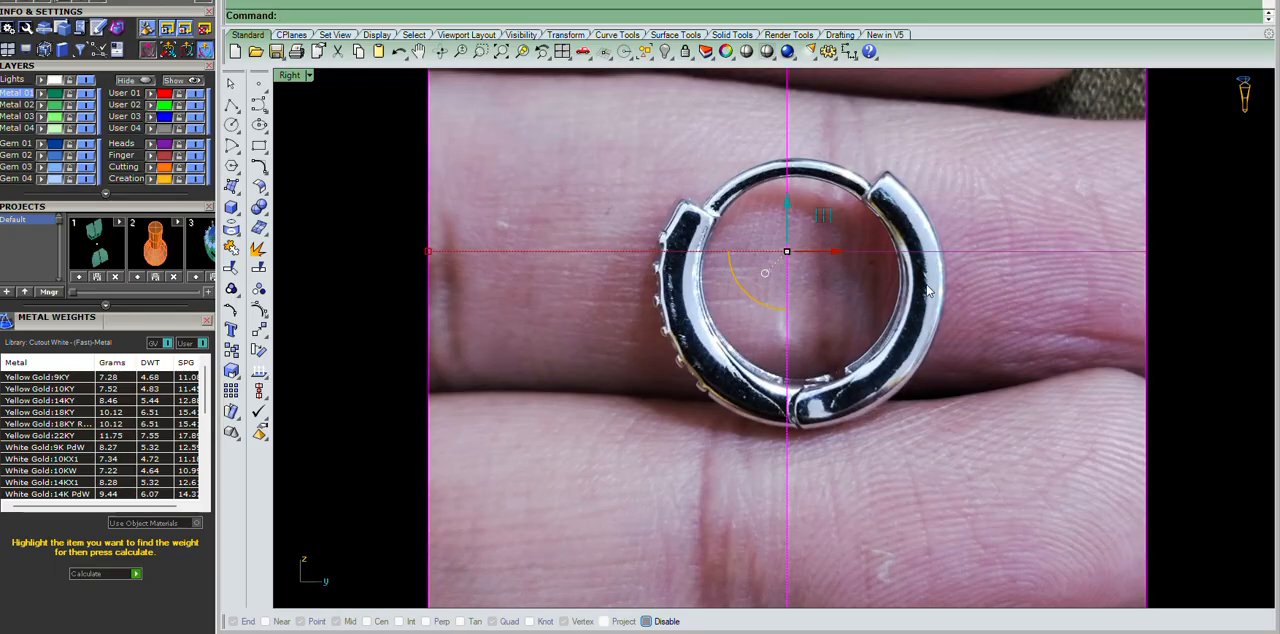
click(1213, 331)
scroll(698, 260, down, 4)
scroll(735, 246, up, 5)
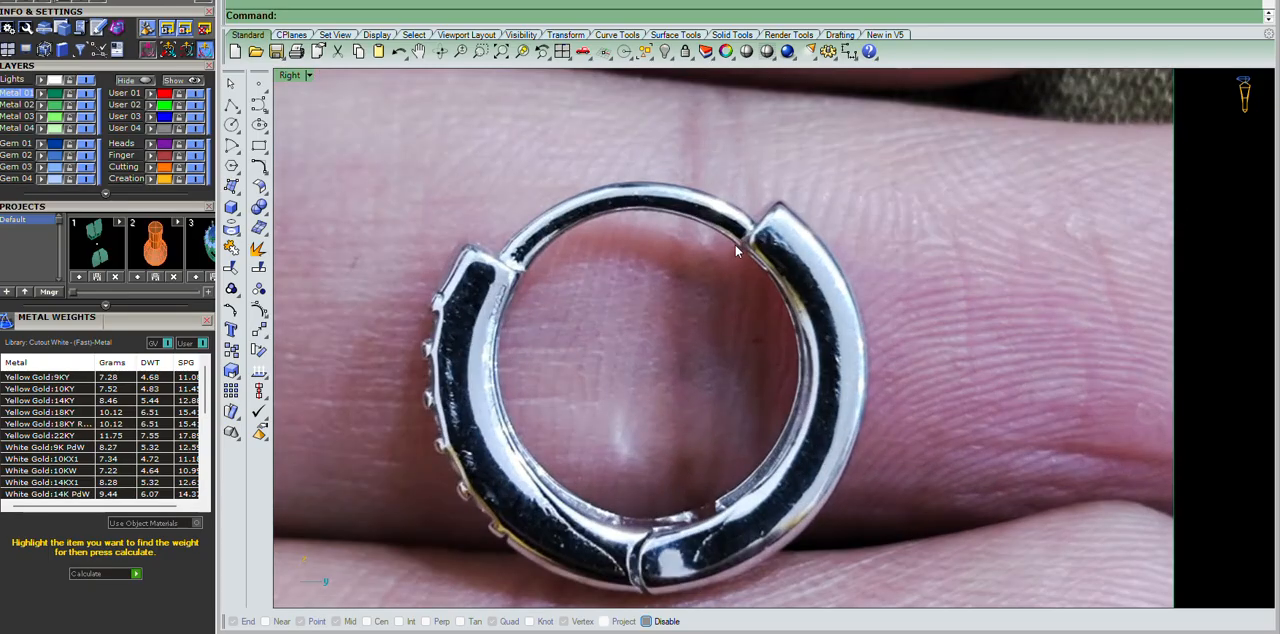
scroll(667, 292, down, 4)
scroll(700, 300, up, 4)
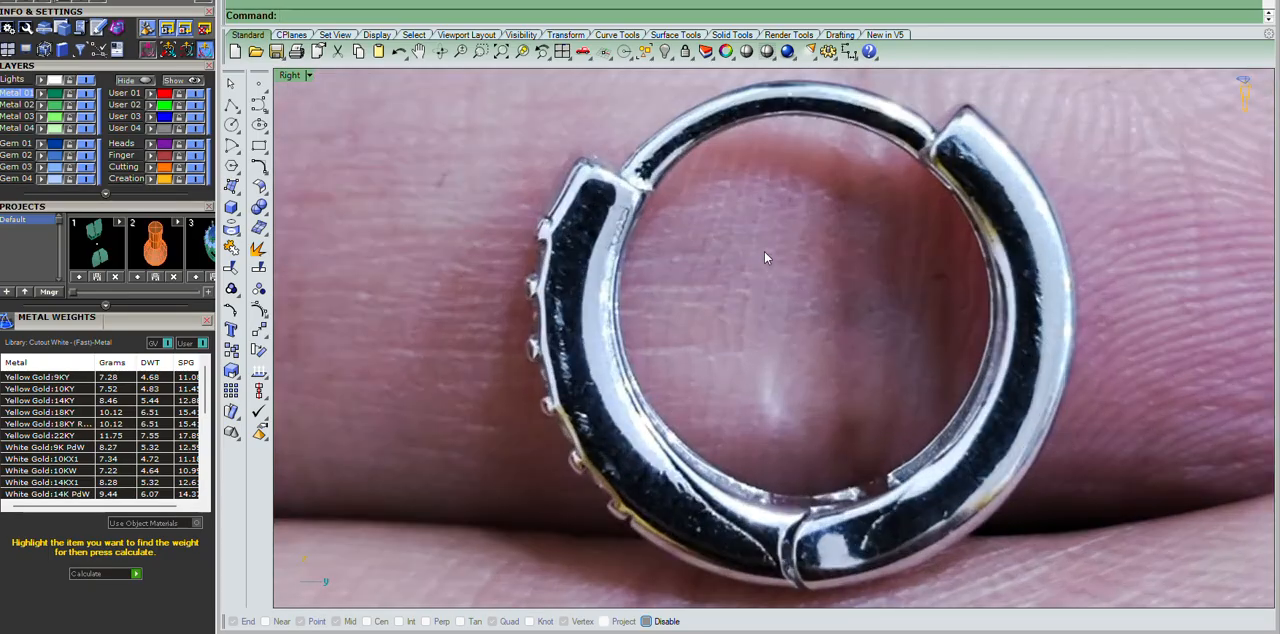
scroll(762, 246, down, 3)
click(572, 307)
scroll(665, 258, up, 3)
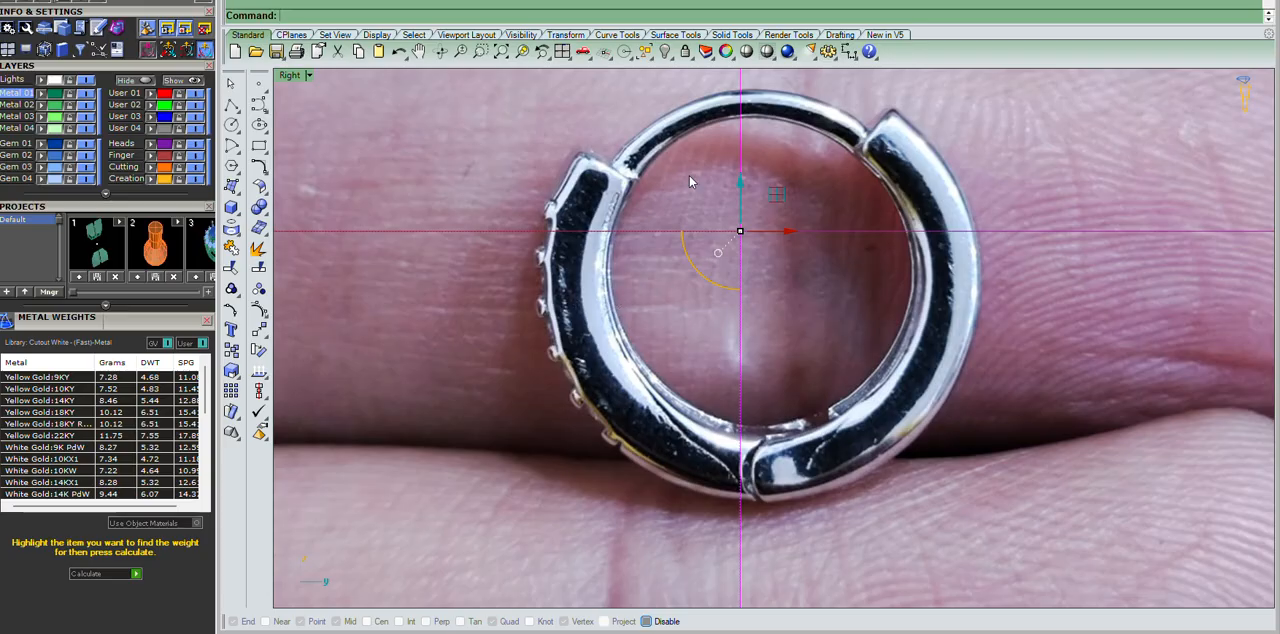
scroll(577, 268, down, 10)
click(1061, 269)
scroll(595, 238, up, 6)
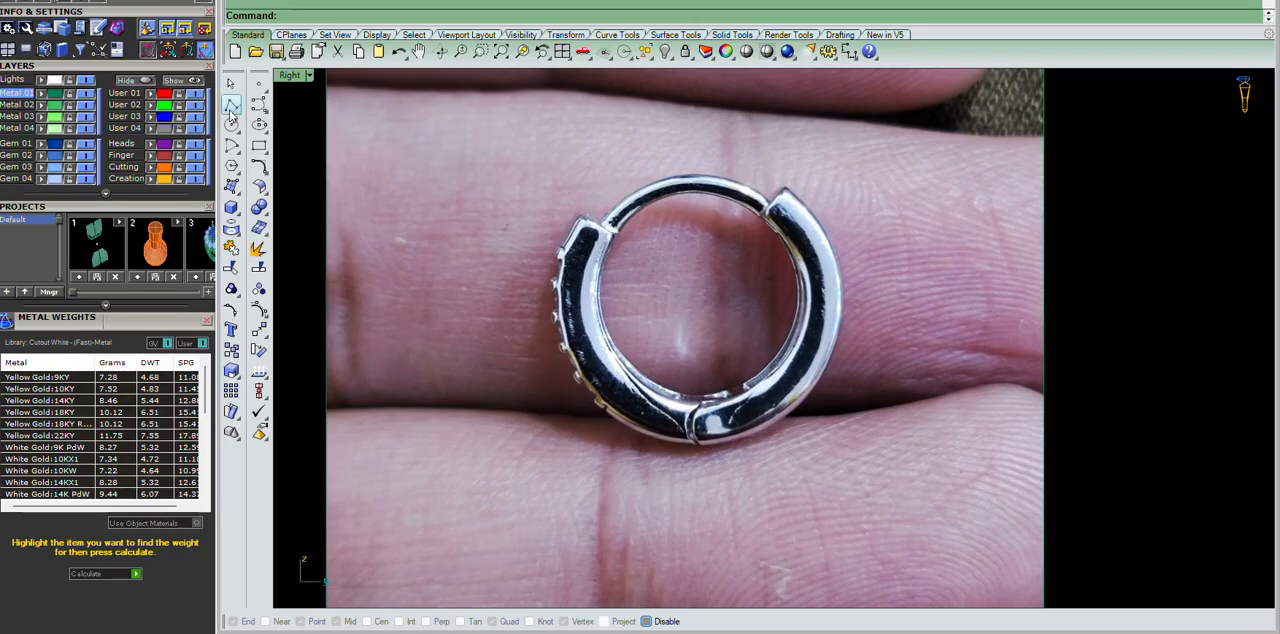
Draw a circle with a diameter of 10.5 centred on the origin in the Right view.
click(231, 125)
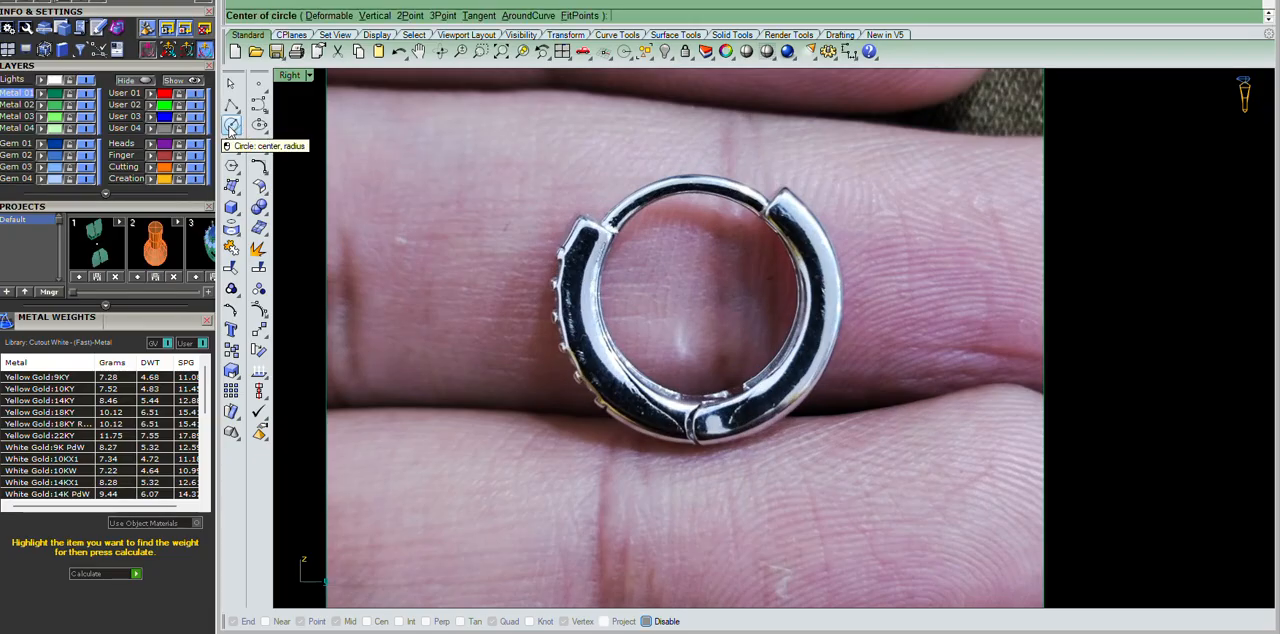
text(0)
key(Return)
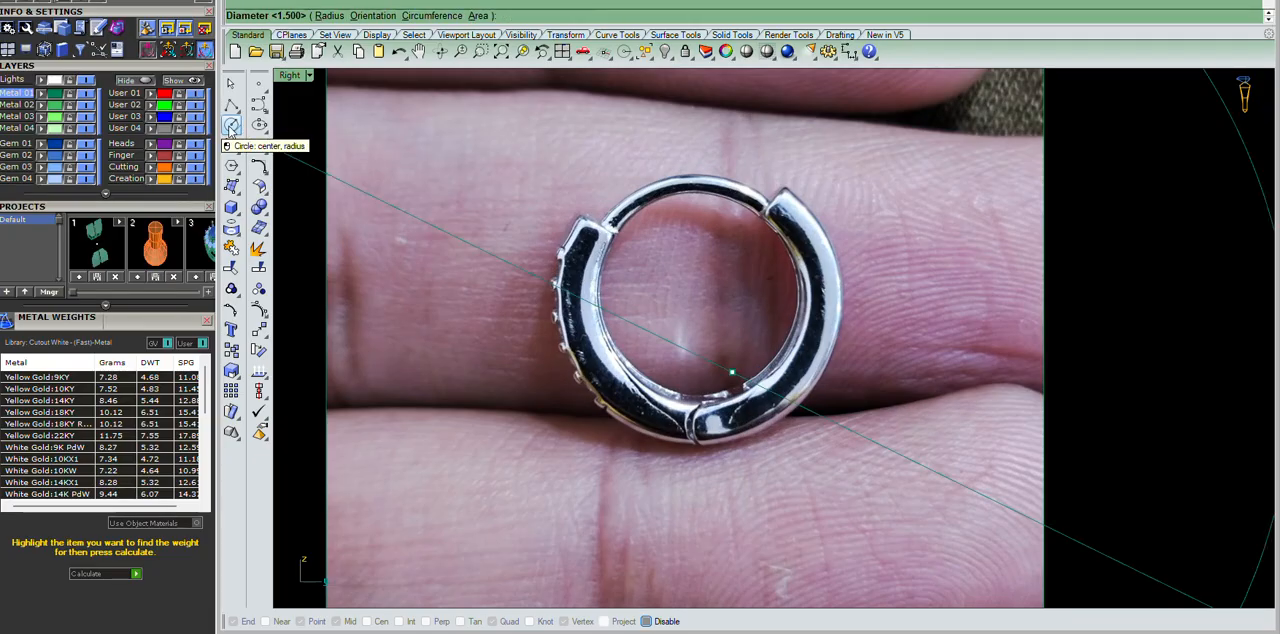
text(10.5)
key(Return)
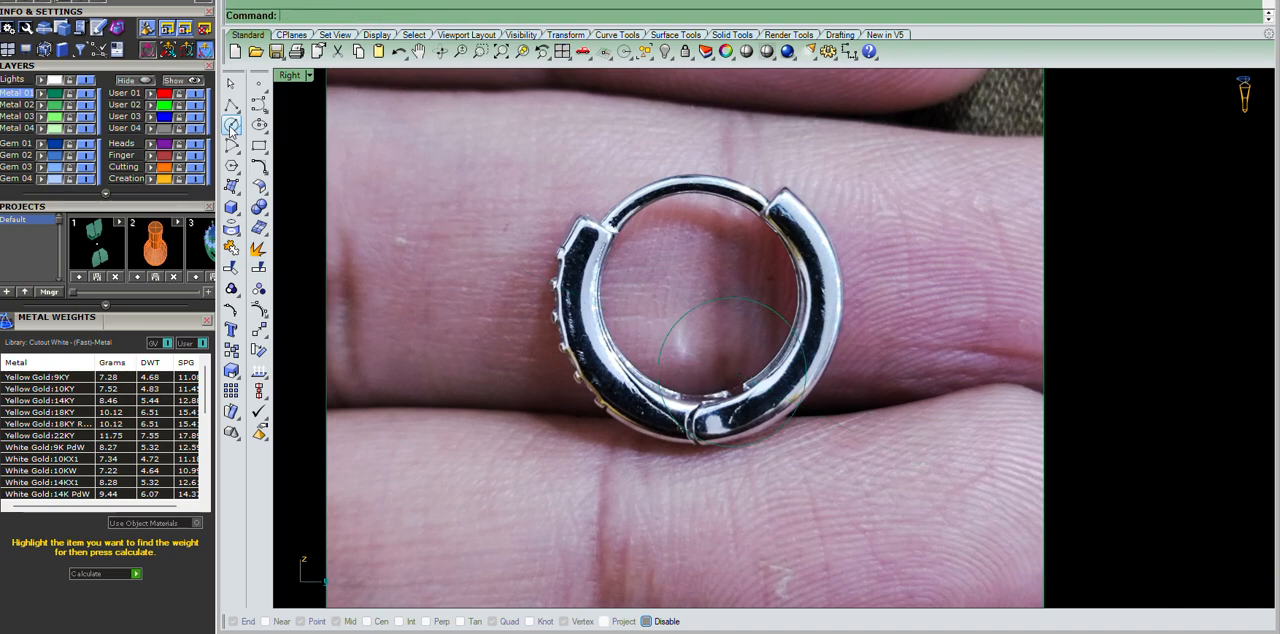
Move the photo so that the earring's inner opening surrounds the circle.
text(m)
key(Return)
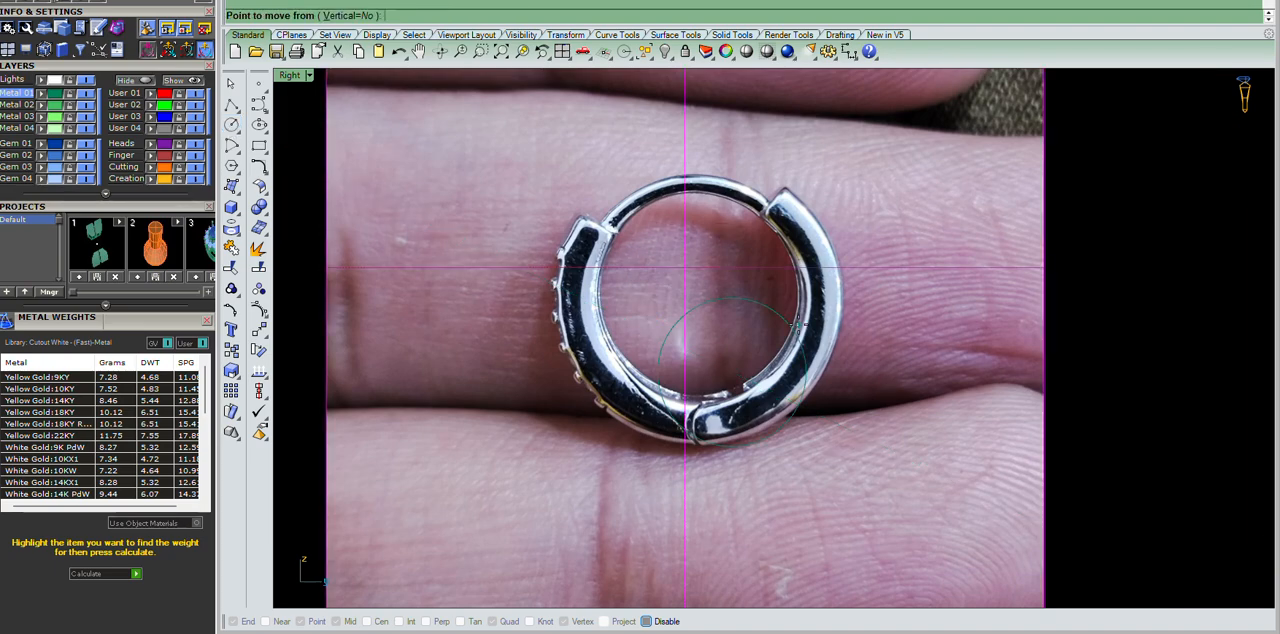
click(797, 324)
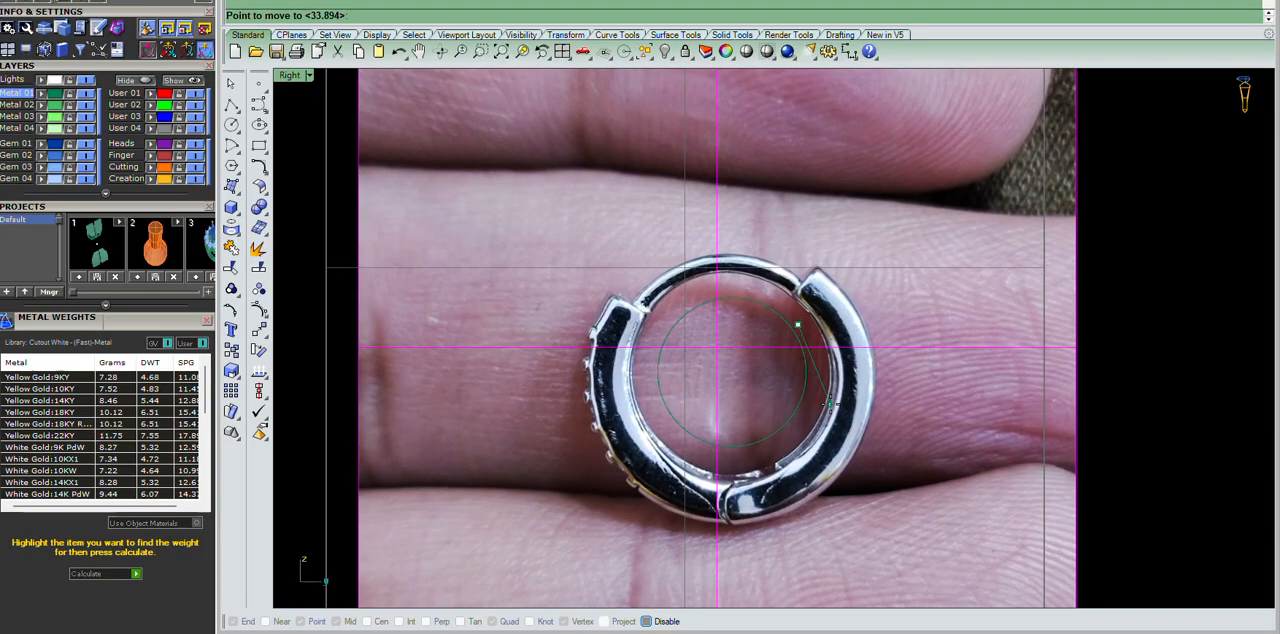
click(829, 404)
scroll(1035, 336, down, 10)
scroll(777, 362, up, 12)
scroll(772, 295, up, 3)
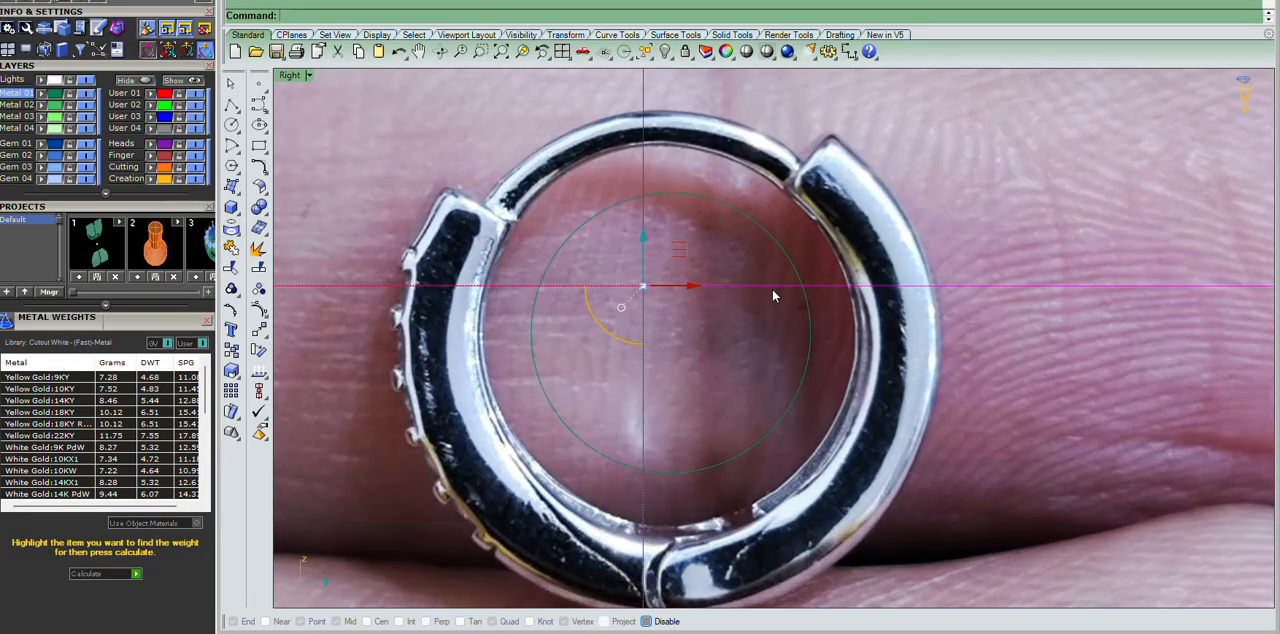
Scale the photo down about the origin until the earring's inner opening roughly matches the circle.
scroll(772, 290, down, 8)
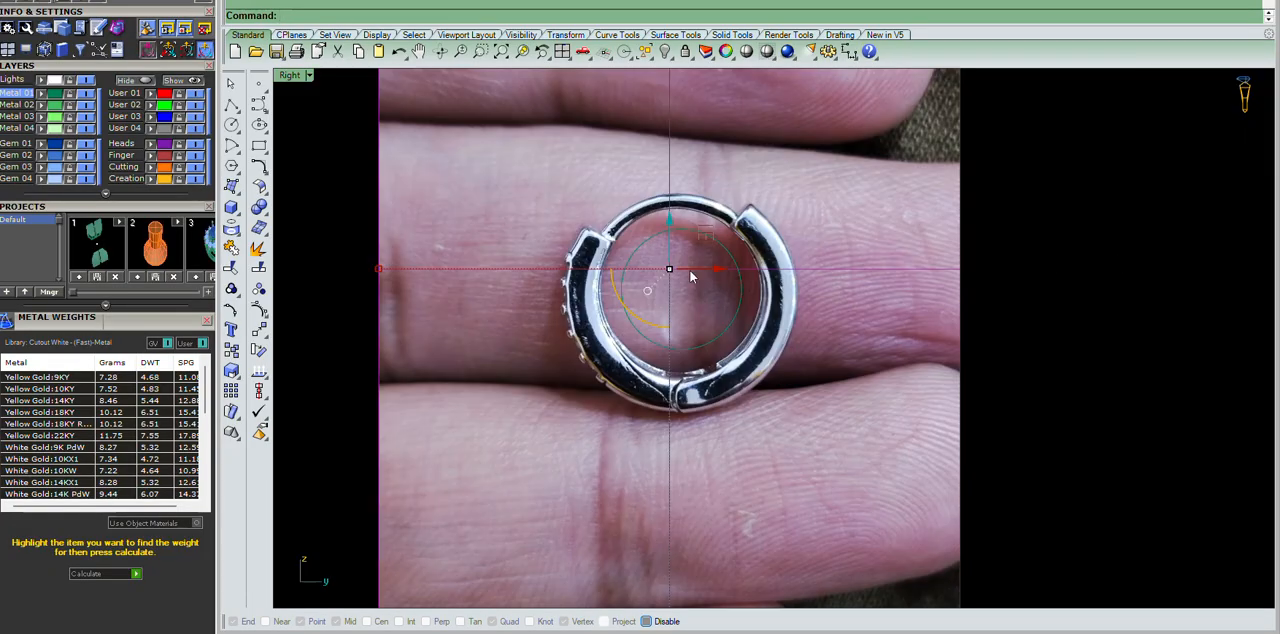
scroll(713, 269, up, 7)
click(231, 371)
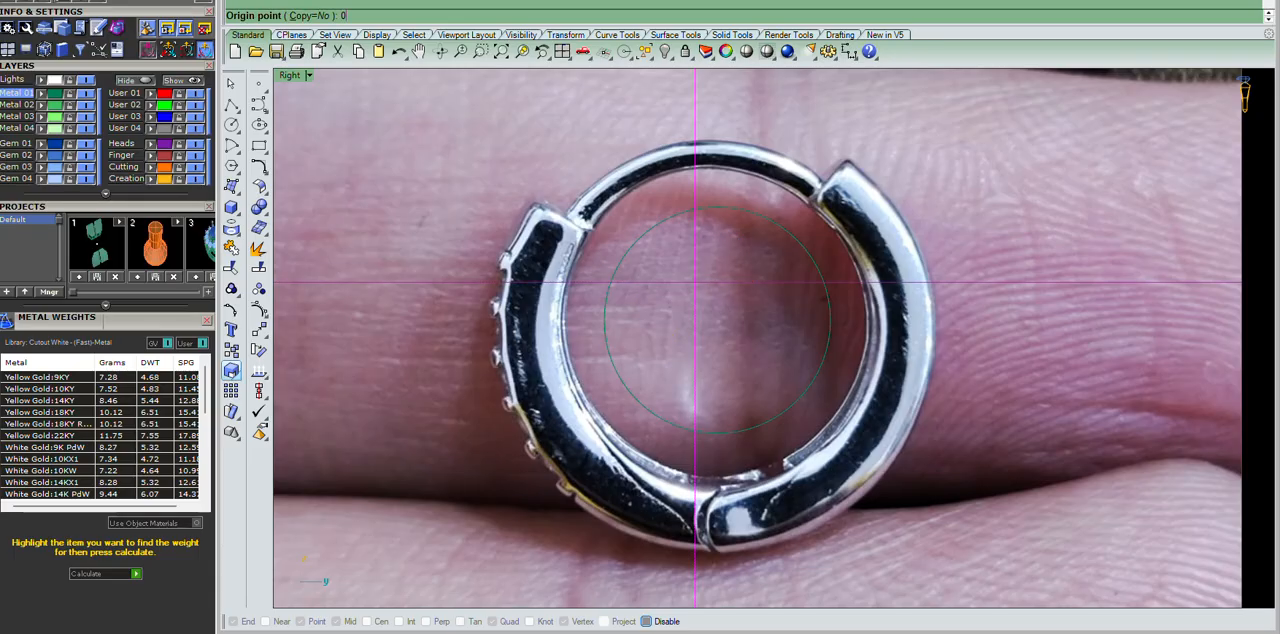
click(417, 321)
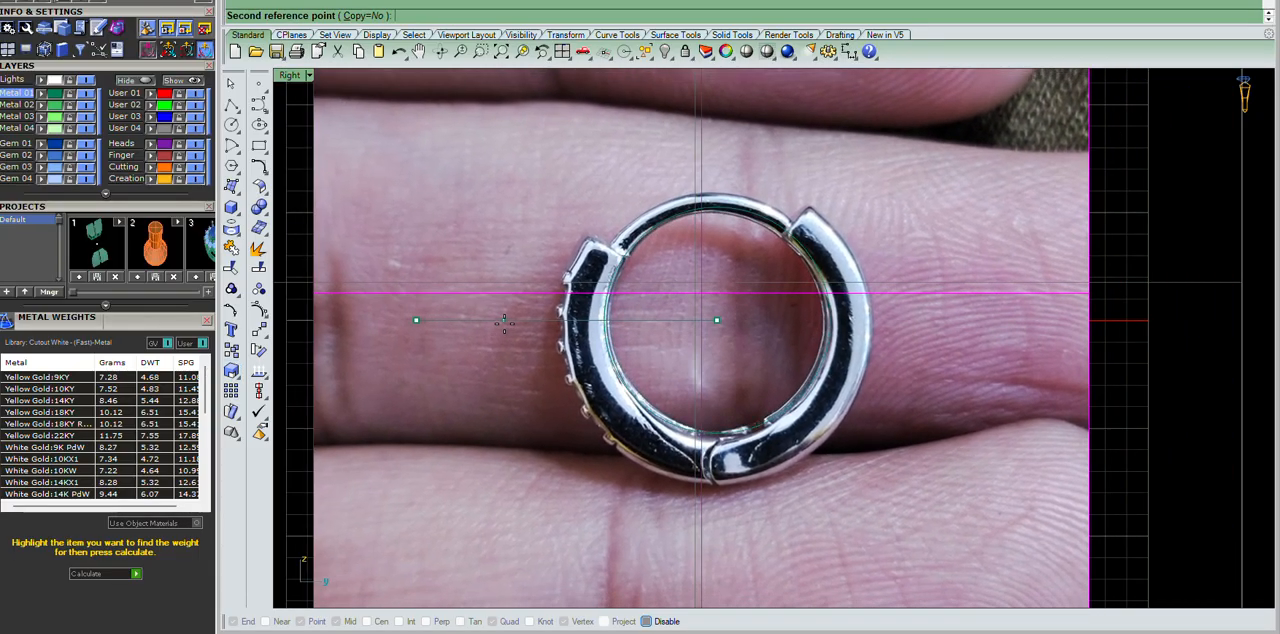
click(505, 324)
Move the photo slightly upward to centre the earring's opening on the circle.
text(m)
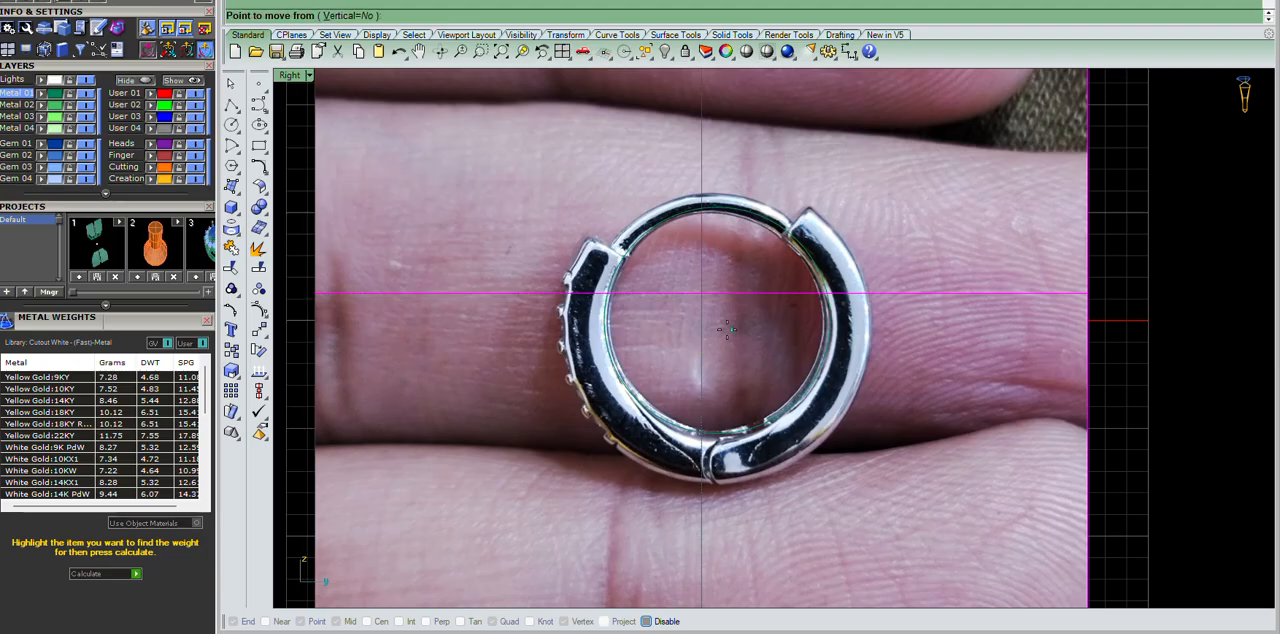
key(Return)
scroll(719, 328, up, 6)
click(708, 338)
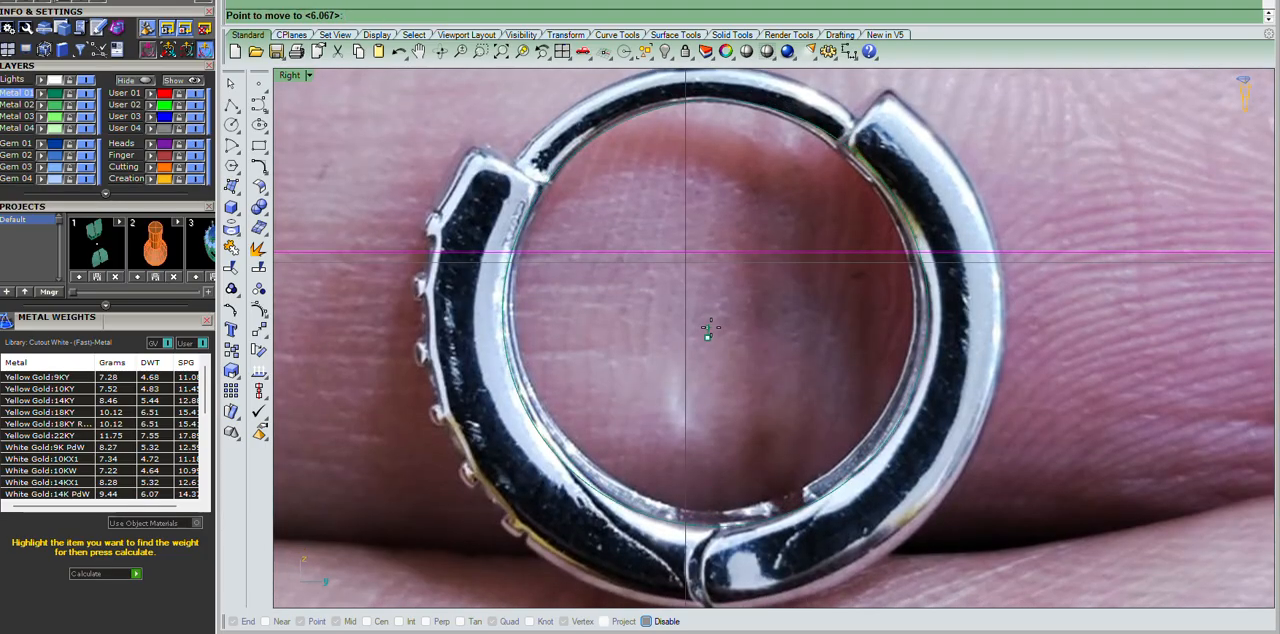
click(711, 327)
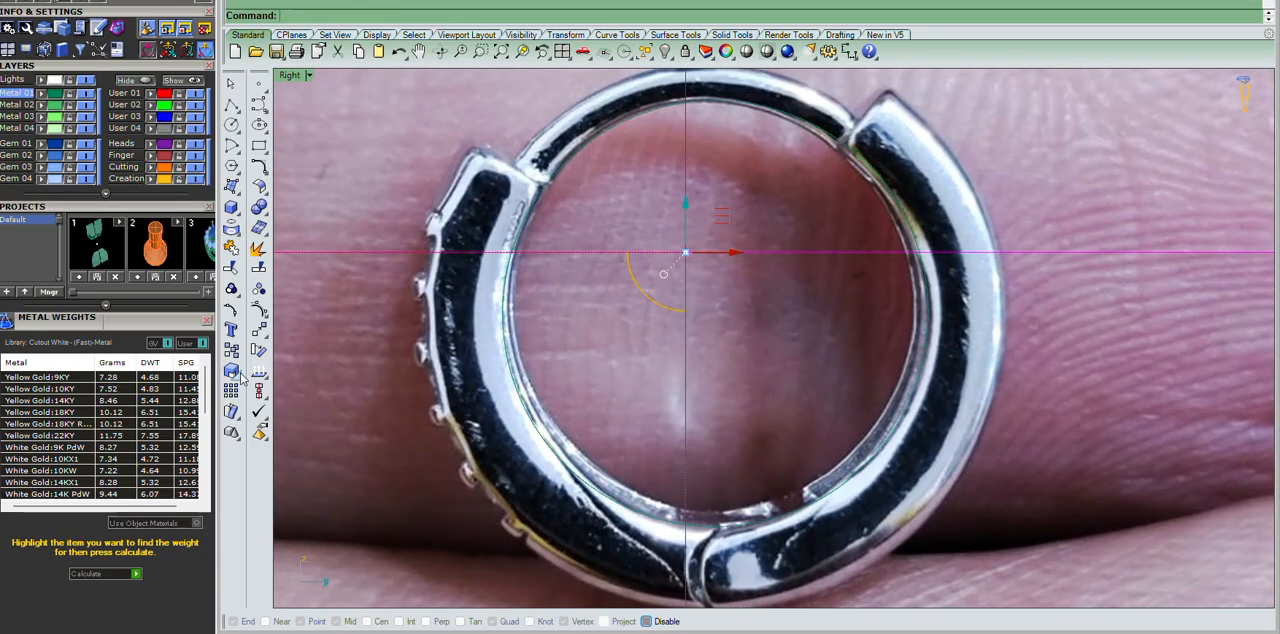
Scale the photo up slightly from the circle's lower edge to fit the inner opening more closely.
click(232, 370)
click(715, 525)
click(704, 311)
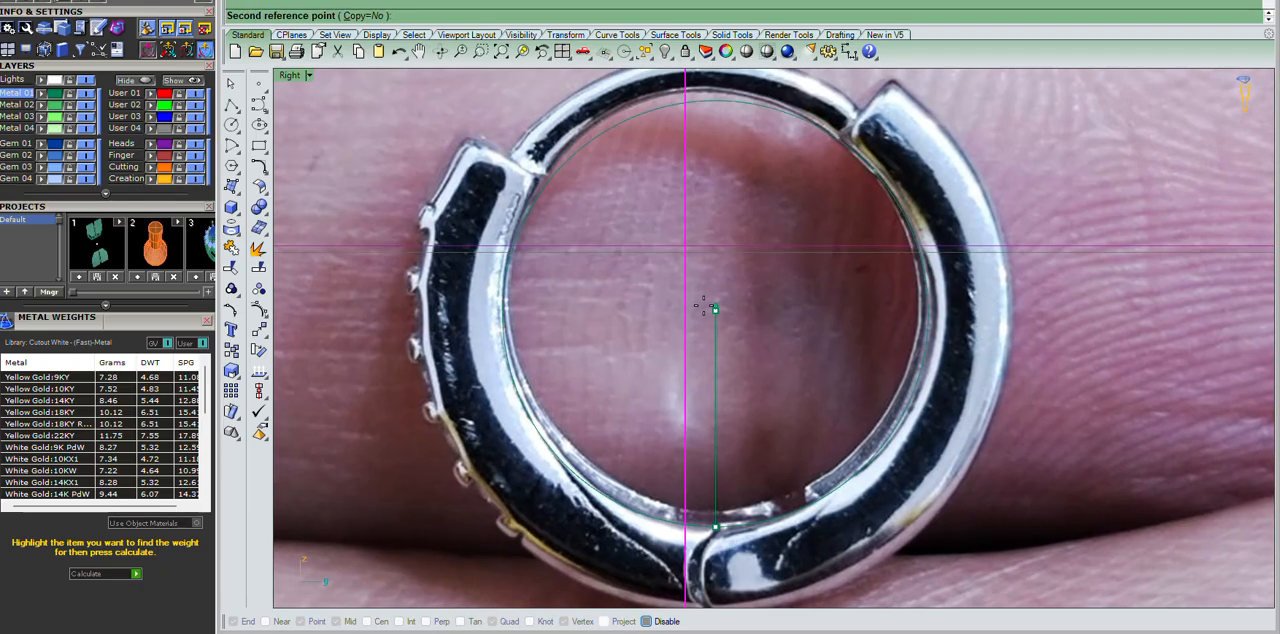
click(704, 305)
scroll(704, 305, down, 8)
click(970, 280)
scroll(758, 312, up, 12)
scroll(758, 312, down, 10)
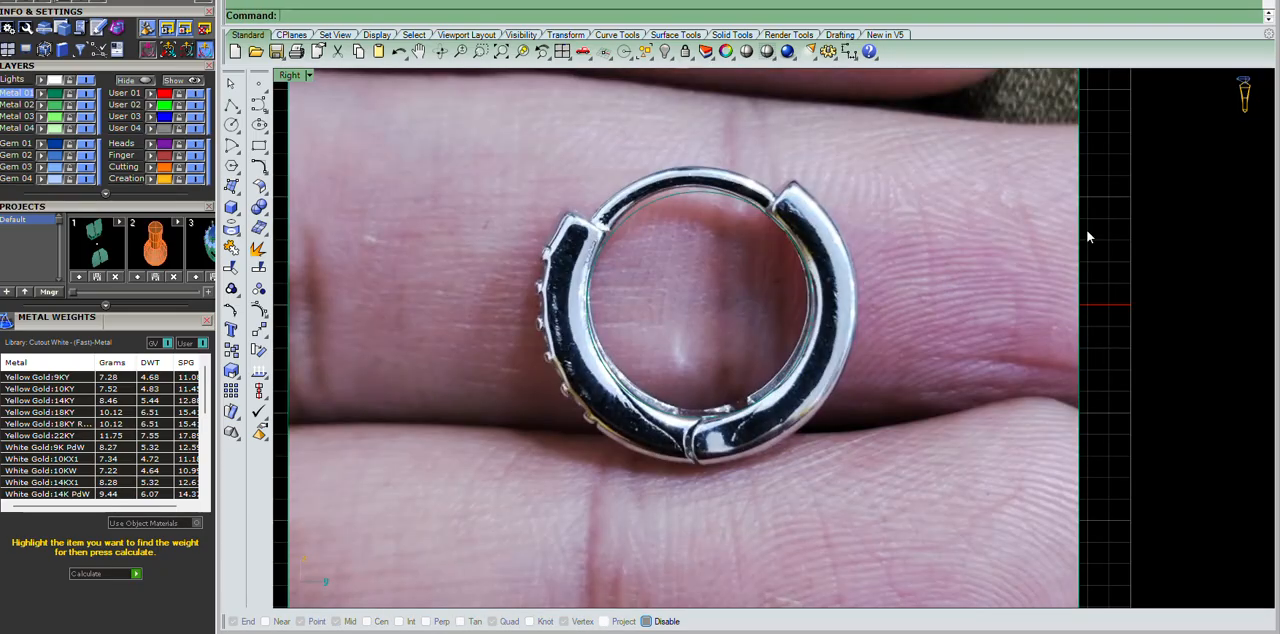
Draw a vertical and a horizontal guide line through the origin, each extending equally both ways past the earring.
drag(1168, 207, 818, 282)
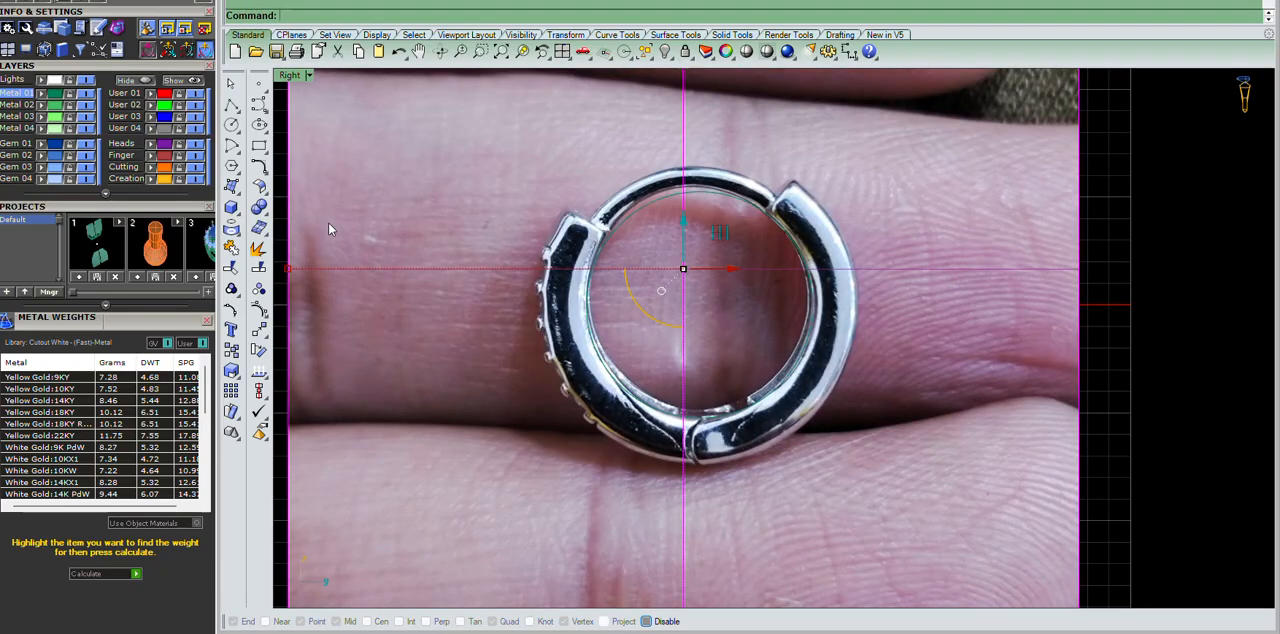
click(236, 108)
click(271, 110)
click(699, 305)
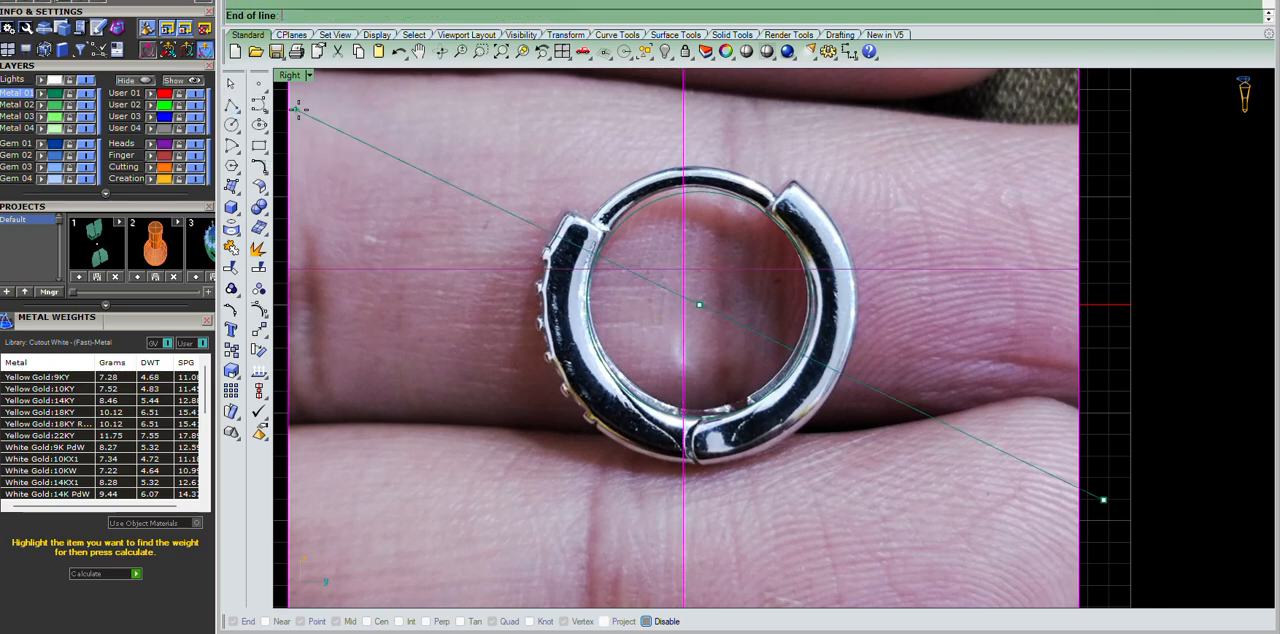
click(735, 100)
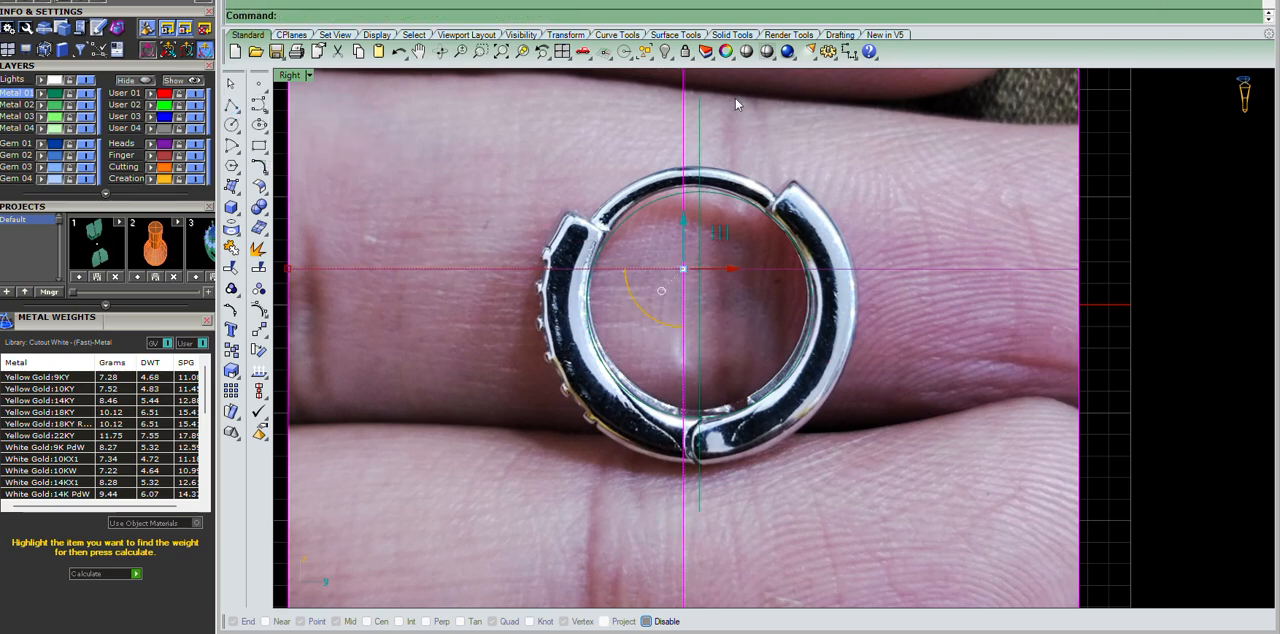
right_click(735, 97)
shift+click(911, 286)
scroll(765, 213, down, 10)
scroll(765, 213, up, 8)
scroll(765, 214, down, 8)
Move the photo along negative X to the edge of the grid in the Front view.
click(961, 99)
click(779, 151)
key(ctrl+F2)
scroll(787, 160, down, 2)
scroll(826, 224, up, 2)
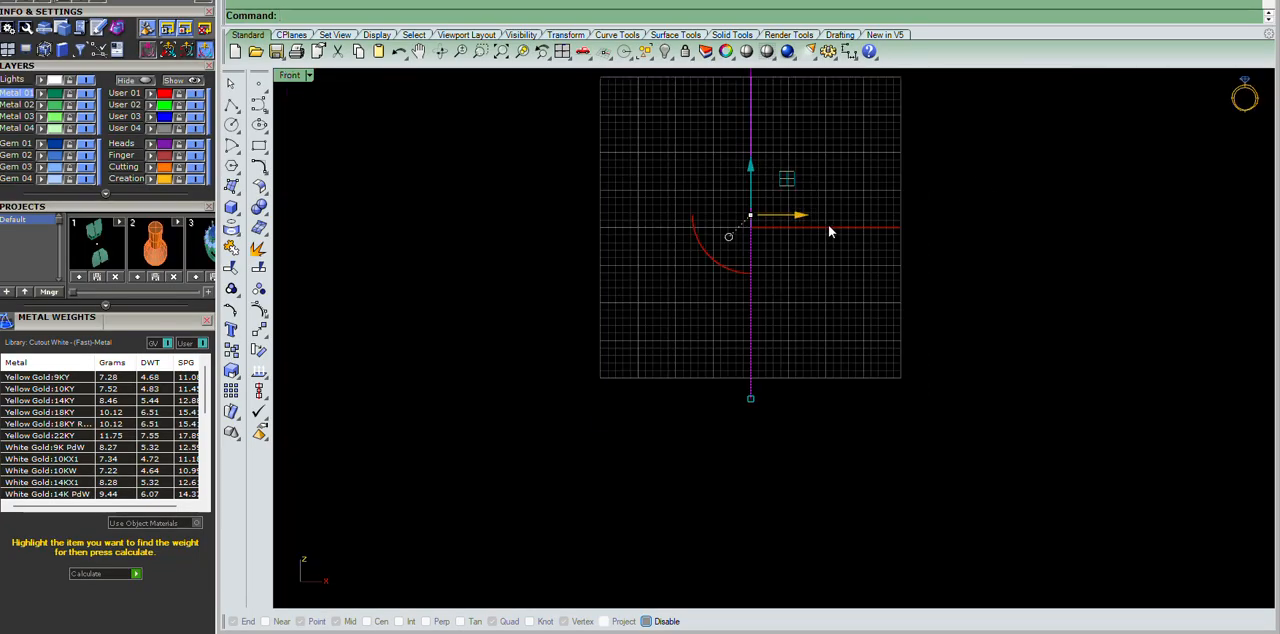
drag(806, 223, 650, 218)
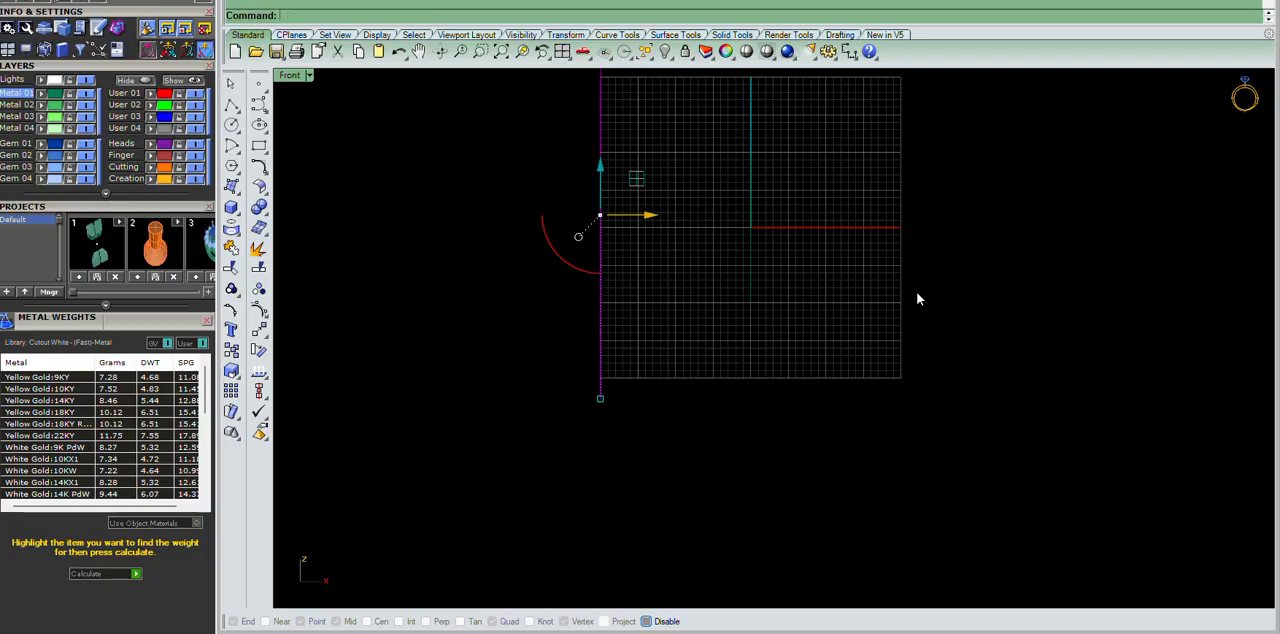
Check the photo's offset from the circle and guide lines in Perspective, and compare their alignment in the Right view.
key(ctrl+F4)
scroll(755, 271, up, 5)
right_drag(774, 274, 804, 264)
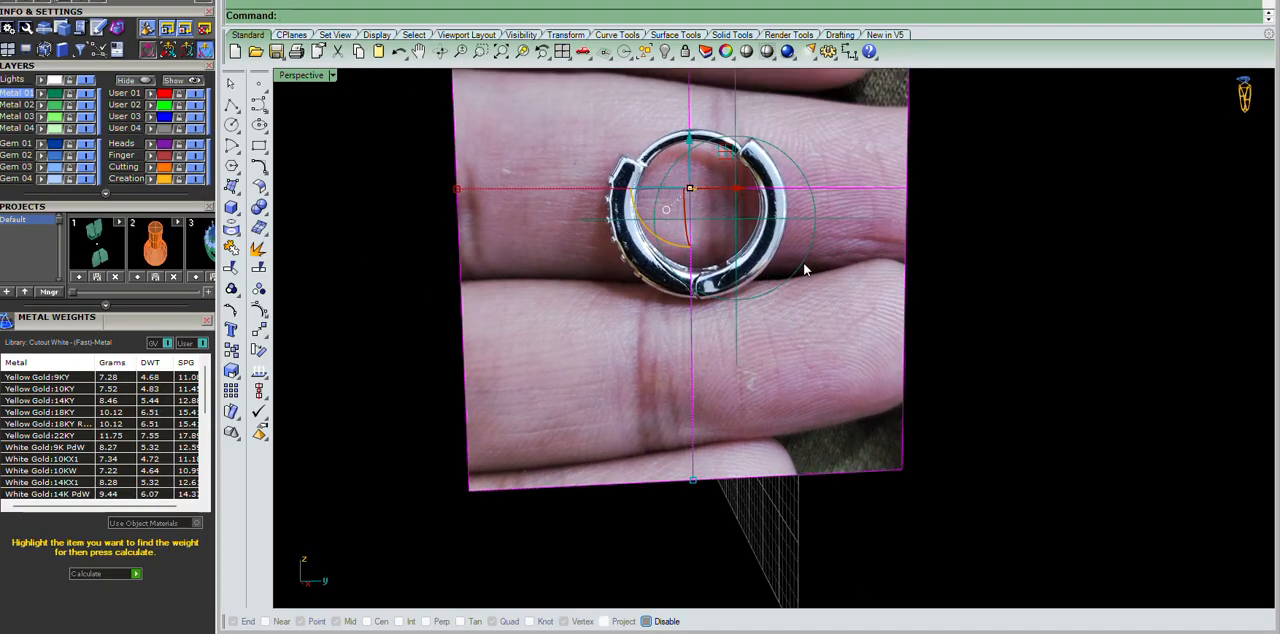
key(ctrl+F3)
scroll(1025, 245, down, 2)
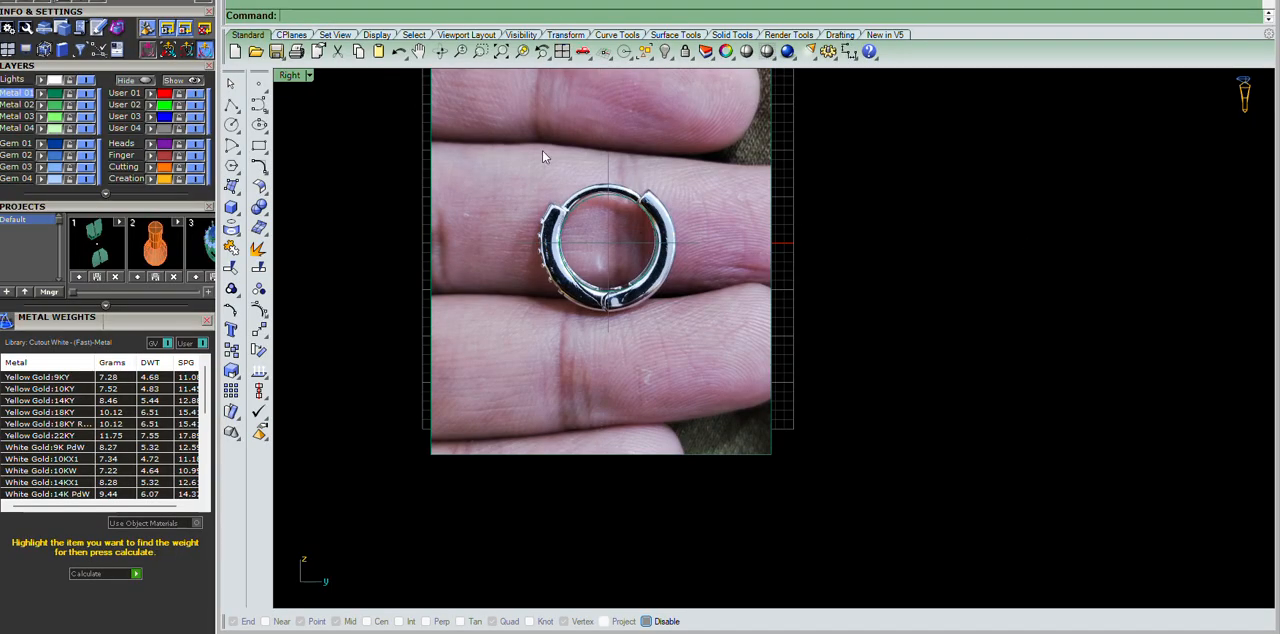
scroll(543, 157, up, 5)
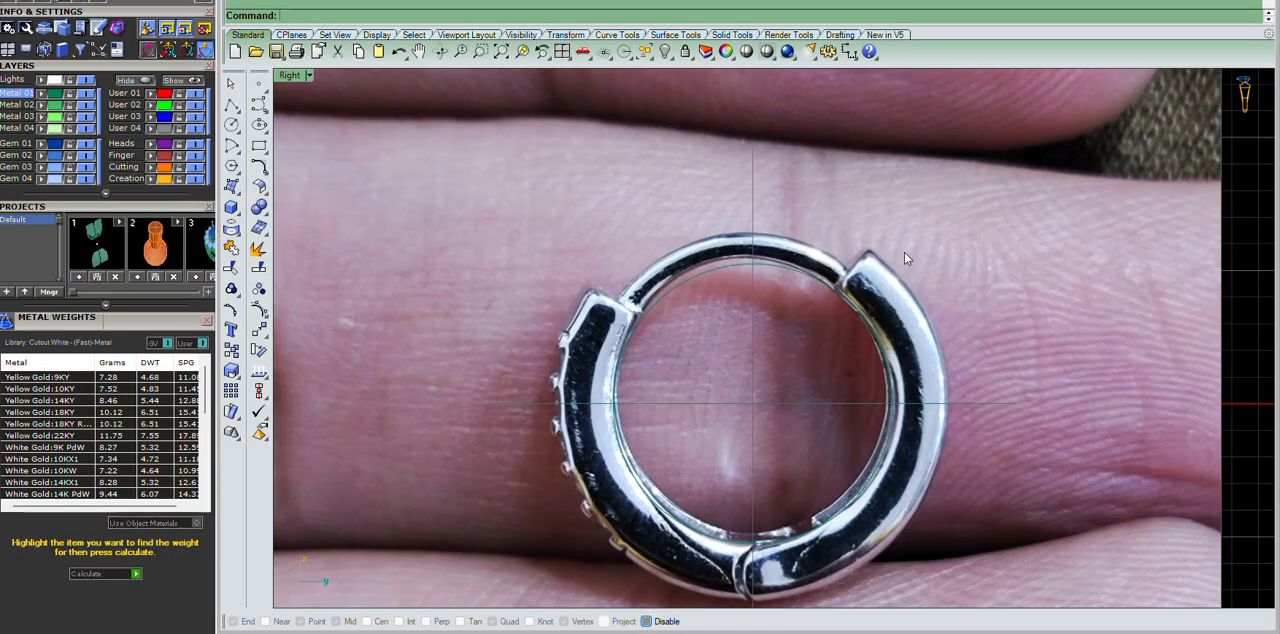
Draw a horizontal guide line through the guide circle's top point, extending equally both ways past the earring.
scroll(502, 290, down, 4)
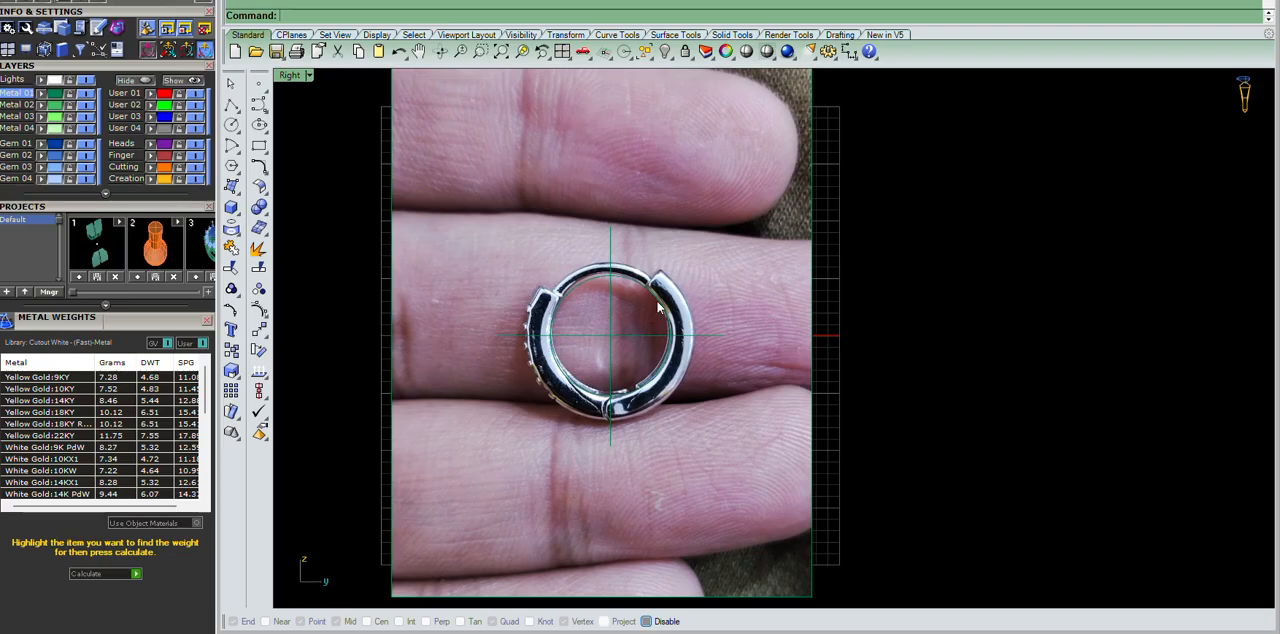
scroll(713, 298, up, 3)
click(737, 268)
click(622, 368)
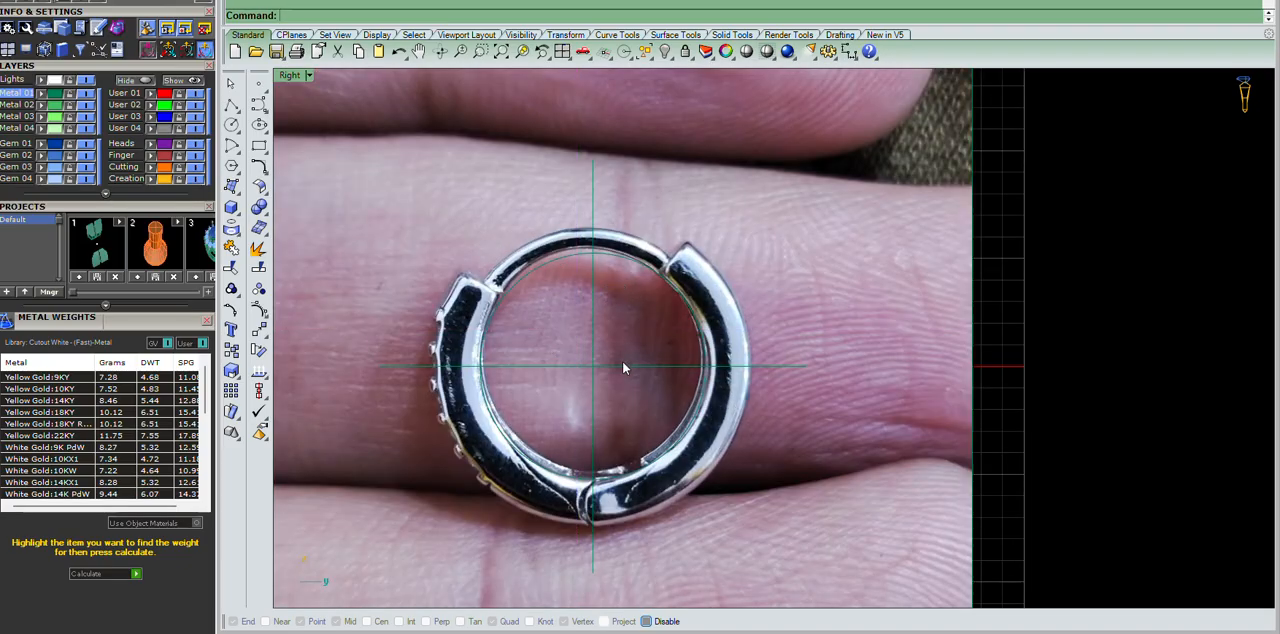
click(680, 393)
click(1187, 249)
click(243, 117)
click(284, 112)
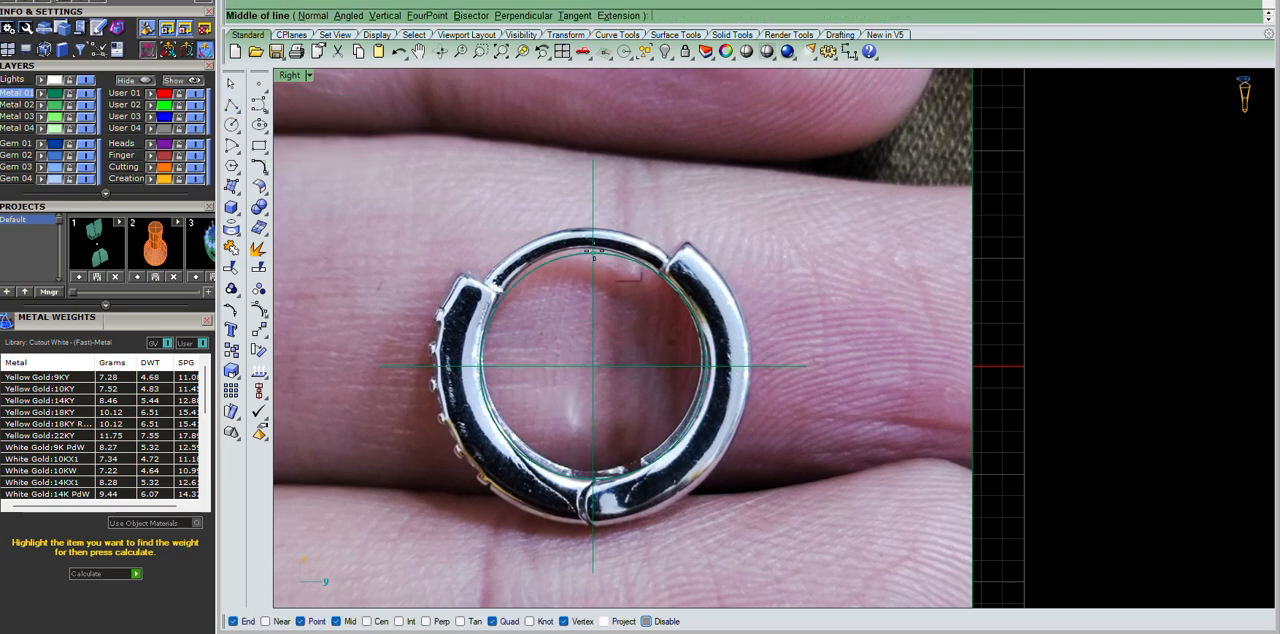
click(593, 252)
click(1048, 279)
Rotate the photo about the origin without copying it, bringing the hoop's tilted axis onto the vertical guide line.
click(774, 290)
key(ctrl+r)
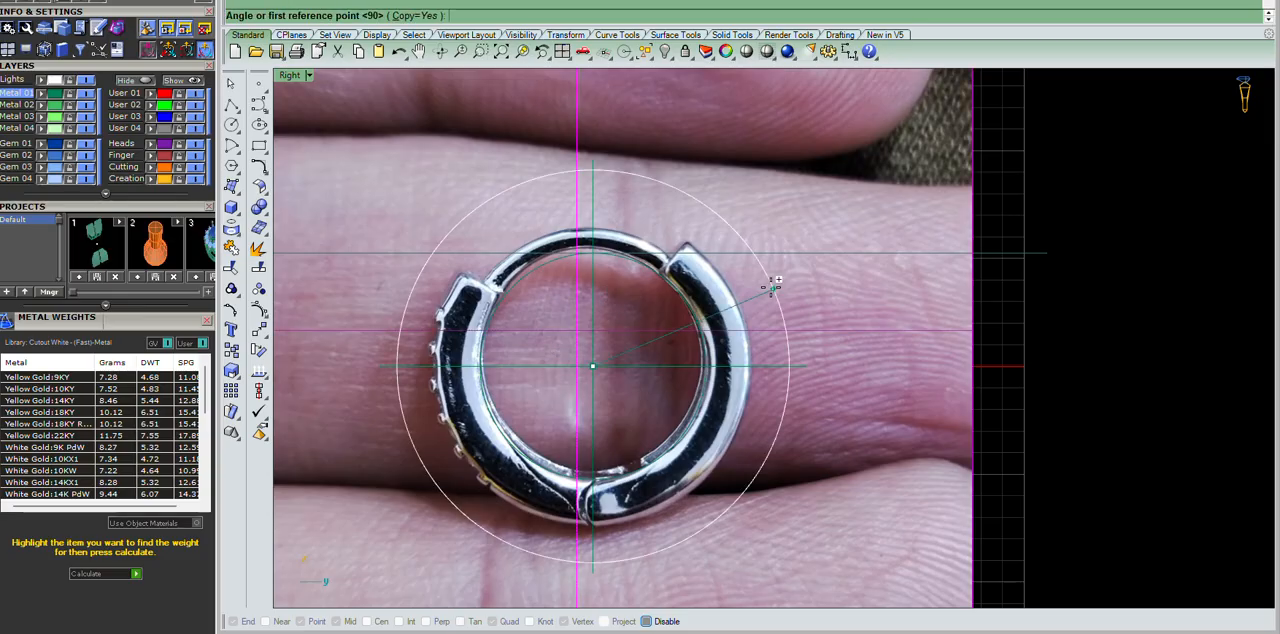
scroll(562, 218, up, 3)
key(alt)
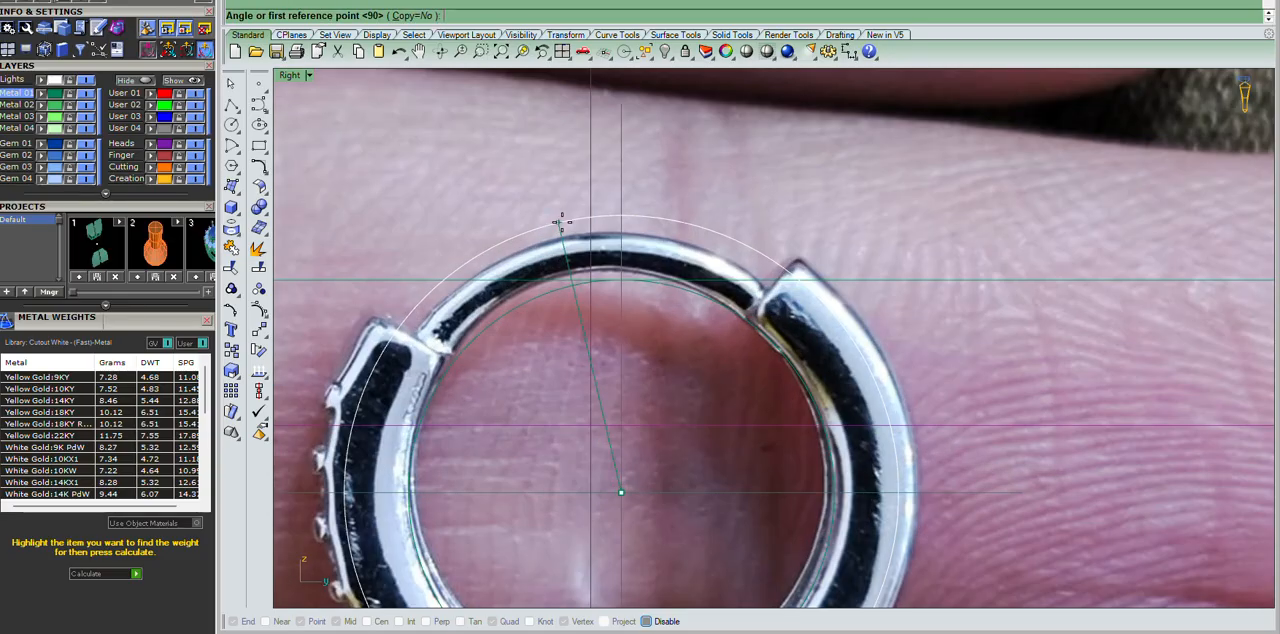
click(657, 168)
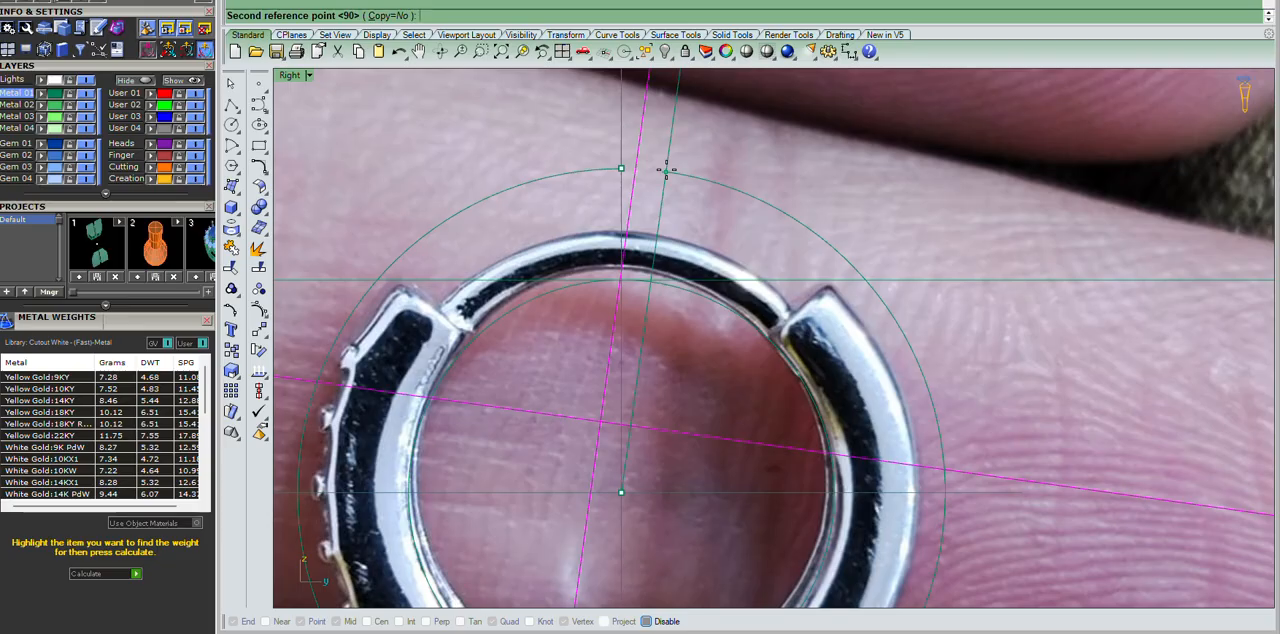
click(617, 164)
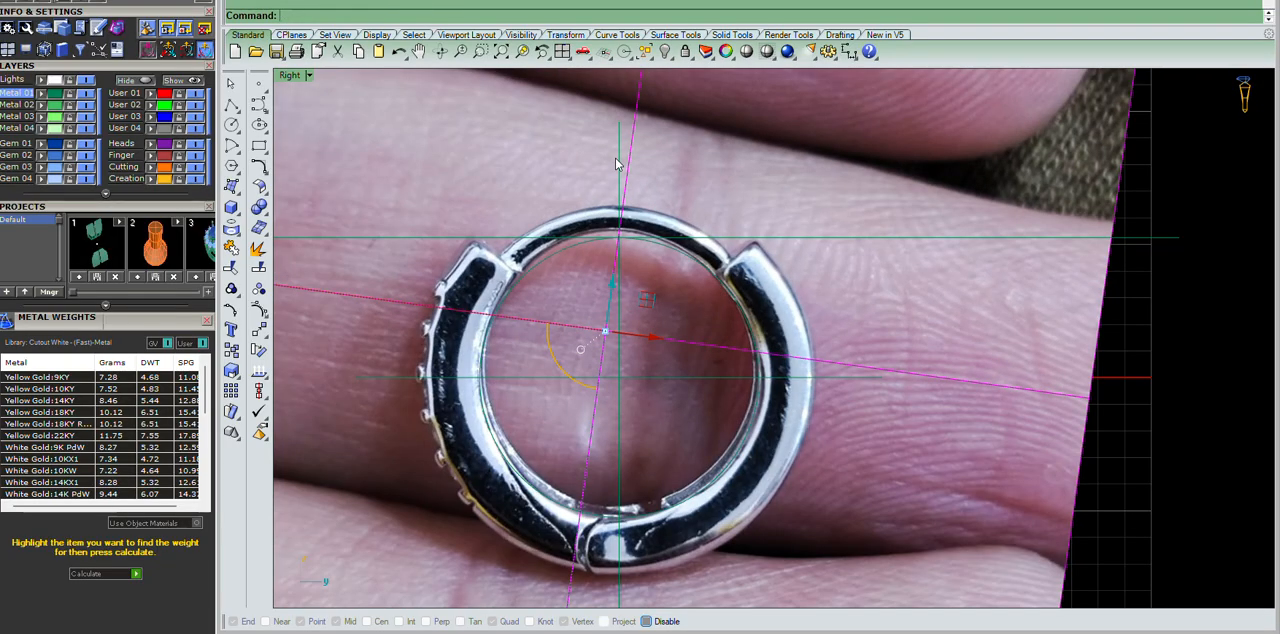
scroll(617, 164, up, 3)
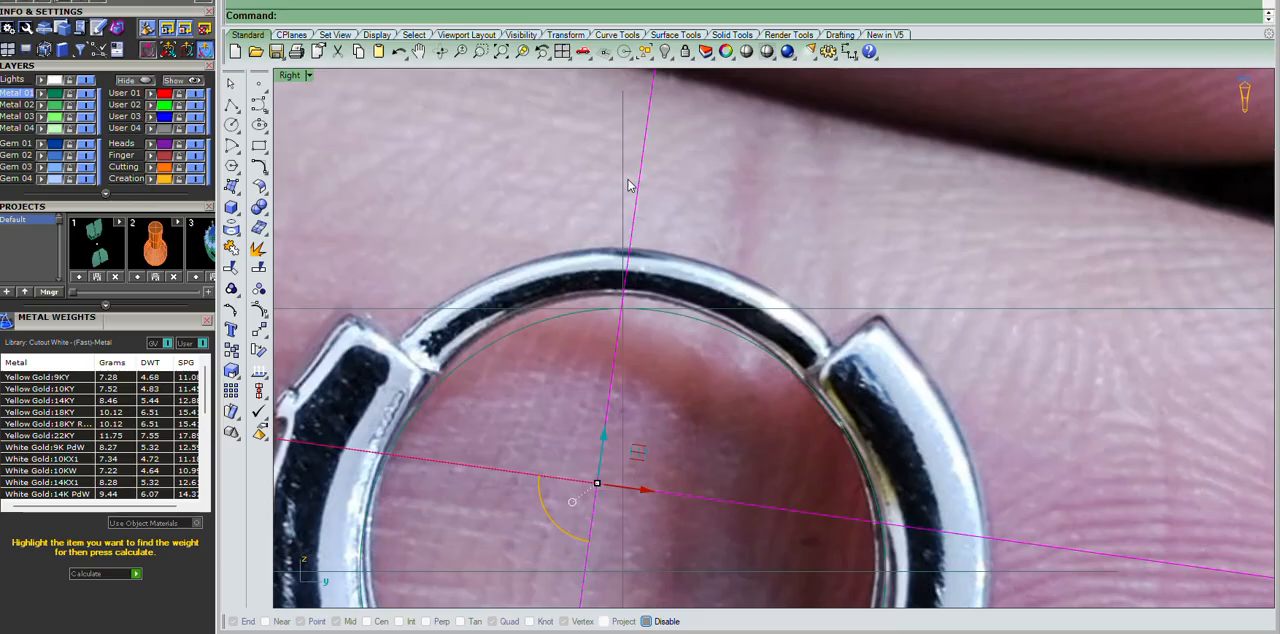
scroll(540, 278, down, 10)
click(1007, 225)
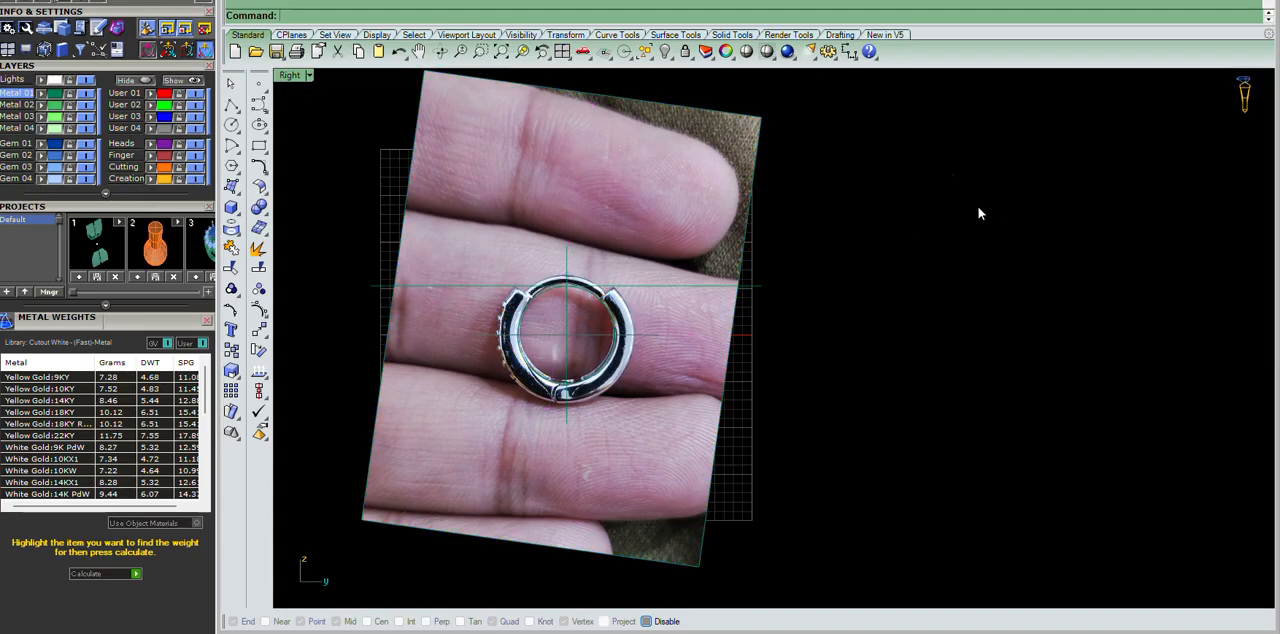
Draw a larger circle around the earring centred on the origin and trim away the photo outside it.
click(232, 124)
click(566, 335)
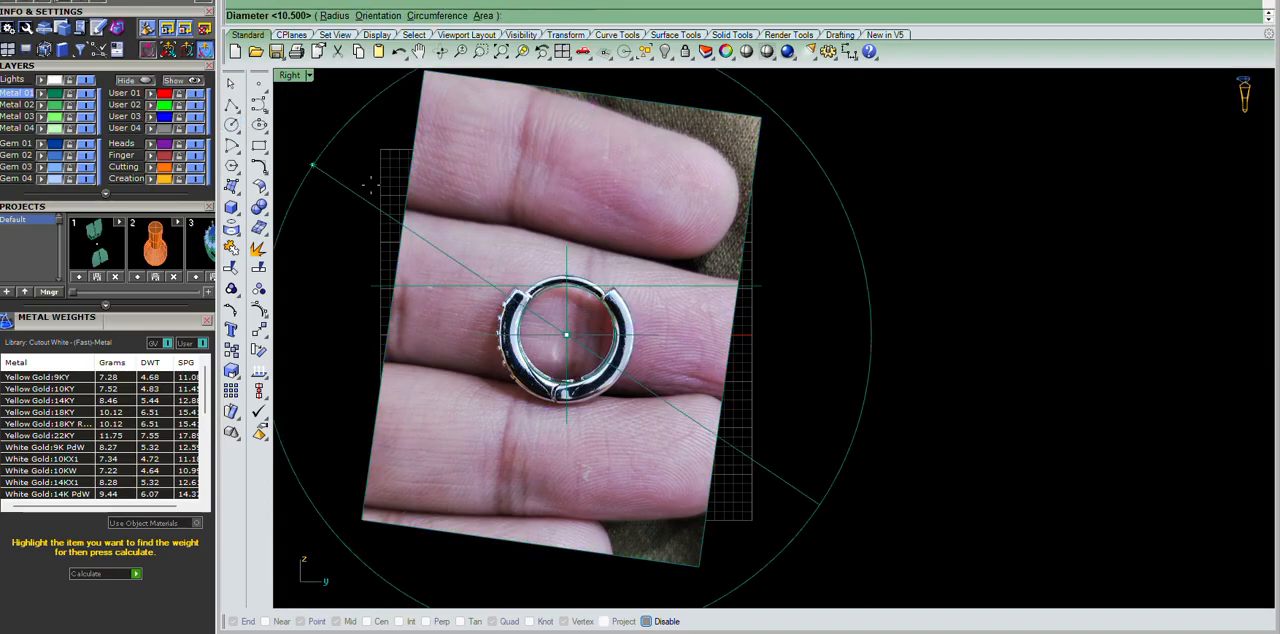
click(568, 197)
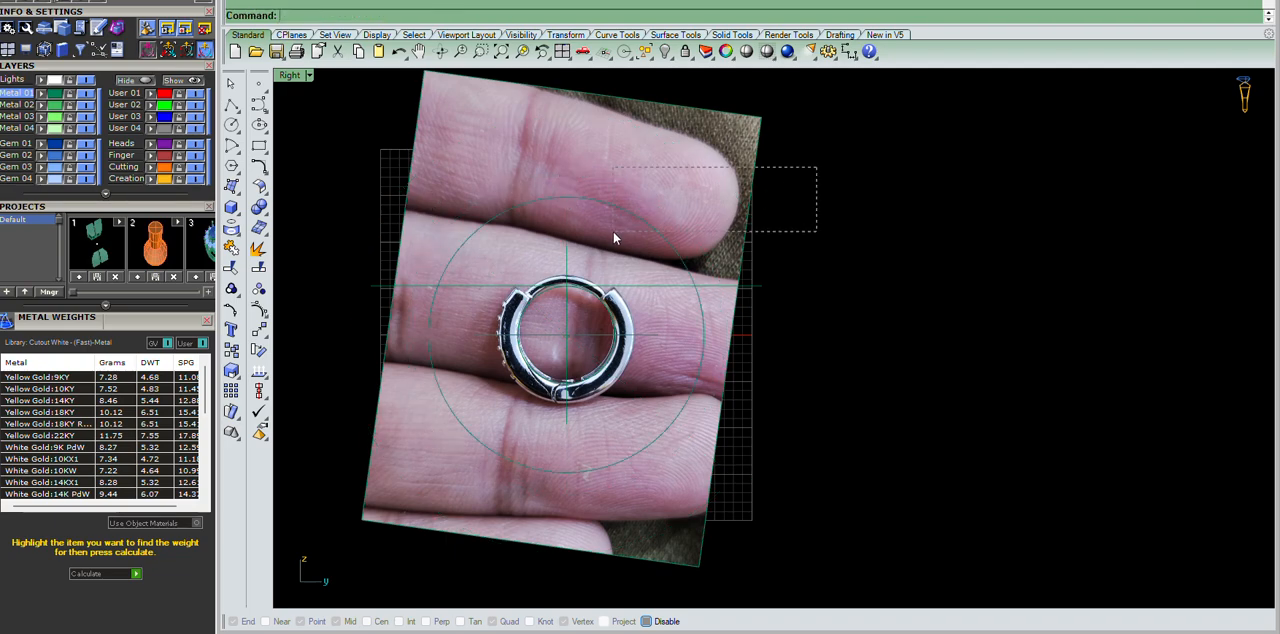
key(ctrl+t)
click(682, 193)
right_click(682, 193)
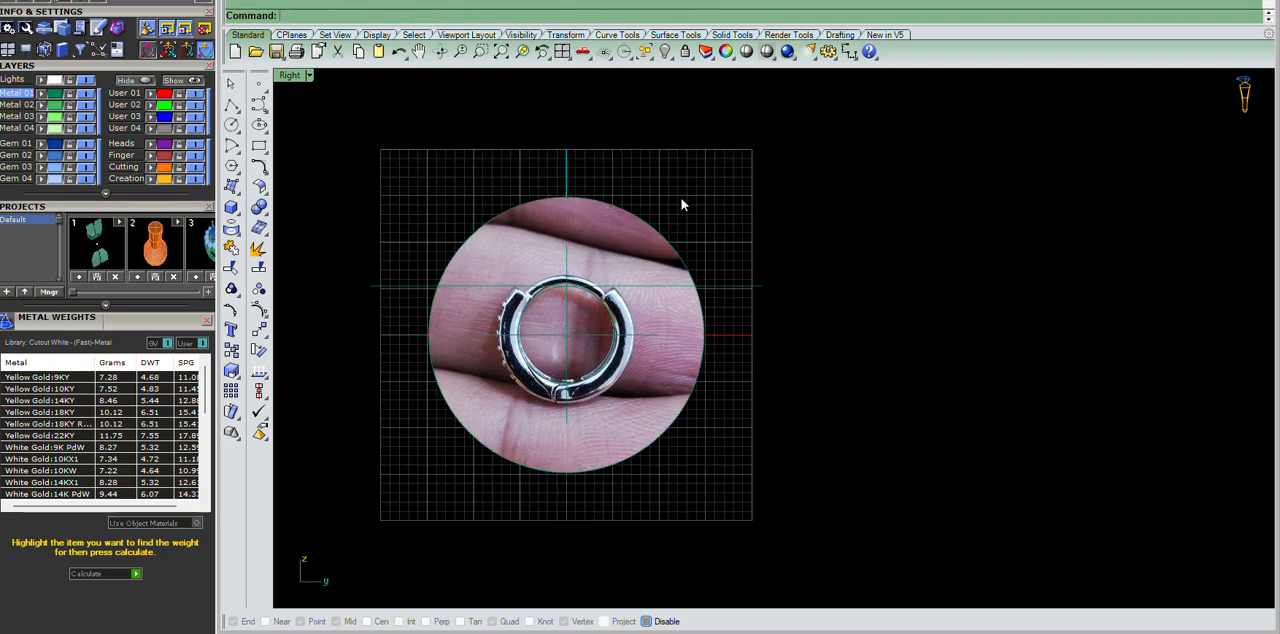
Put the trimmed photo and its boundary circle on the Lights layer and lock that layer.
click(671, 241)
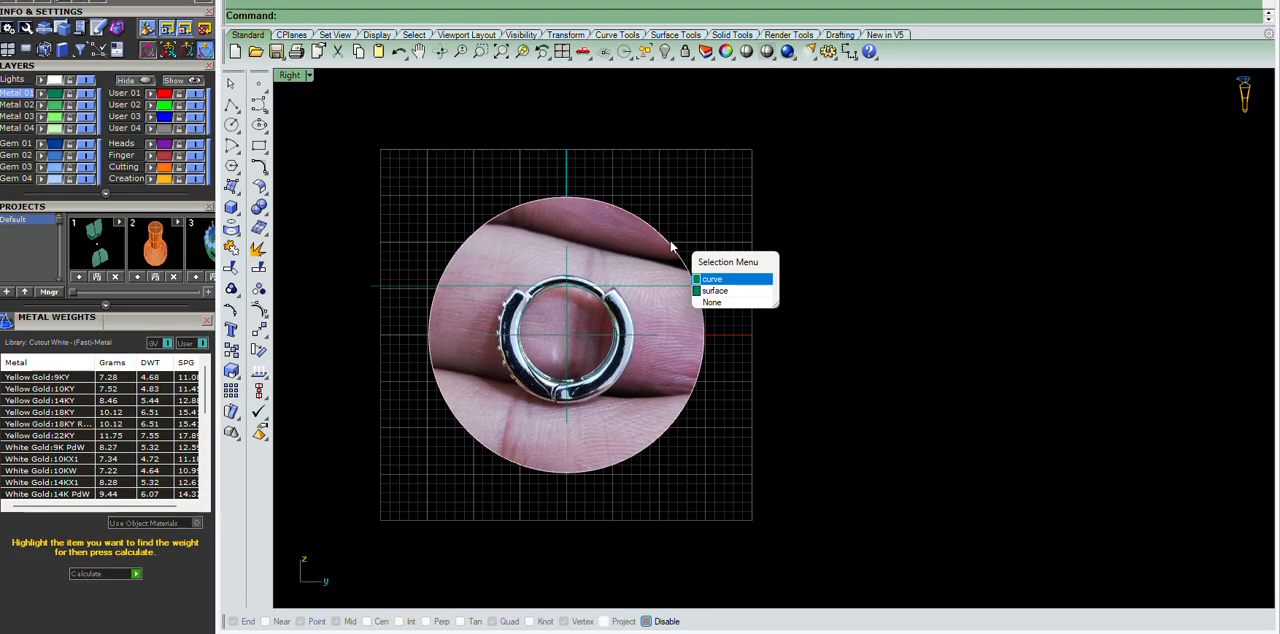
click(713, 279)
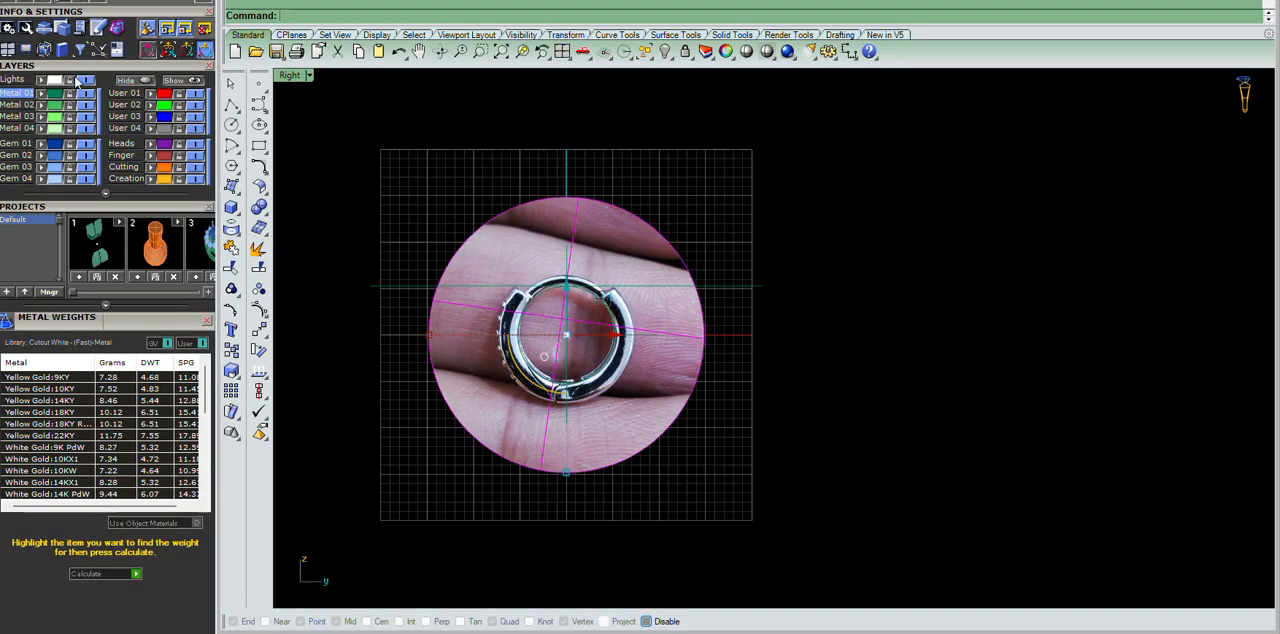
key(Escape)
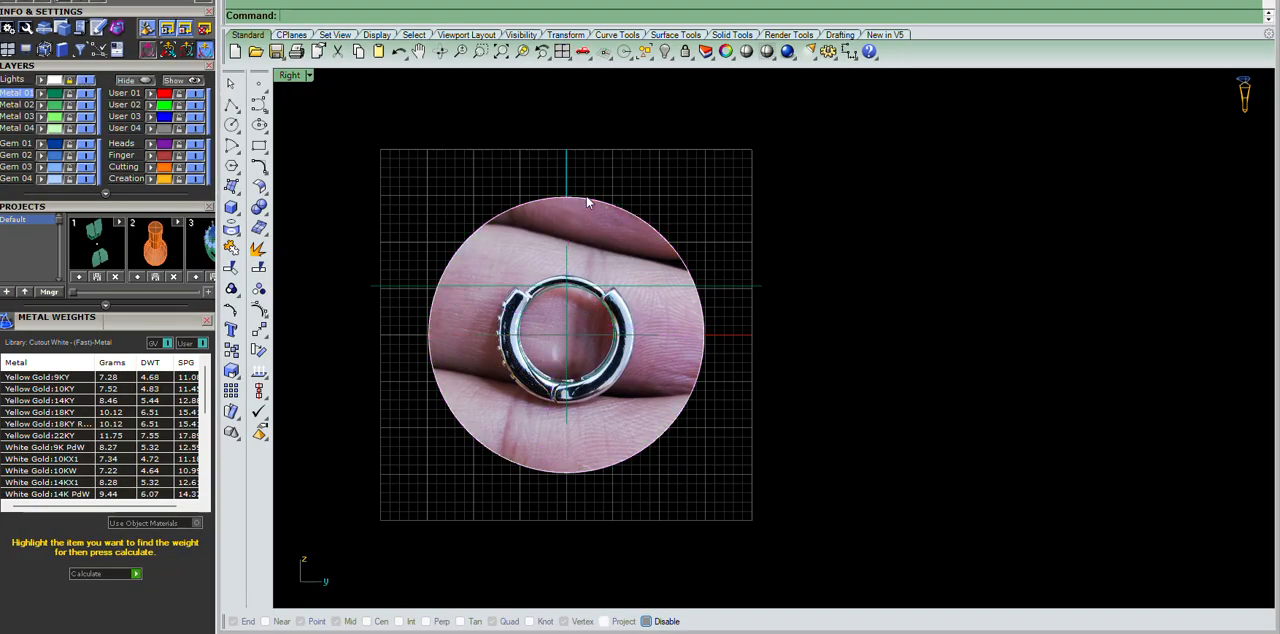
scroll(583, 183, up, 3)
scroll(718, 224, down, 5)
scroll(690, 190, up, 4)
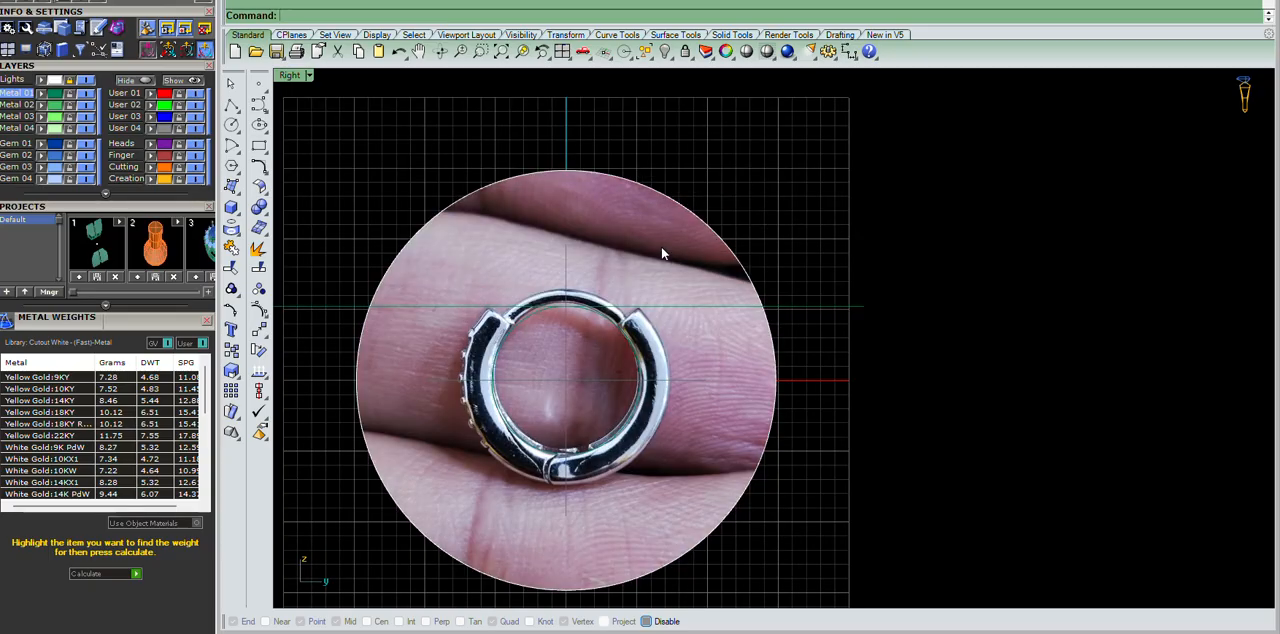
scroll(626, 225, down, 5)
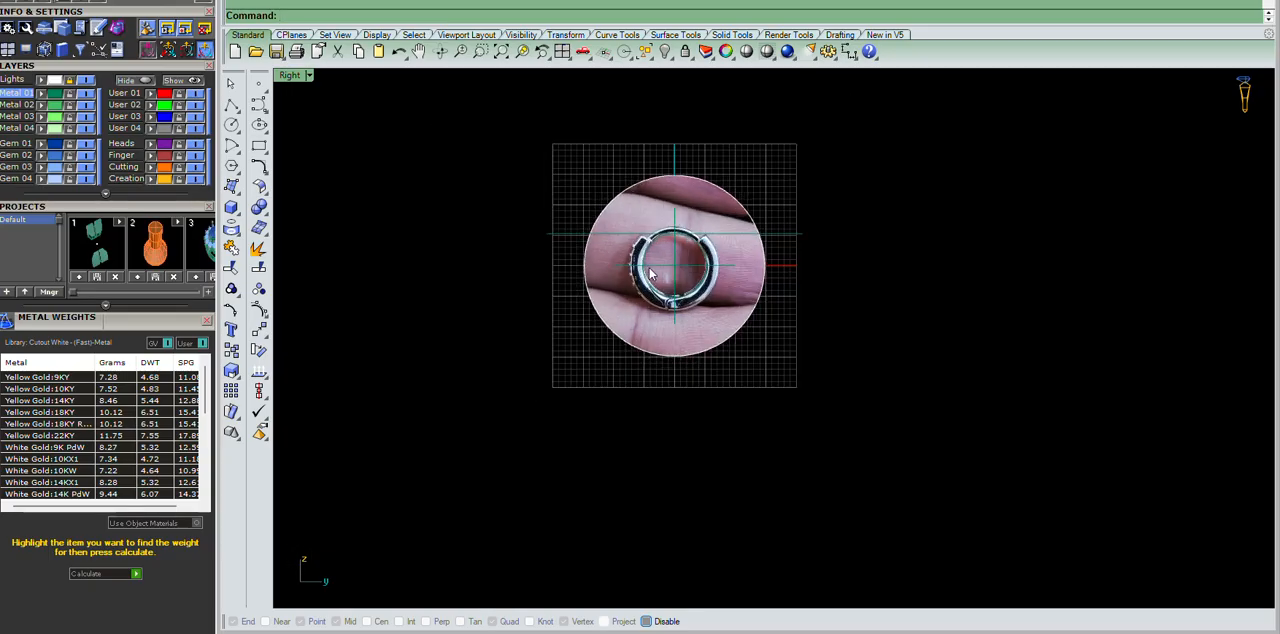
Measure the hoop's thickness between its inner and outer edges beside the upper notch.
scroll(640, 270, up, 8)
scroll(842, 350, down, 4)
scroll(766, 364, up, 6)
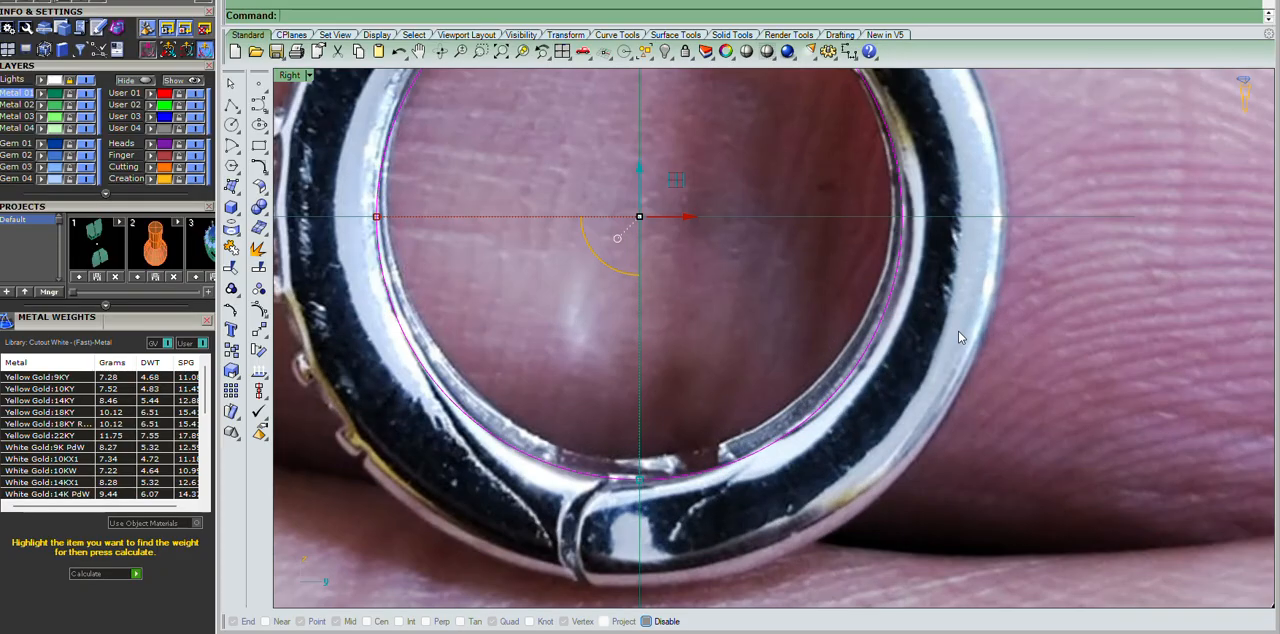
scroll(768, 361, down, 5)
scroll(807, 288, up, 4)
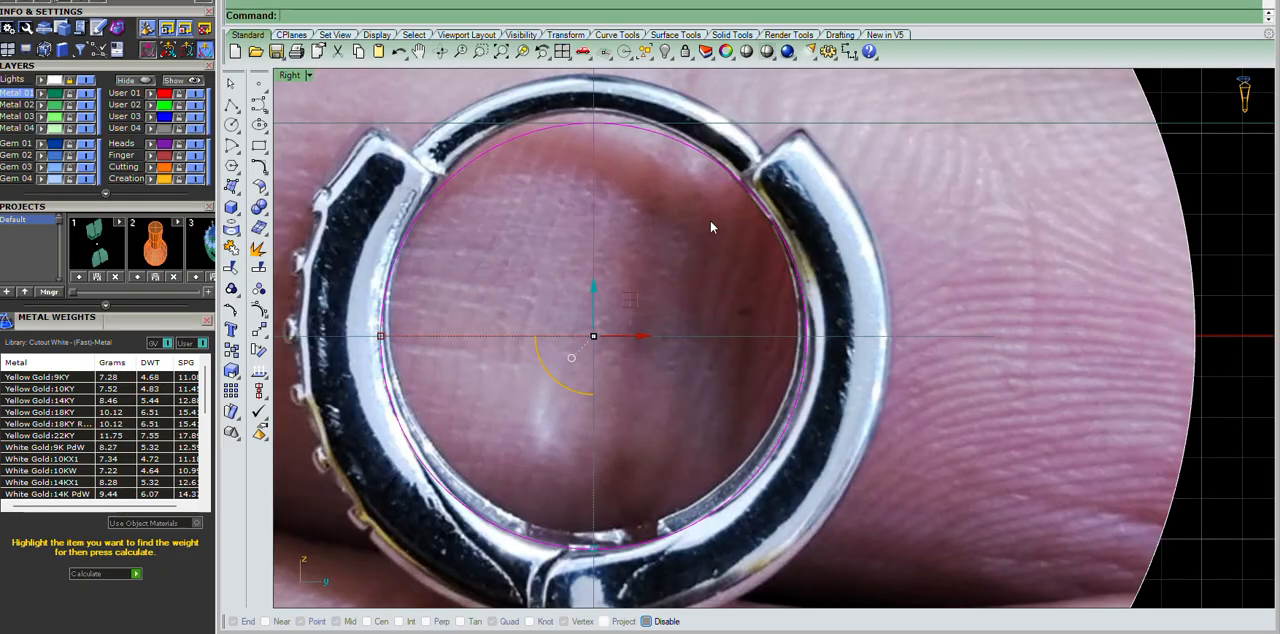
scroll(710, 220, up, 1)
click(225, 2)
click(266, 18)
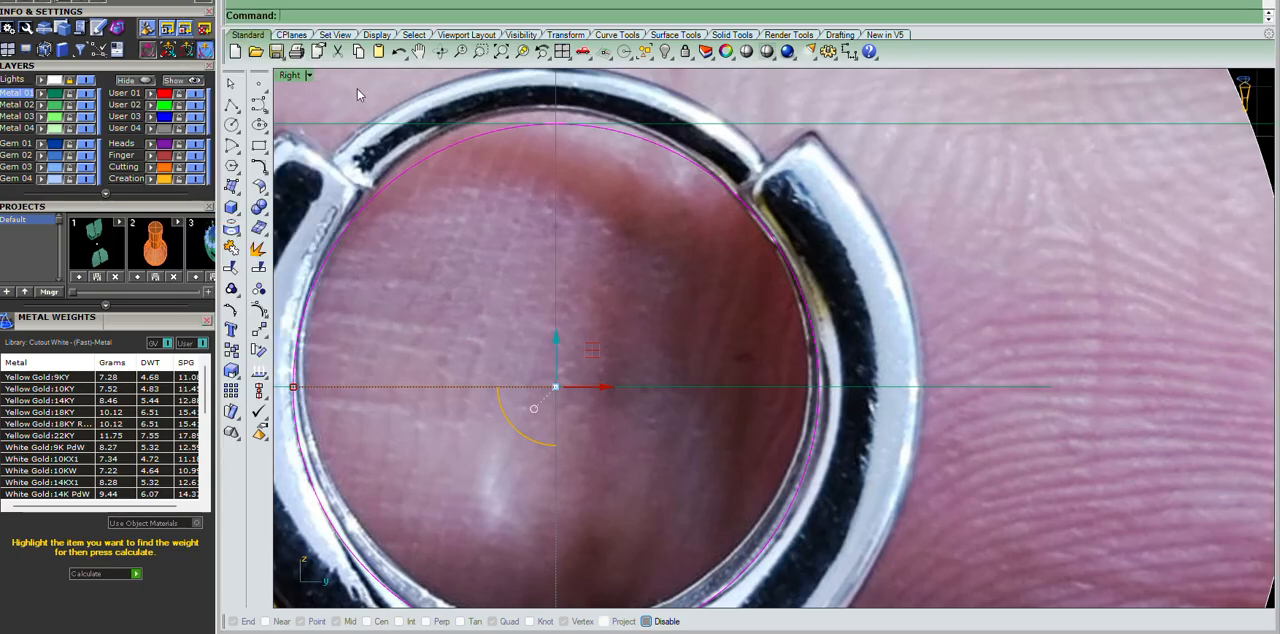
click(747, 210)
click(825, 142)
key(Escape)
Offset the inner guide circle outward by 2.5 to outline the hoop's outer edge.
scroll(763, 177, down, 10)
scroll(763, 176, up, 5)
scroll(765, 190, down, 4)
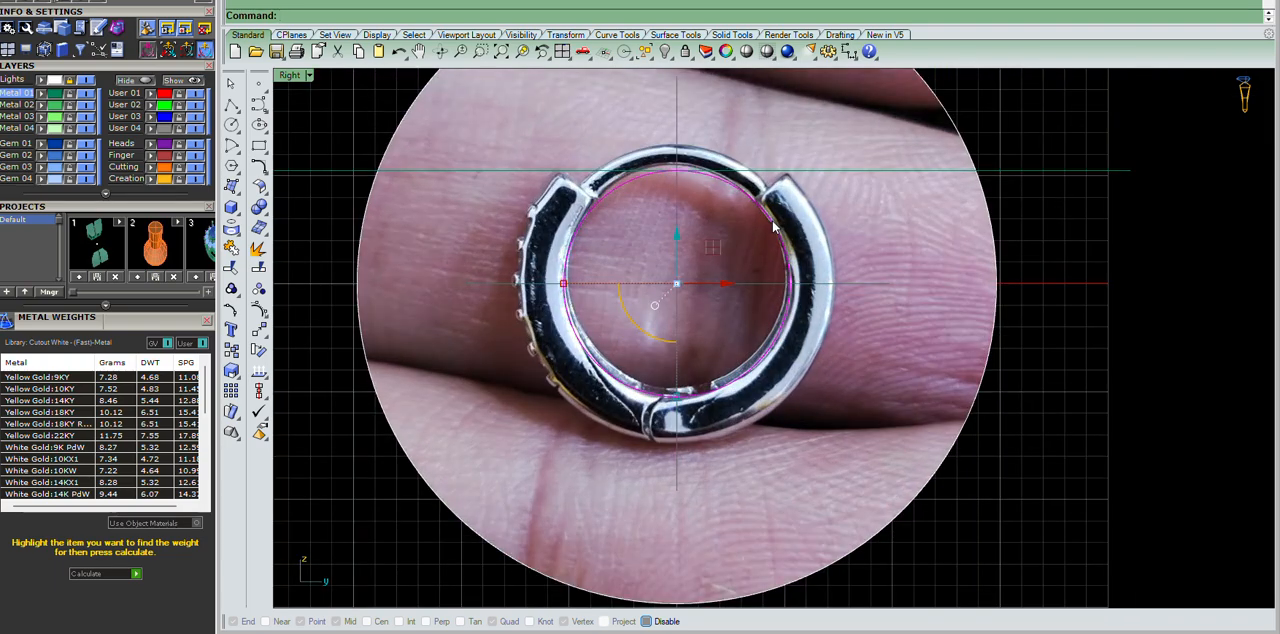
scroll(772, 226, up, 6)
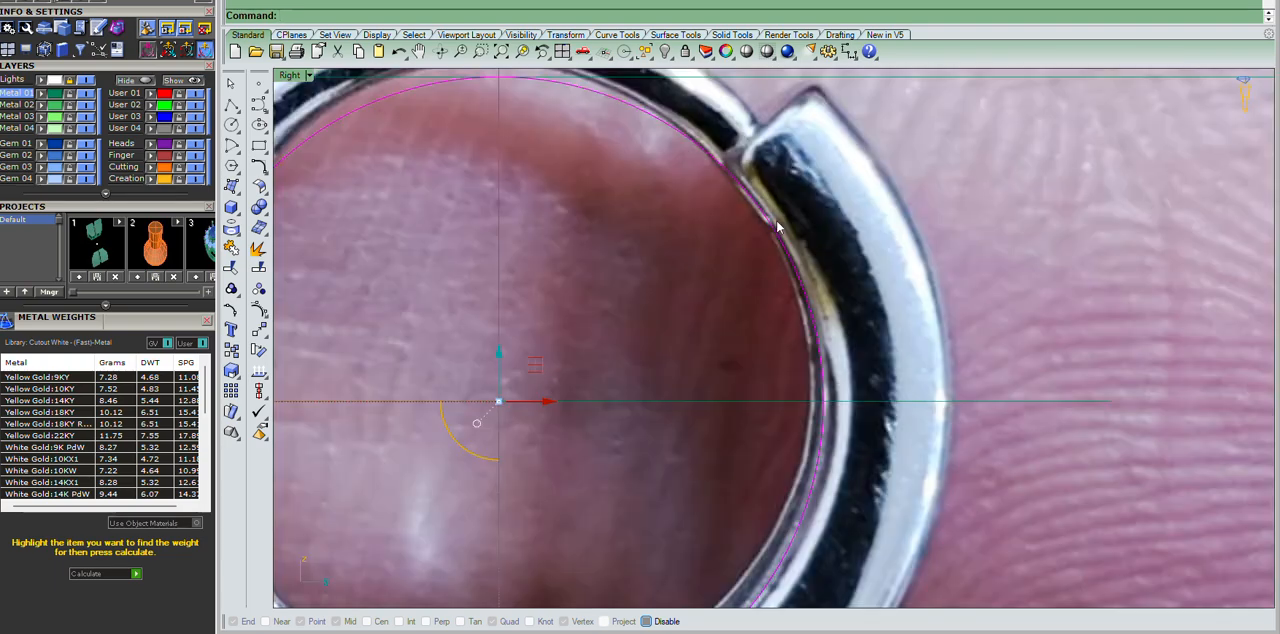
key(Return)
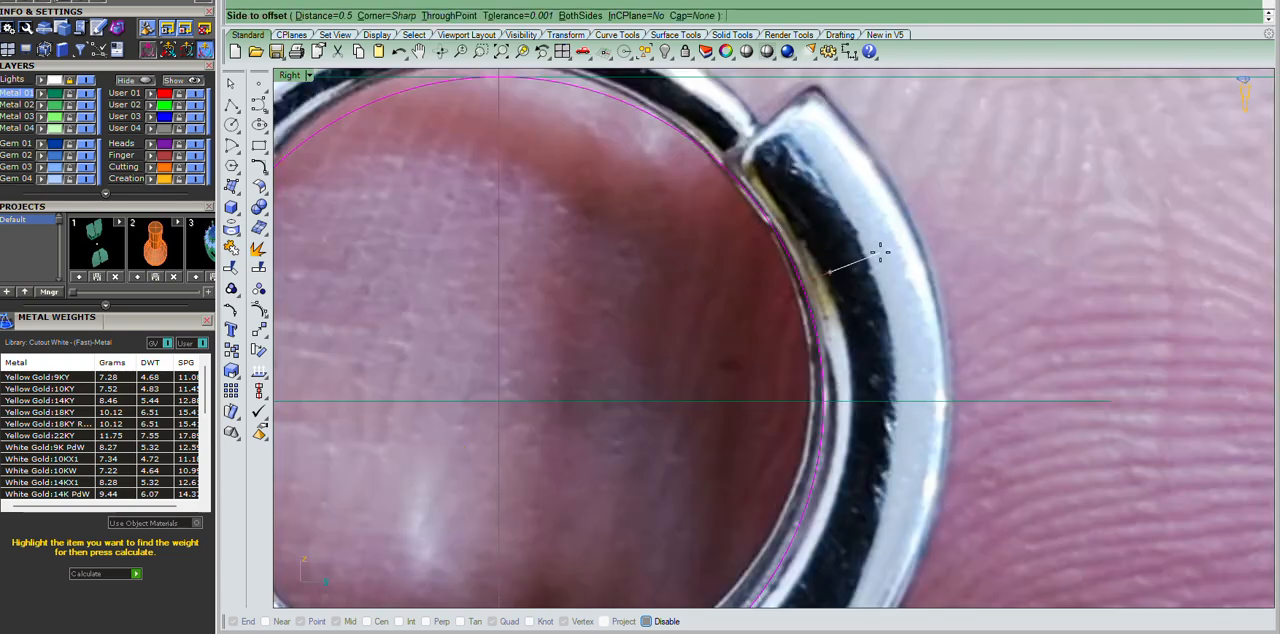
text(2.5)
key(Return)
click(880, 250)
scroll(1080, 365, down, 5)
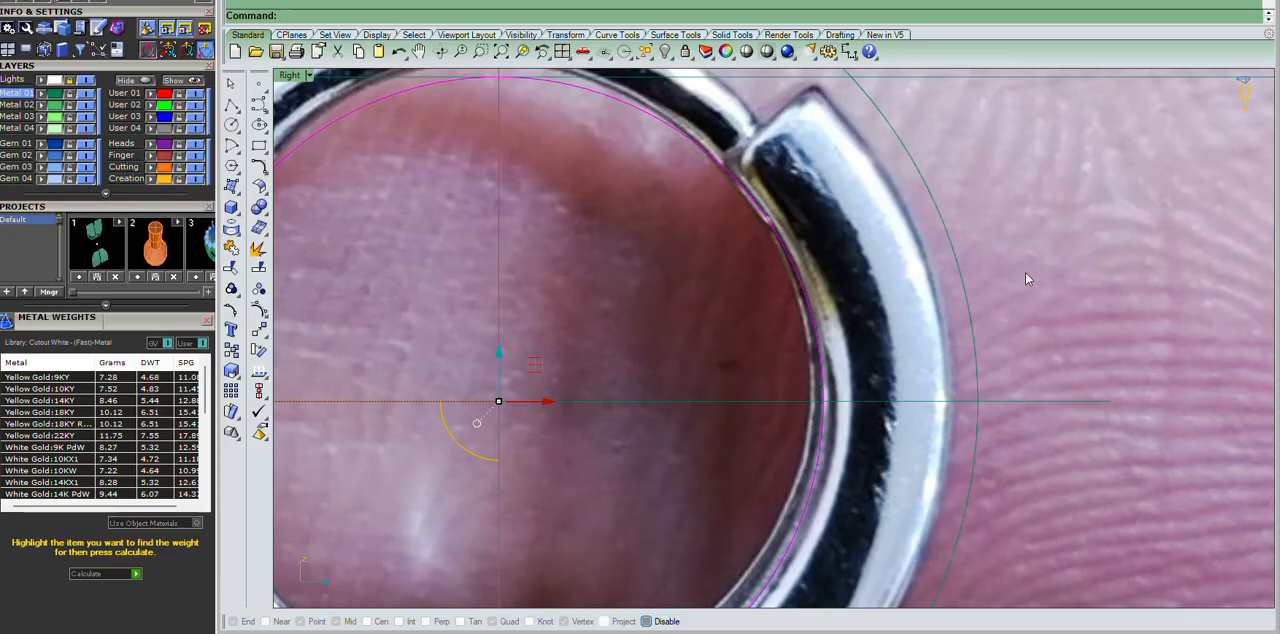
Rebuild the inner and outer circles with 16 points and degree 3, deleting the input curves.
scroll(948, 265, up, 3)
scroll(1000, 255, down, 3)
scroll(809, 251, up, 3)
scroll(830, 240, down, 3)
scroll(860, 230, up, 3)
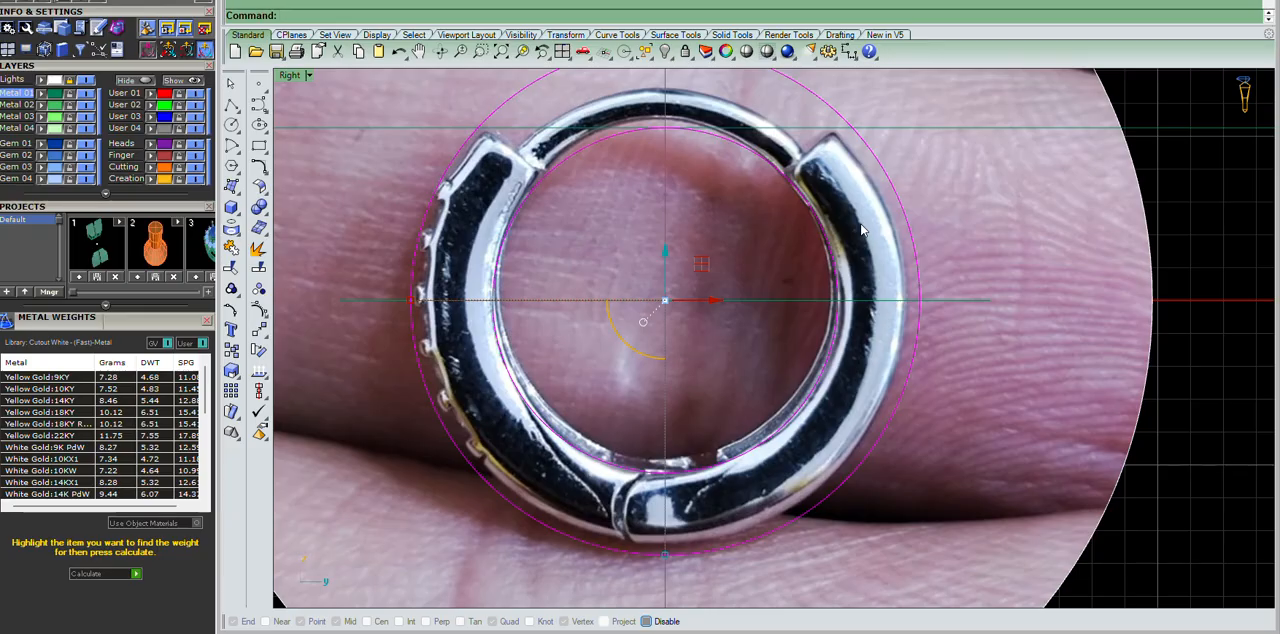
text(rb)
key(Return)
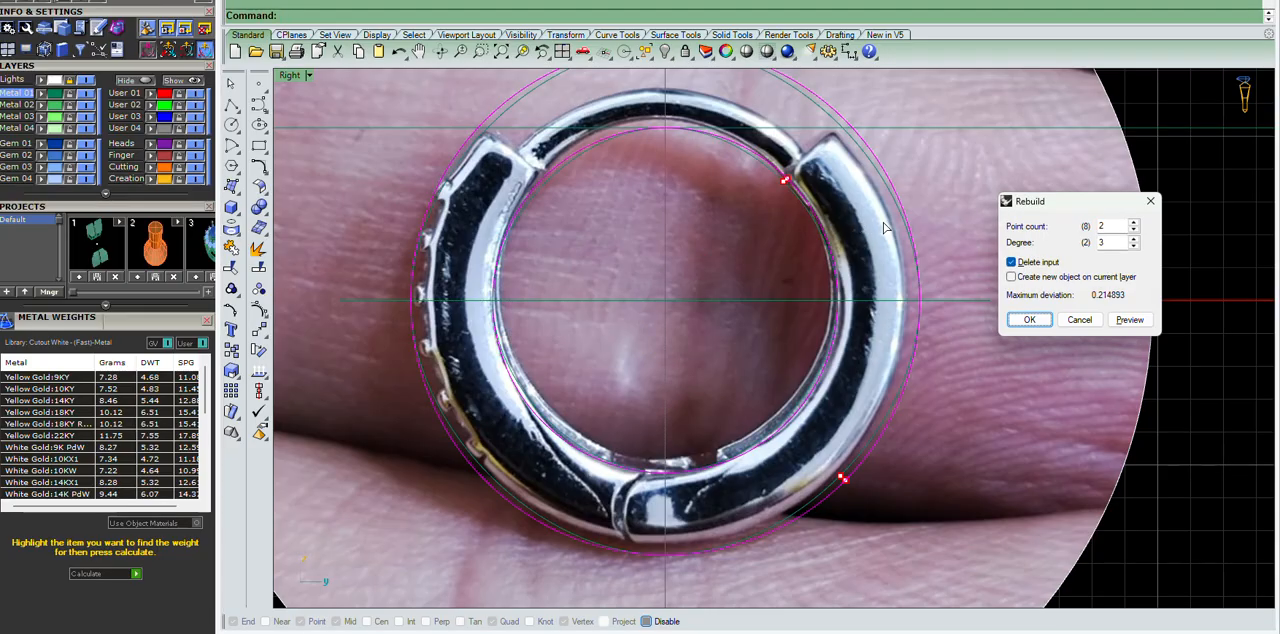
drag(1115, 227, 1077, 231)
text(16)
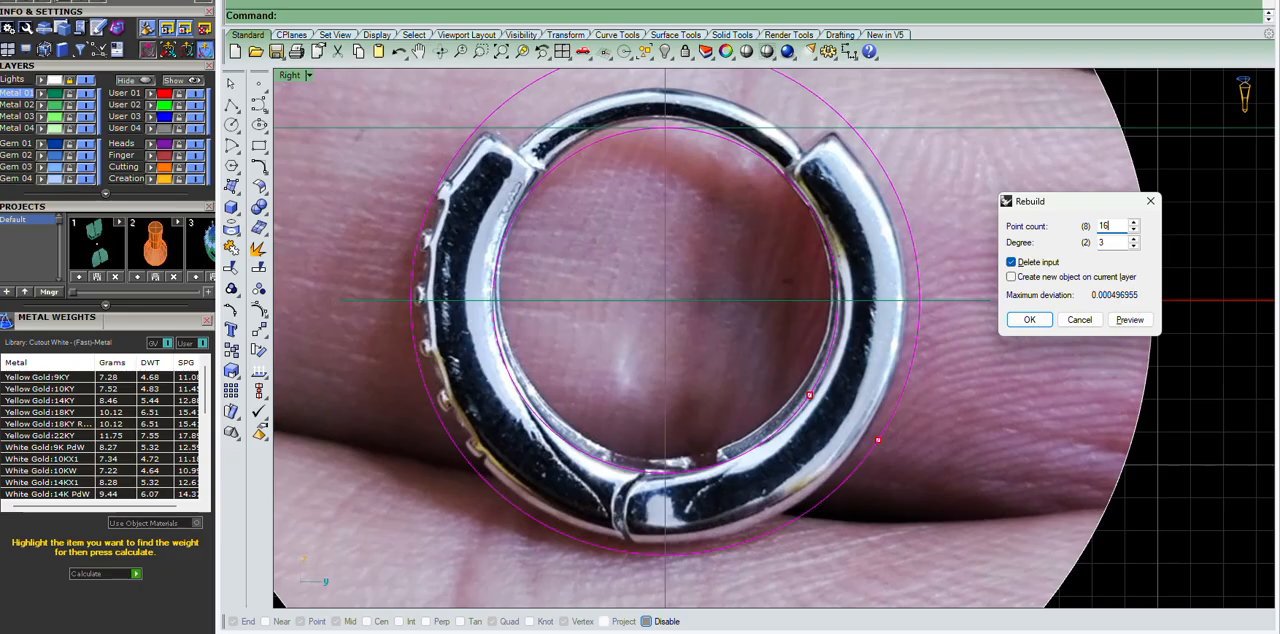
key(Return)
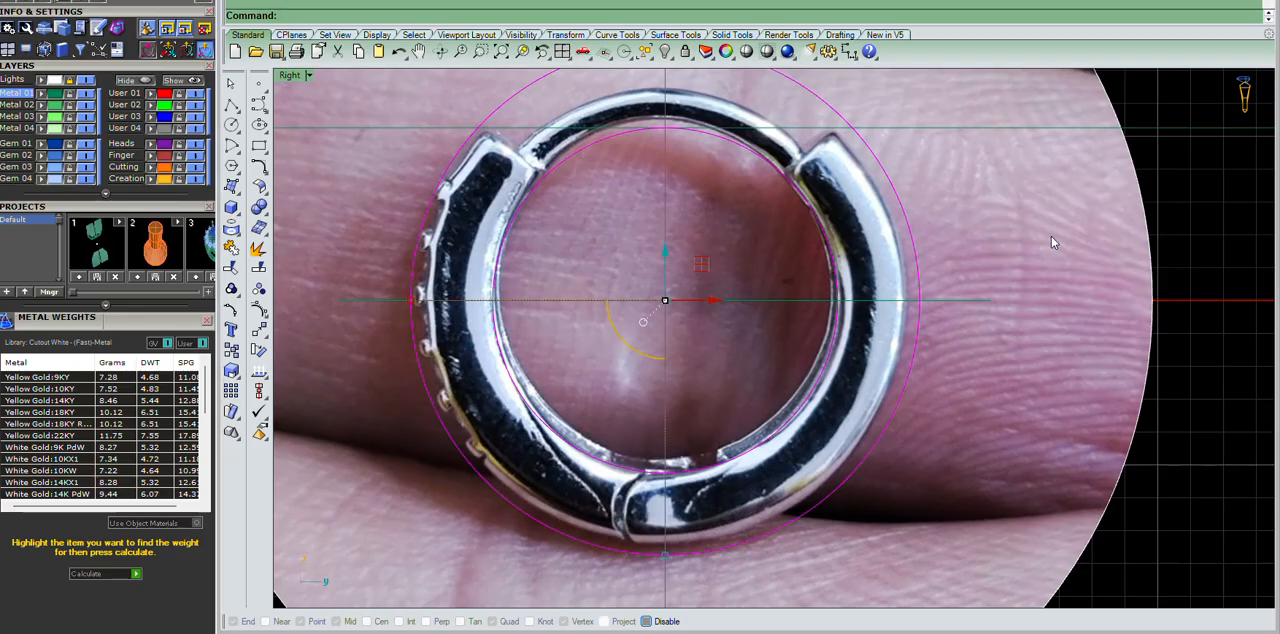
Create a patch surface from the two circles and trim out the area inside the inner circle.
text(patch)
key(Return)
key(Return)
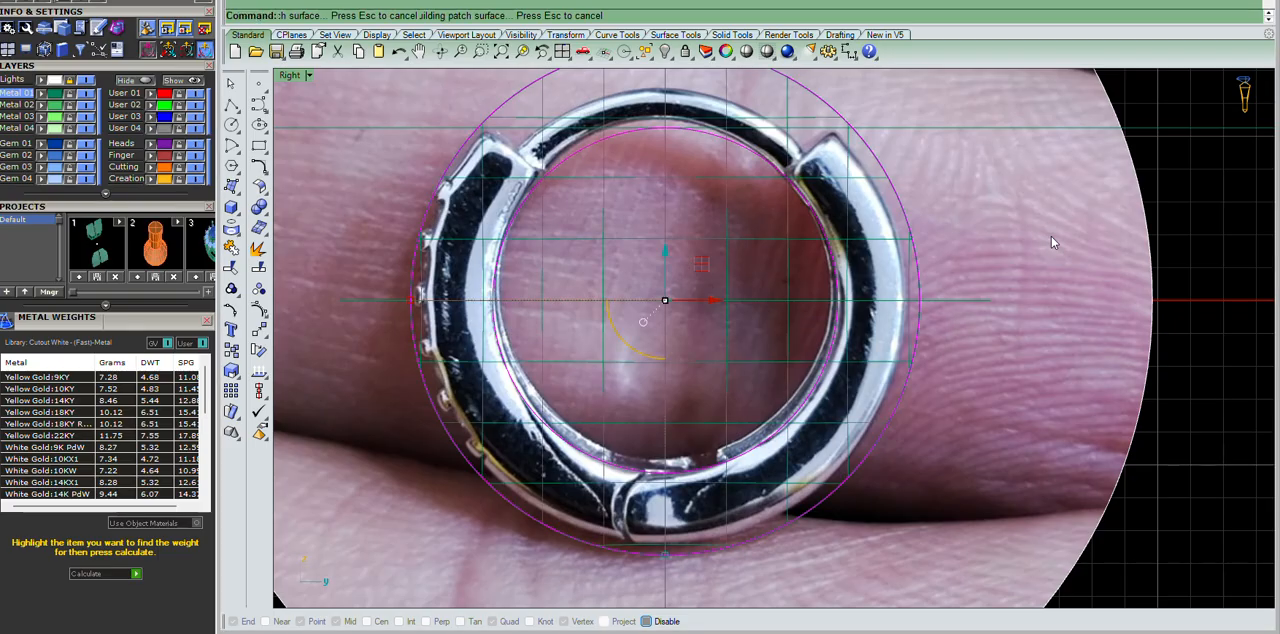
key(ctrl+t)
scroll(655, 280, up, 8)
click(814, 195)
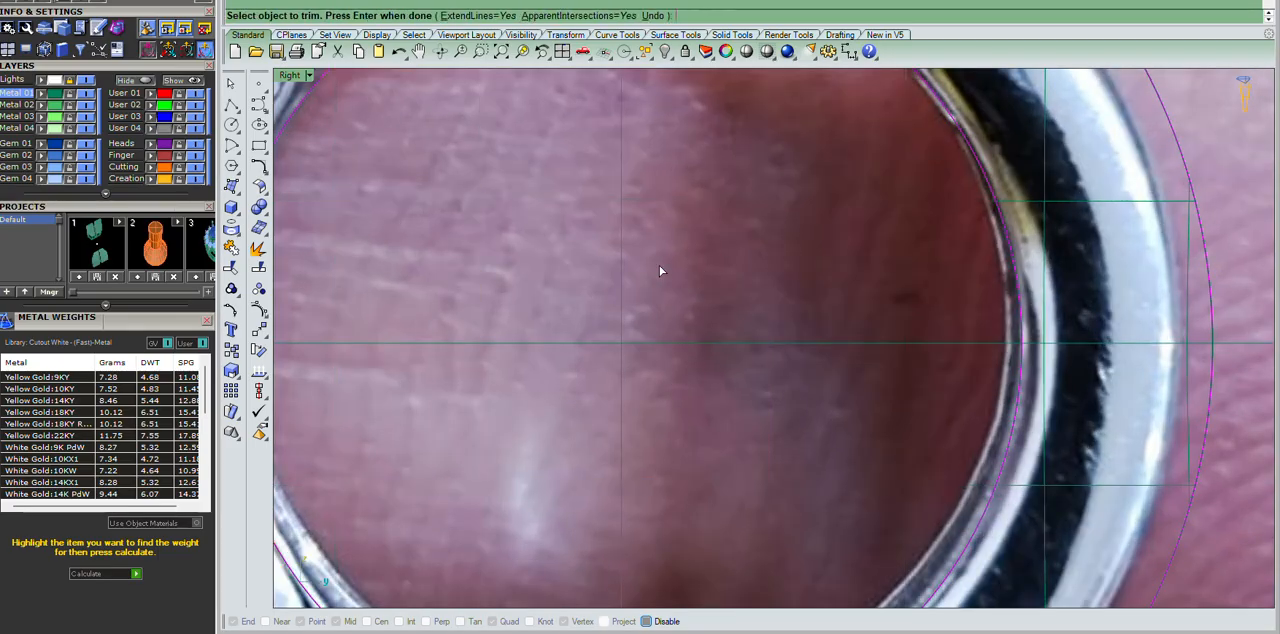
key(Return)
scroll(659, 267, down, 10)
scroll(868, 245, up, 10)
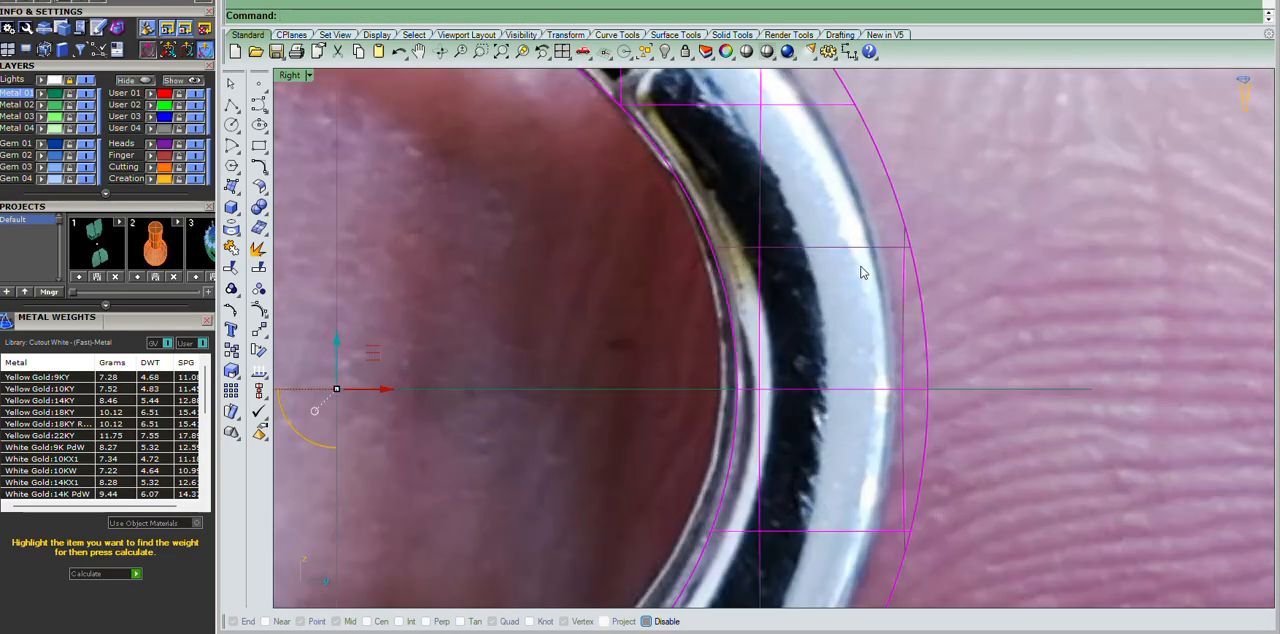
Offset the flat ring surface by 2.5 on both sides into a solid, deleting the input surface.
key(ctrl+F4)
scroll(838, 364, up, 8)
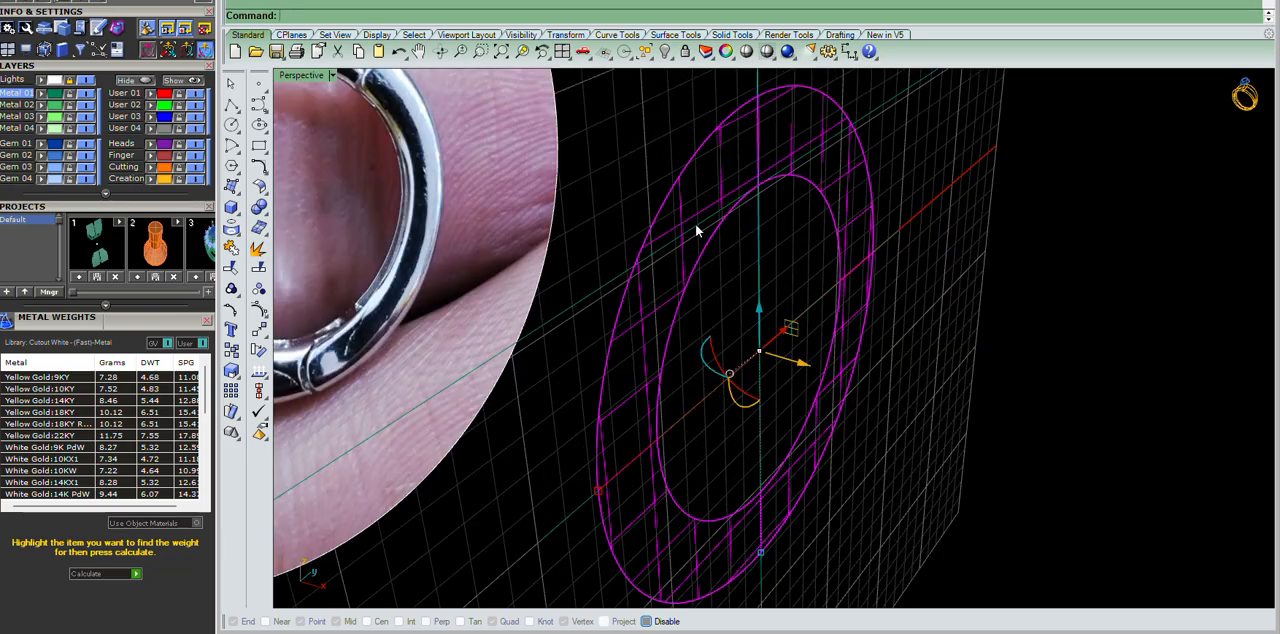
right_drag(785, 494, 707, 438)
right_drag(809, 264, 751, 309)
scroll(751, 309, up, 6)
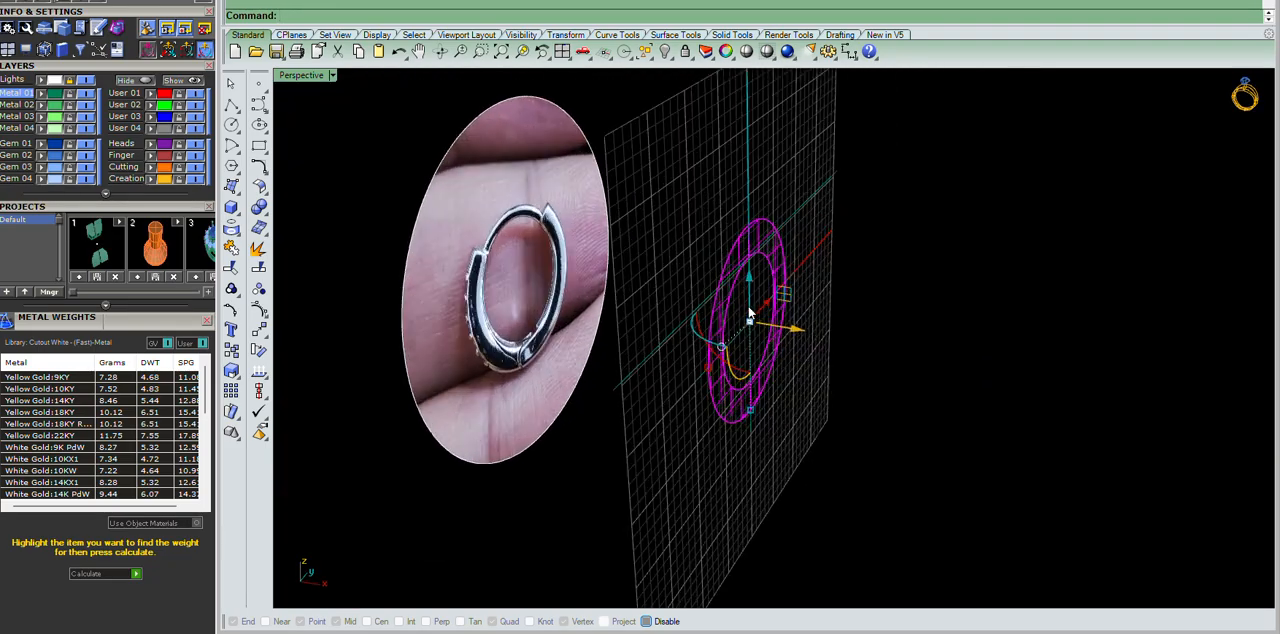
text(os)
key(Return)
text(2.5)
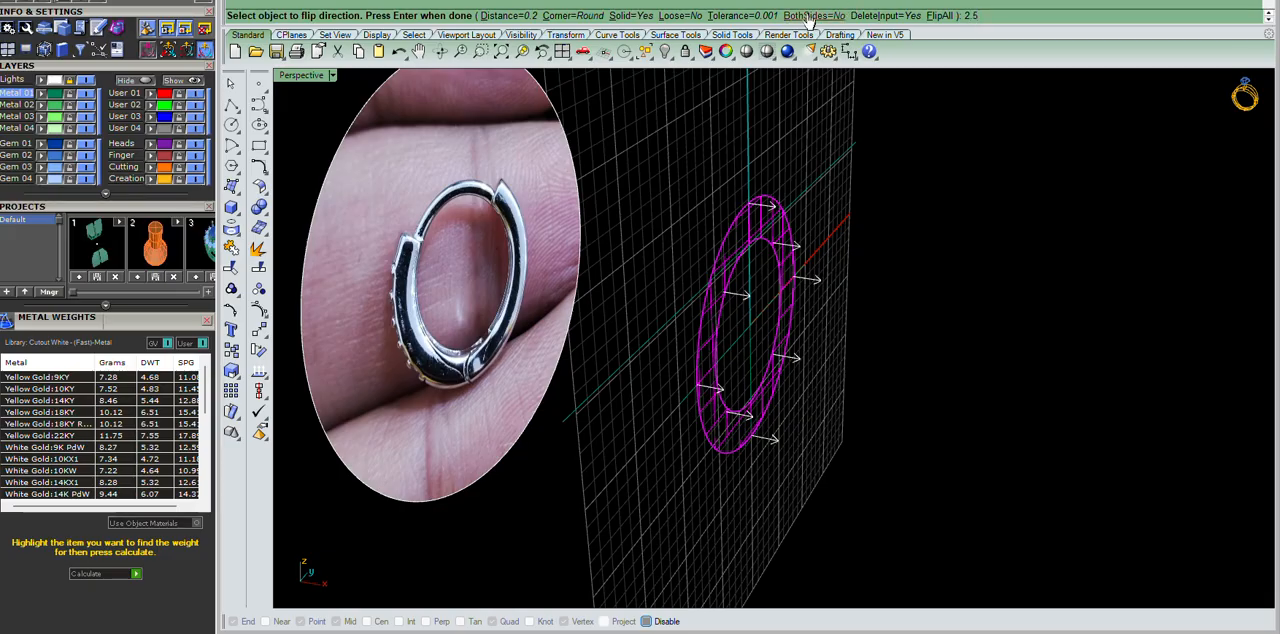
click(845, 16)
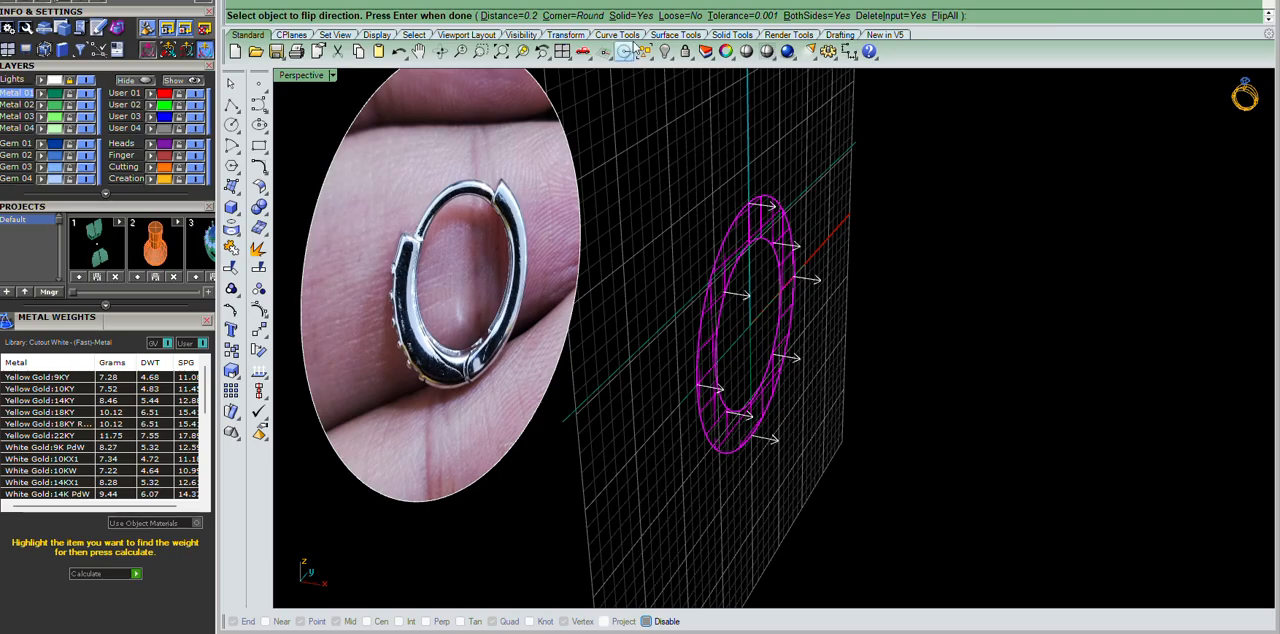
key(Return)
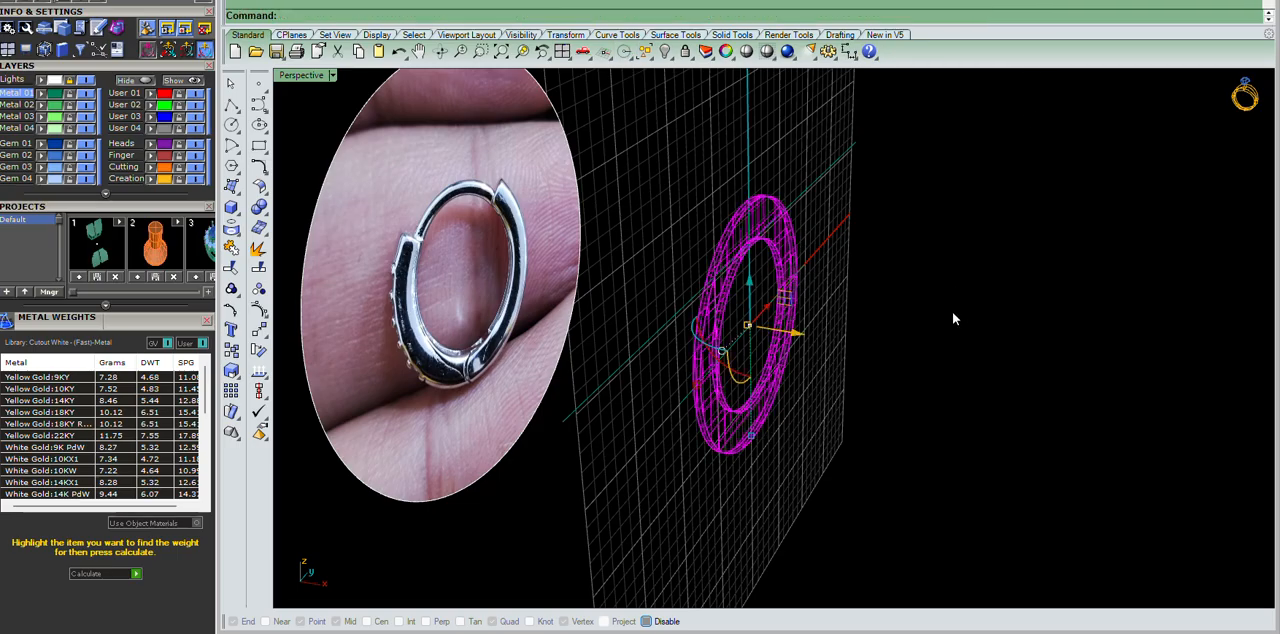
key(Return)
text(25)
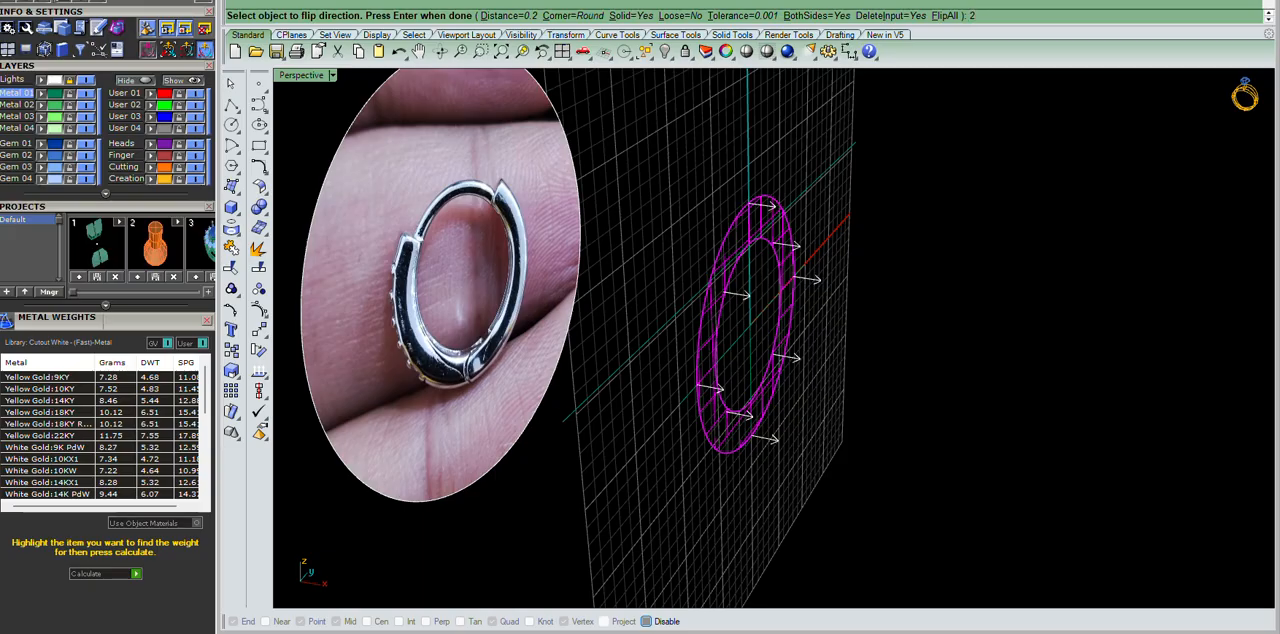
key(Return)
Check the thickened ring from several views and compare it with the reference photo.
right_drag(923, 260, 840, 240)
scroll(891, 304, up, 5)
key(F2)
scroll(742, 231, down, 2)
key(F3)
scroll(794, 246, down, 3)
scroll(791, 220, up, 10)
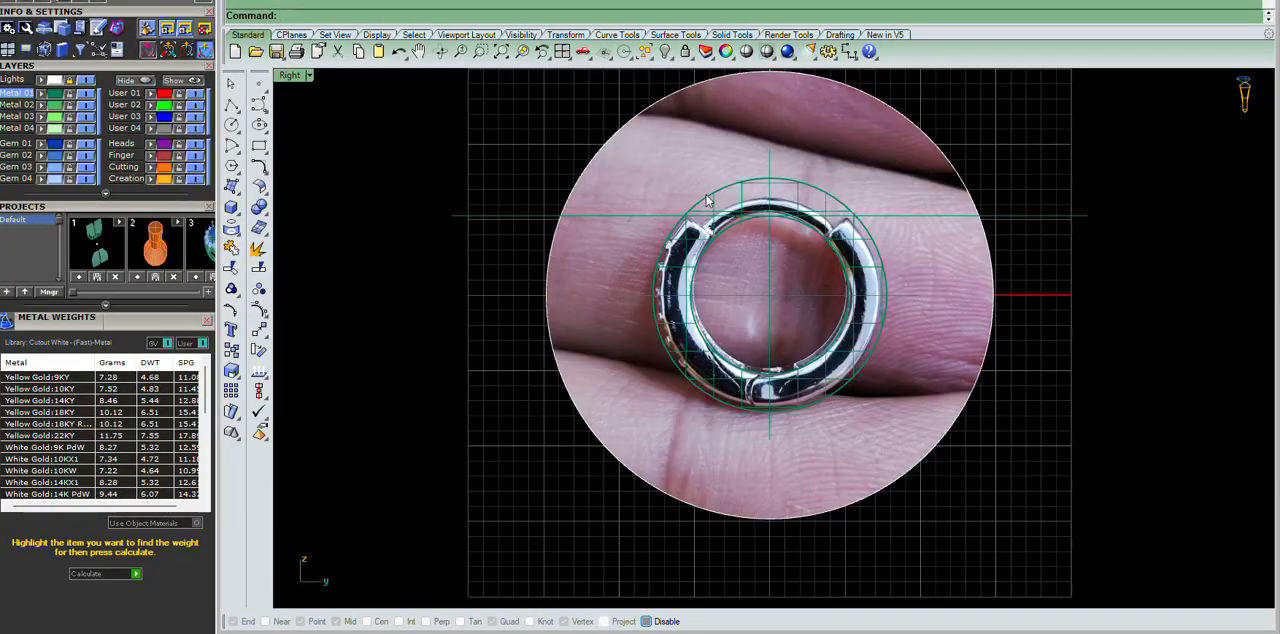
scroll(603, 211, up, 3)
Delete the vertical guide line running through the hoop's centre.
scroll(831, 194, down, 6)
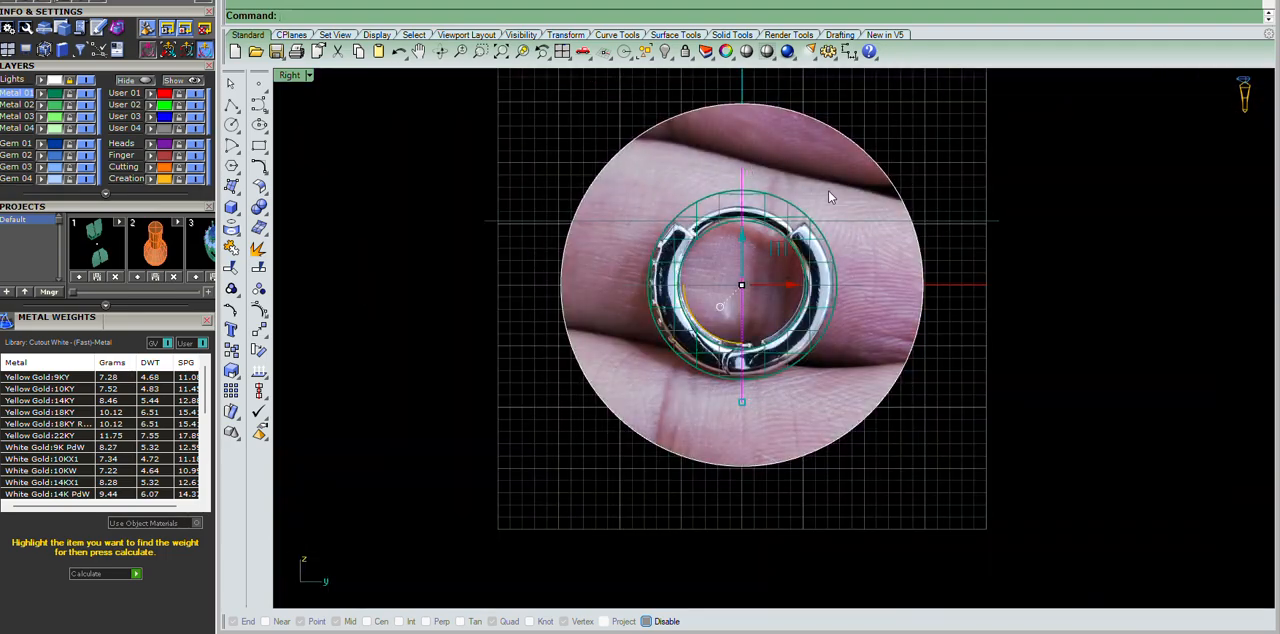
scroll(783, 164, up, 2)
scroll(779, 166, down, 2)
scroll(714, 300, up, 6)
click(735, 336)
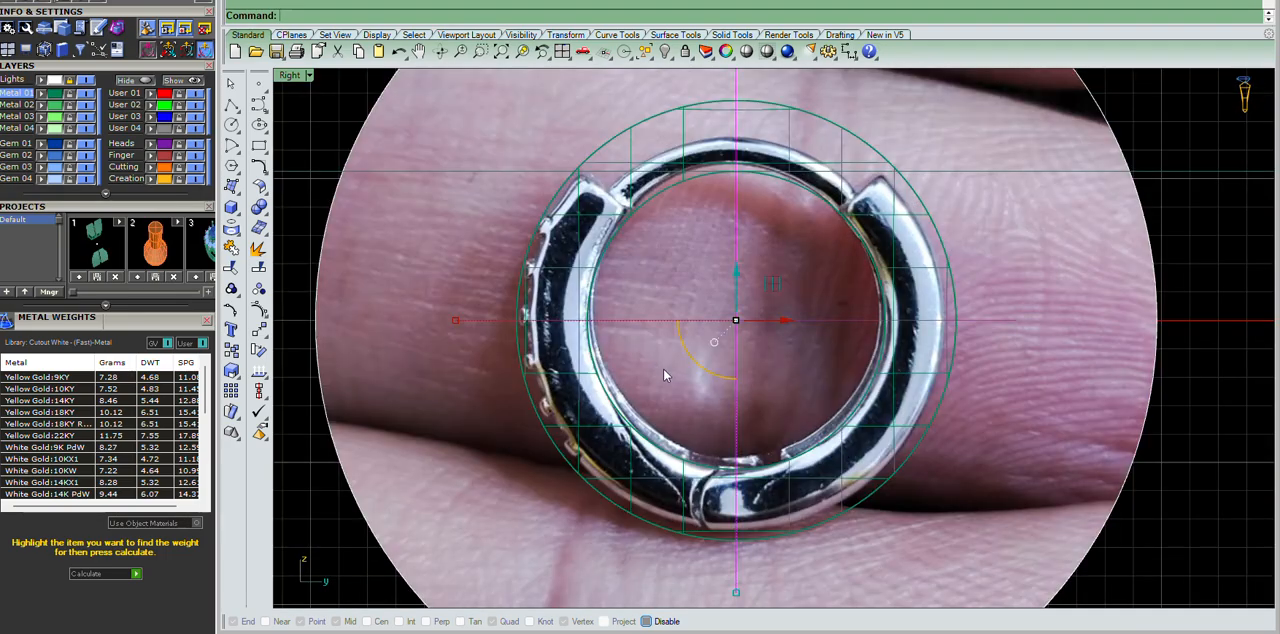
key(Escape)
scroll(978, 269, down, 5)
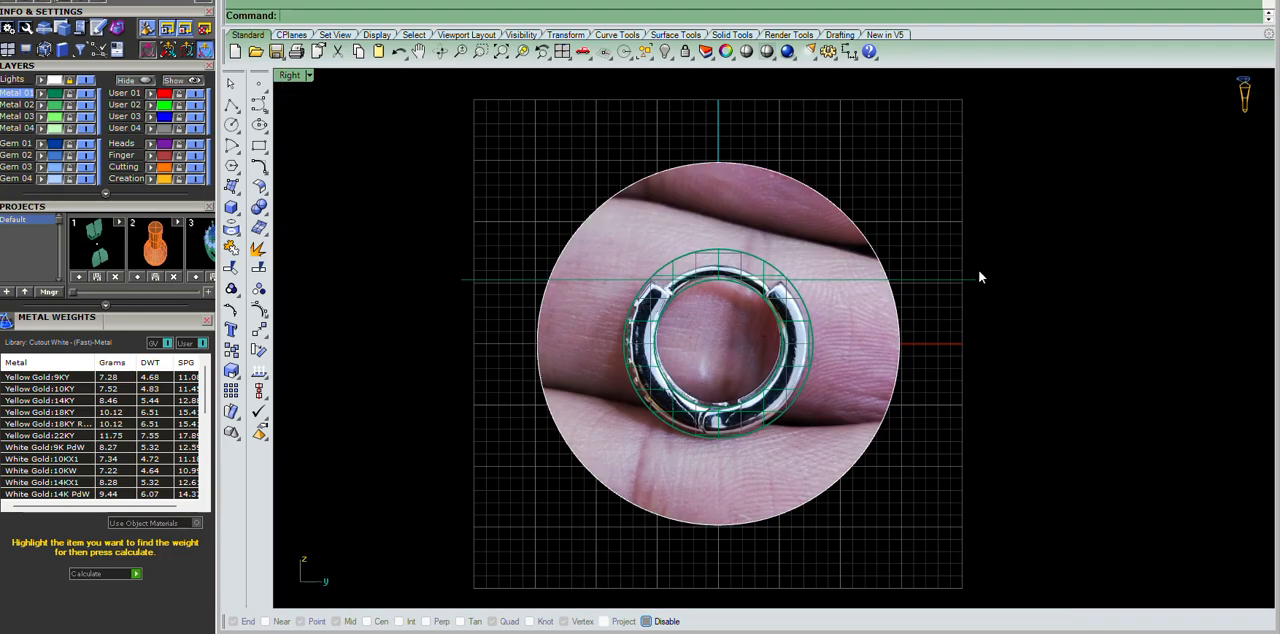
Draw a vertical line from the origin (0) upward past the ring's top edge.
scroll(978, 269, up, 3)
click(232, 106)
text(0)
key(Return)
scroll(730, 242, down, 3)
scroll(730, 242, up, 2)
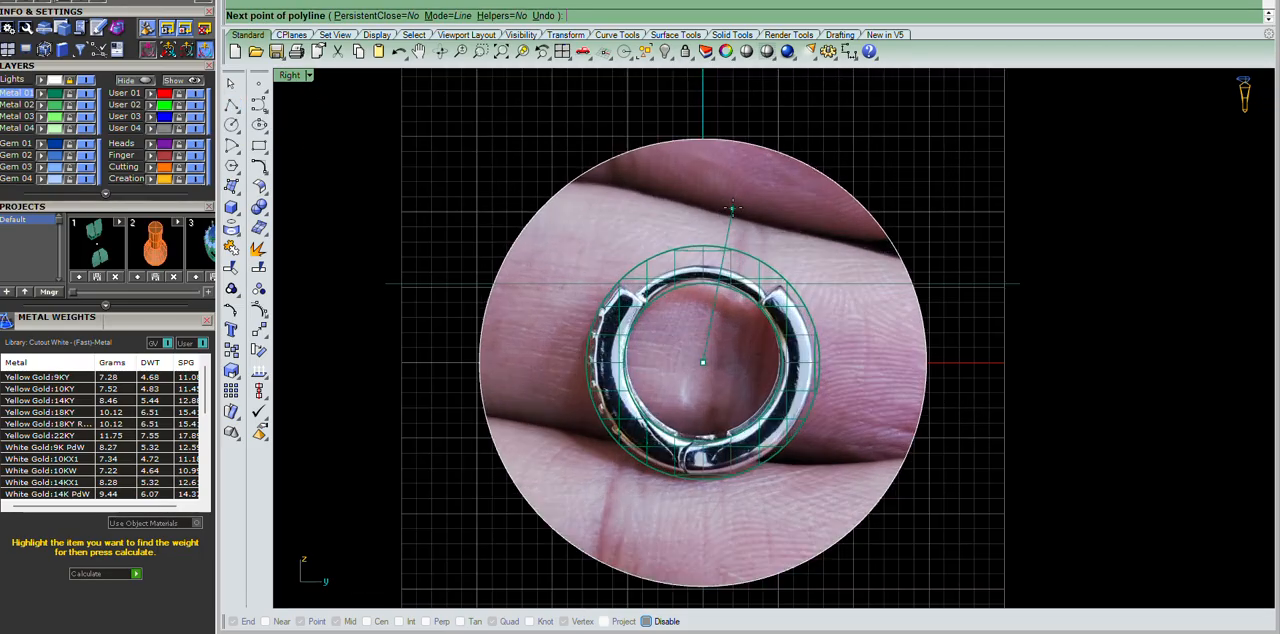
click(720, 149)
right_click(720, 150)
Try rotating the vertical line itself 45 degrees about its lower end, and undo the rotation.
drag(724, 165, 649, 184)
key(r)
click(703, 363)
scroll(677, 236, down, 6)
scroll(681, 224, up, 8)
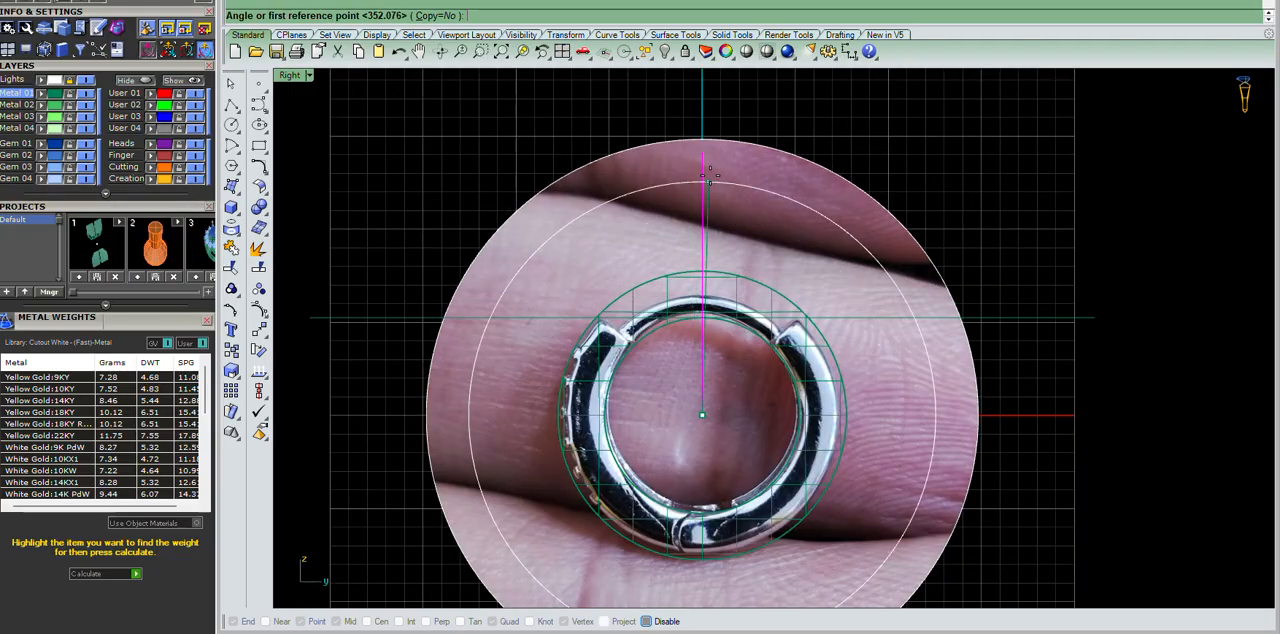
key(alt)
click(704, 152)
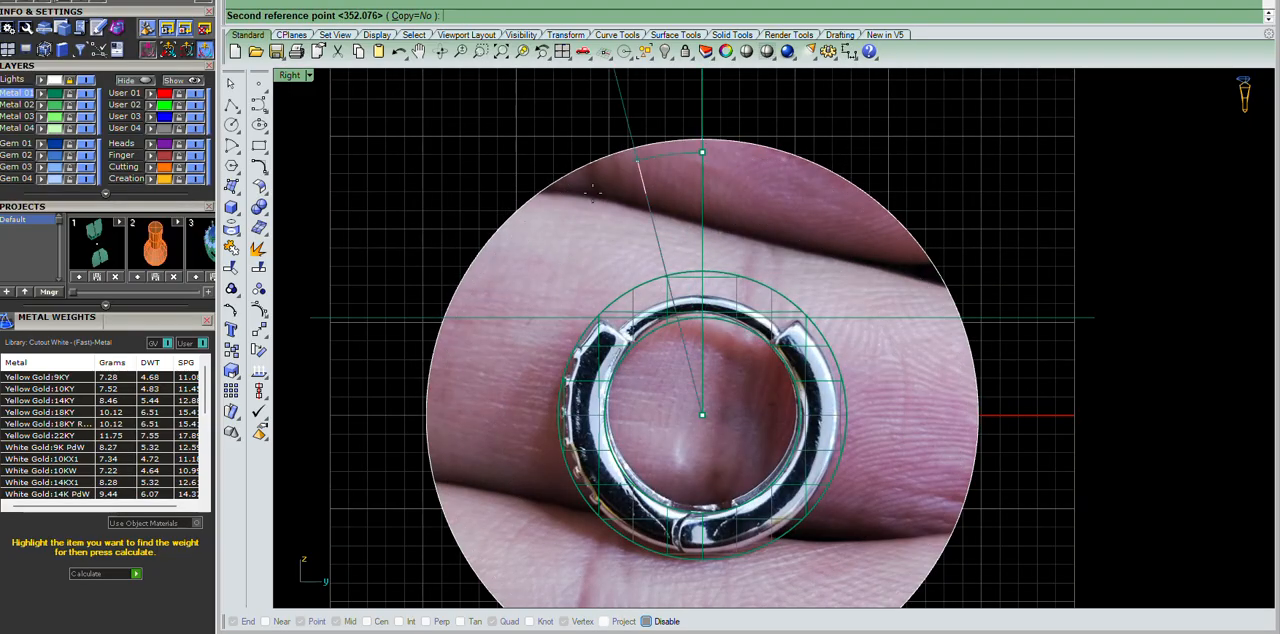
text(45)
key(Return)
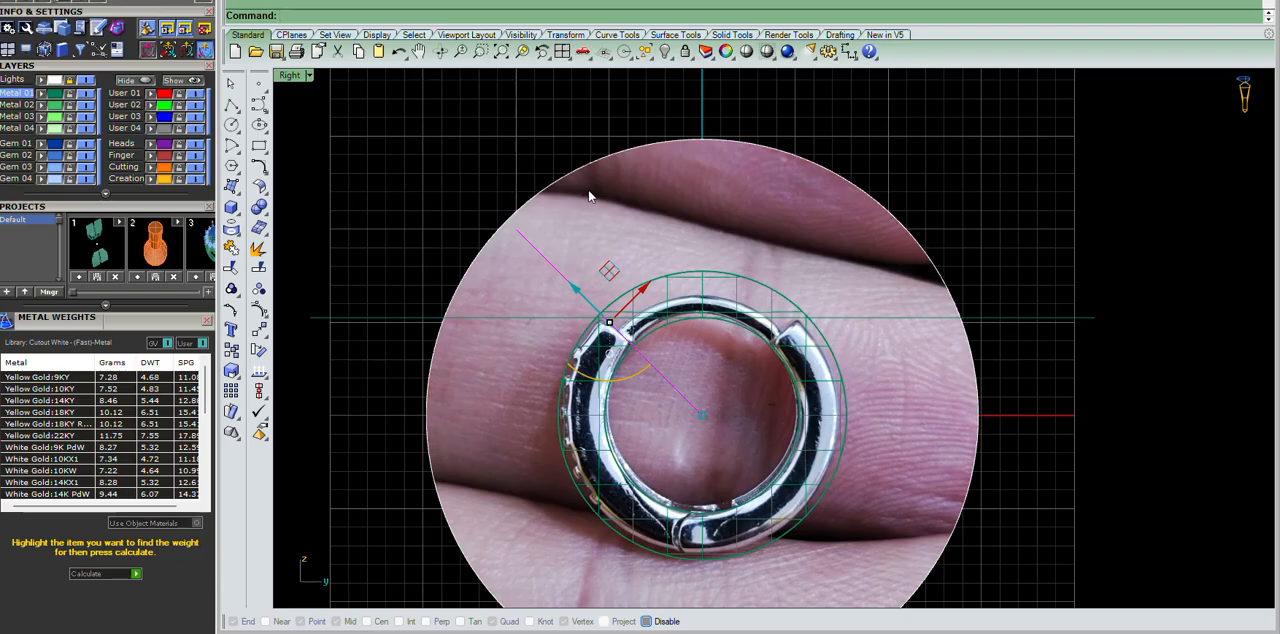
scroll(622, 198, up, 8)
key(ctrl+z)
scroll(1015, 194, down, 6)
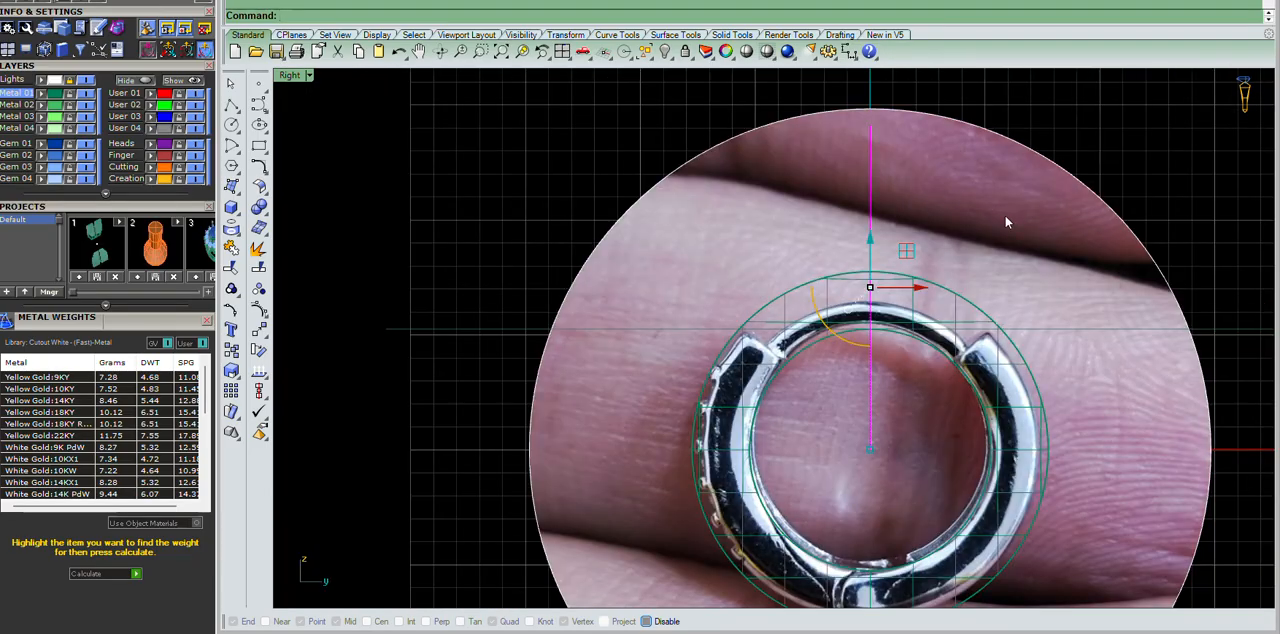
Rotate copies of the vertical line about the origin by 45 and -45 degrees to mark both notches.
key(Return)
text(0)
key(Return)
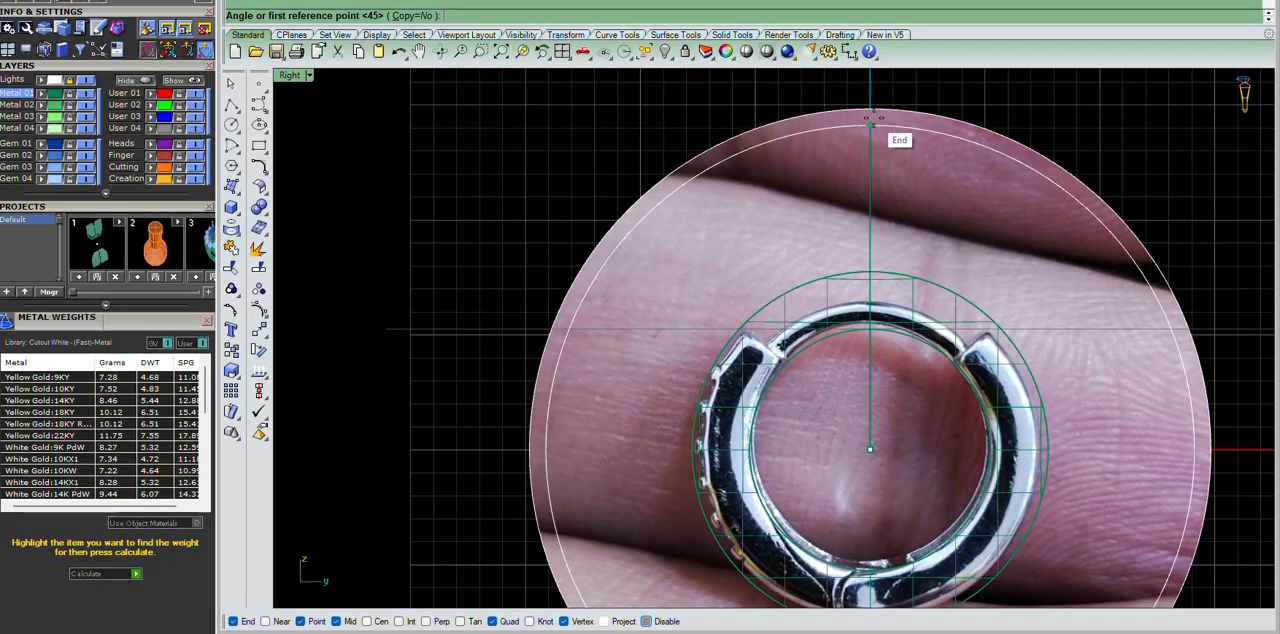
click(870, 118)
click(390, 16)
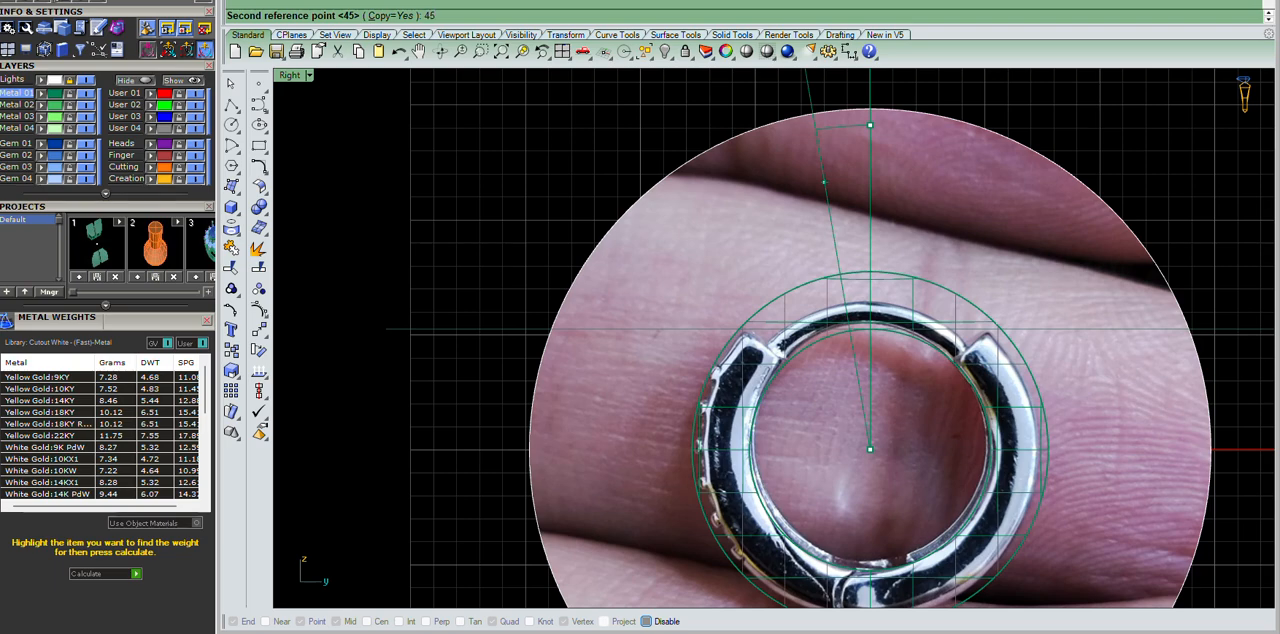
key(Return)
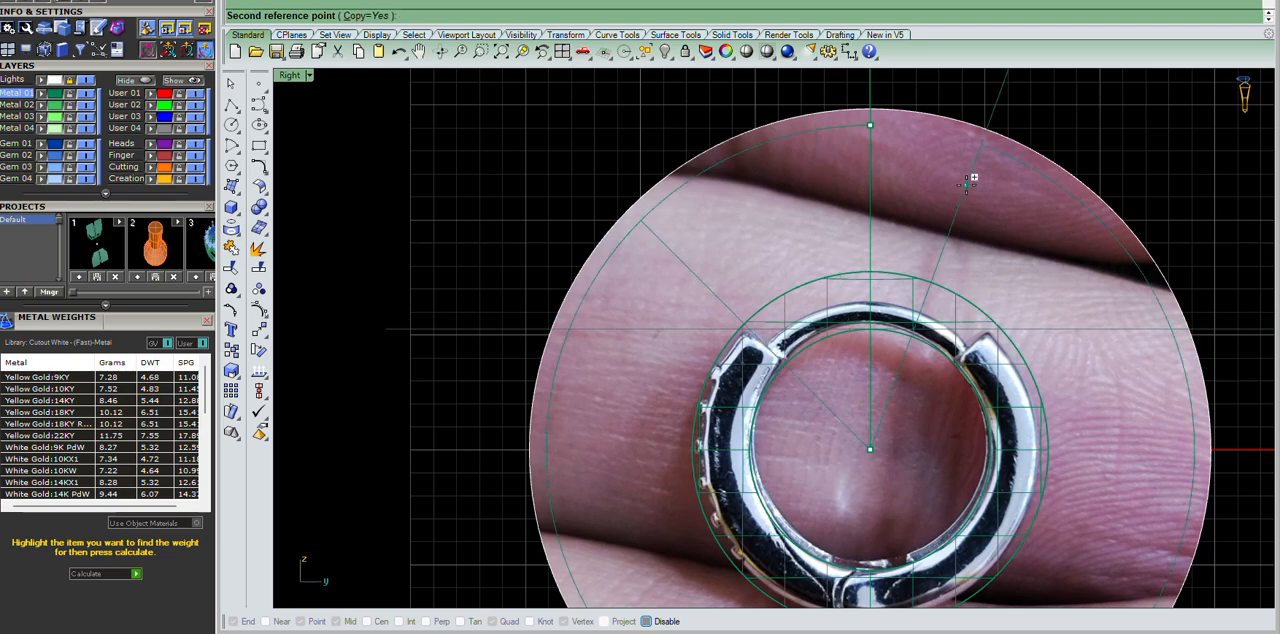
text(-45)
key(Return)
key(Return)
Split the ring solid along the two diagonal lines at the upper notches.
click(730, 165)
scroll(1210, 262, up, 2)
click(1054, 228)
shift+click(534, 236)
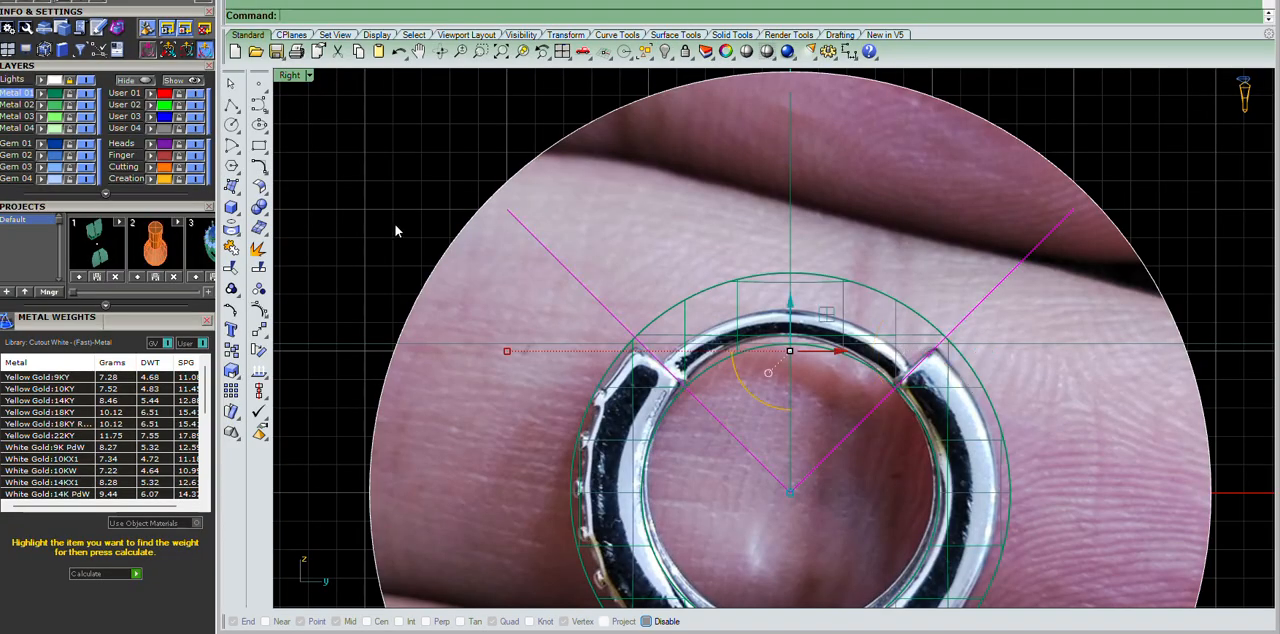
scroll(560, 220, down, 2)
scroll(762, 260, up, 2)
scroll(826, 274, down, 2)
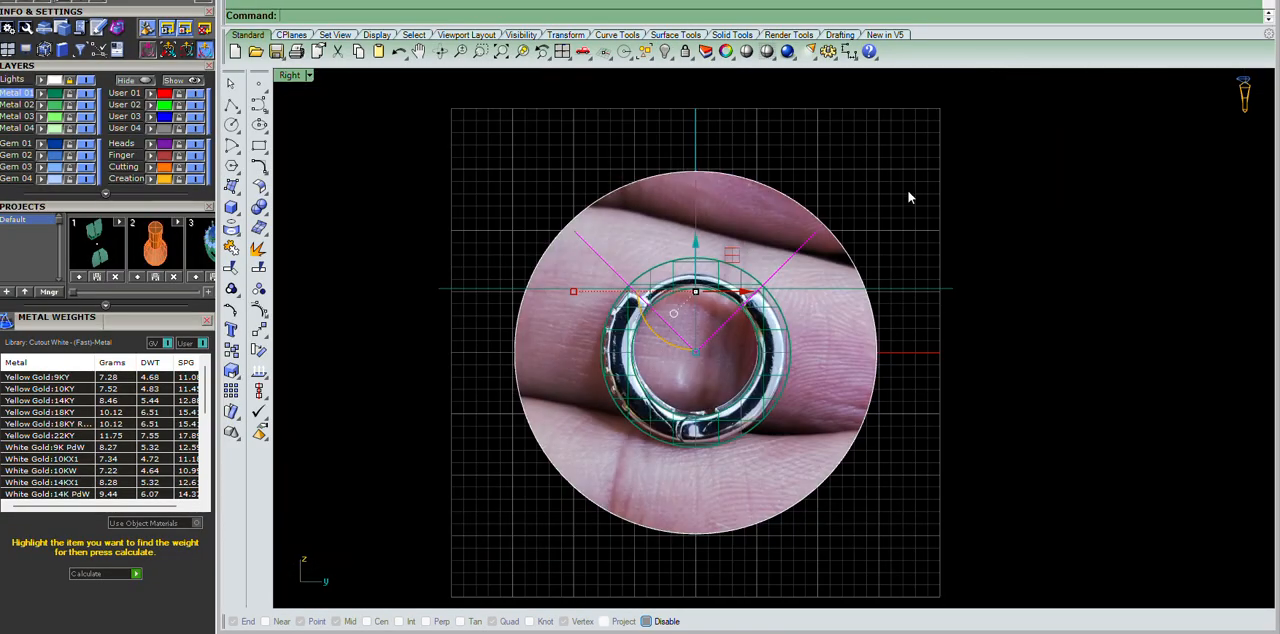
scroll(857, 284, up, 3)
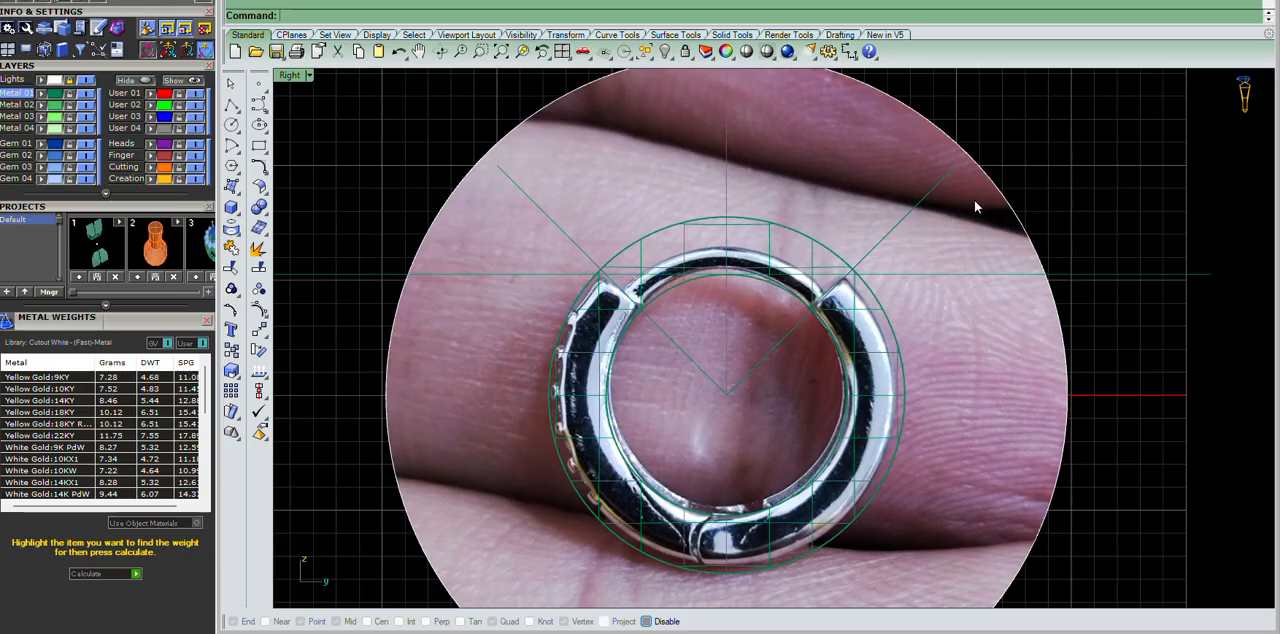
scroll(800, 240, down, 1)
scroll(780, 258, up, 5)
text(tr)
key(Return)
scroll(776, 168, up, 8)
drag(840, 162, 715, 192)
scroll(720, 190, down, 5)
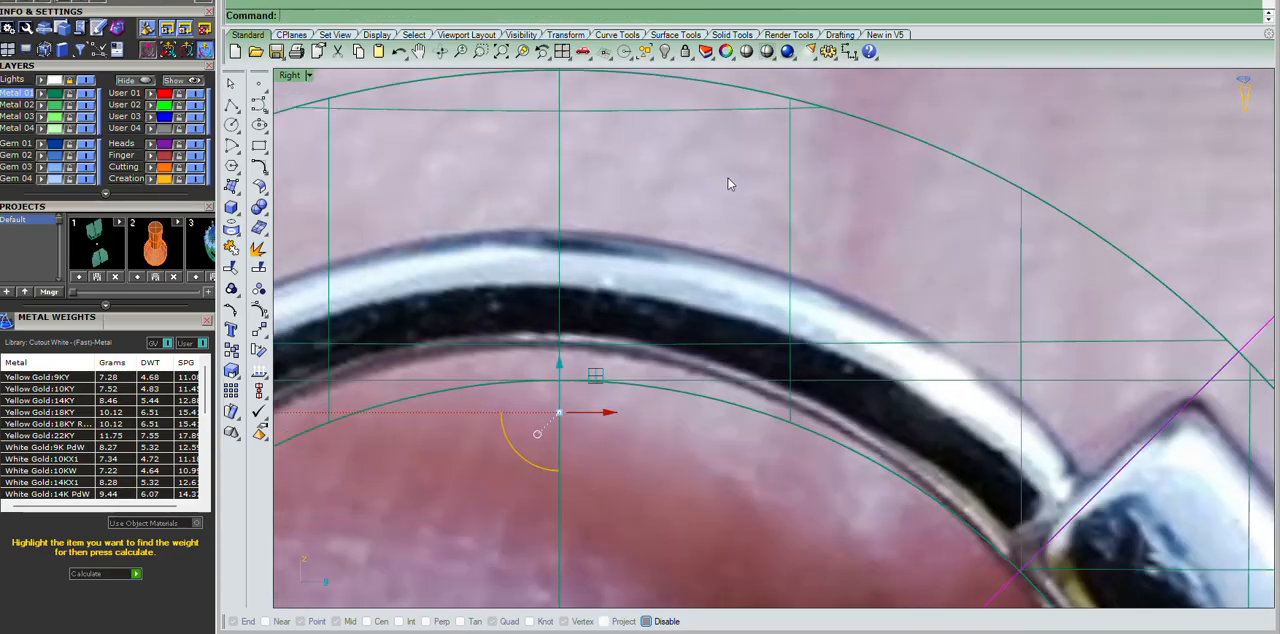
scroll(777, 194, up, 5)
scroll(696, 225, down, 5)
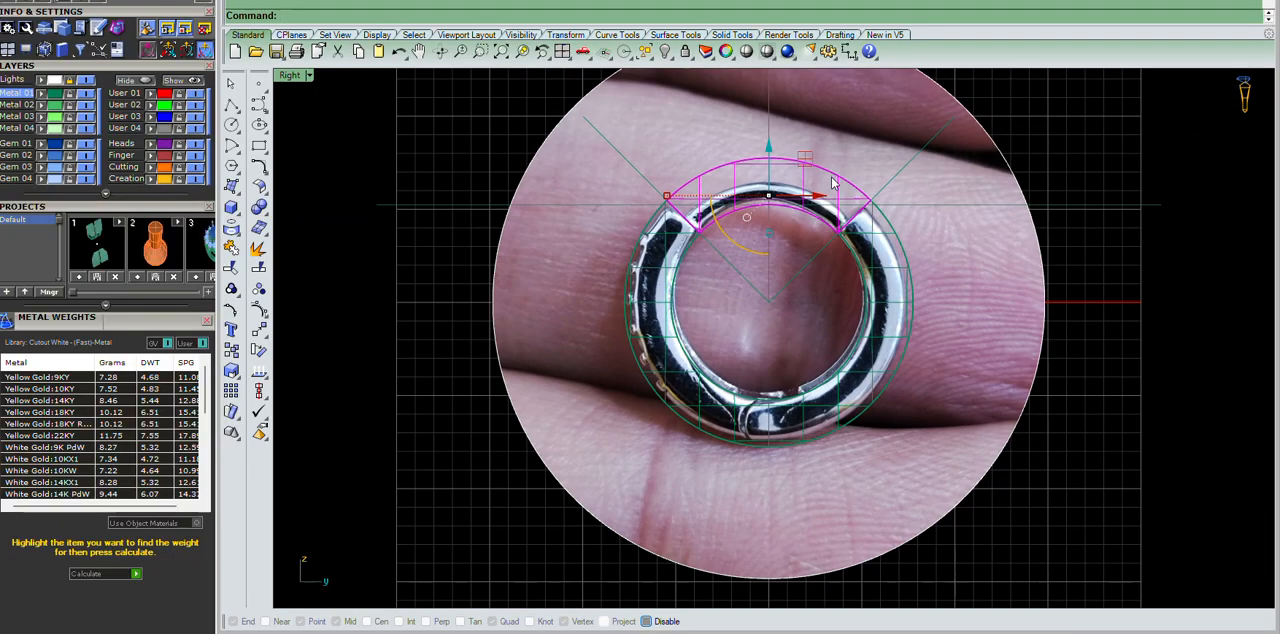
Delete the ring's upper section between the two diagonal lines.
scroll(708, 190, up, 5)
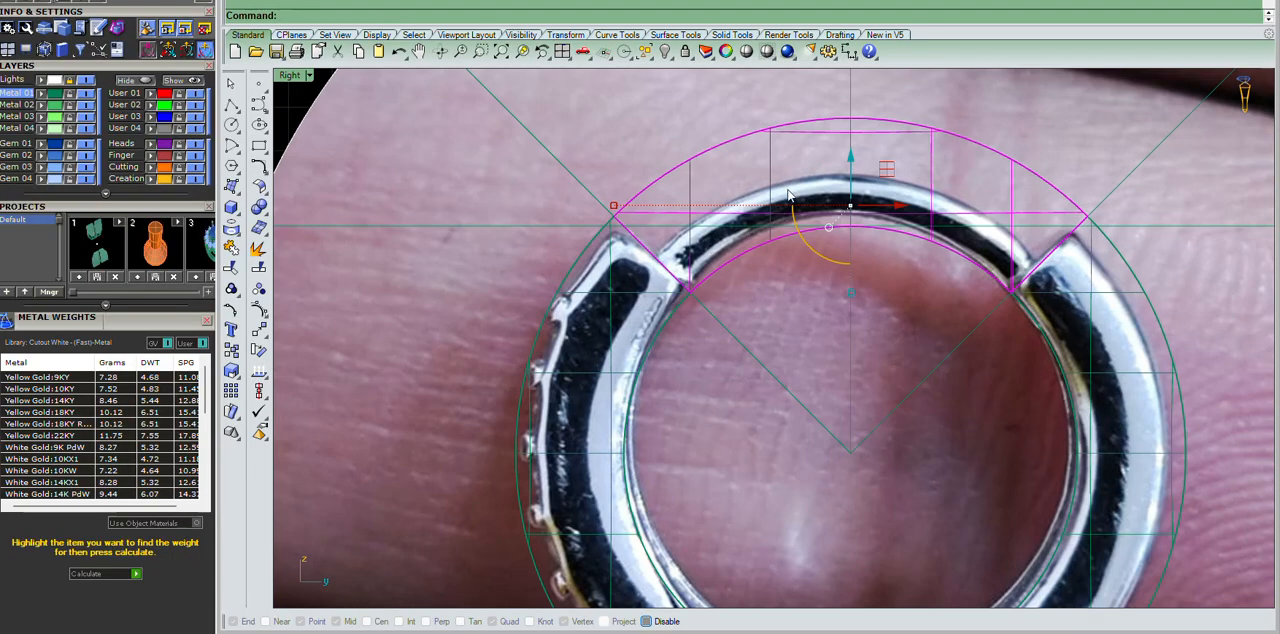
scroll(724, 194, down, 5)
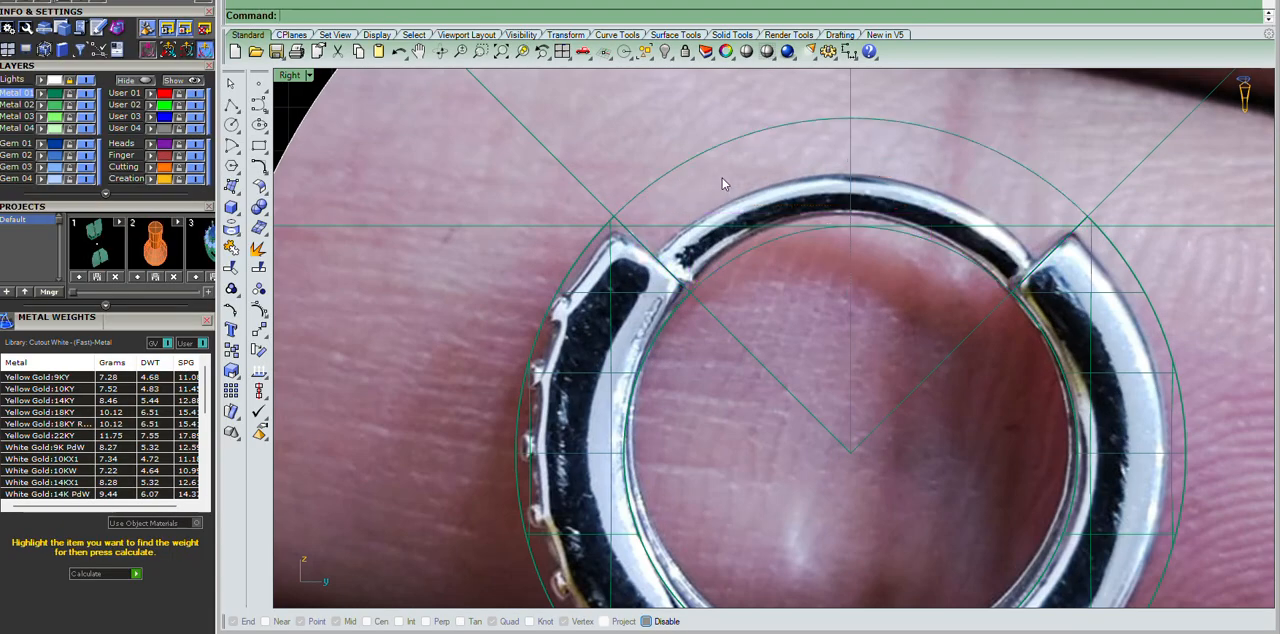
scroll(879, 128, down, 2)
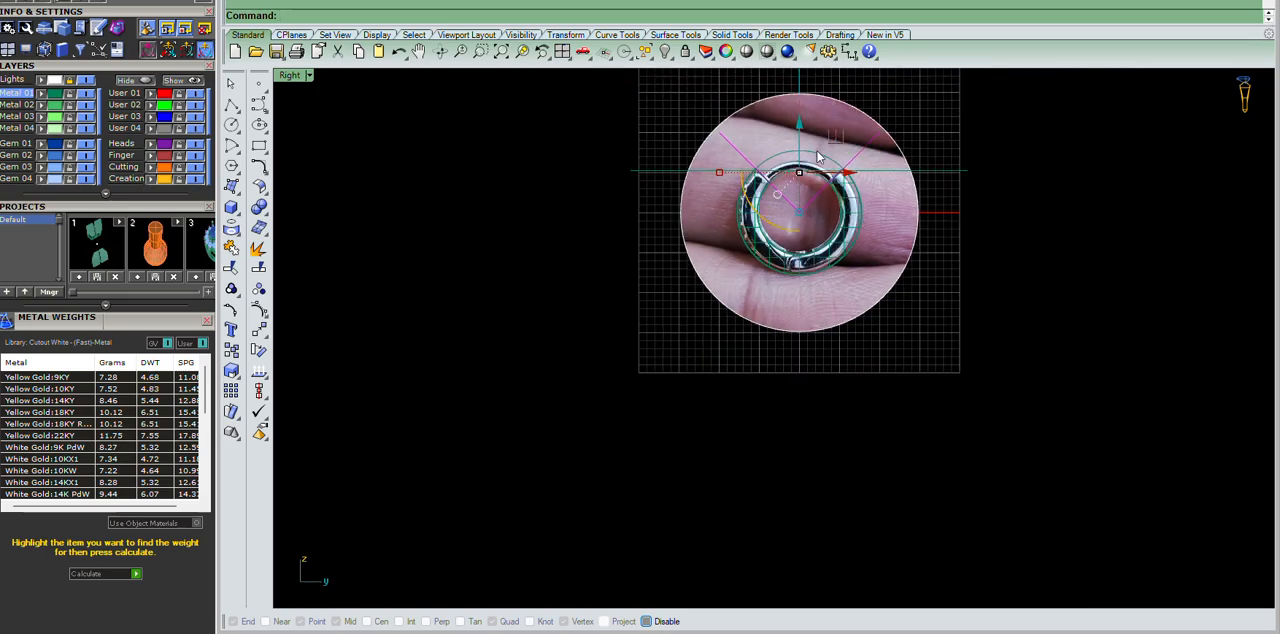
Examine how the inner guide circle follows the thin wire between the two upper notches in the photo.
scroll(820, 200, up, 5)
scroll(810, 217, up, 3)
scroll(811, 215, up, 2)
drag(856, 190, 702, 249)
scroll(703, 240, down, 8)
scroll(705, 238, up, 8)
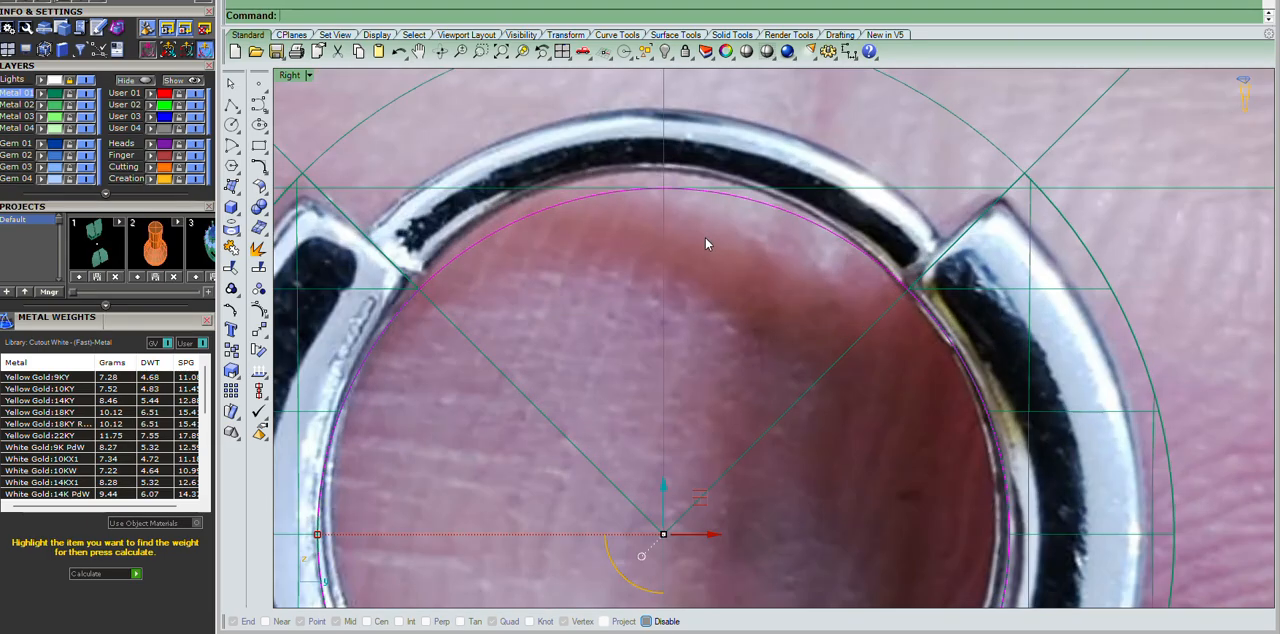
scroll(705, 237, down, 4)
scroll(590, 272, up, 4)
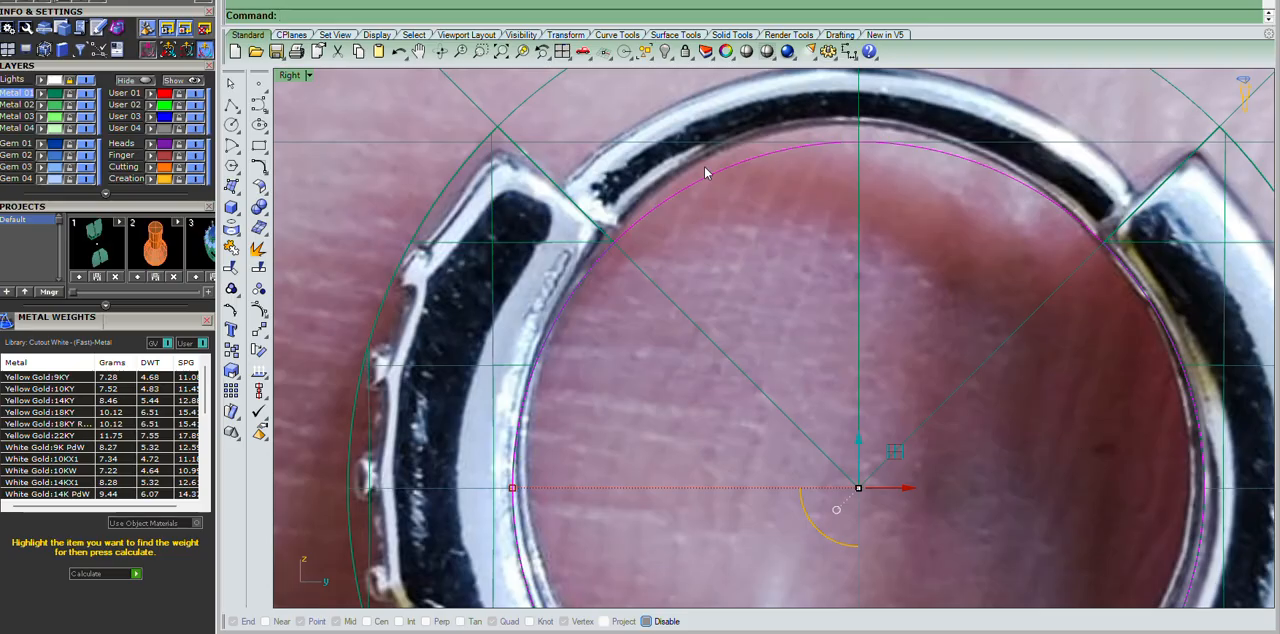
scroll(705, 173, down, 4)
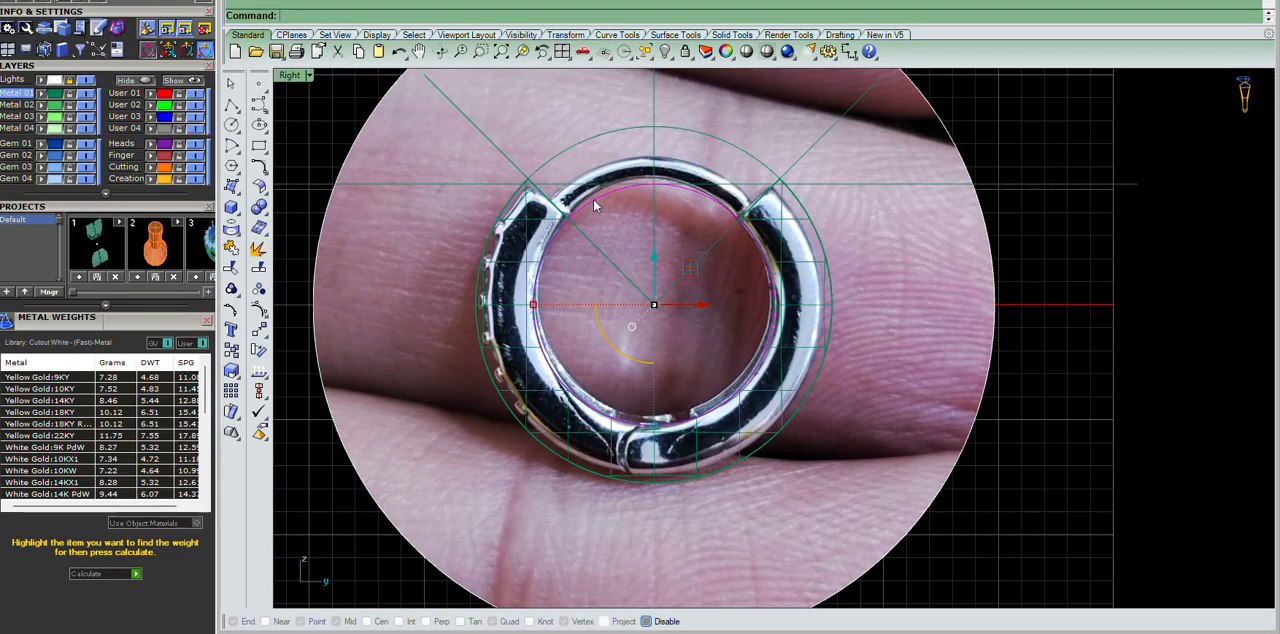
scroll(594, 199, up, 4)
scroll(744, 189, up, 1)
scroll(860, 170, down, 2)
scroll(645, 230, up, 2)
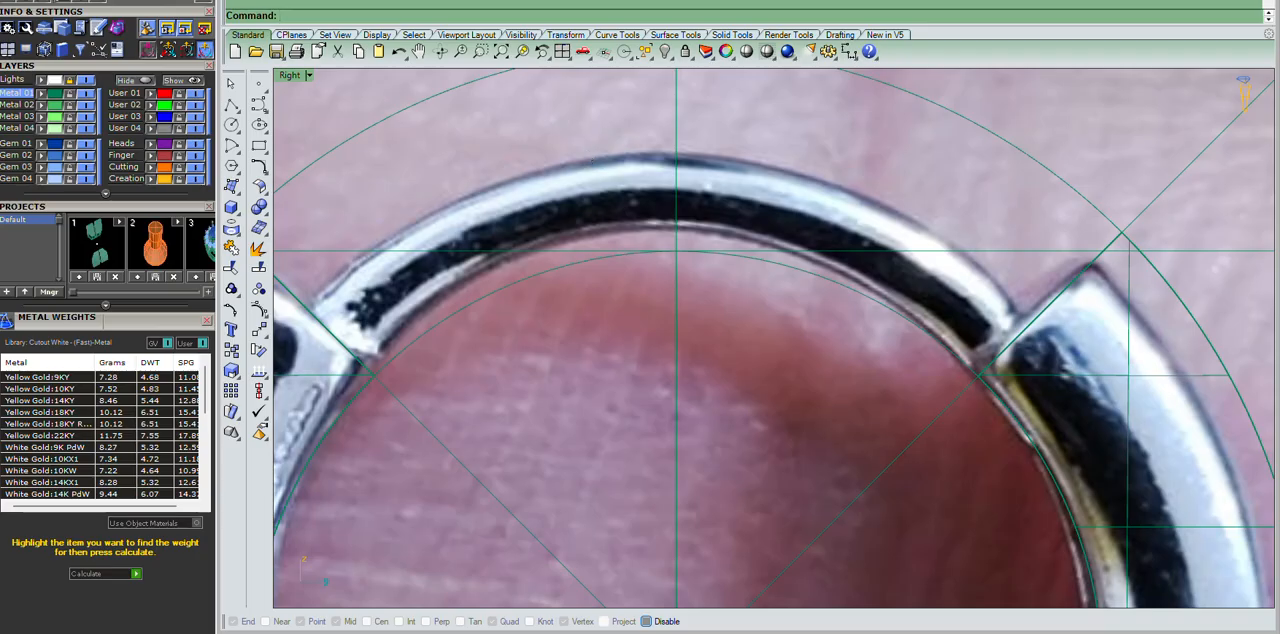
Measure the thickness of the thin wire at the top of the hoop.
click(208, 1)
click(246, 15)
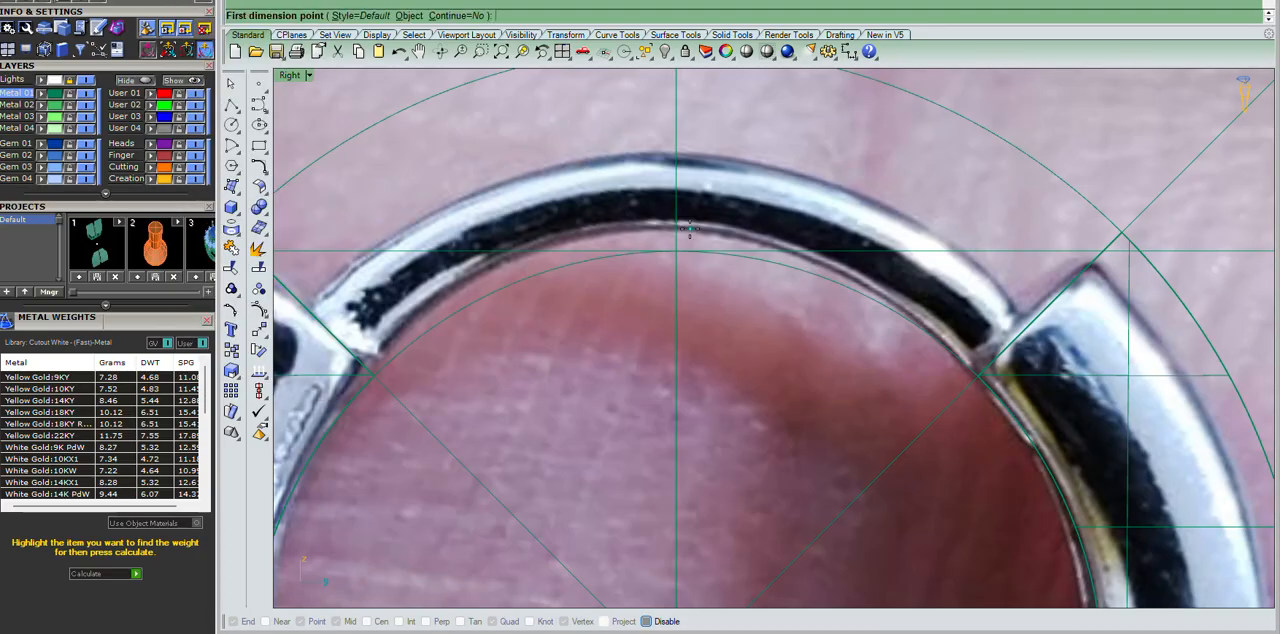
click(679, 231)
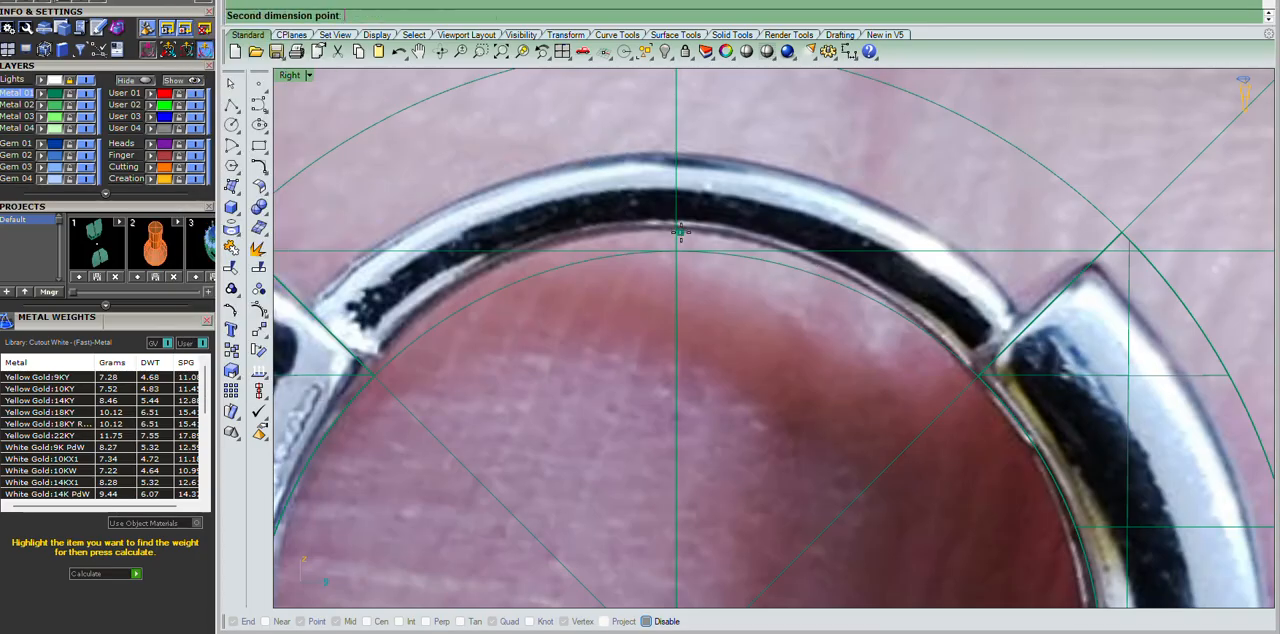
click(679, 149)
key(Escape)
Offset the inner guide circle outward to outline the outer edge of the thin wire.
scroll(800, 292, up, 5)
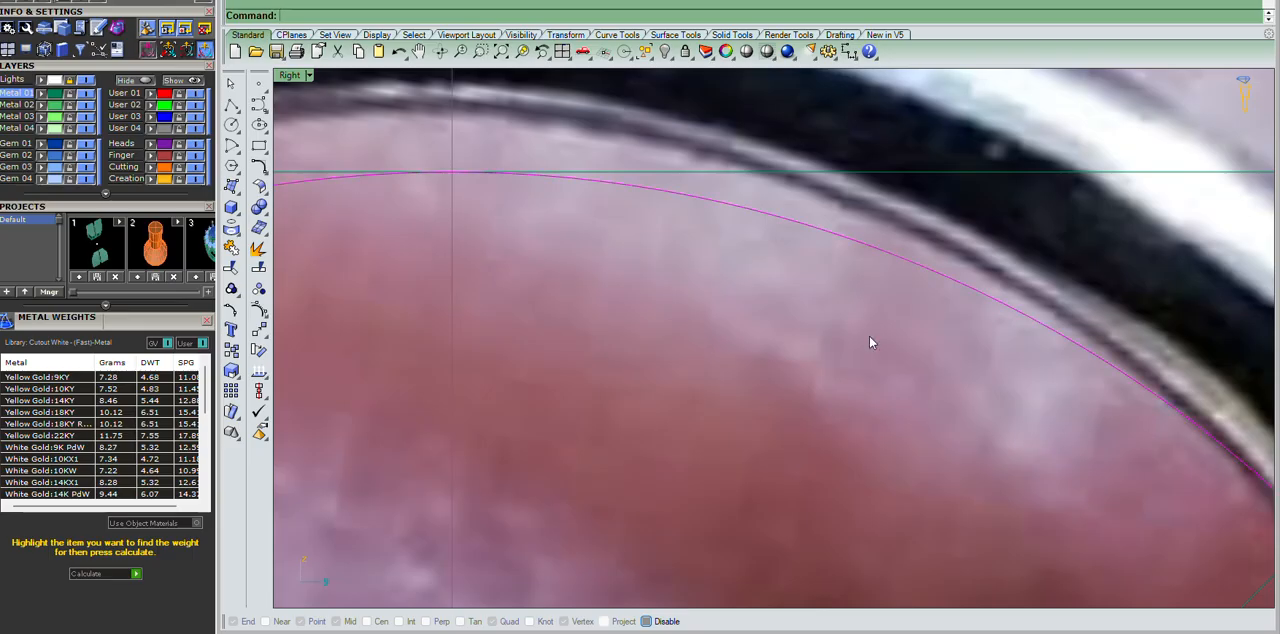
scroll(889, 282, down, 6)
scroll(890, 278, up, 3)
key(o)
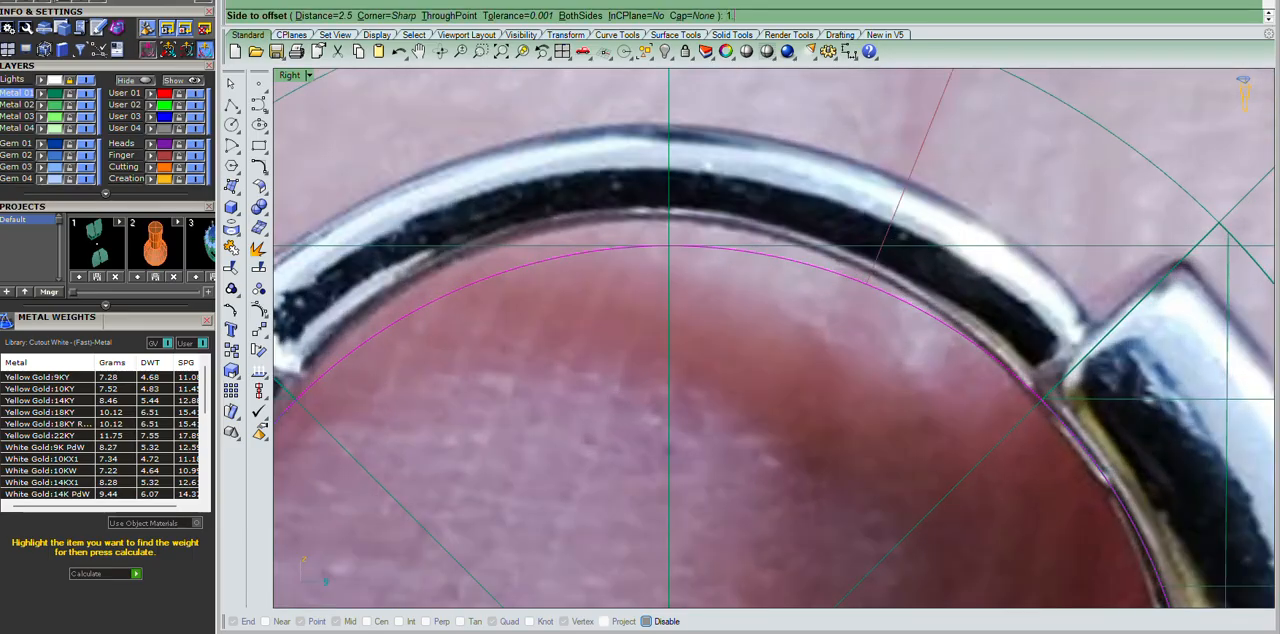
click(883, 235)
scroll(883, 235, down, 3)
scroll(882, 147, up, 3)
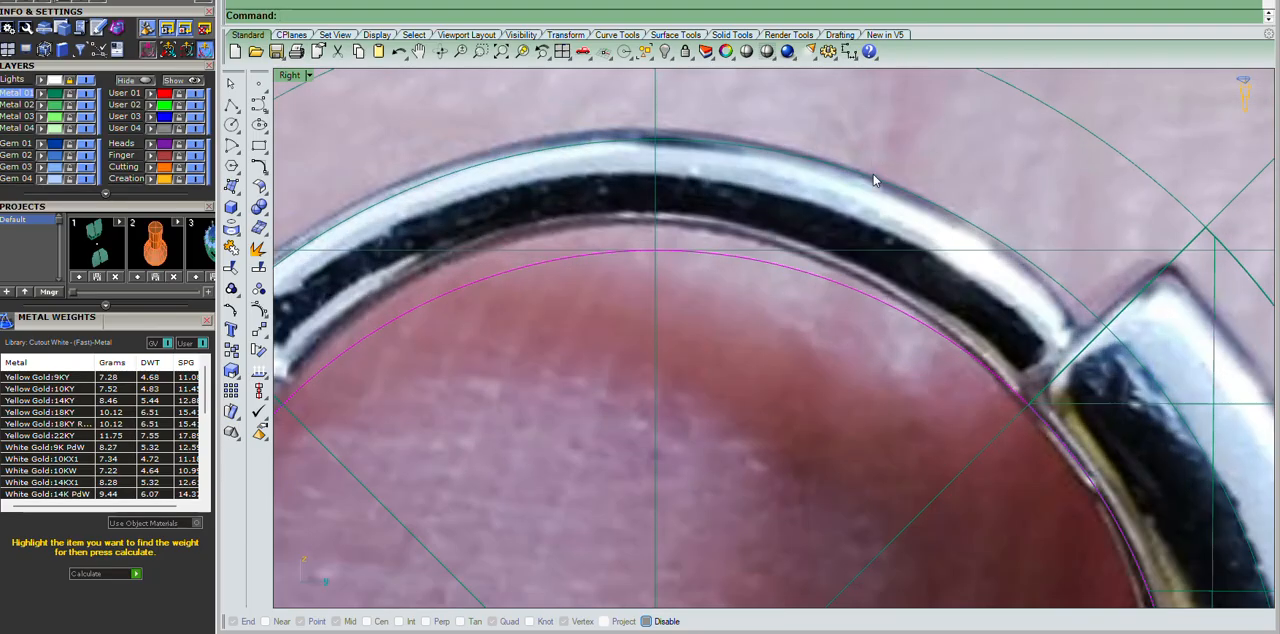
Hide the ring solid and the surplus construction curves, leaving the two circles that outline the thin wire.
scroll(840, 208, down, 4)
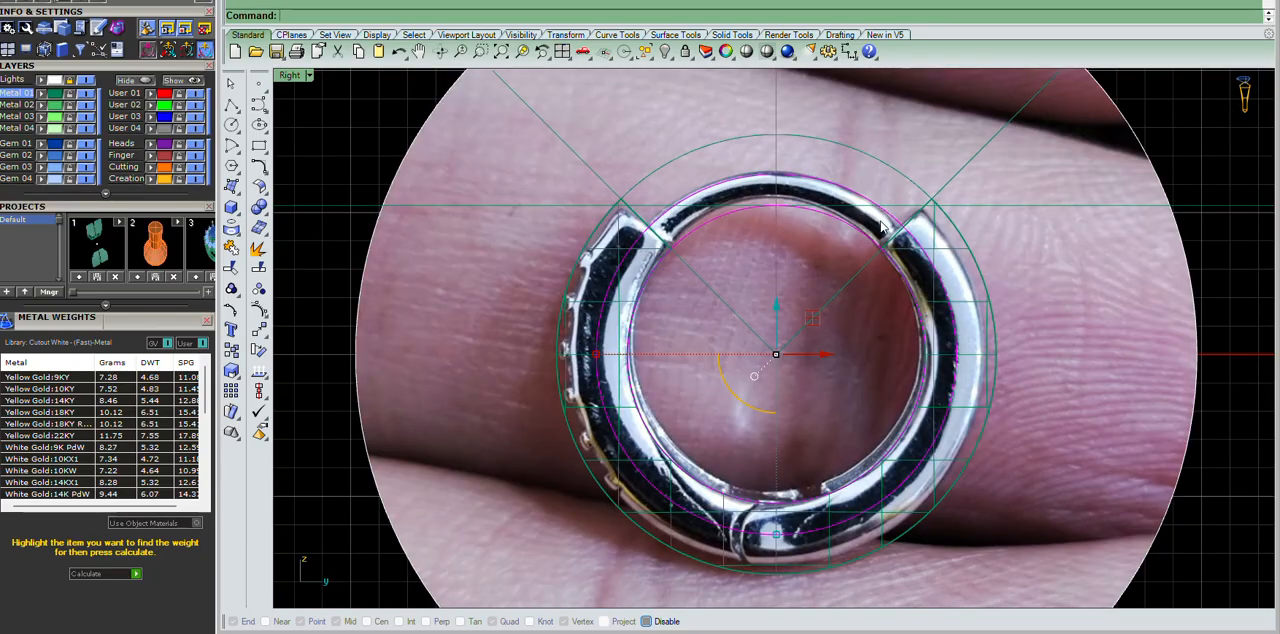
scroll(807, 158, down, 4)
scroll(787, 110, up, 4)
drag(868, 124, 656, 153)
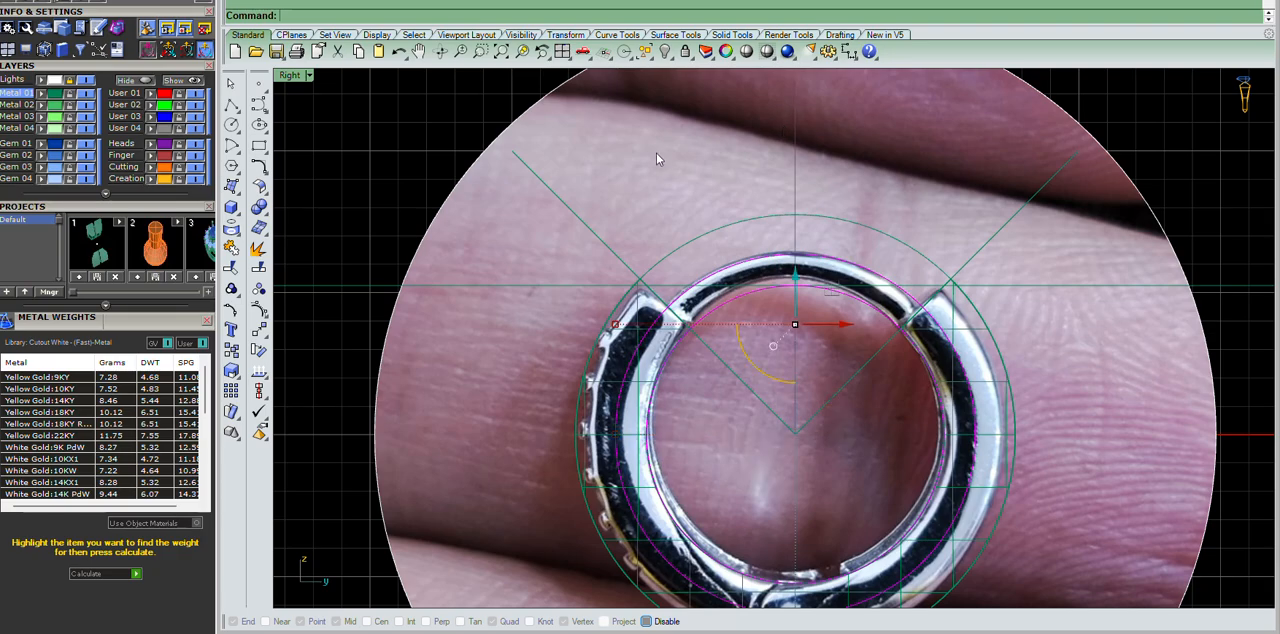
key(Delete)
click(898, 346)
scroll(843, 291, down, 8)
scroll(843, 291, up, 8)
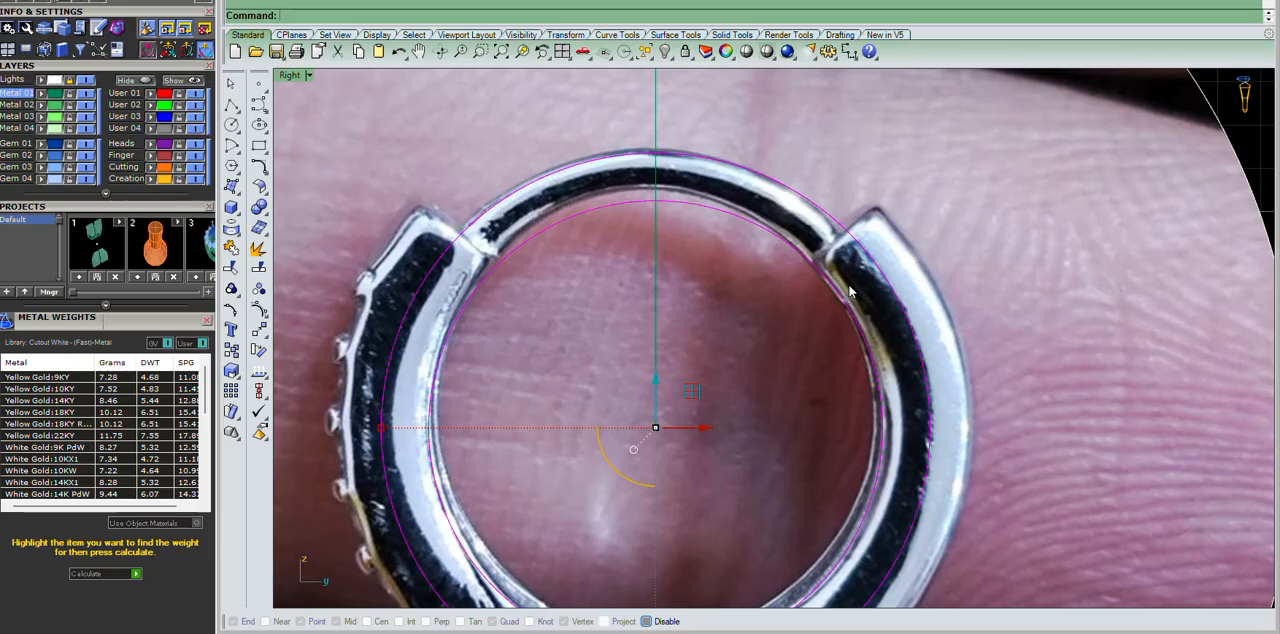
Rebuild the two wire guide circles with 16 points and degree 3, deleting the input curves.
text(rc)
key(Return)
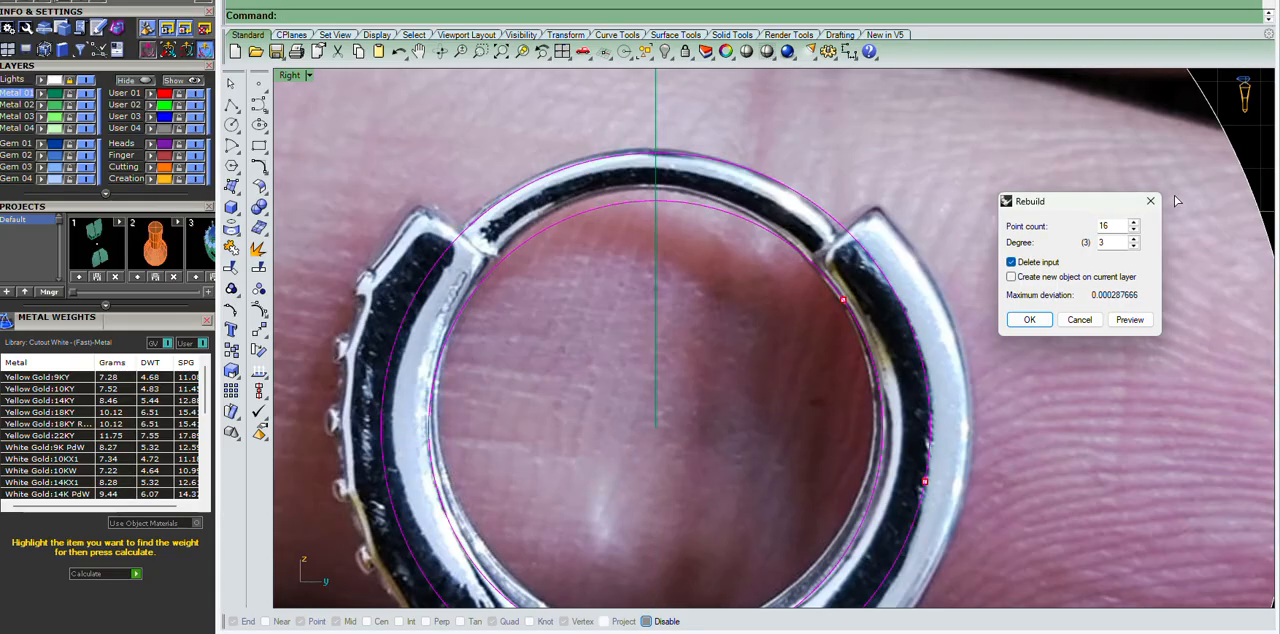
key(Return)
Create 1 tween curve midway between the inner and outer guide circles.
text(tw)
key(Return)
click(384, 16)
text(1)
key(Return)
key(Return)
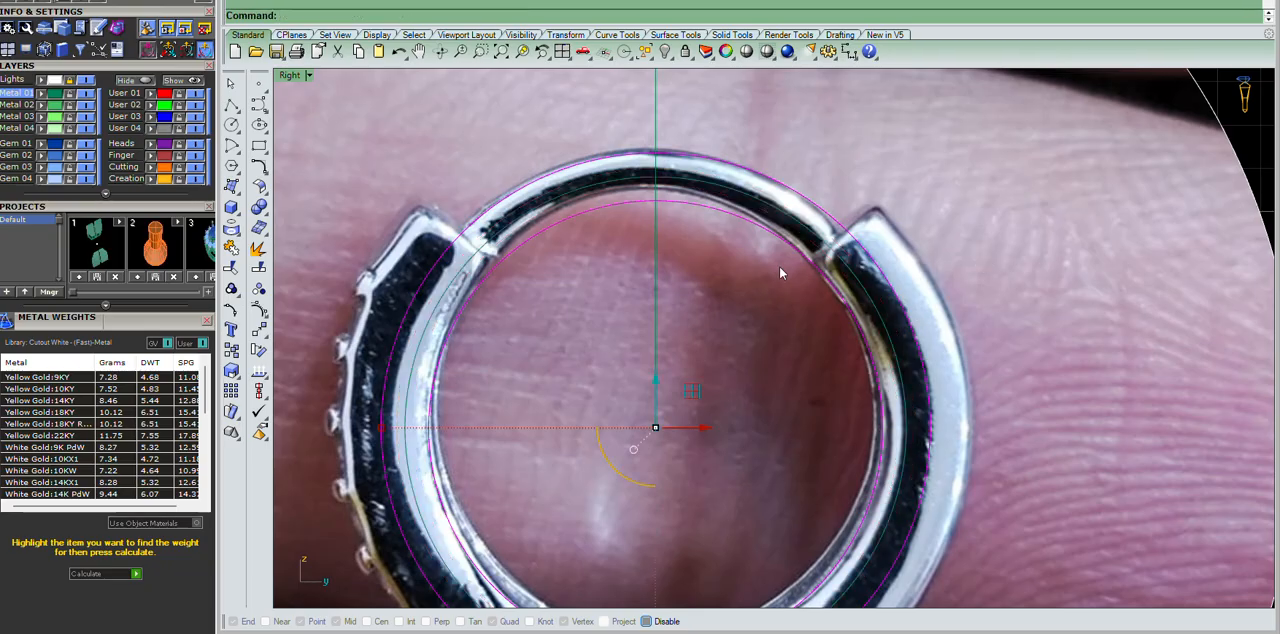
Create a round pipe along the middle circle to form the thin wire, sized to the two guide circles.
scroll(740, 230, up, 2)
scroll(918, 331, up, 2)
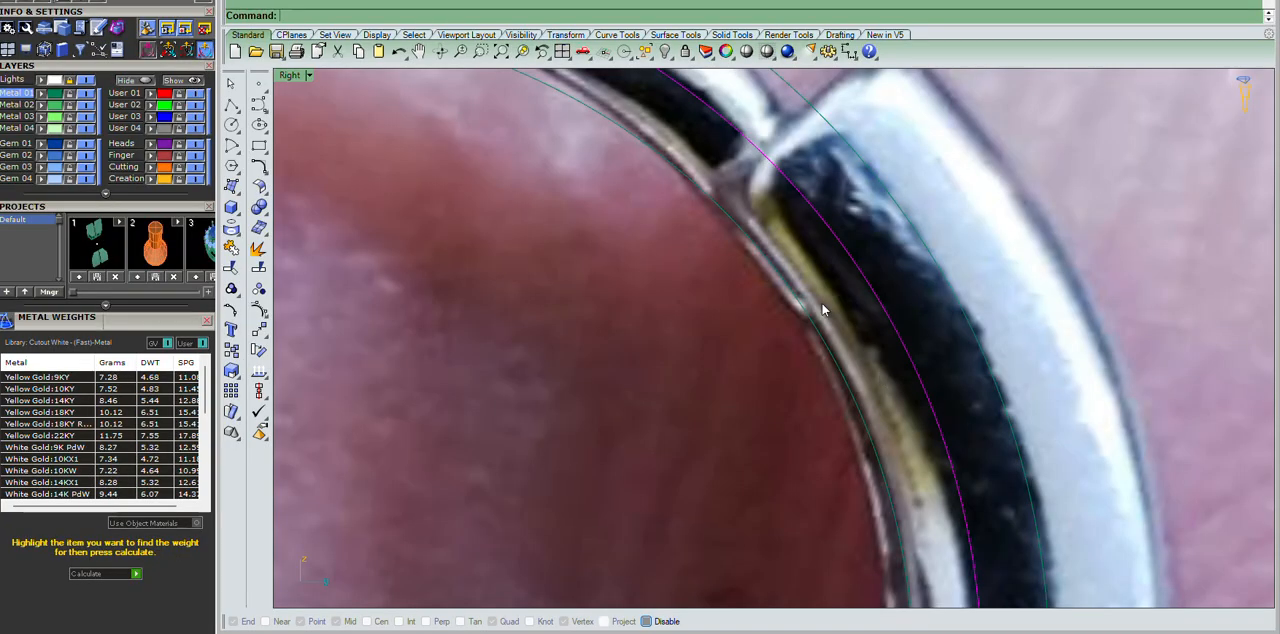
scroll(858, 343, down, 4)
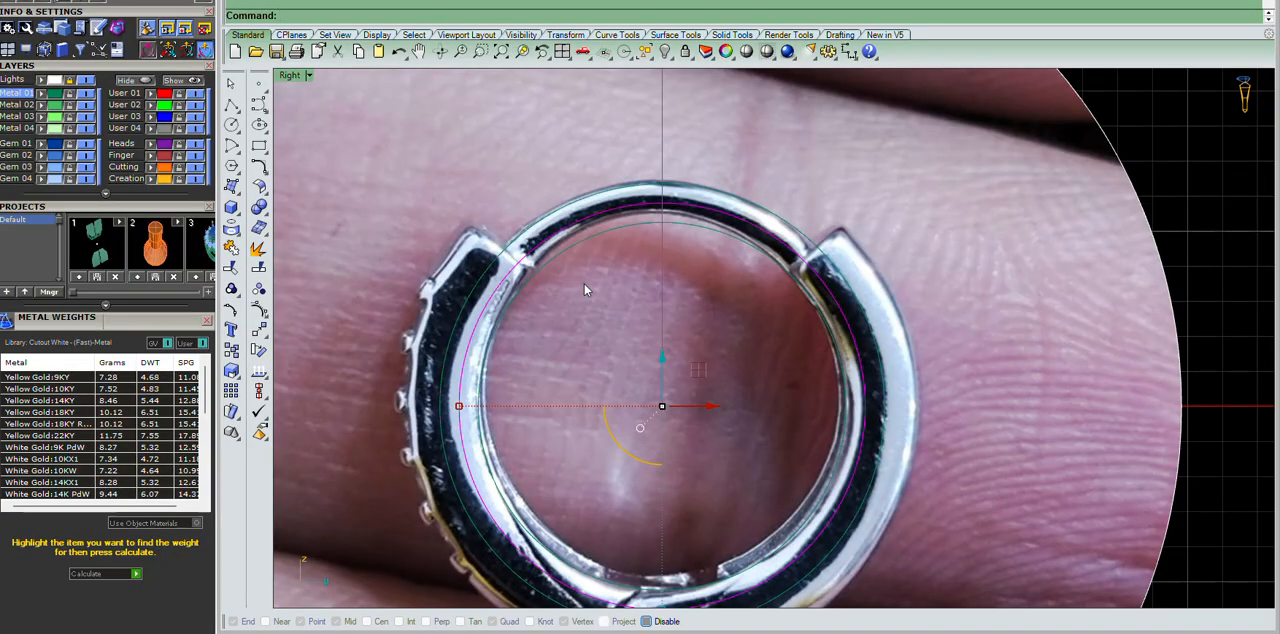
text(Pipe)
key(Return)
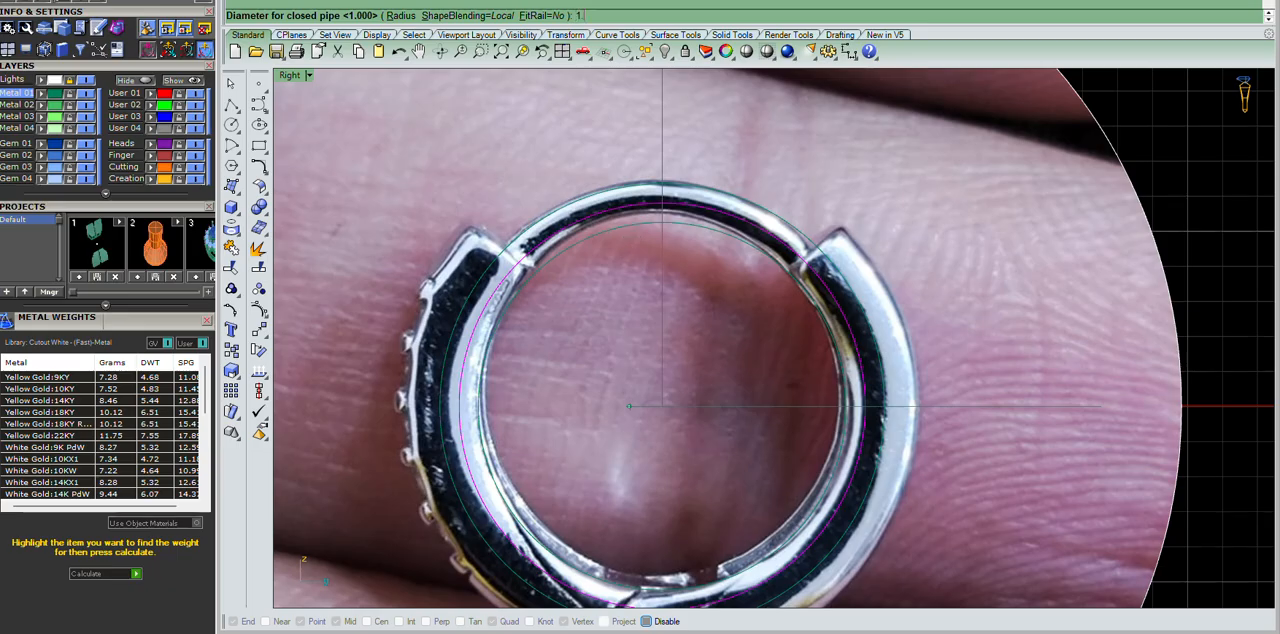
key(Return)
key(Return)
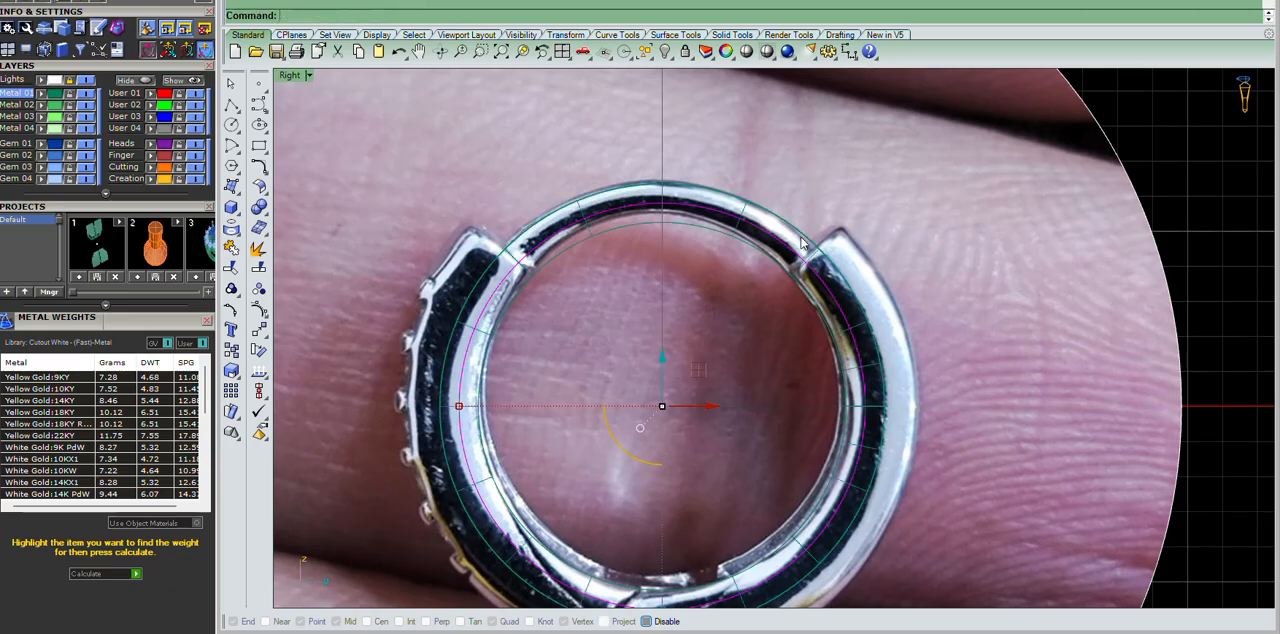
Examine how the pipe follows the thin wire and meets the two upper notches in the photo.
click(962, 241)
scroll(741, 202, up, 9)
drag(850, 168, 717, 413)
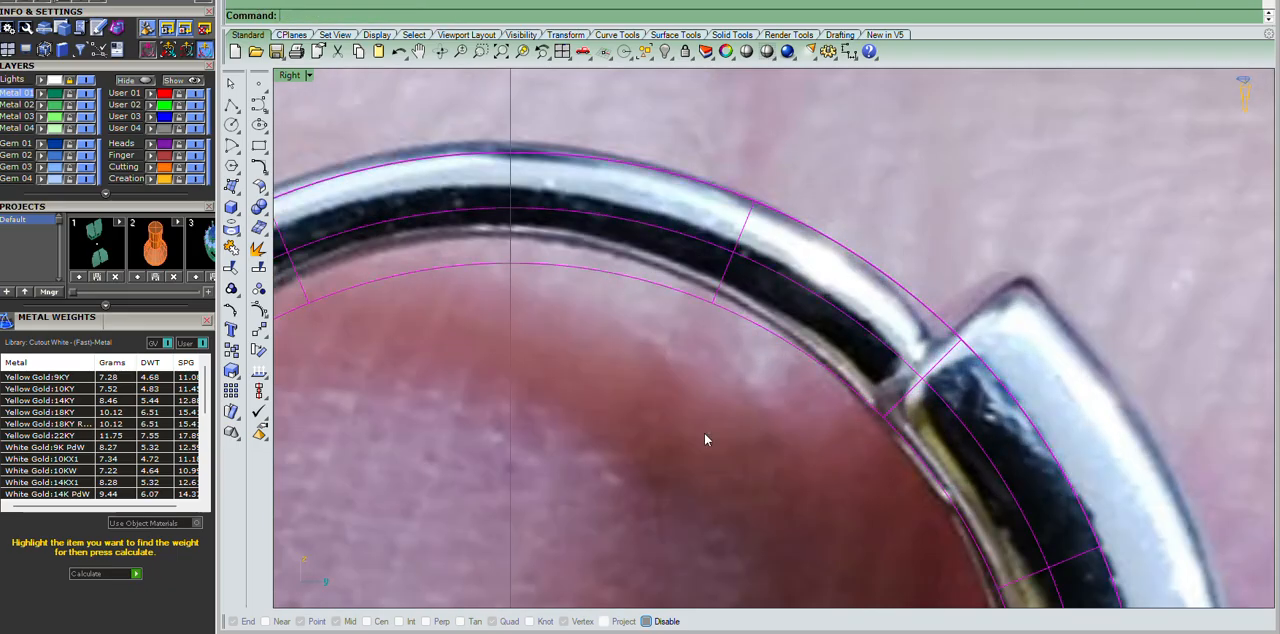
scroll(700, 318, down, 5)
scroll(620, 318, up, 4)
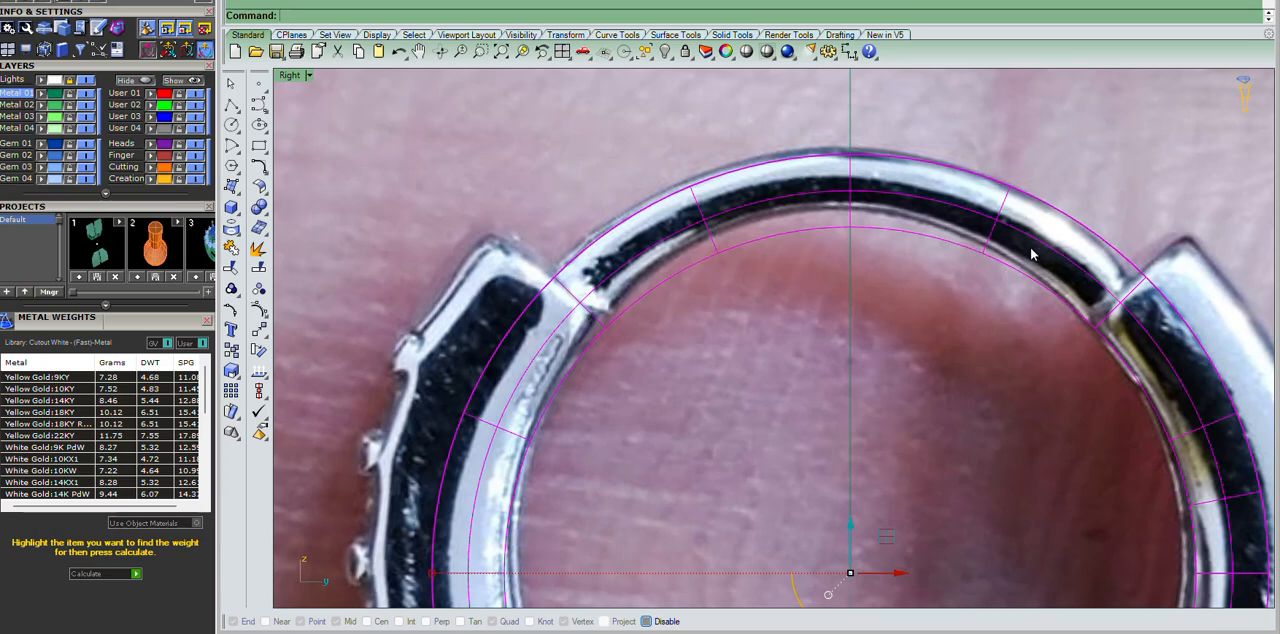
scroll(1036, 248, up, 3)
scroll(1031, 251, down, 4)
click(992, 165)
scroll(906, 240, up, 2)
scroll(623, 134, down, 5)
scroll(628, 98, up, 3)
scroll(632, 104, down, 4)
scroll(637, 119, up, 4)
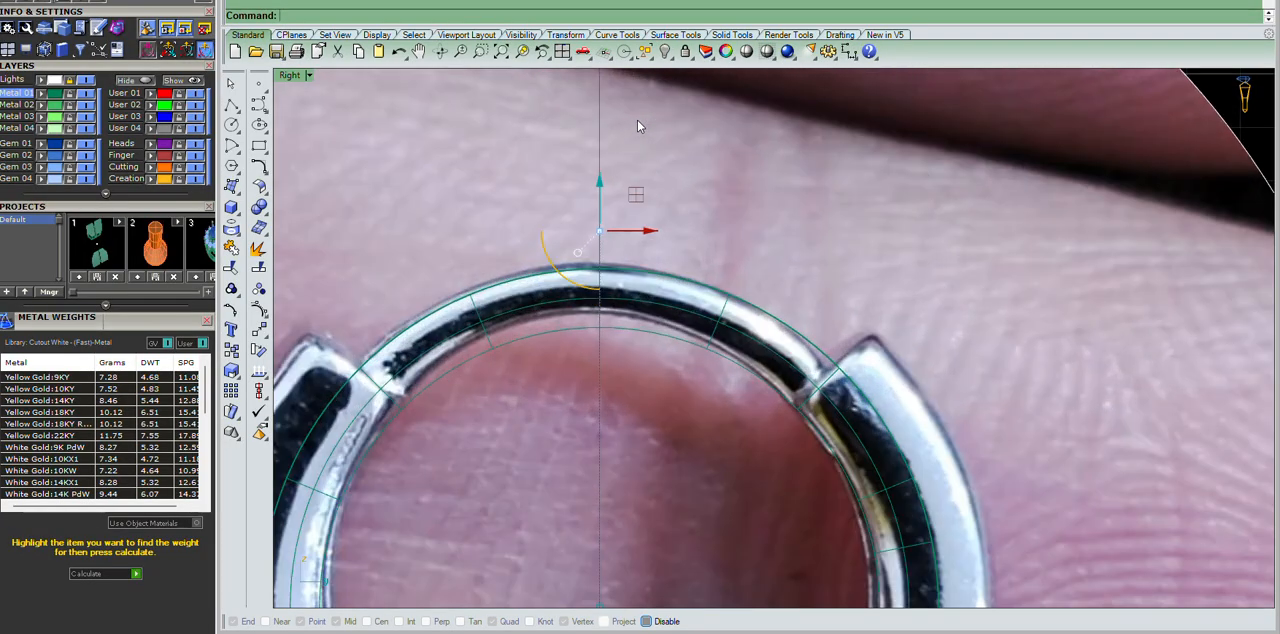
Make two rotated copies of the vertical line about the origin, 50 degrees toward the left notch and at a wider angle past the right notch.
right_click(639, 127)
scroll(655, 160, down, 4)
text(0)
key(Return)
right_drag(638, 85, 654, 168)
key(alt)
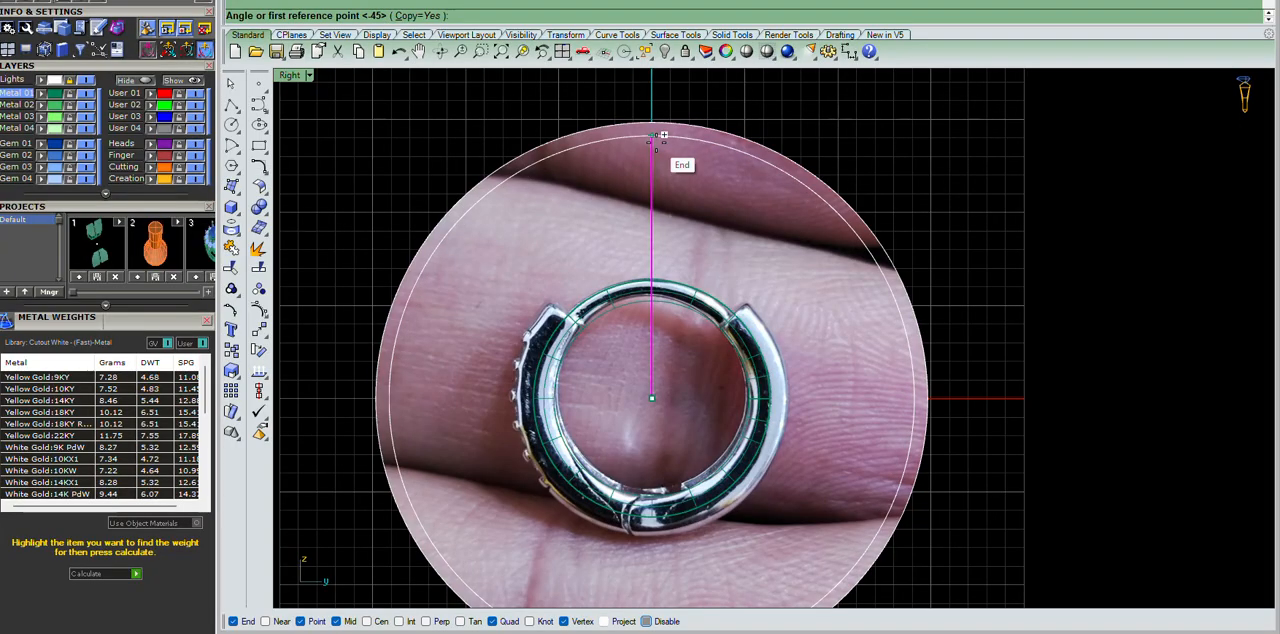
click(662, 134)
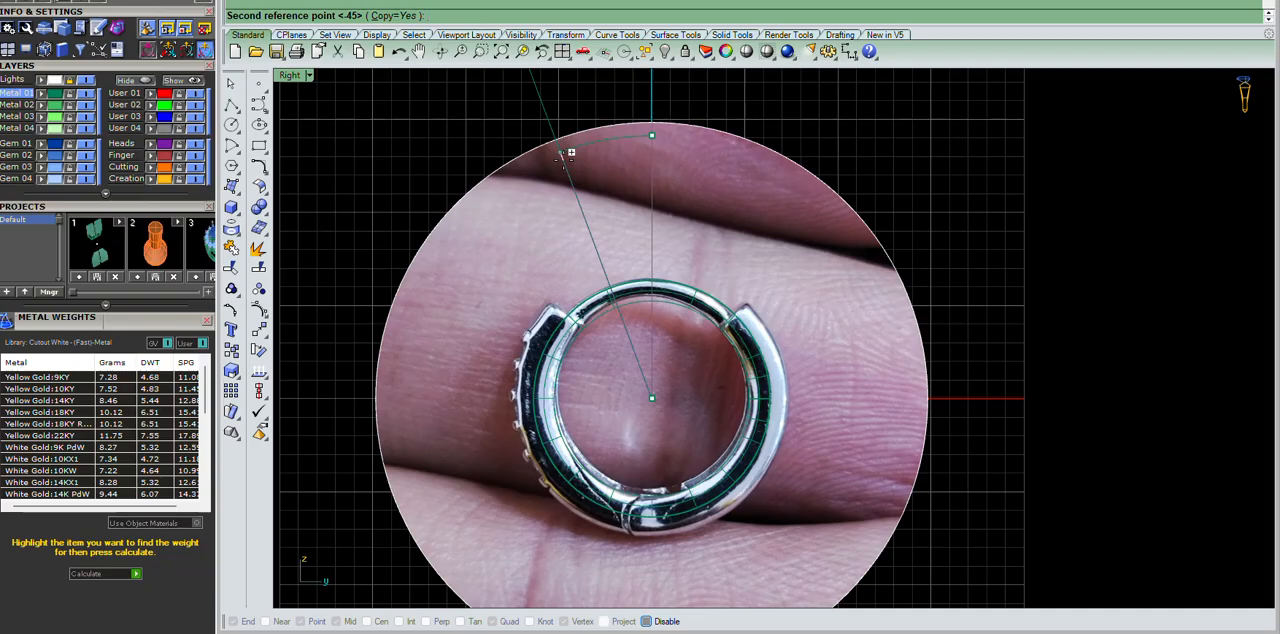
text(50)
key(Return)
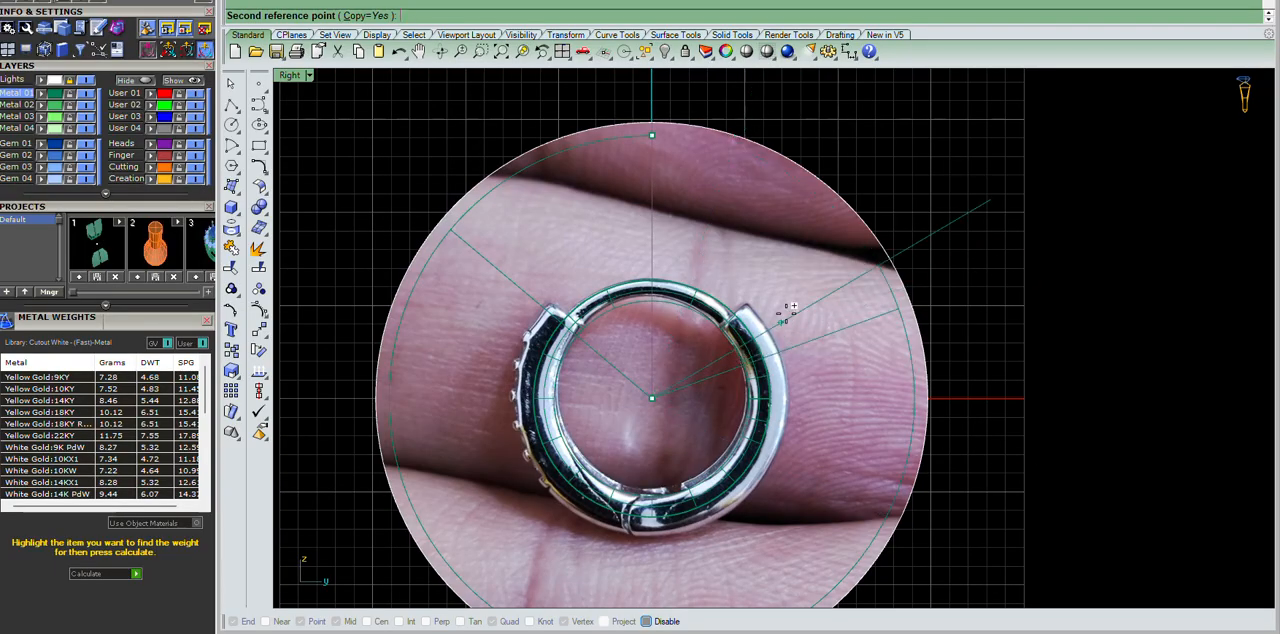
click(829, 215)
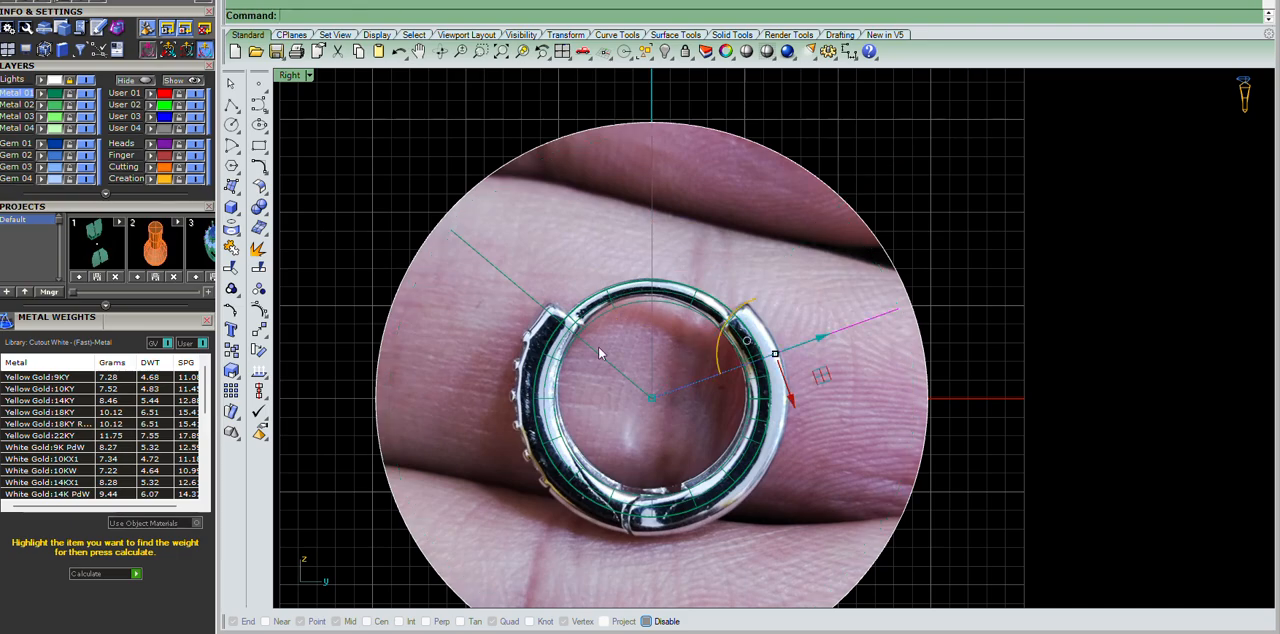
Join the two angled lines into one V-shaped cutting curve.
scroll(541, 222, up, 3)
scroll(541, 229, down, 6)
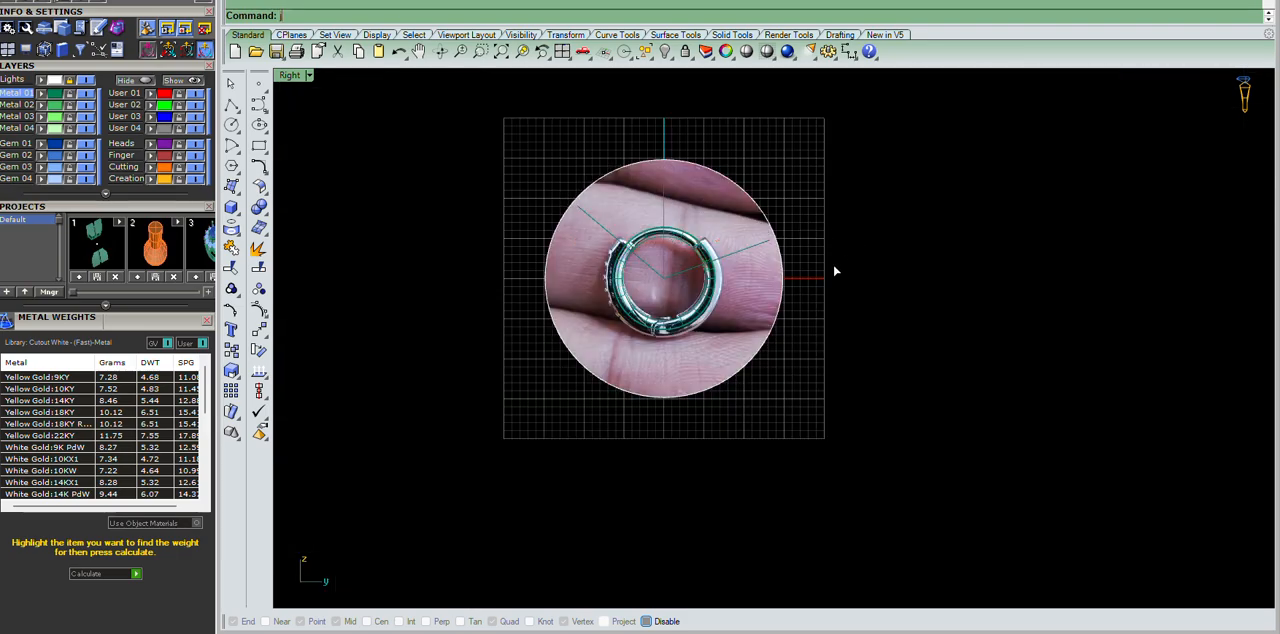
scroll(610, 262, up, 3)
scroll(617, 258, up, 2)
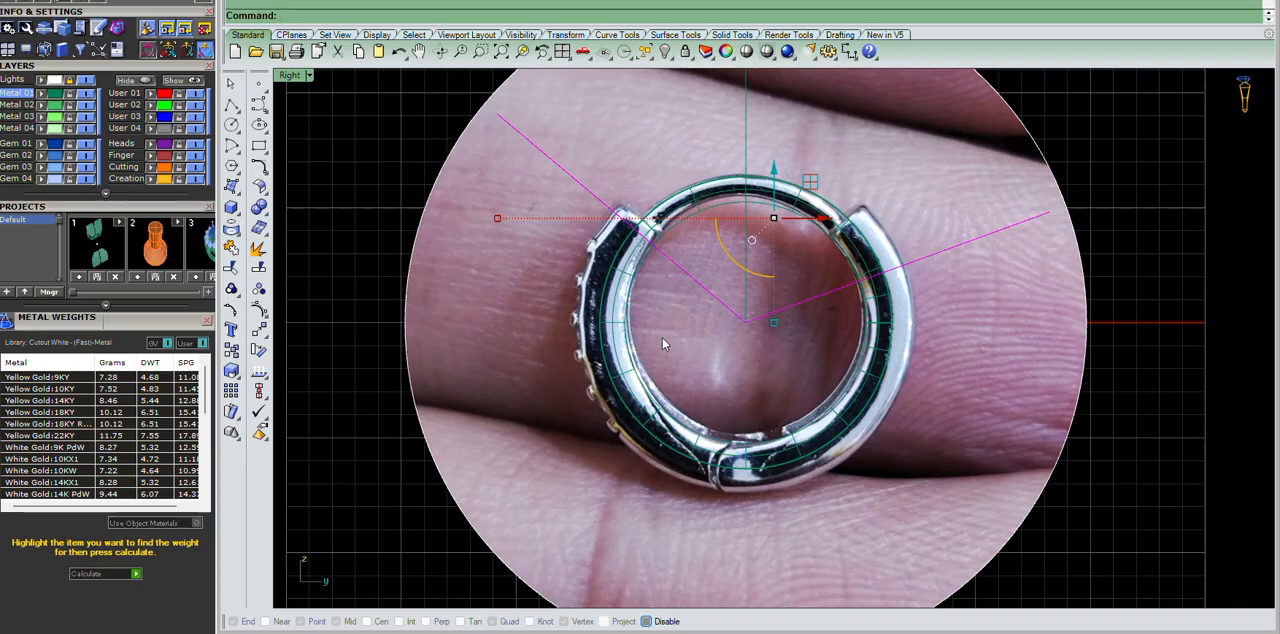
Select all curves and hide the guide circles and vertical line, keeping only the V-shaped curve and the pipe.
click(781, 369)
text(sc)
key(Return)
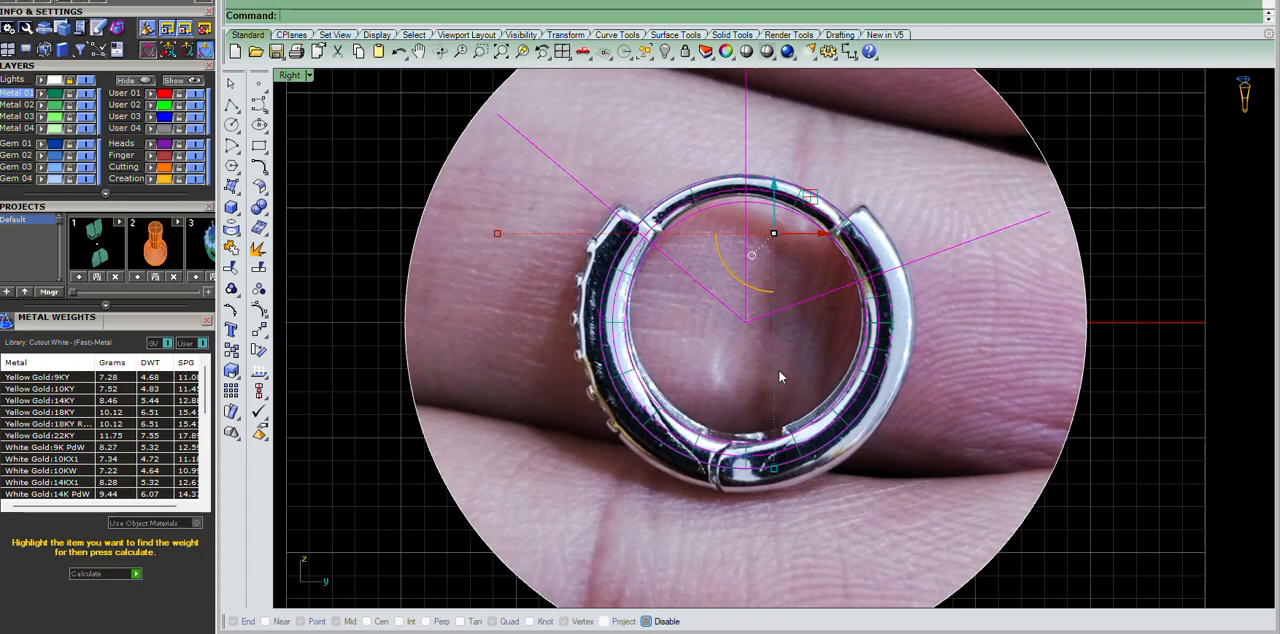
scroll(779, 289, down, 3)
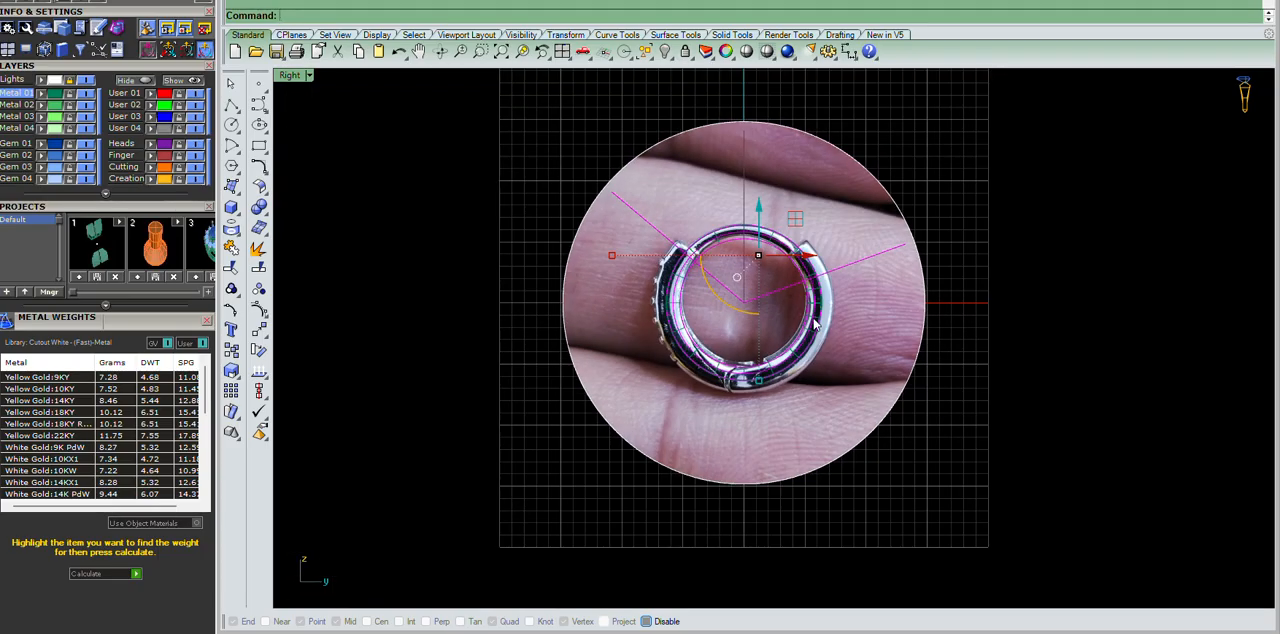
scroll(812, 285, up, 6)
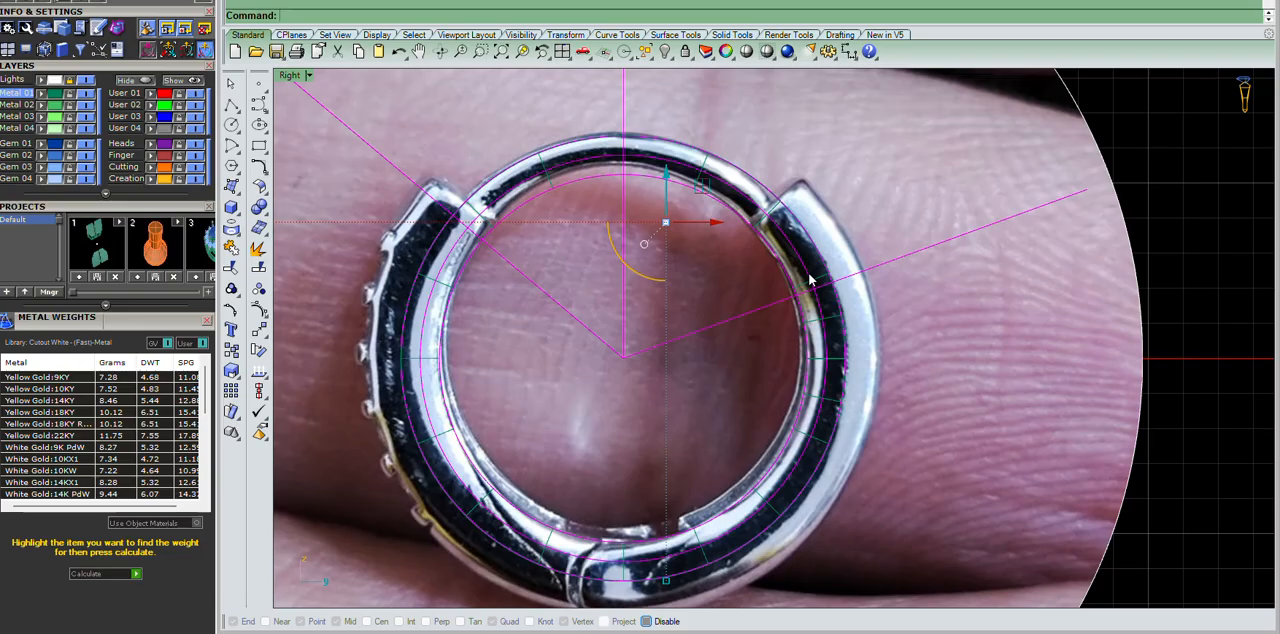
ctrl+click(810, 281)
click(917, 286)
scroll(908, 286, up, 2)
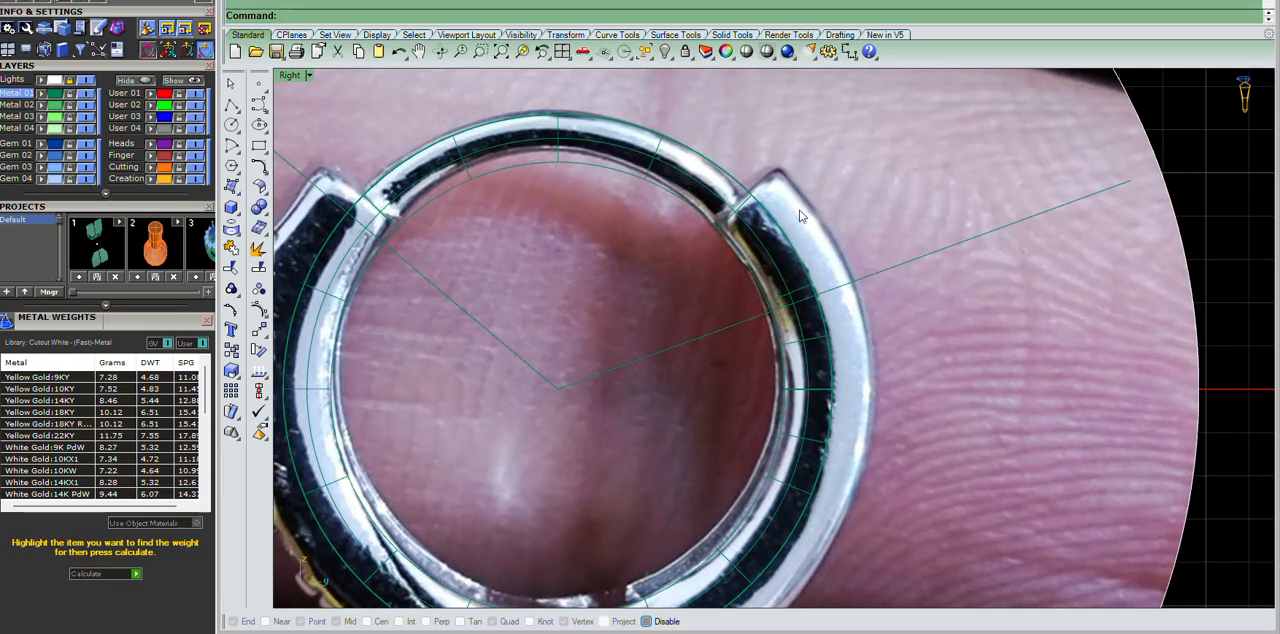
Split the pipe with the V-shaped curve to separate its lower section from the upper wire.
click(1000, 228)
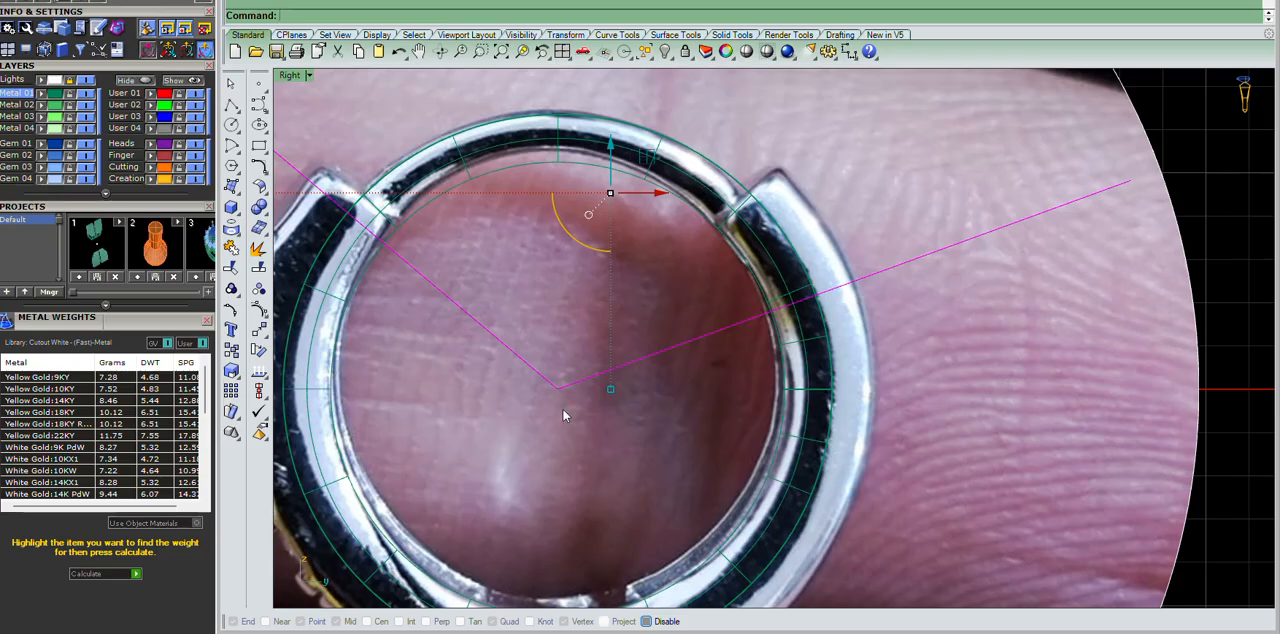
key(Return)
click(764, 205)
key(Return)
key(Return)
click(1041, 406)
key(Escape)
scroll(772, 505, down, 4)
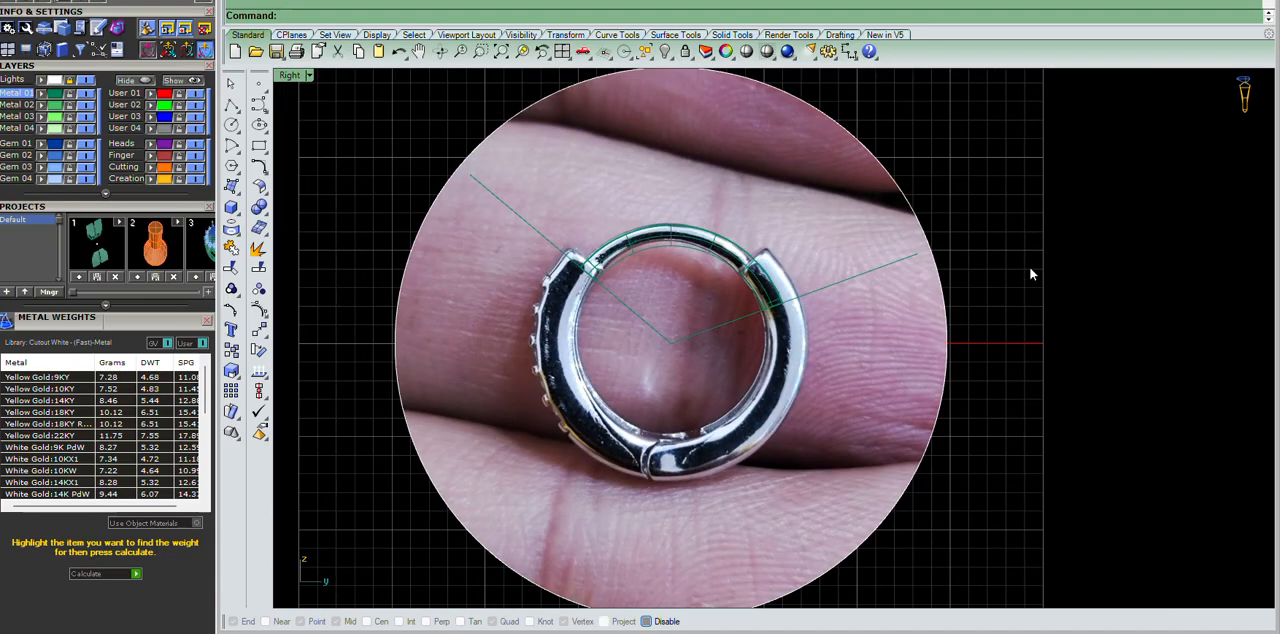
scroll(800, 379, up, 8)
key(ctrl+z)
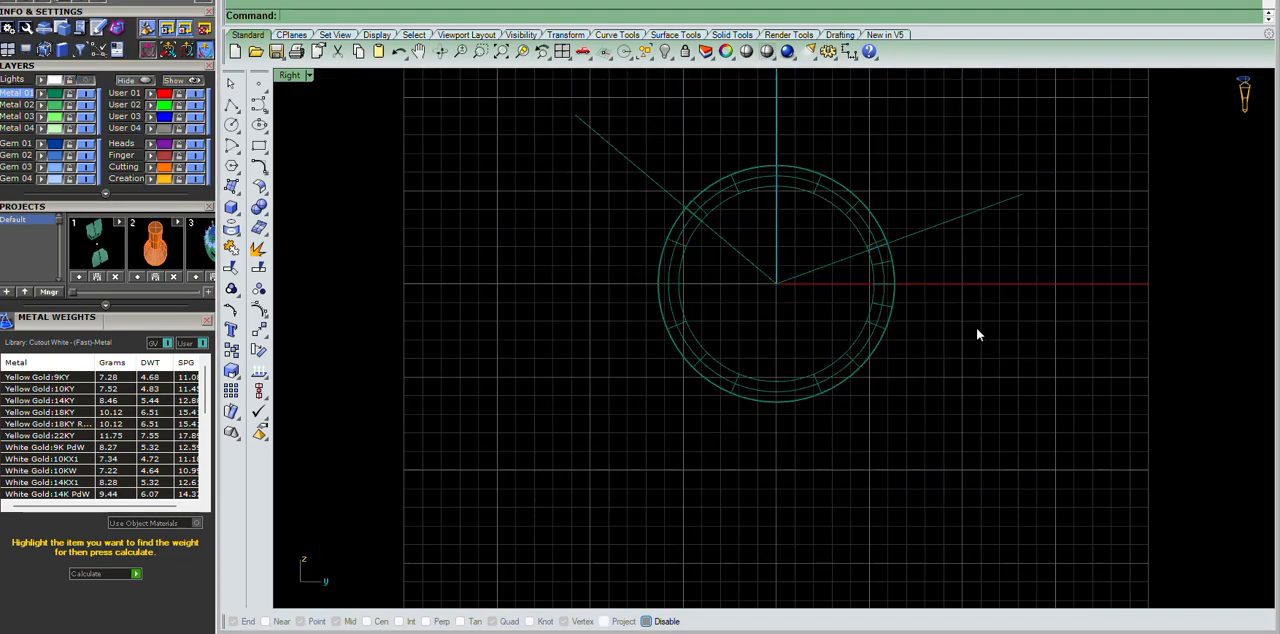
Delete the pipe's lower section and turn off the Lights layer to hide the reference photo.
click(866, 367)
scroll(916, 285, up, 5)
key(Delete)
scroll(919, 285, down, 10)
scroll(767, 200, down, 4)
scroll(767, 199, up, 10)
click(768, 198)
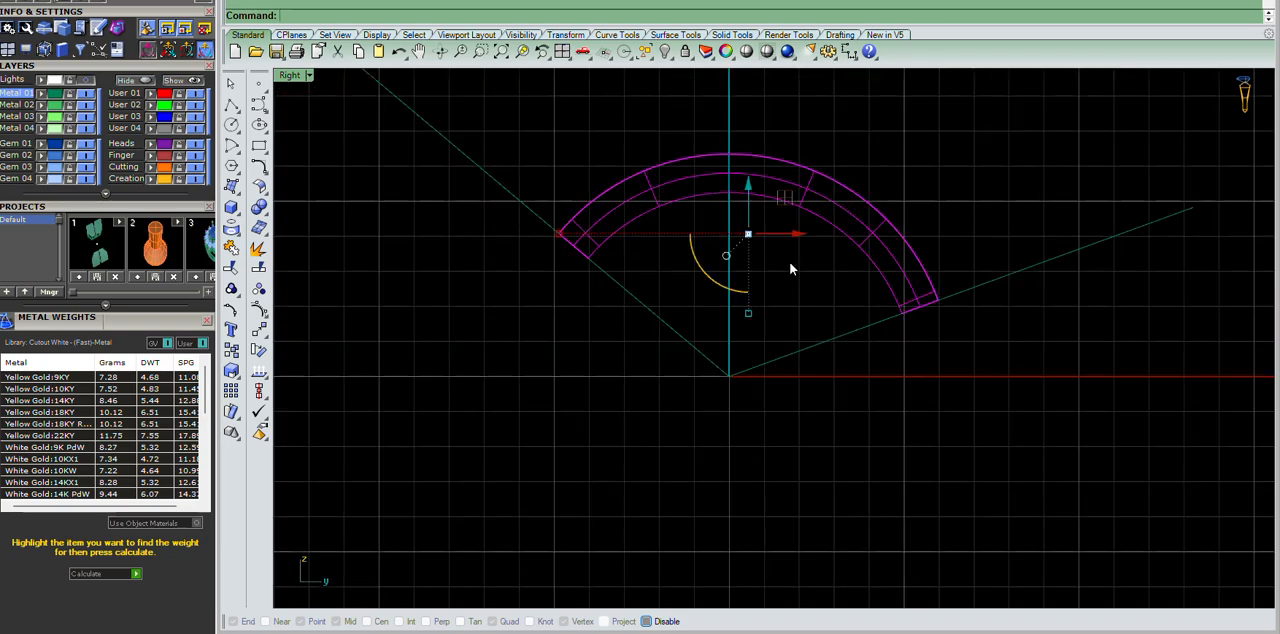
Show the hidden ring solid and construction curves again and shade the view.
key(Delete)
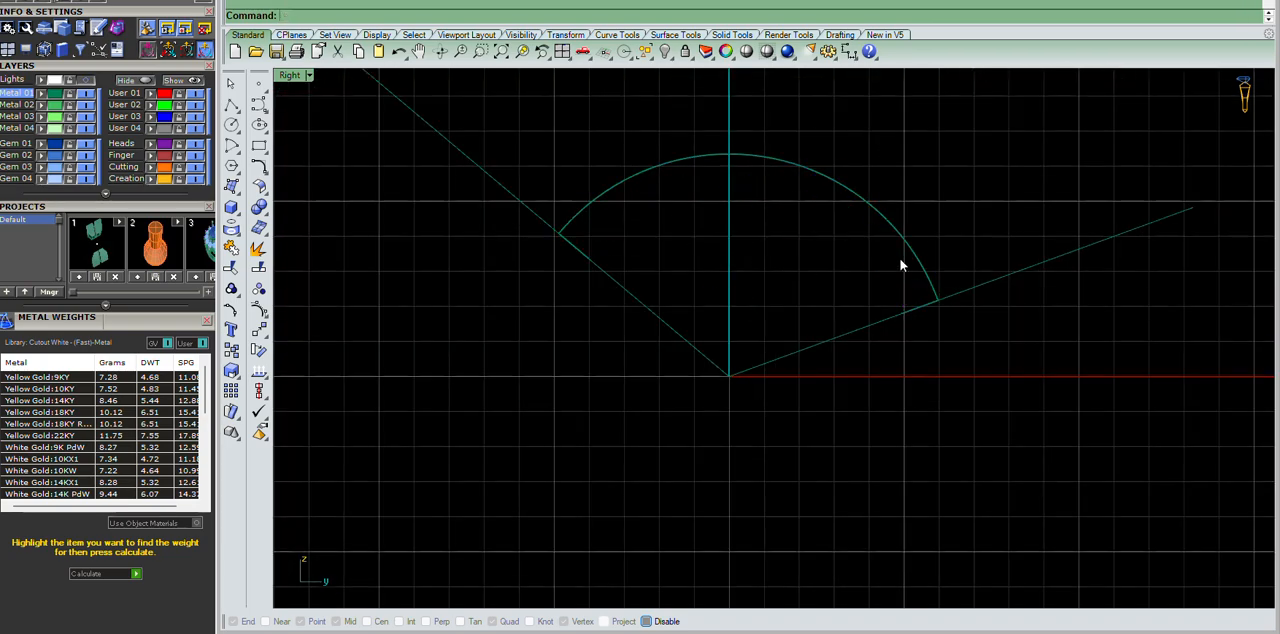
key(ctrl+z)
text(SS)
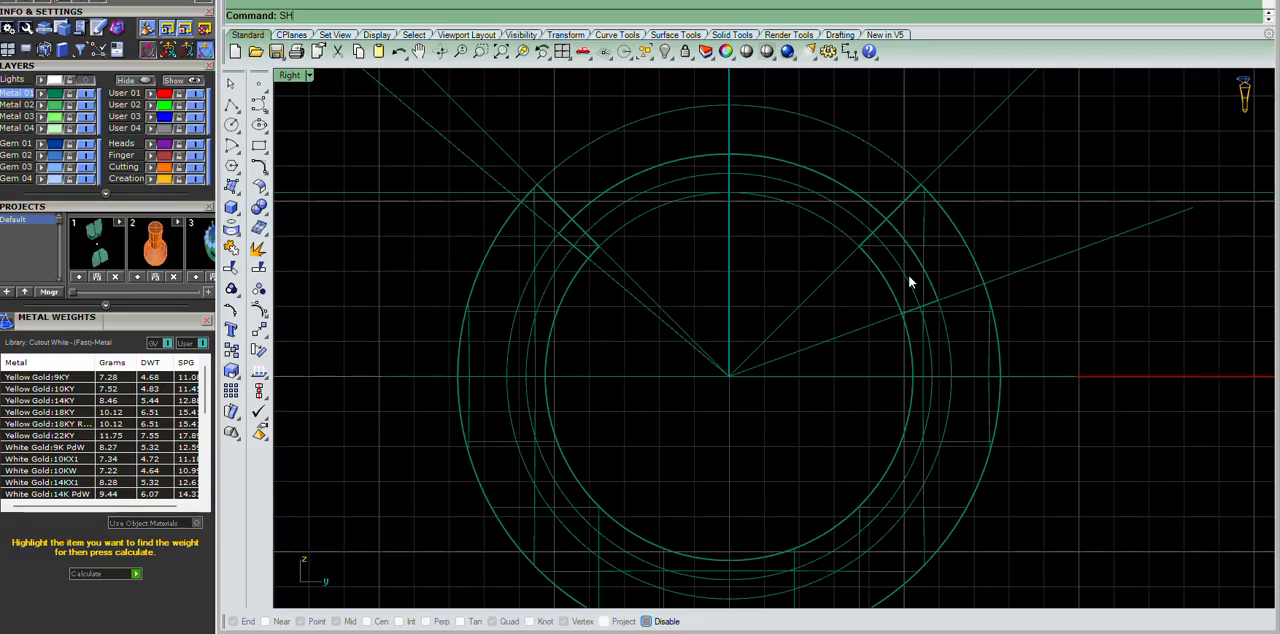
key(Return)
scroll(737, 287, down, 10)
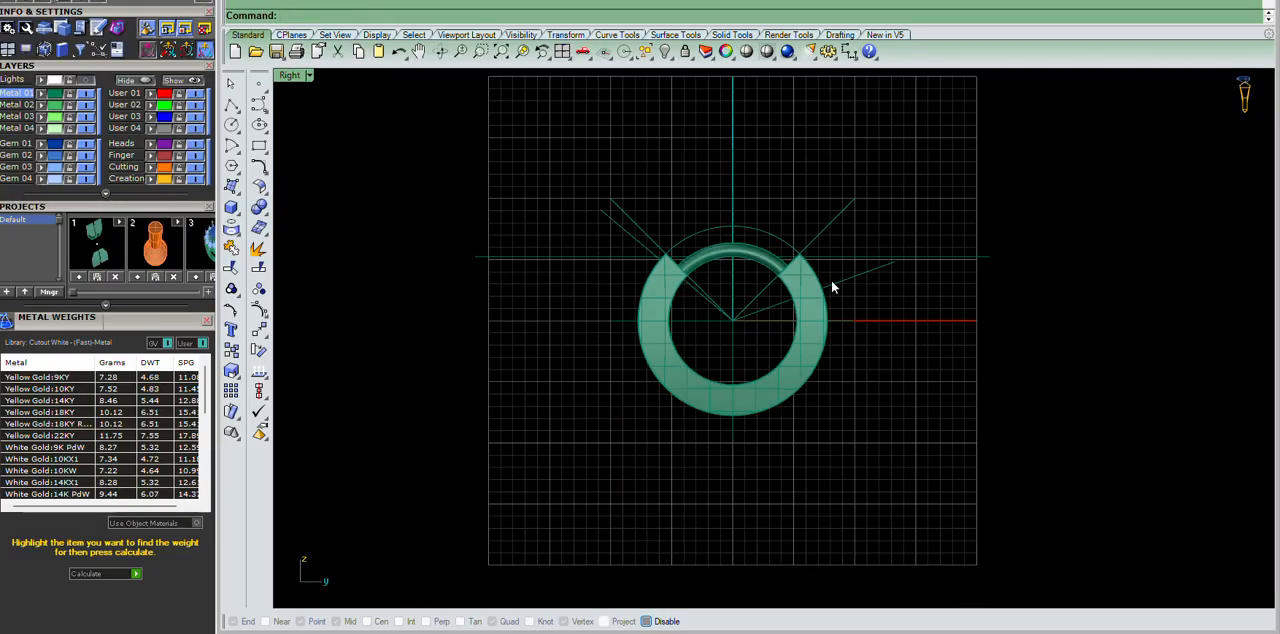
Examine in the perspective and front views how the wire sits between the notched ends of the ring solid.
key(ctrl+F4)
scroll(826, 286, up, 6)
right_drag(826, 288, 895, 257)
scroll(802, 156, up, 5)
click(804, 156)
scroll(722, 182, down, 7)
right_drag(717, 183, 771, 197)
scroll(725, 190, up, 5)
click(474, 241)
scroll(807, 269, down, 7)
right_drag(812, 275, 1031, 338)
click(1031, 338)
scroll(785, 236, down, 8)
scroll(766, 262, up, 7)
mouse_move(775, 265)
right_down()
mouse_move(834, 309)
mouse_move(943, 289)
mouse_move(785, 278)
right_up()
scroll(783, 277, down, 5)
scroll(785, 280, up, 7)
right_drag(808, 327, 1173, 371)
click(857, 521)
scroll(886, 438, up, 2)
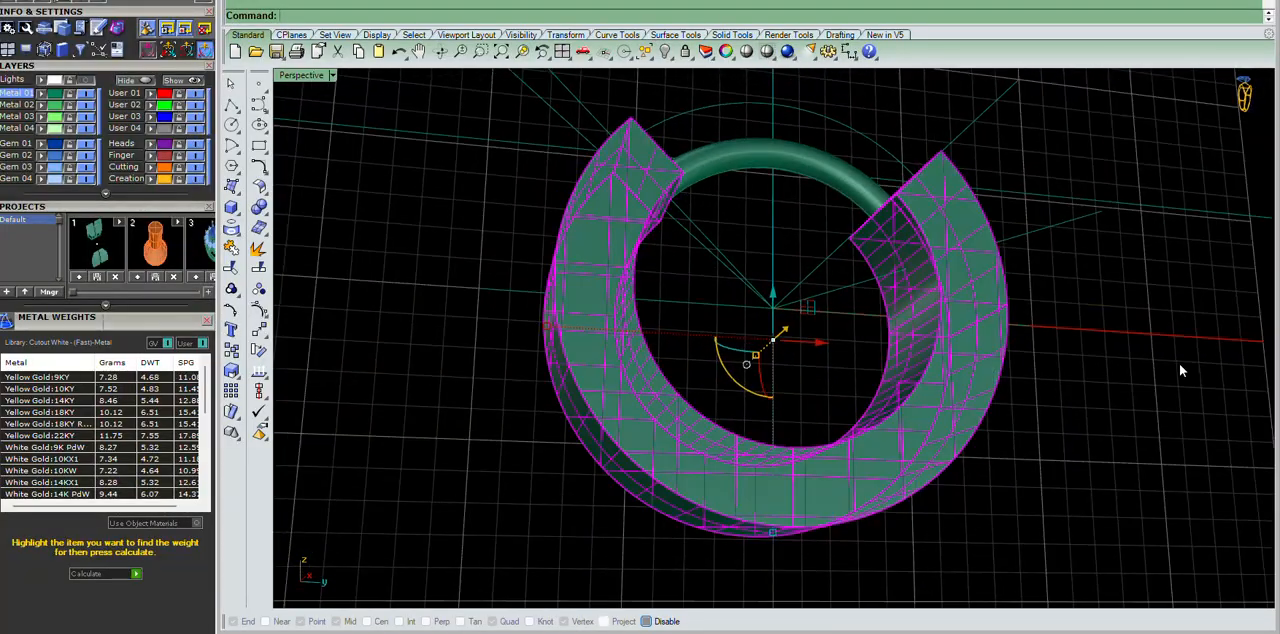
click(1173, 371)
scroll(843, 226, down, 8)
scroll(848, 228, up, 6)
right_drag(870, 240, 981, 305)
key(F2)
key(ctrl+F2)
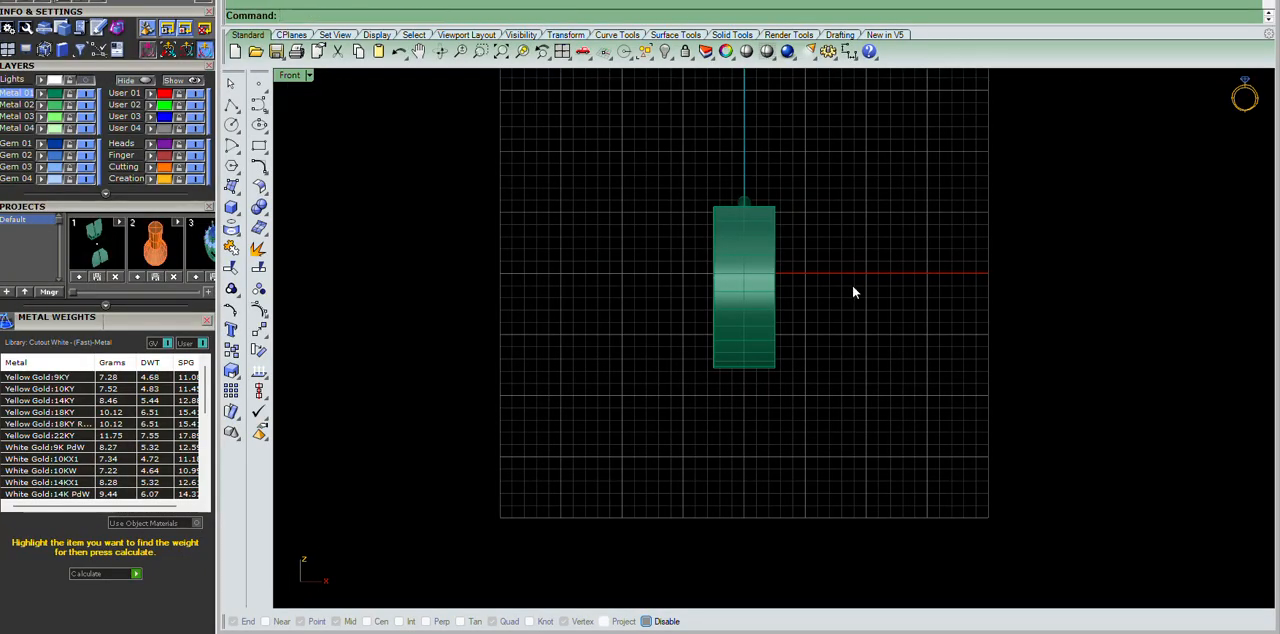
Draw a vertical line through the ring's centre in the Right view, extending beyond the top and bottom of the ring.
key(ctrl+F3)
scroll(792, 238, up, 5)
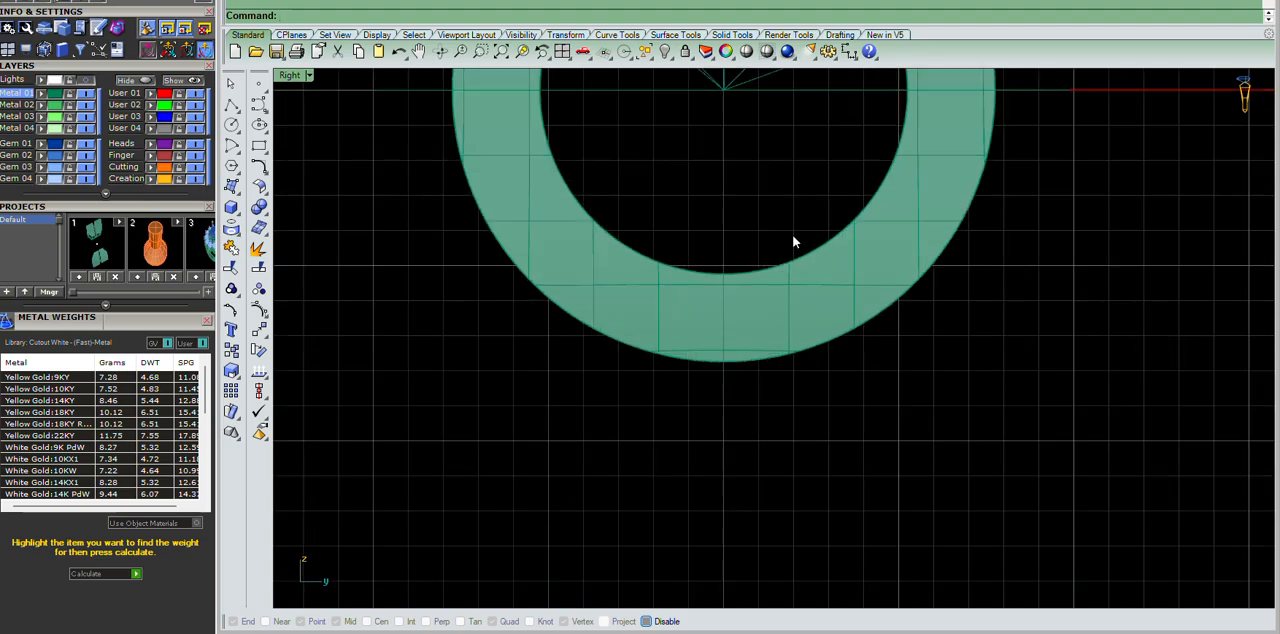
scroll(783, 249, down, 4)
scroll(802, 250, up, 3)
drag(770, 284, 681, 305)
click(791, 281)
drag(775, 320, 768, 431)
scroll(769, 303, down, 2)
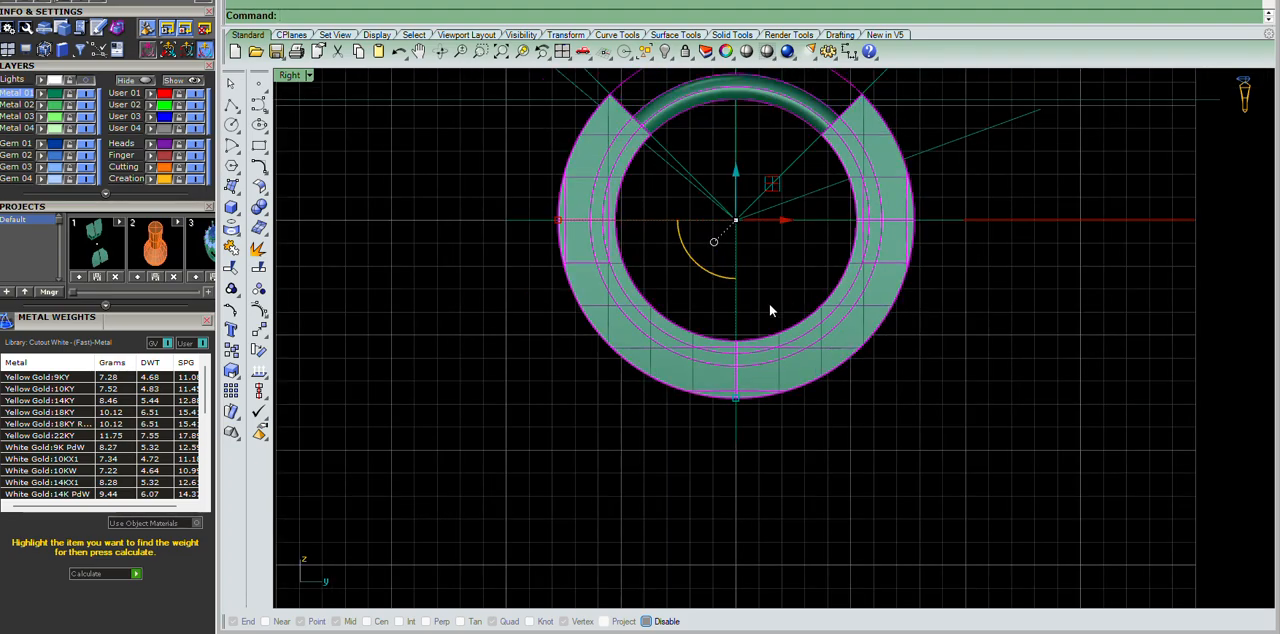
scroll(802, 250, up, 6)
drag(777, 294, 658, 304)
scroll(703, 310, down, 4)
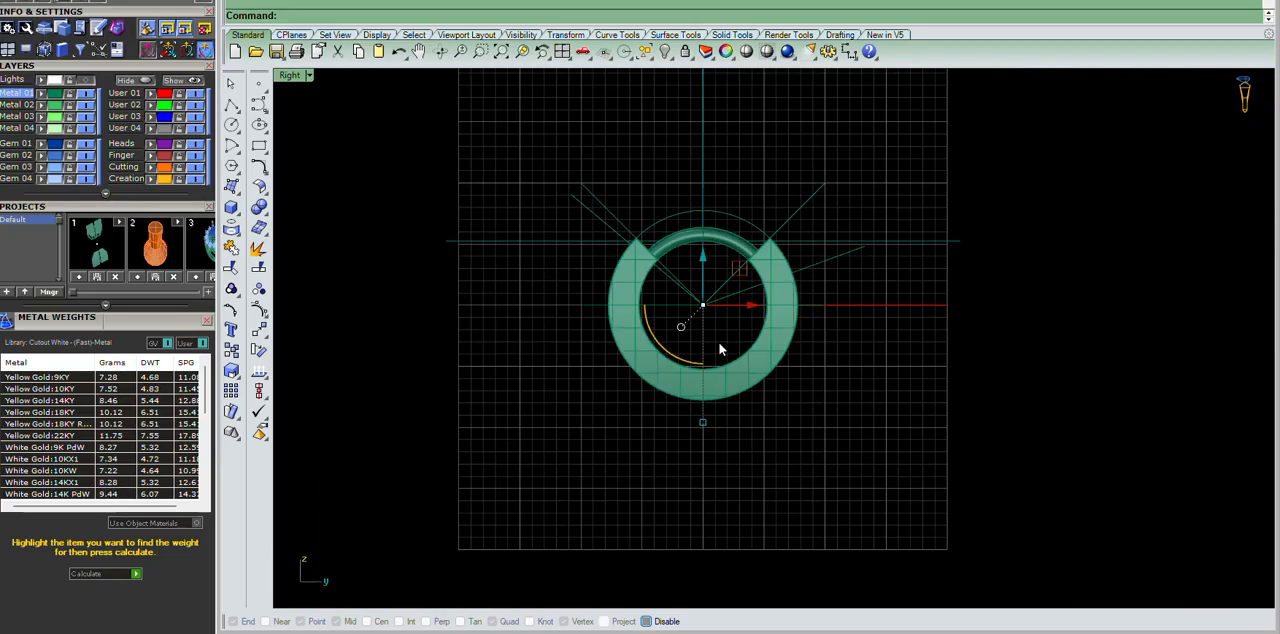
scroll(720, 343, up, 2)
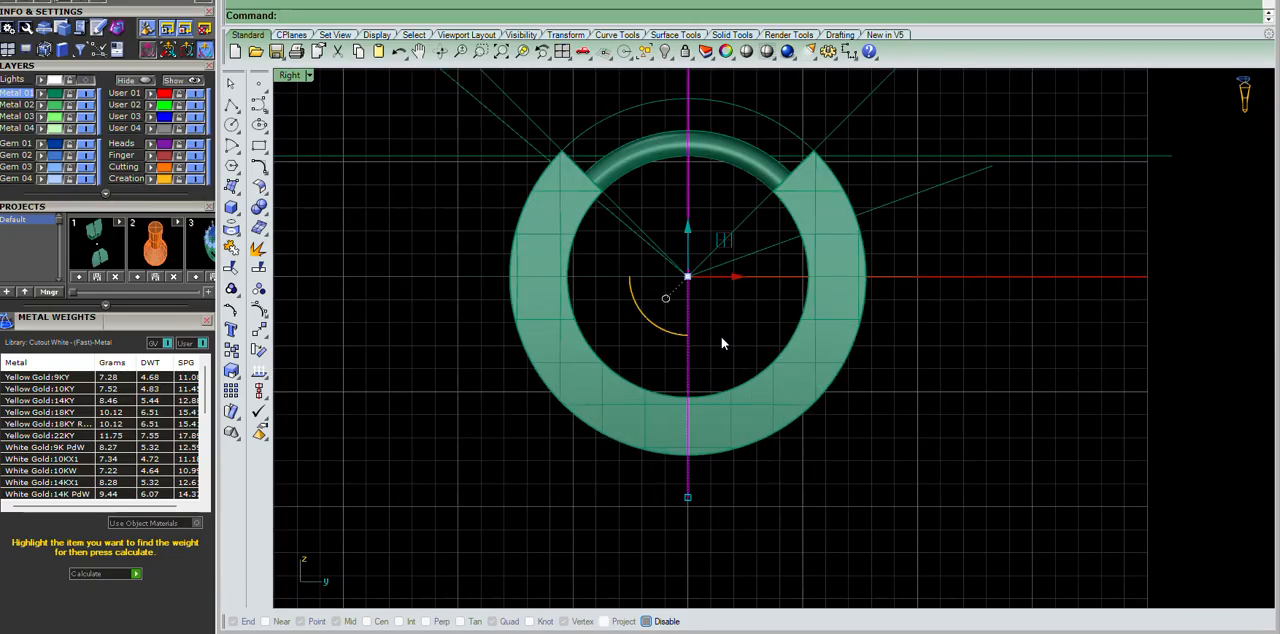
right_click(742, 384)
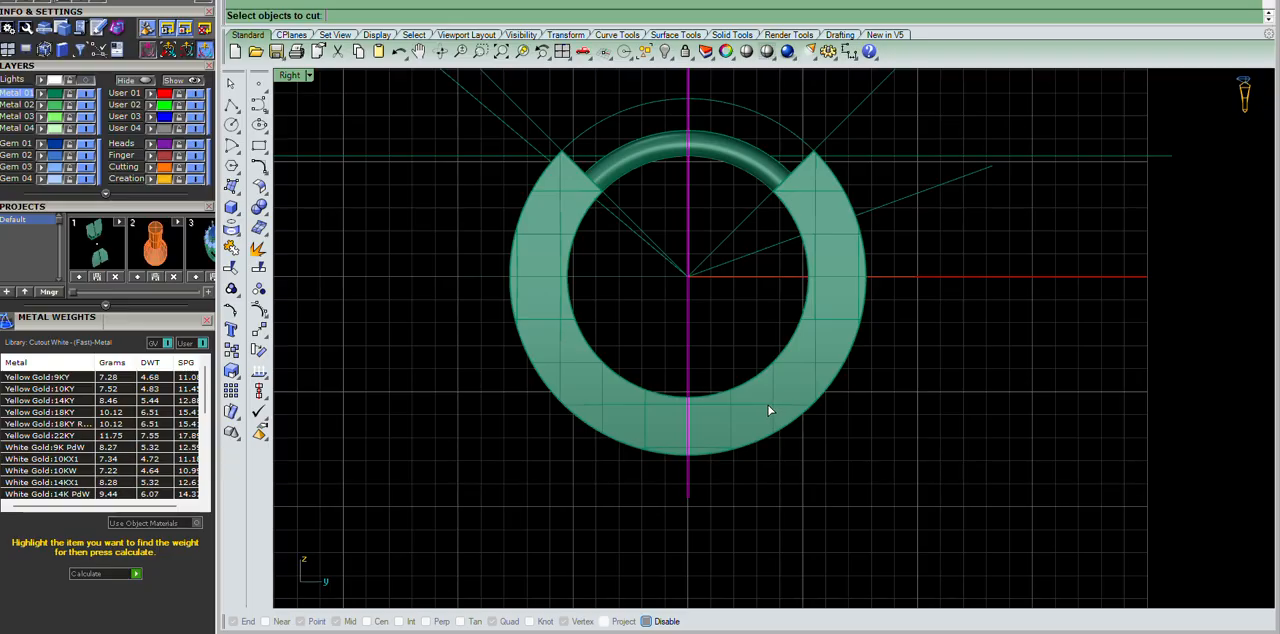
scroll(710, 300, up, 3)
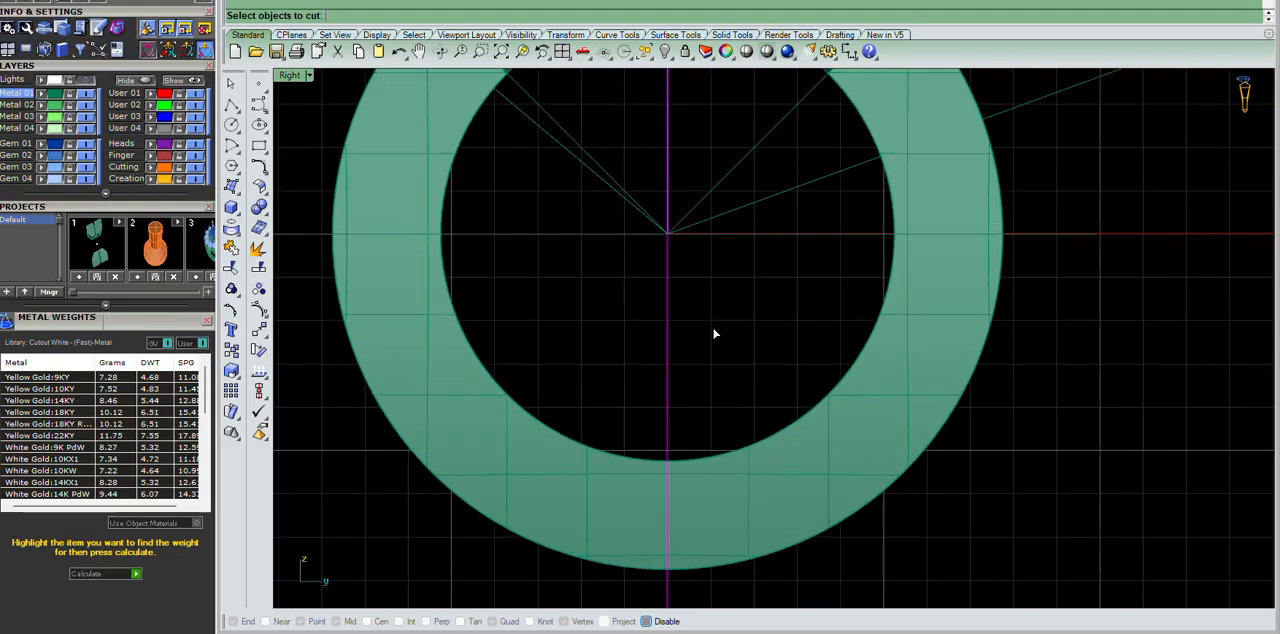
key(Escape)
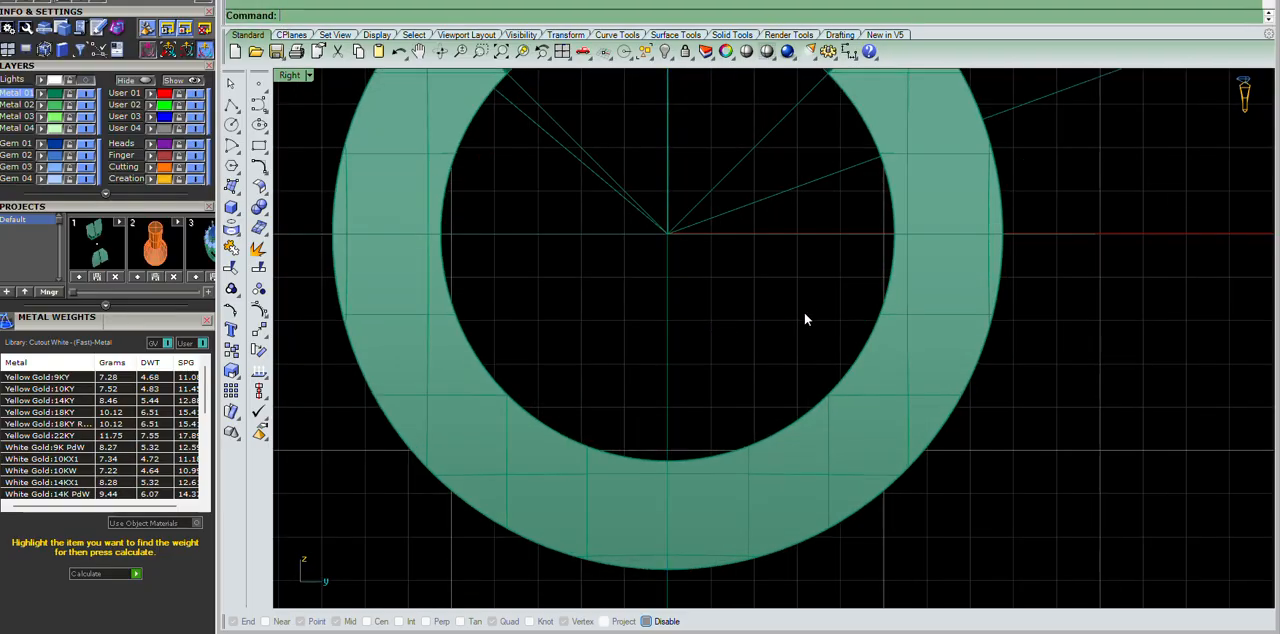
Isolate the notched ring solid by hiding the wire and construction curves, and turn off the solid's isocurve display.
scroll(714, 374, up, 5)
click(640, 423)
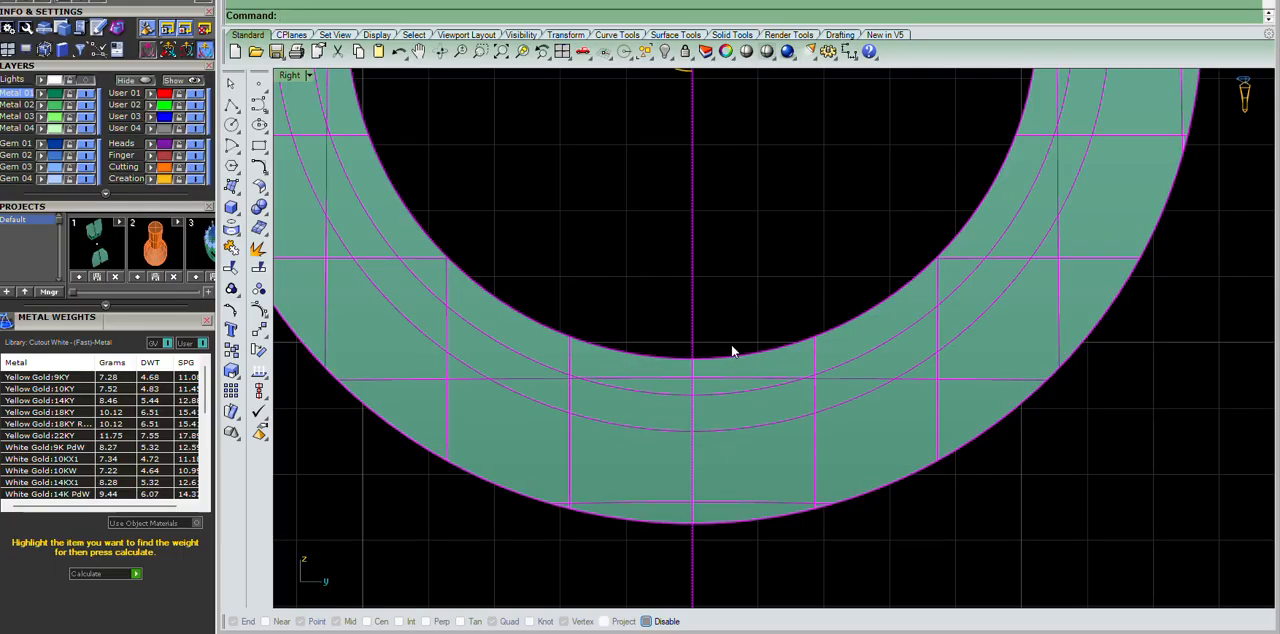
text(h)
key(Return)
scroll(613, 293, down, 8)
scroll(983, 225, down, 6)
click(852, 335)
scroll(850, 332, up, 6)
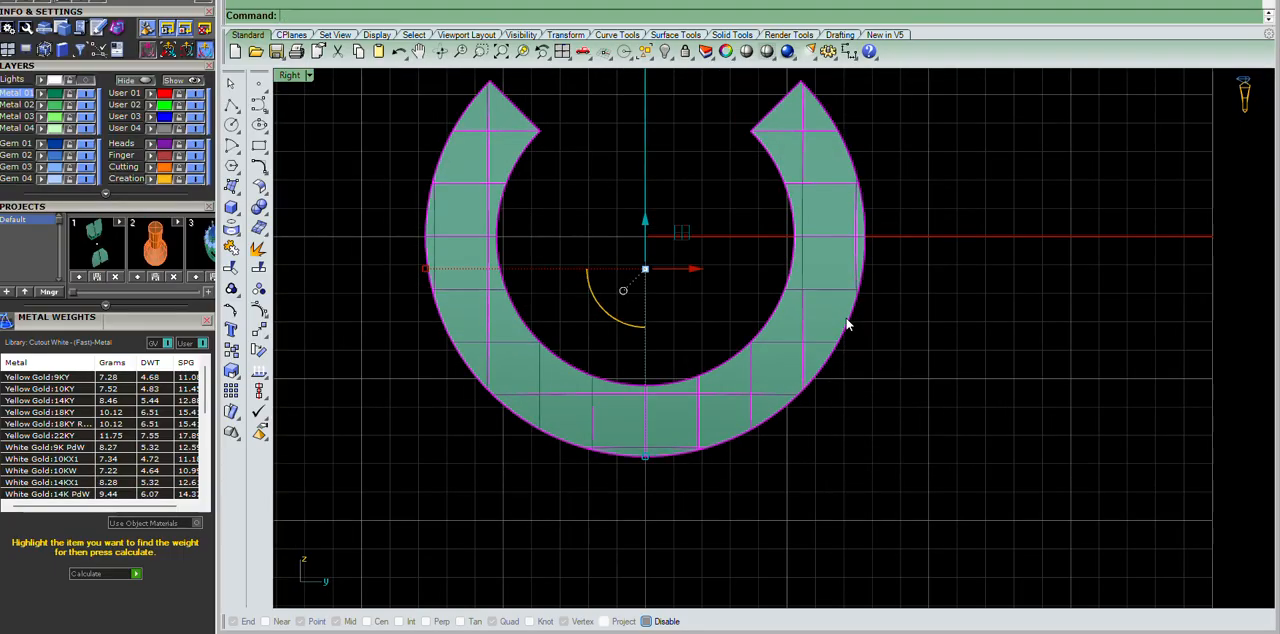
scroll(845, 325, down, 8)
click(987, 352)
scroll(705, 350, up, 9)
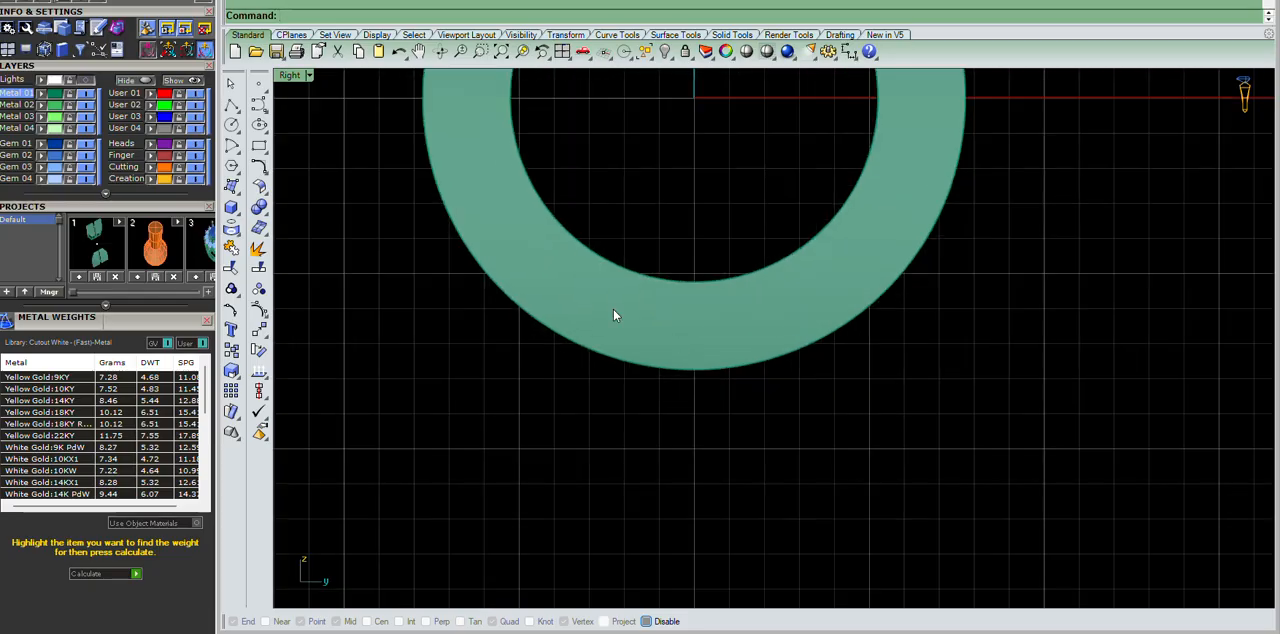
Draw a vertical line across the ring's thickness at its lowest point, from the inner edge to the outer edge.
click(231, 104)
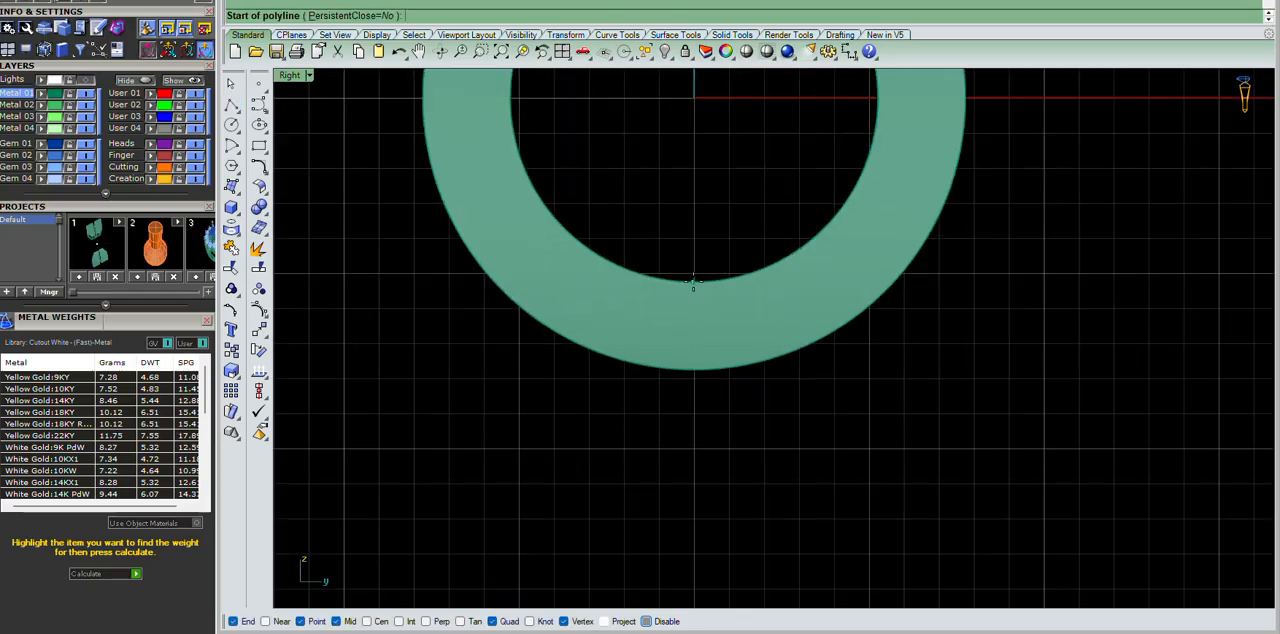
click(694, 283)
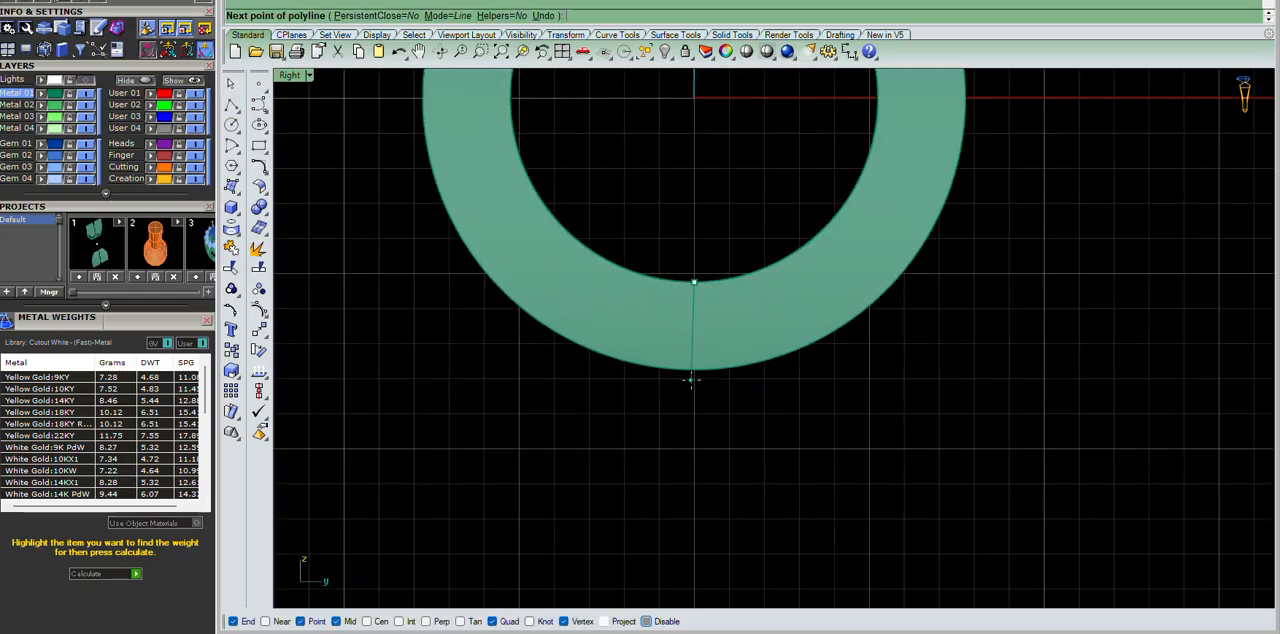
click(692, 369)
right_click(694, 370)
drag(637, 190, 844, 529)
scroll(823, 410, down, 6)
scroll(825, 400, up, 6)
Try to fillet the outer rim edges on both sides of the ring solid with a radius of 0.8.
key(ctrl+F4)
scroll(810, 350, down, 6)
scroll(779, 325, up, 2)
scroll(818, 268, up, 7)
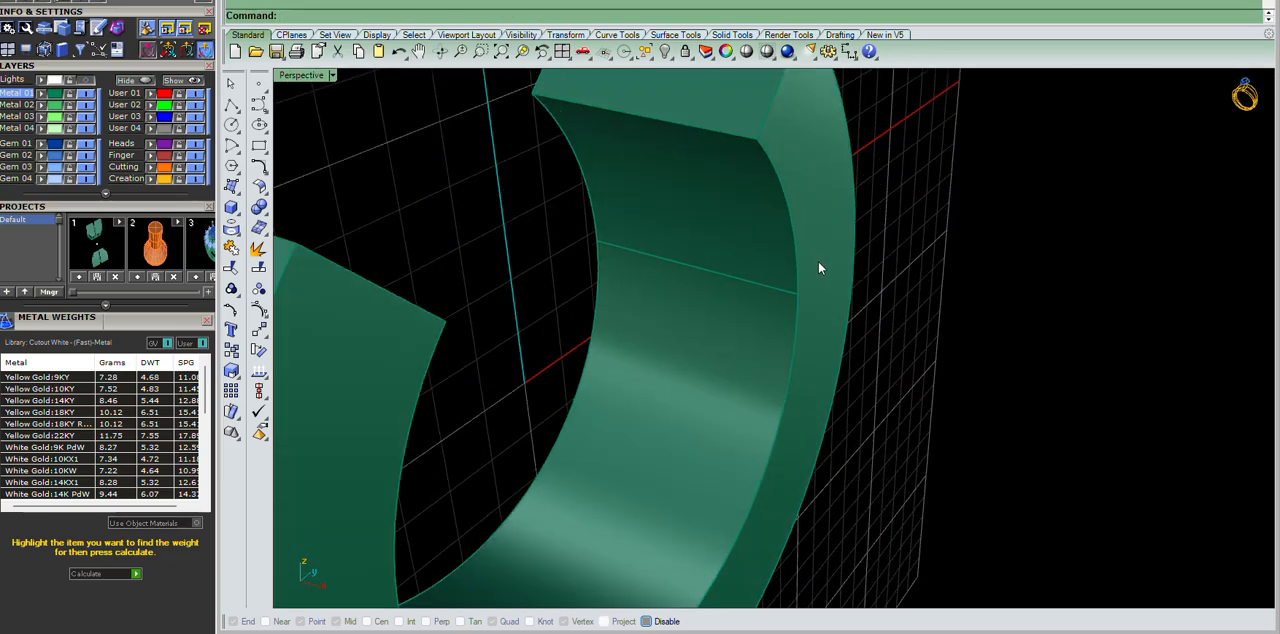
scroll(800, 270, down, 6)
right_drag(737, 277, 893, 280)
right_click(890, 276)
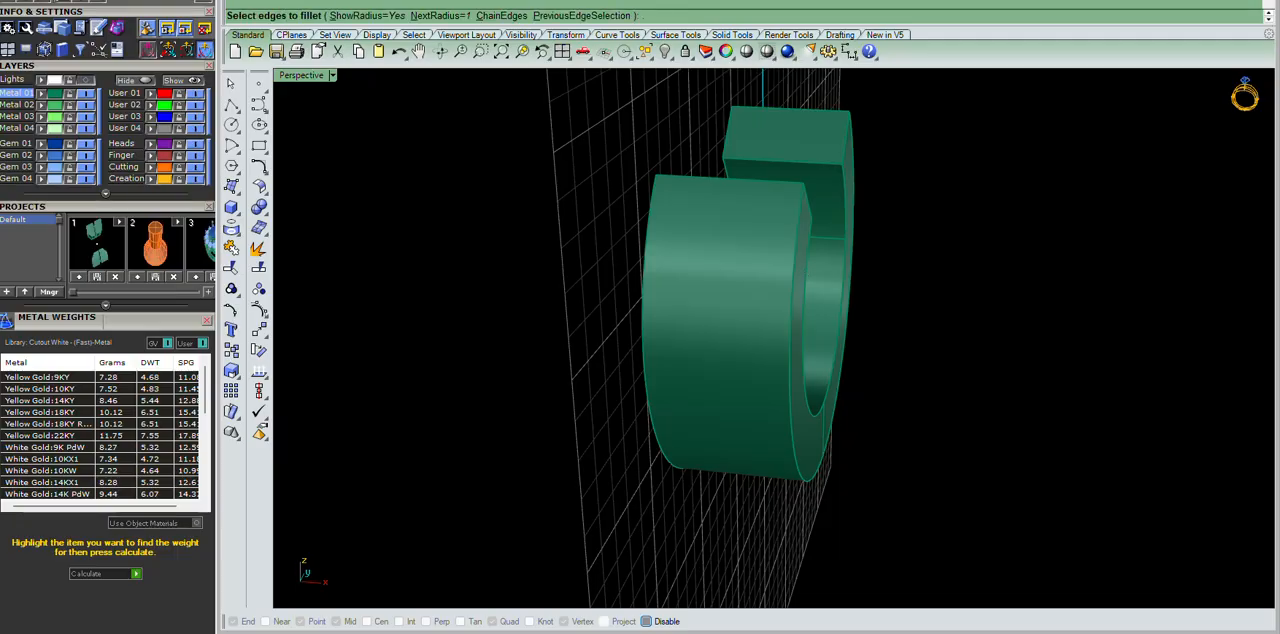
text(0.8)
key(Return)
click(813, 260)
click(646, 231)
right_drag(1048, 103, 966, 213)
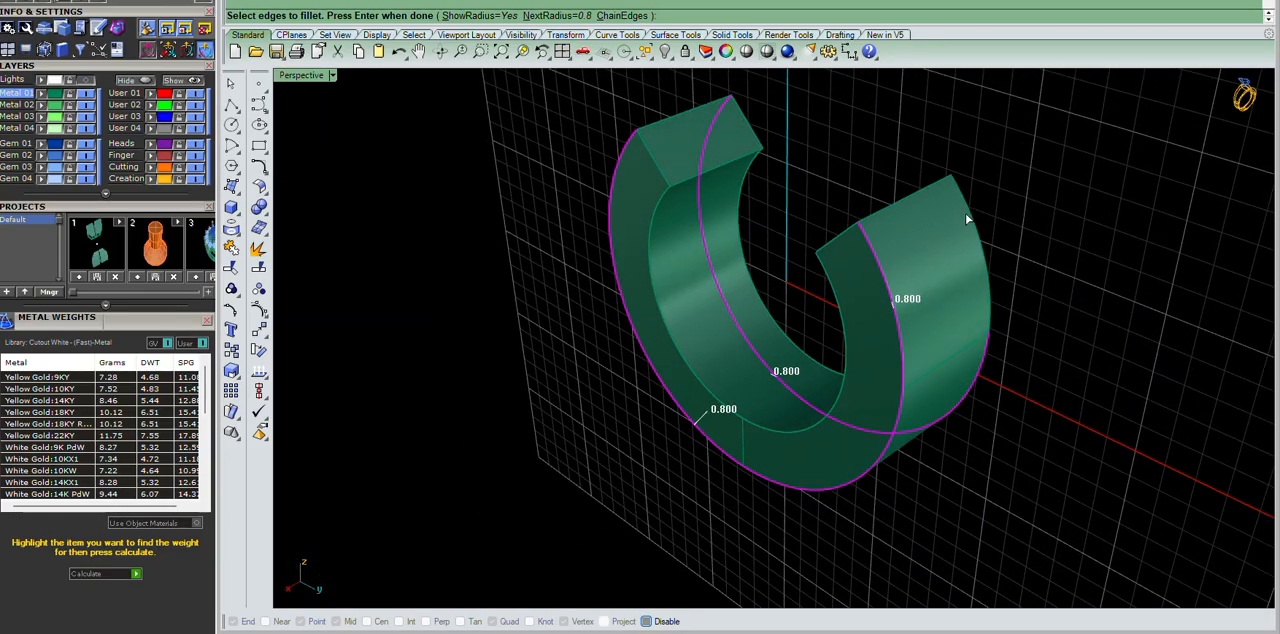
key(Return)
right_drag(783, 390, 964, 312)
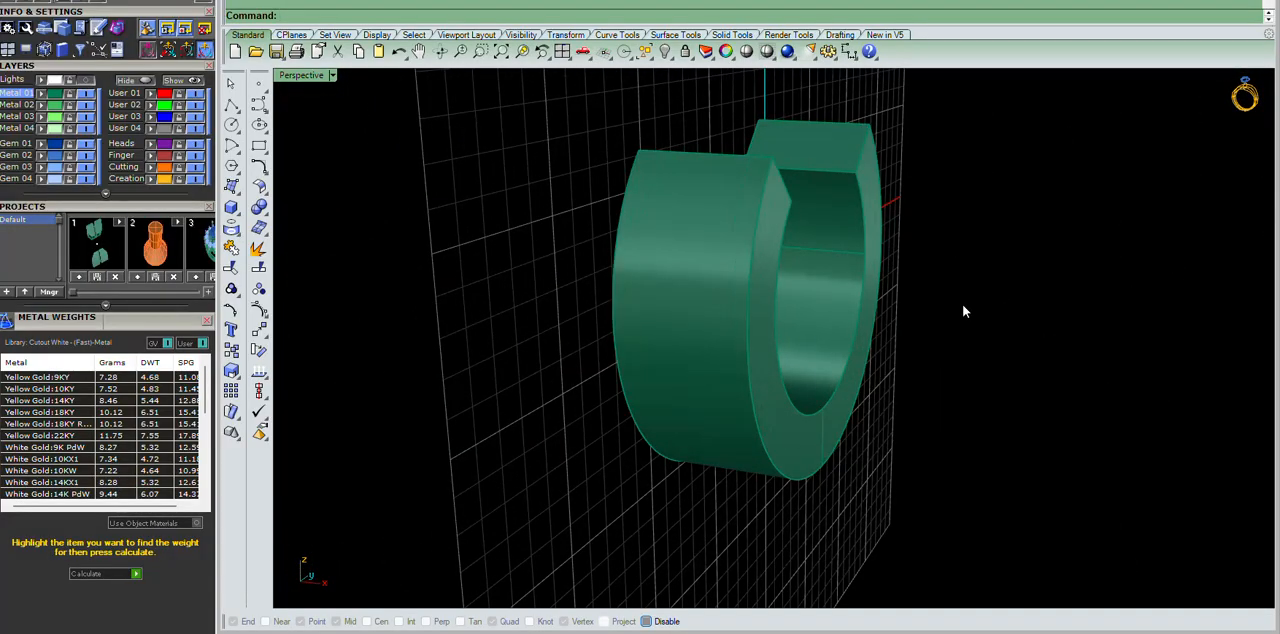
Fillet the outer rim edges on both sides of the ring solid with a radius of 1.
right_click(963, 305)
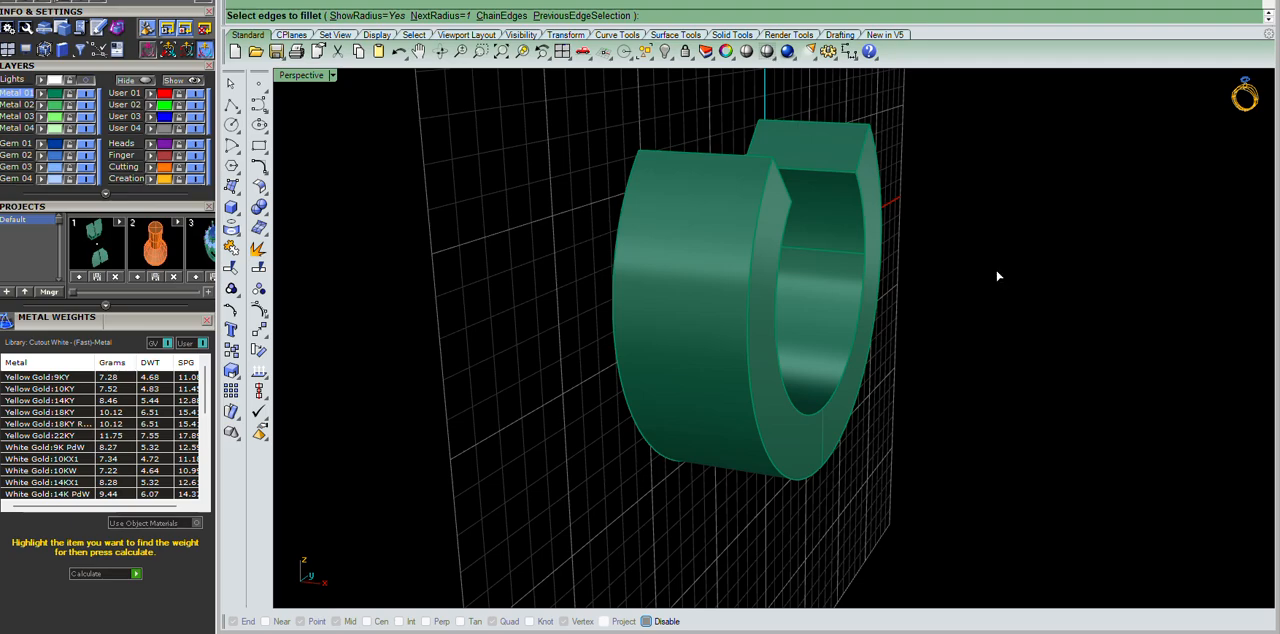
click(763, 194)
click(623, 206)
click(876, 145)
right_drag(874, 143, 918, 251)
click(938, 240)
right_click(938, 240)
right_click(937, 240)
right_drag(870, 260, 726, 286)
scroll(857, 294, up, 5)
scroll(808, 272, down, 2)
scroll(827, 290, up, 2)
Draw a circle of diameter 3 in the Right view, centred on the midpoint of the short line at the ring's bottom.
key(ctrl+F2)
scroll(760, 290, down, 6)
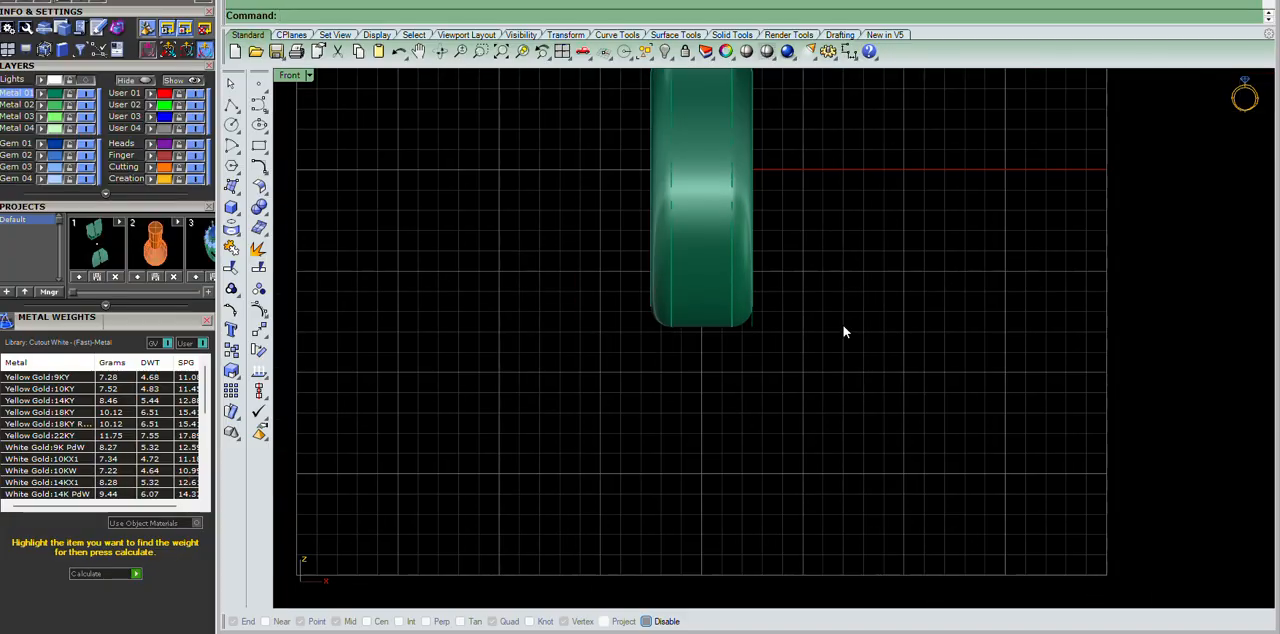
key(ctrl+F3)
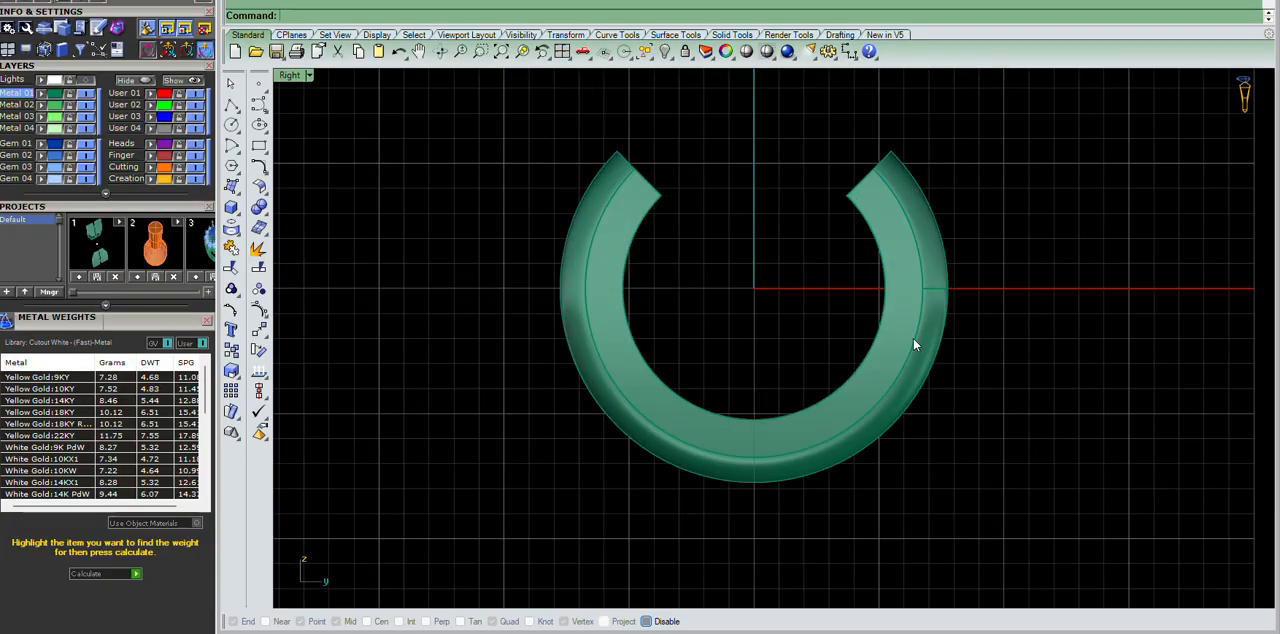
scroll(768, 490, up, 6)
drag(681, 276, 836, 579)
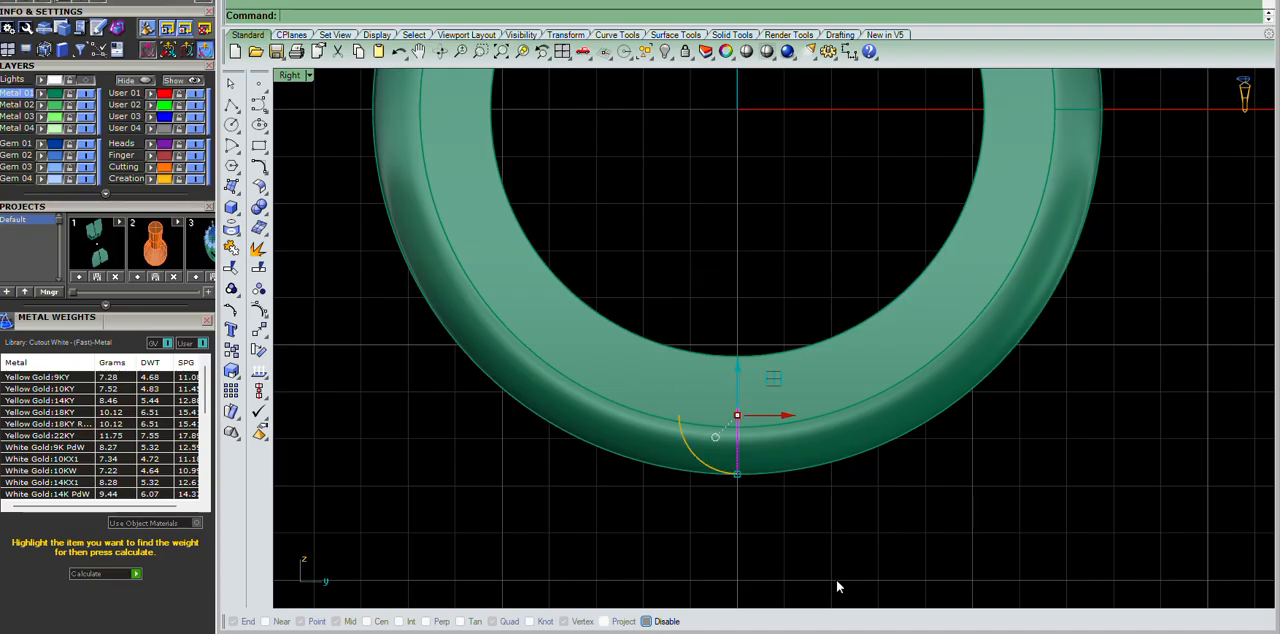
scroll(744, 459, up, 6)
click(231, 123)
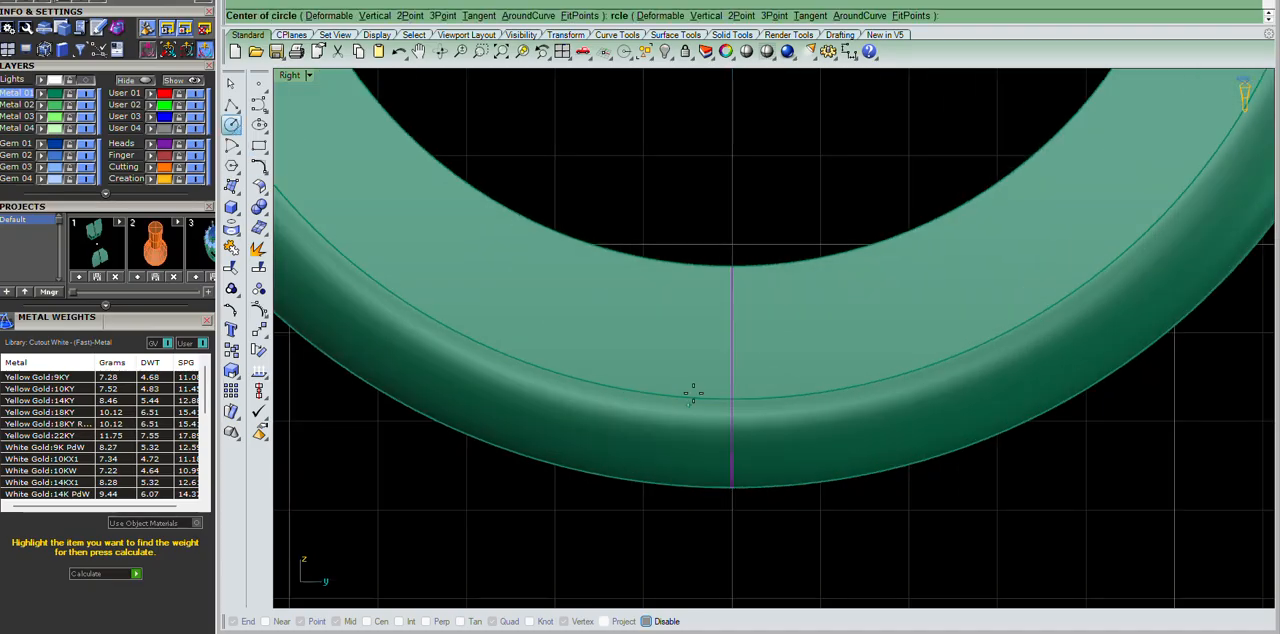
scroll(705, 385, down, 3)
click(715, 383)
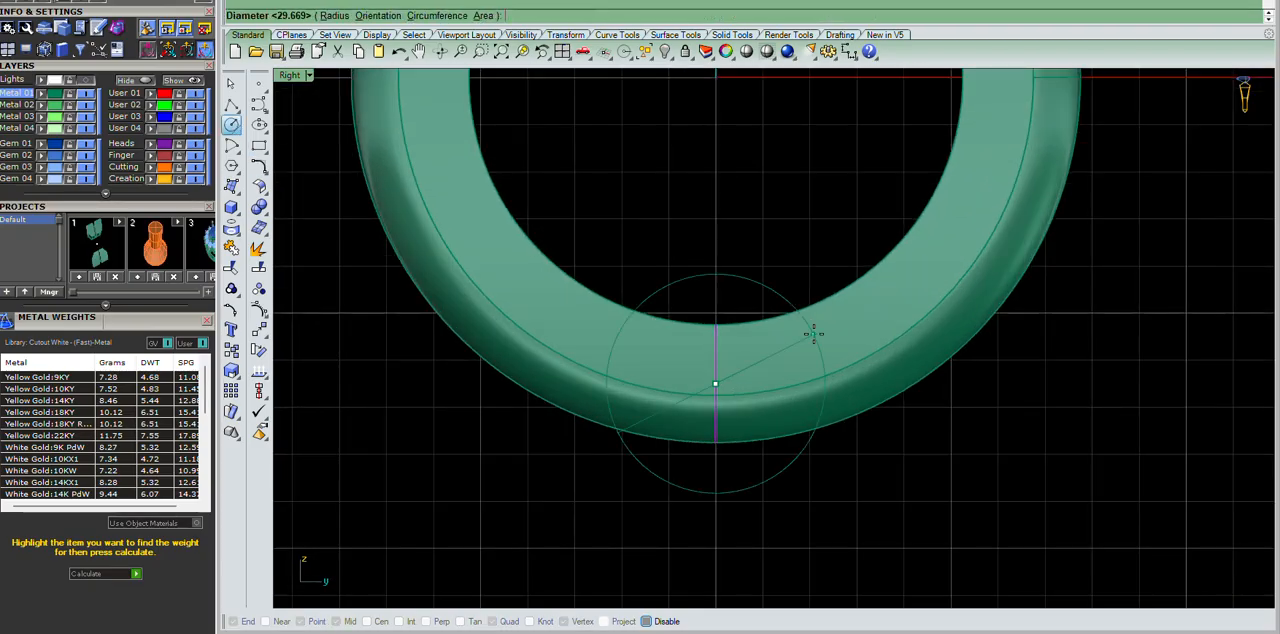
click(817, 339)
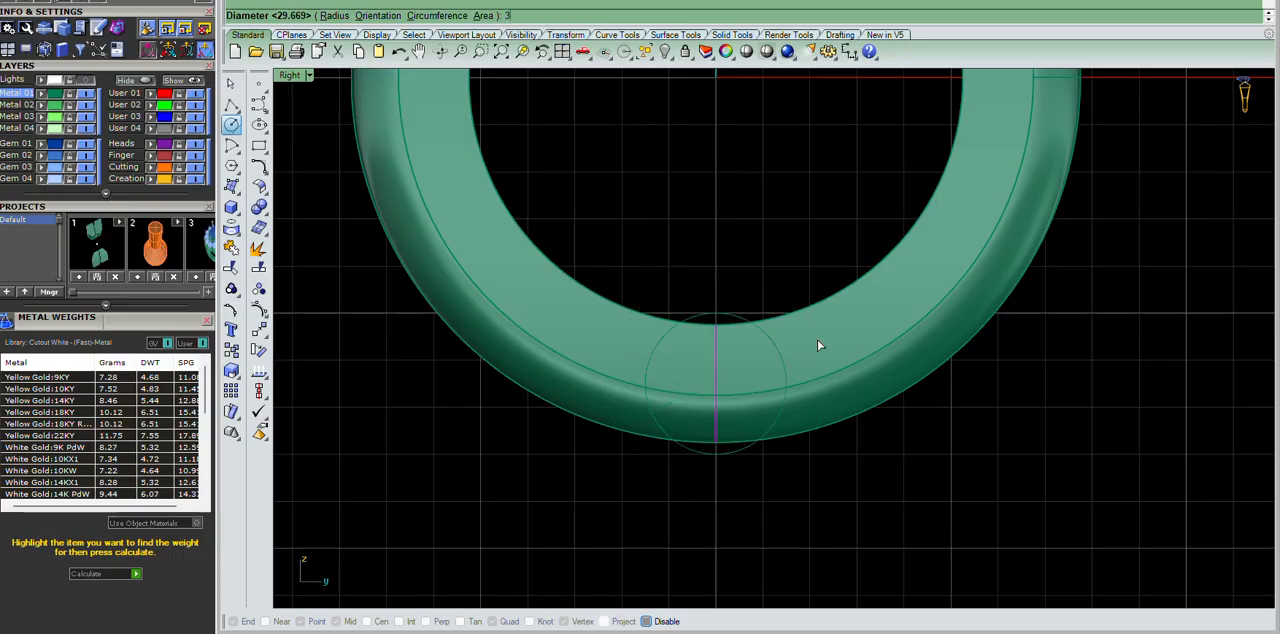
scroll(715, 306, up, 5)
drag(818, 289, 701, 315)
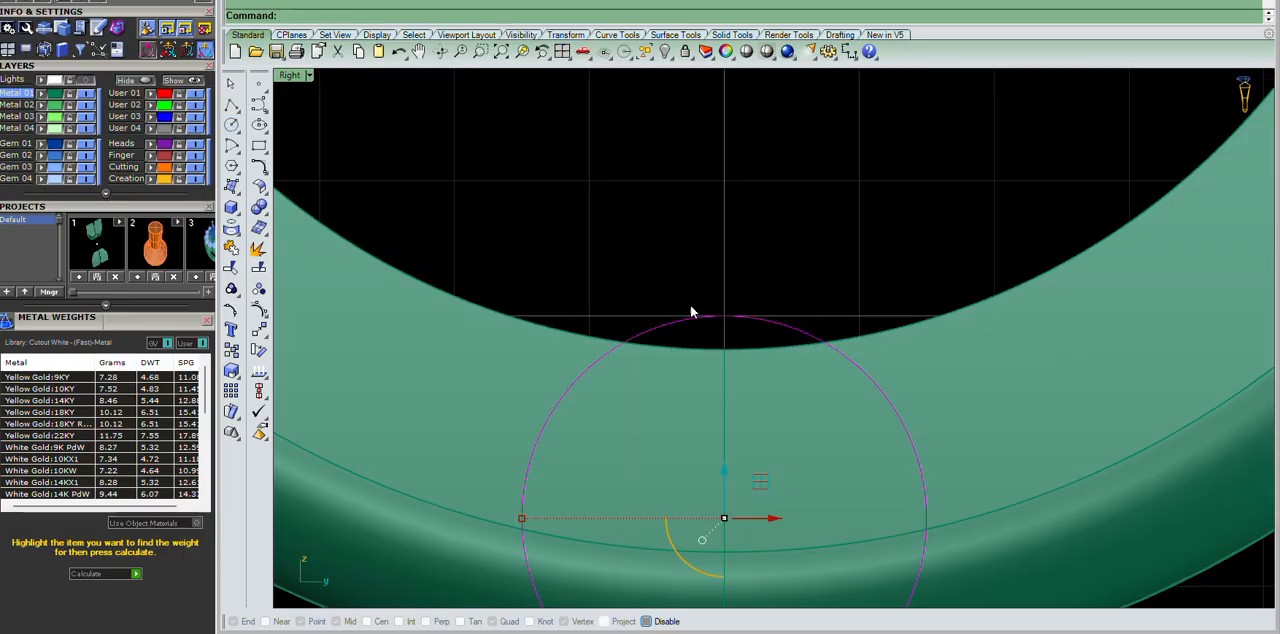
Offset the bottom circle outward by a small distance to create a slightly larger concentric circle.
scroll(729, 288, down, 3)
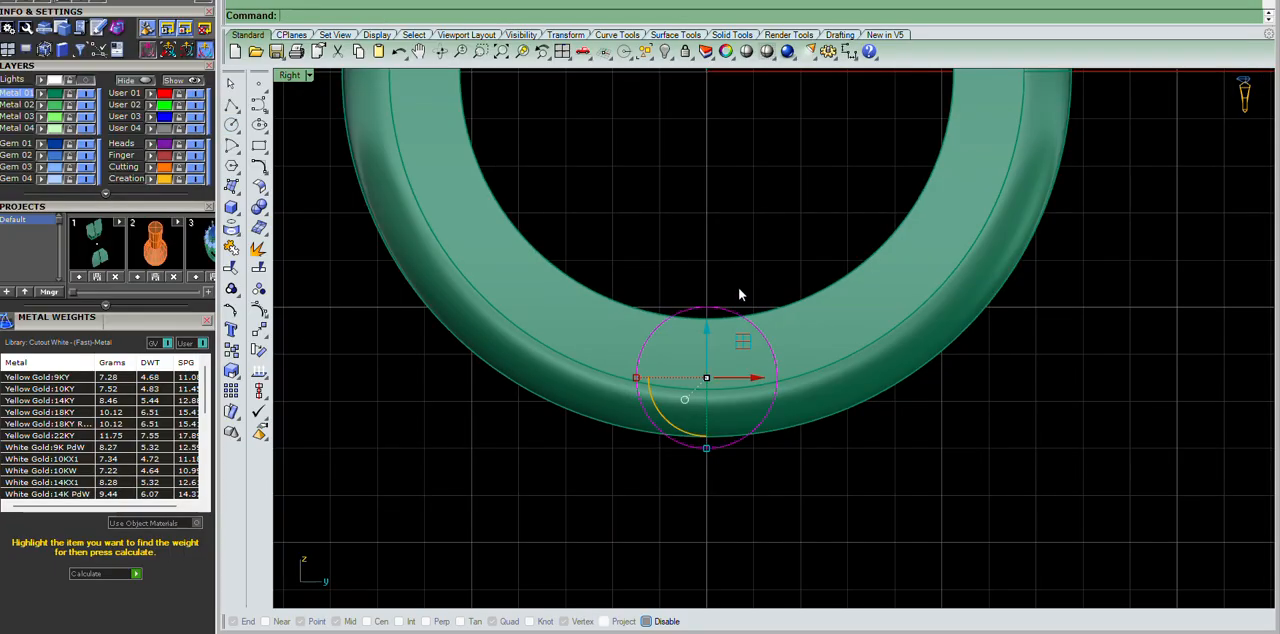
scroll(790, 290, down, 1)
scroll(756, 225, up, 4)
scroll(783, 238, up, 1)
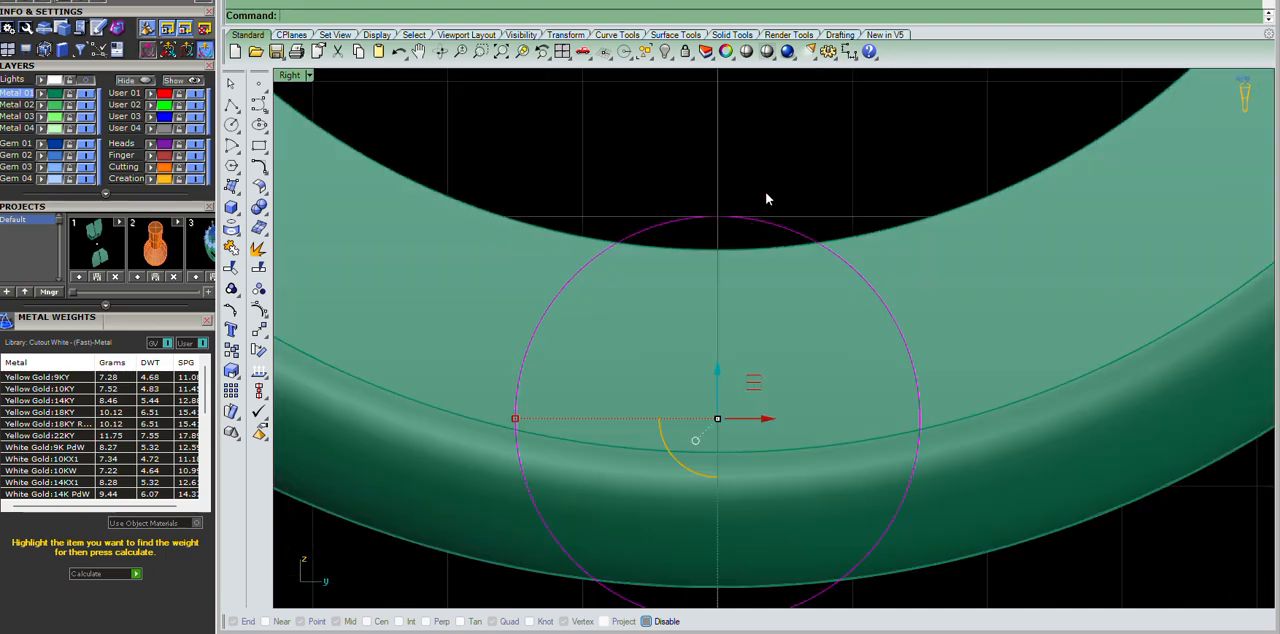
scroll(714, 237, down, 3)
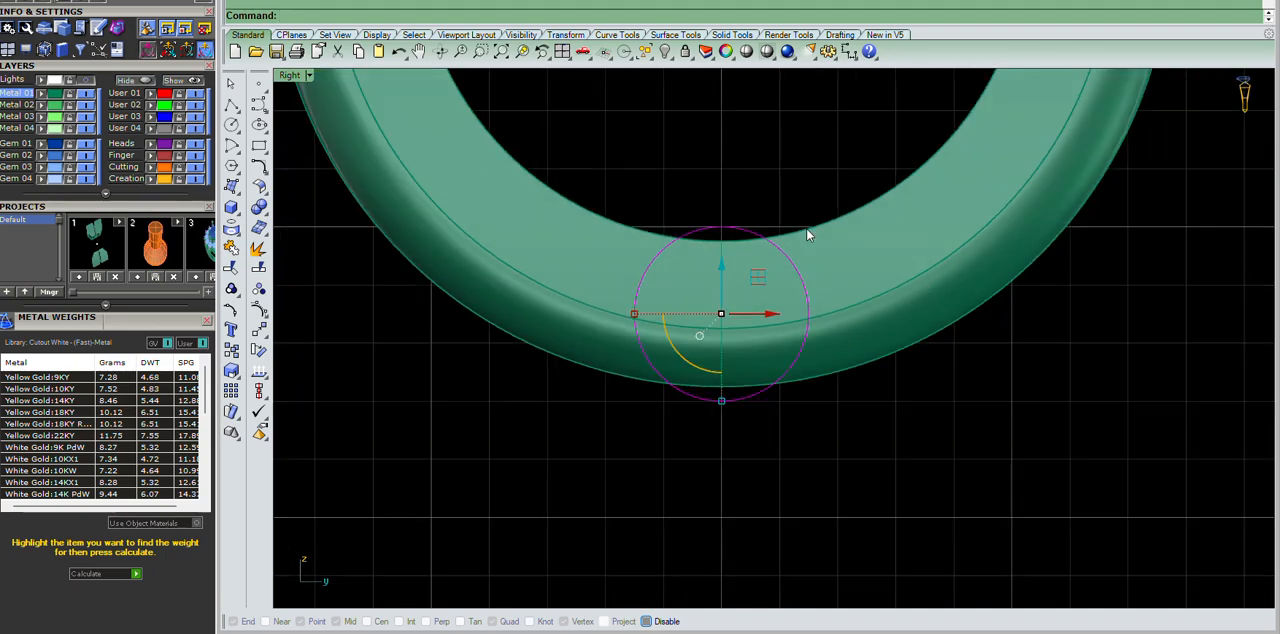
scroll(674, 257, down, 3)
scroll(719, 239, up, 4)
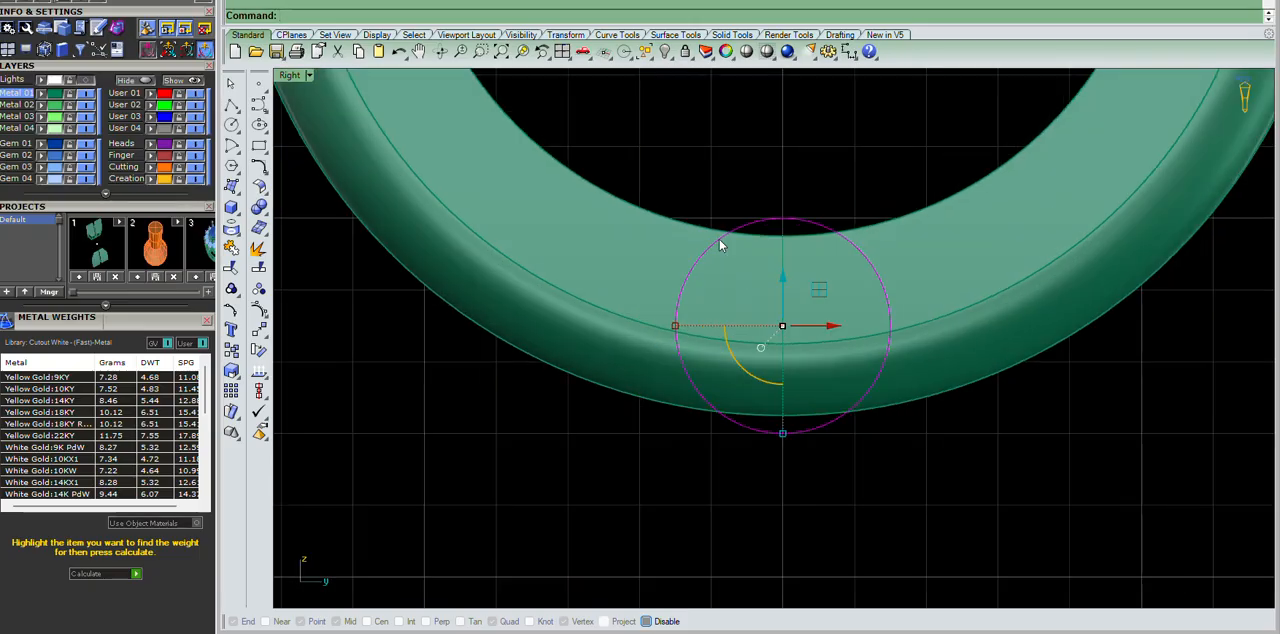
right_click(857, 386)
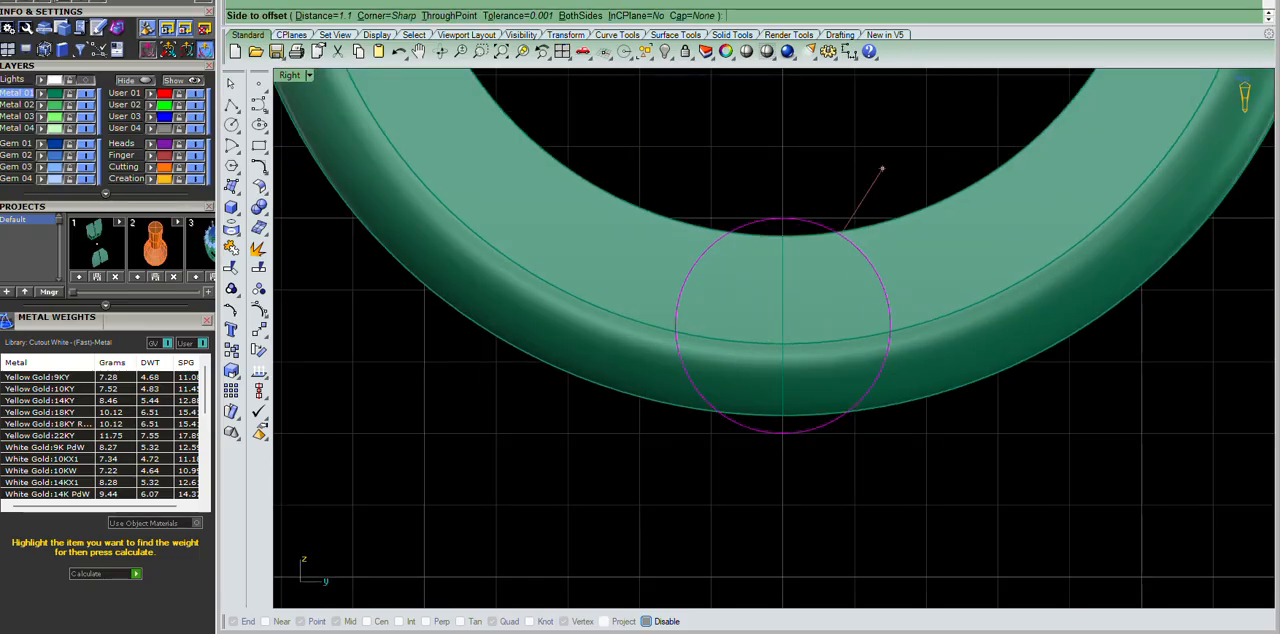
click(862, 196)
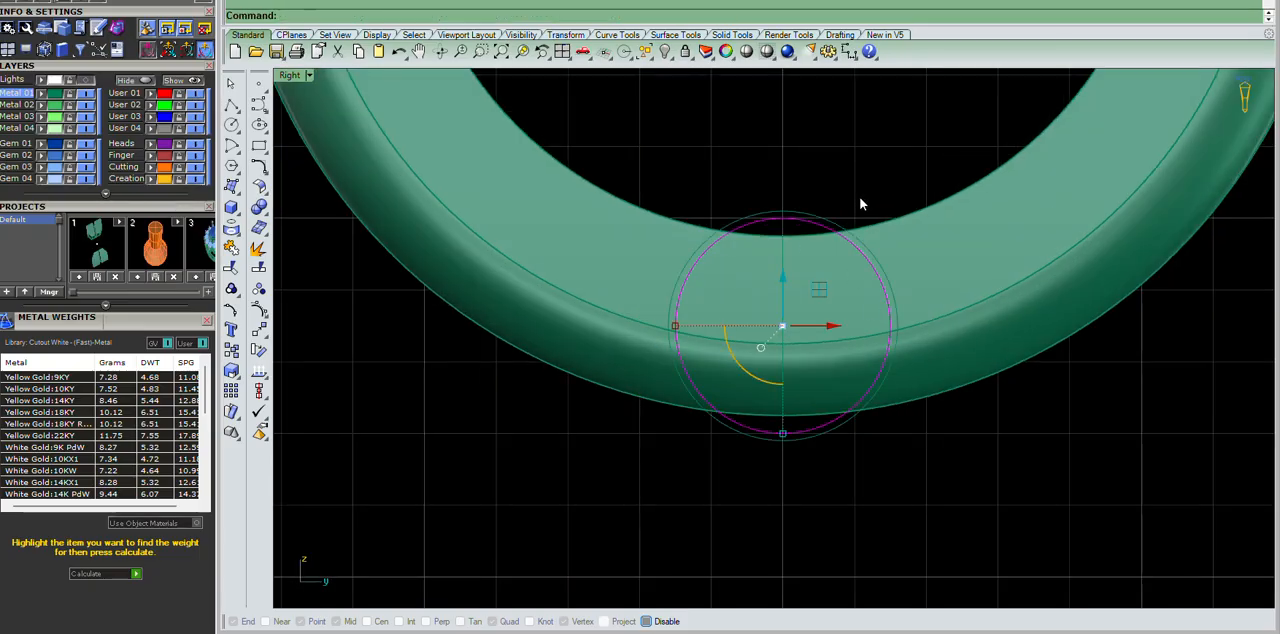
scroll(763, 211, up, 4)
scroll(805, 157, down, 8)
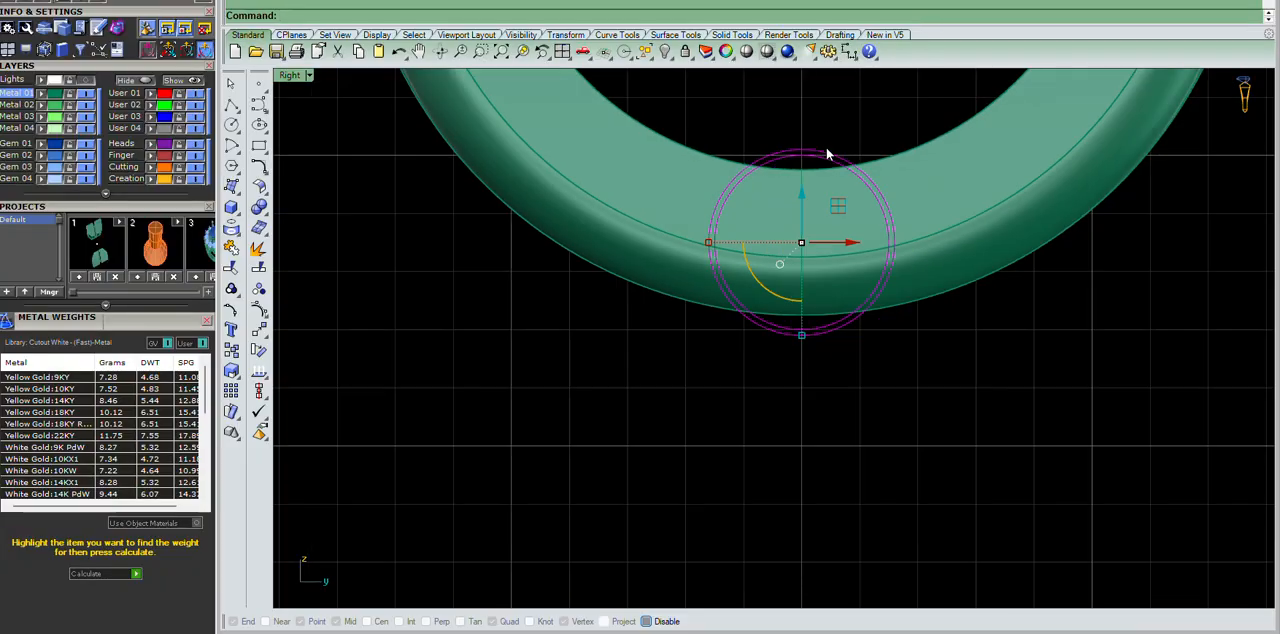
Wire-cut the ring solid with the larger of the two concentric circles at its bottom.
scroll(826, 148, up, 8)
click(845, 132)
click(805, 172)
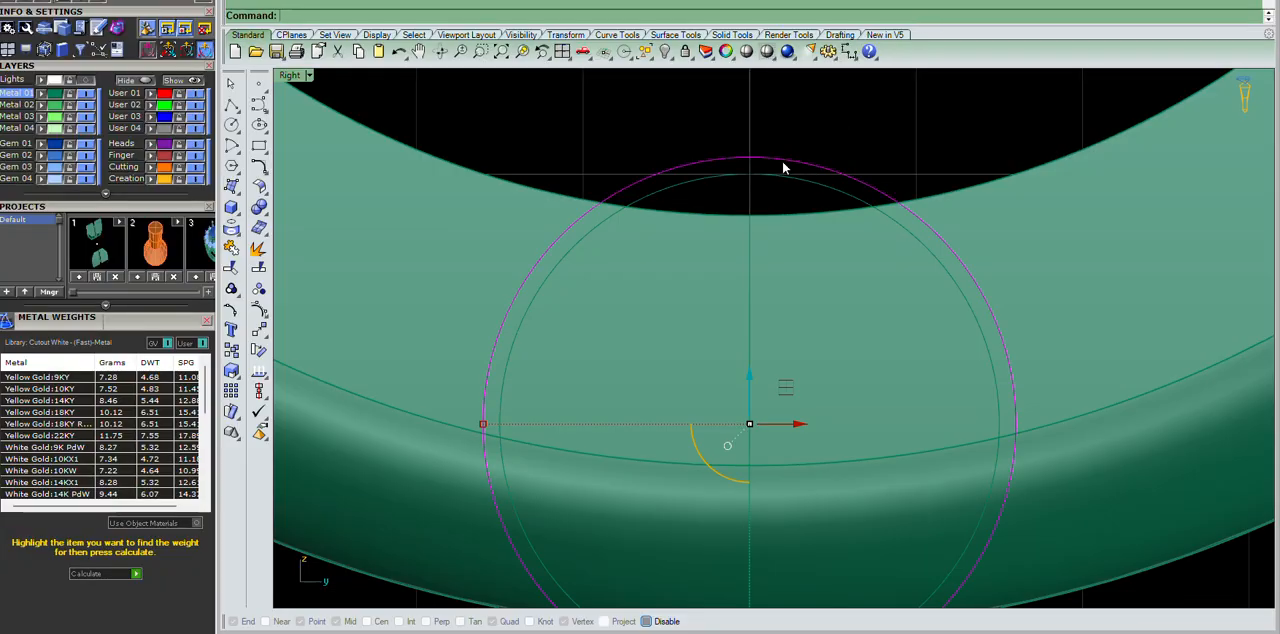
scroll(786, 167, down, 4)
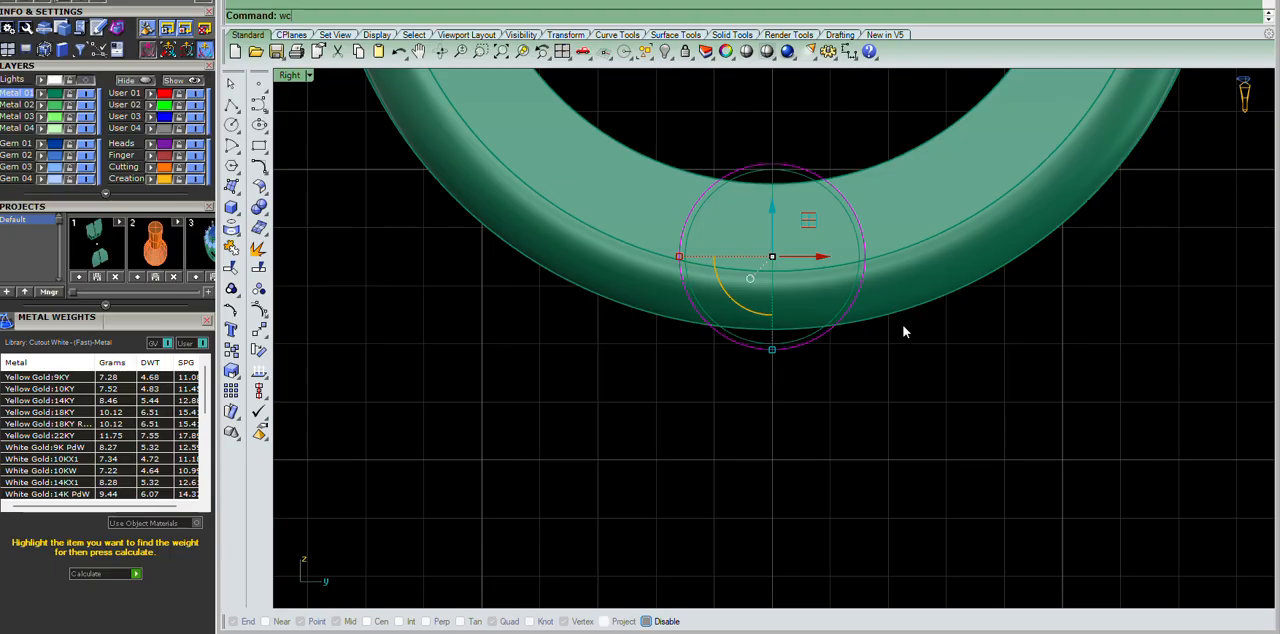
scroll(785, 180, up, 4)
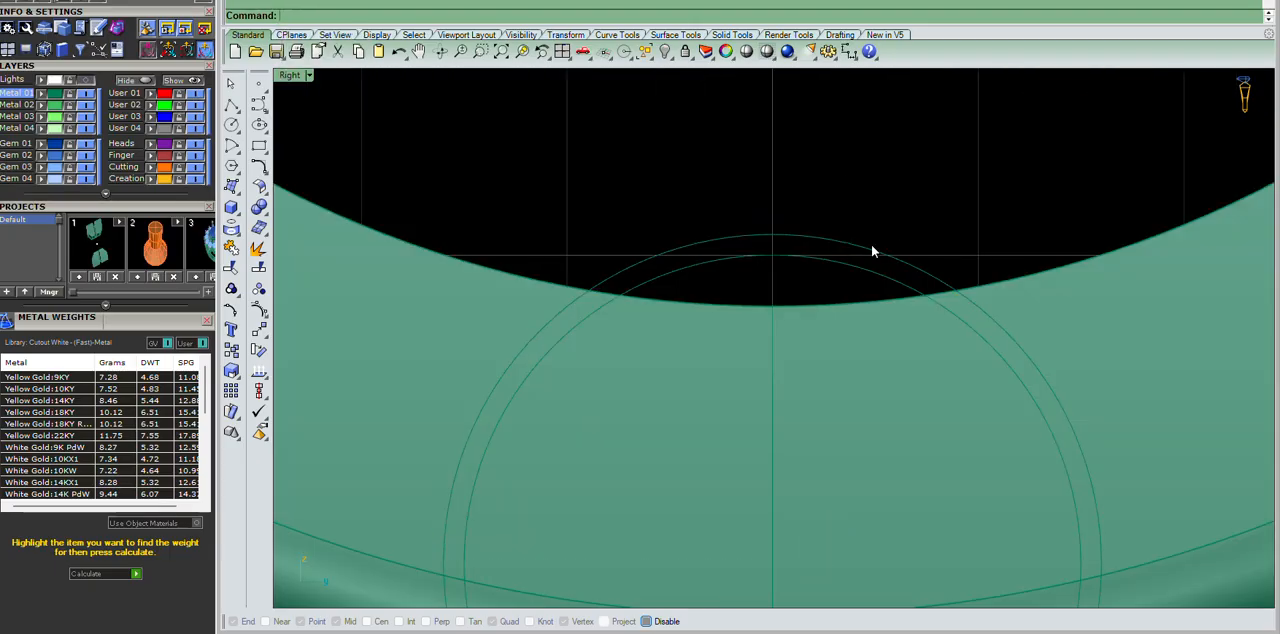
scroll(855, 262, down, 4)
text(wc)
key(Return)
click(979, 267)
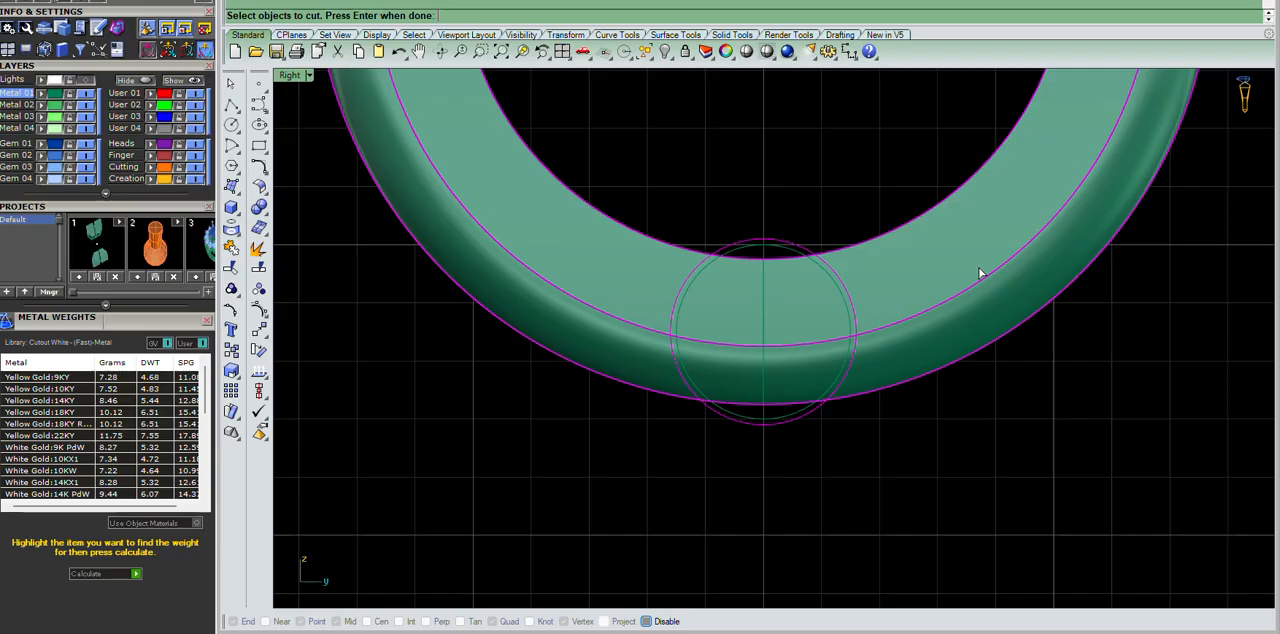
scroll(820, 312, down, 10)
key(Return)
scroll(801, 292, down, 2)
scroll(834, 259, up, 5)
Delete the ring section on the positive Y side of the cut after viewing it in perspective.
click(966, 238)
scroll(930, 225, down, 3)
scroll(912, 214, up, 1)
scroll(955, 270, up, 4)
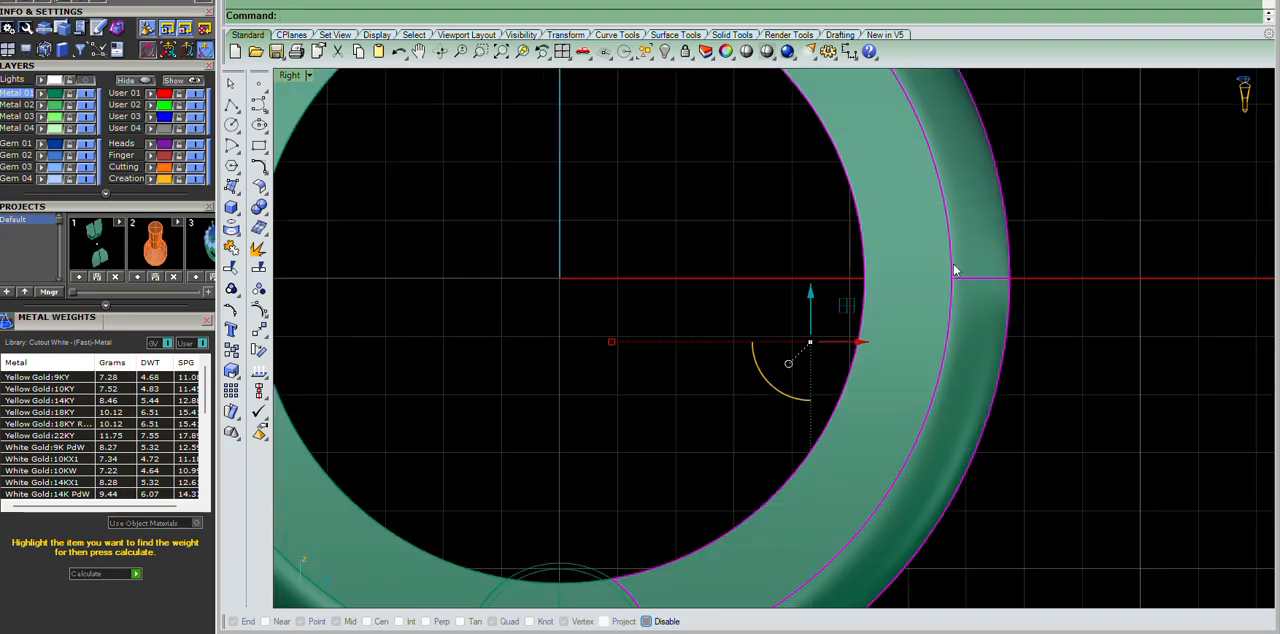
key(ctrl+F4)
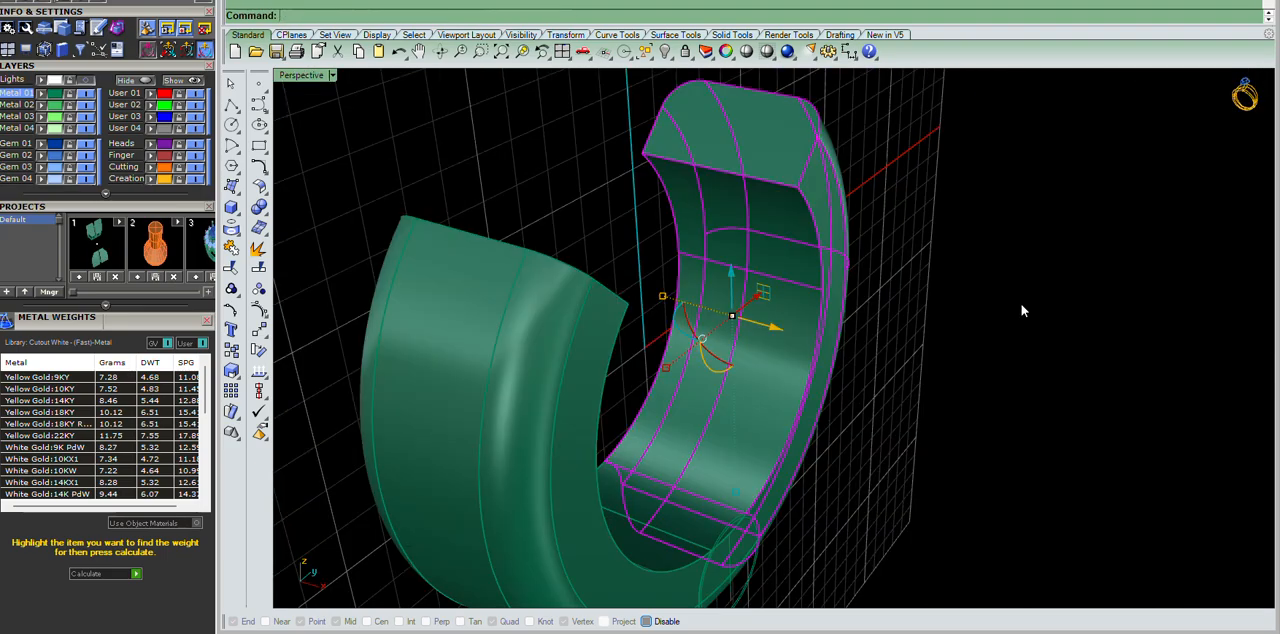
scroll(688, 297, up, 4)
right_drag(968, 360, 784, 332)
right_drag(1120, 345, 848, 389)
scroll(985, 360, down, 5)
right_drag(832, 321, 945, 332)
scroll(950, 335, up, 5)
key(Delete)
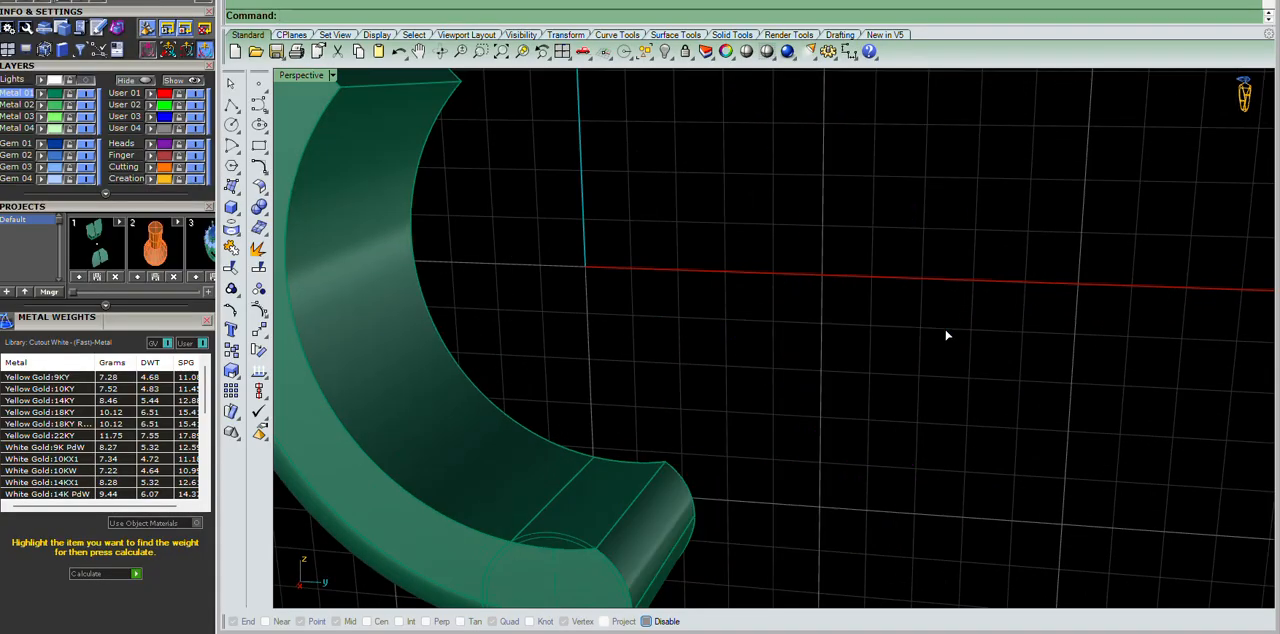
Mirror the remaining ring half in the Right view across the vertical axis through the origin, keeping the original.
scroll(946, 334, down, 5)
click(737, 318)
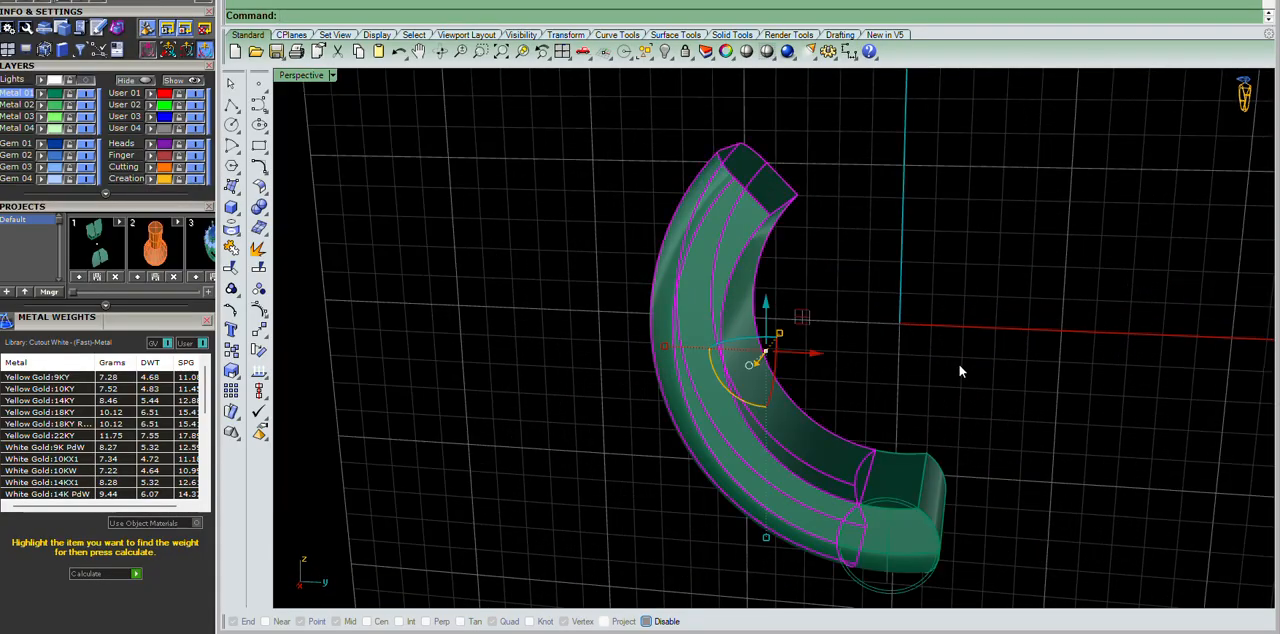
key(ctrl+F3)
text(mi)
key(Return)
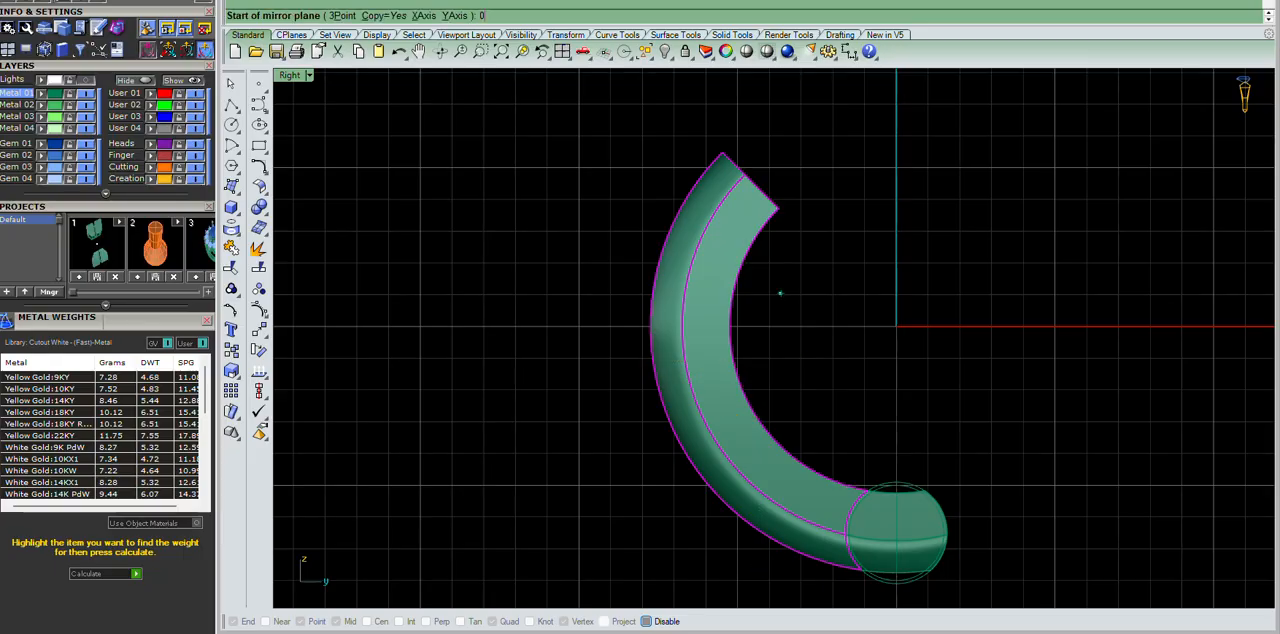
text(0)
key(Return)
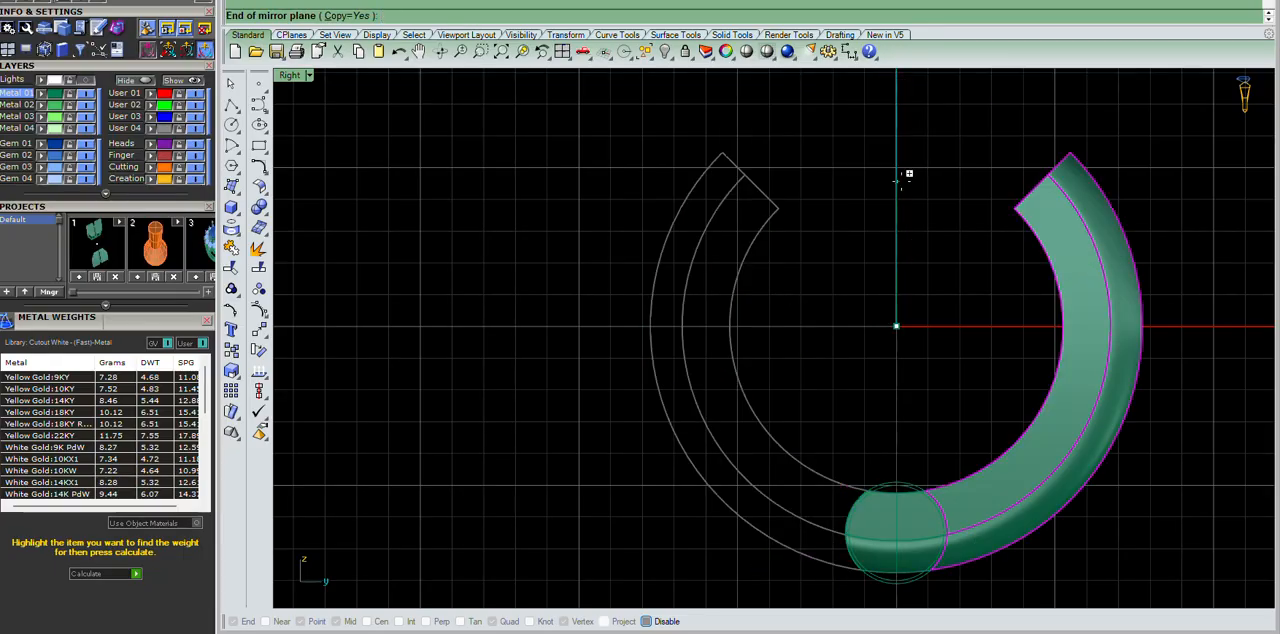
click(897, 178)
Examine how the mirrored ring half meets the bottom hinge piece, from the side and in perspective.
scroll(888, 182, down, 3)
scroll(1002, 282, up, 5)
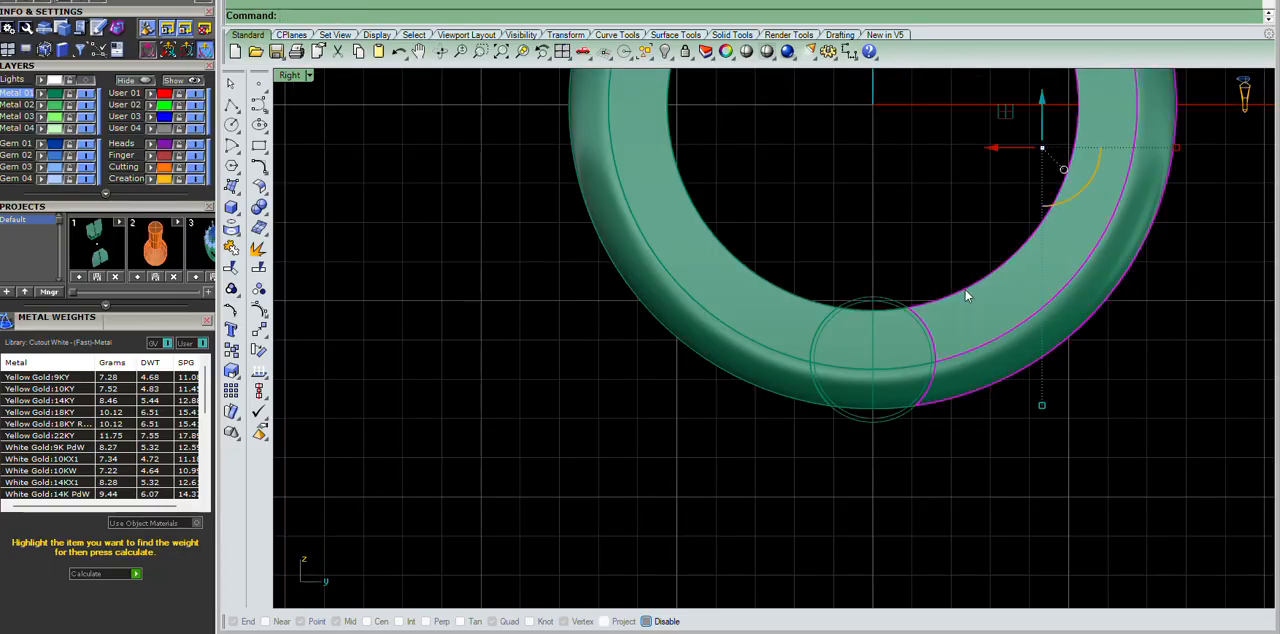
key(ctrl+F4)
scroll(889, 320, down, 2)
scroll(968, 304, up, 3)
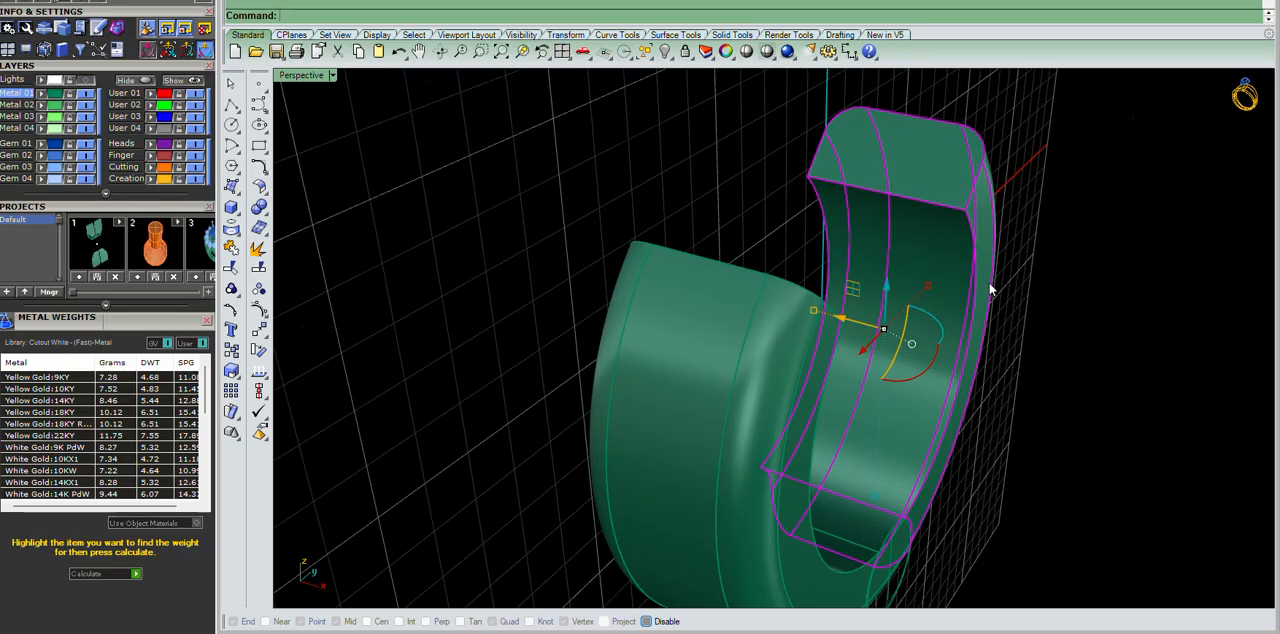
right_drag(968, 304, 848, 423)
scroll(886, 406, up, 6)
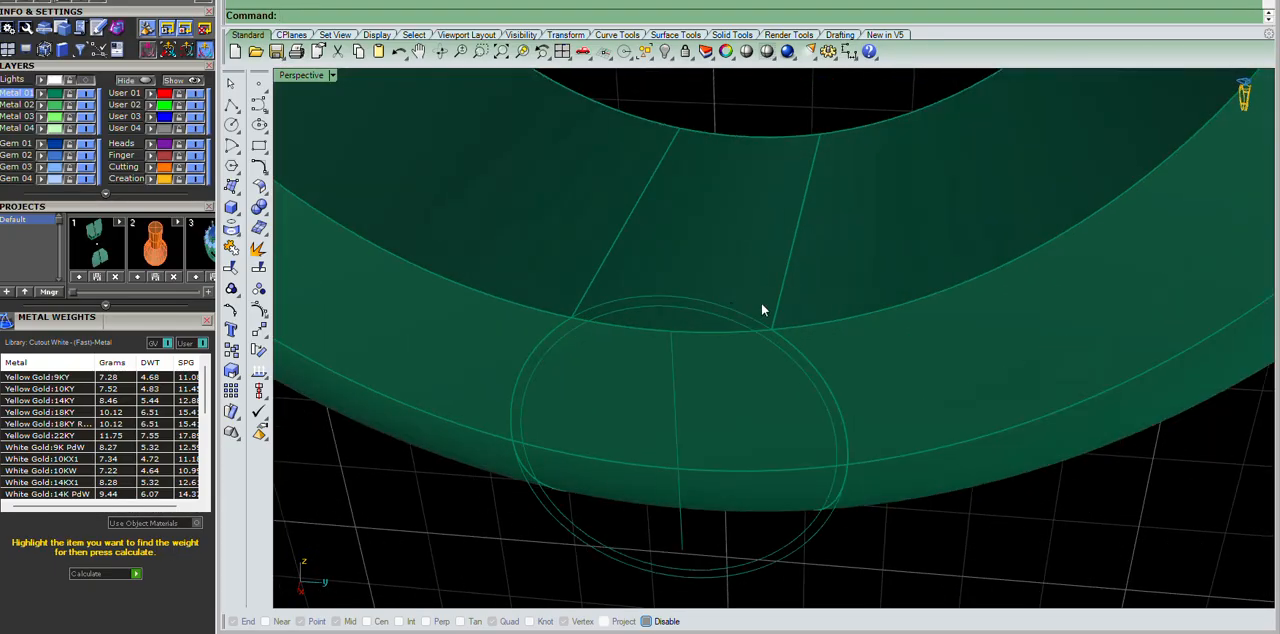
scroll(1024, 244, down, 4)
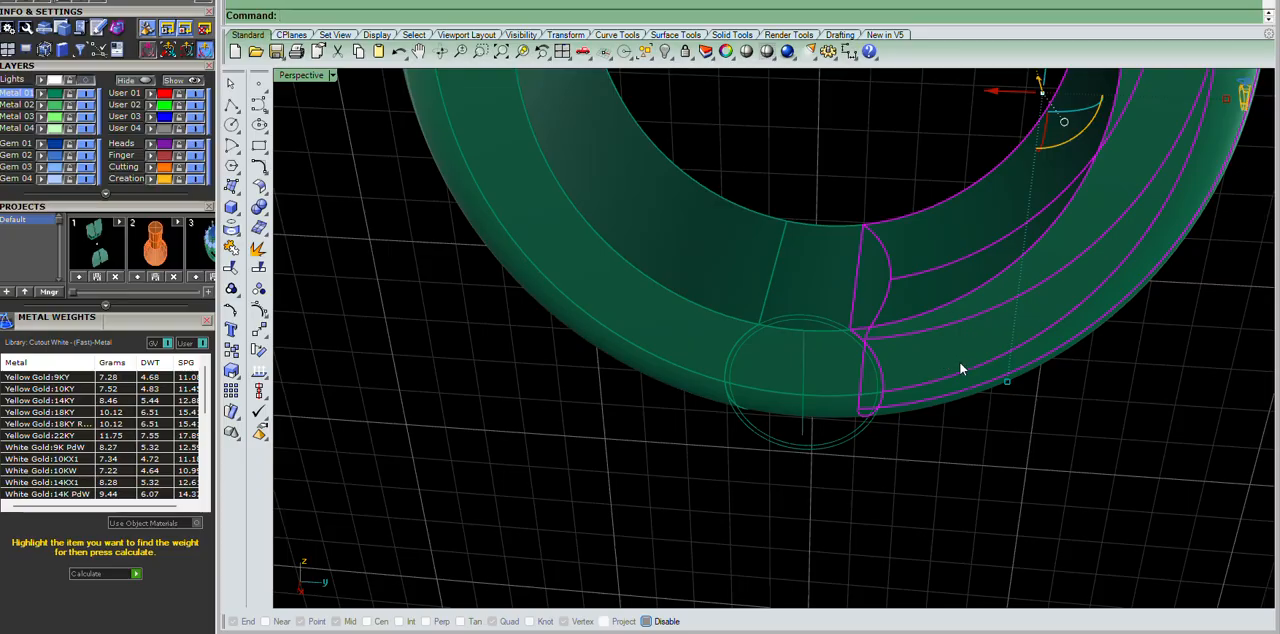
Examine the bottom hinge piece and its two concentric circles up close in the Right view.
key(ctrl+F2)
key(ctrl+F3)
scroll(852, 317, down, 6)
click(1141, 344)
scroll(828, 290, up, 7)
scroll(828, 266, up, 6)
scroll(958, 255, down, 5)
click(827, 220)
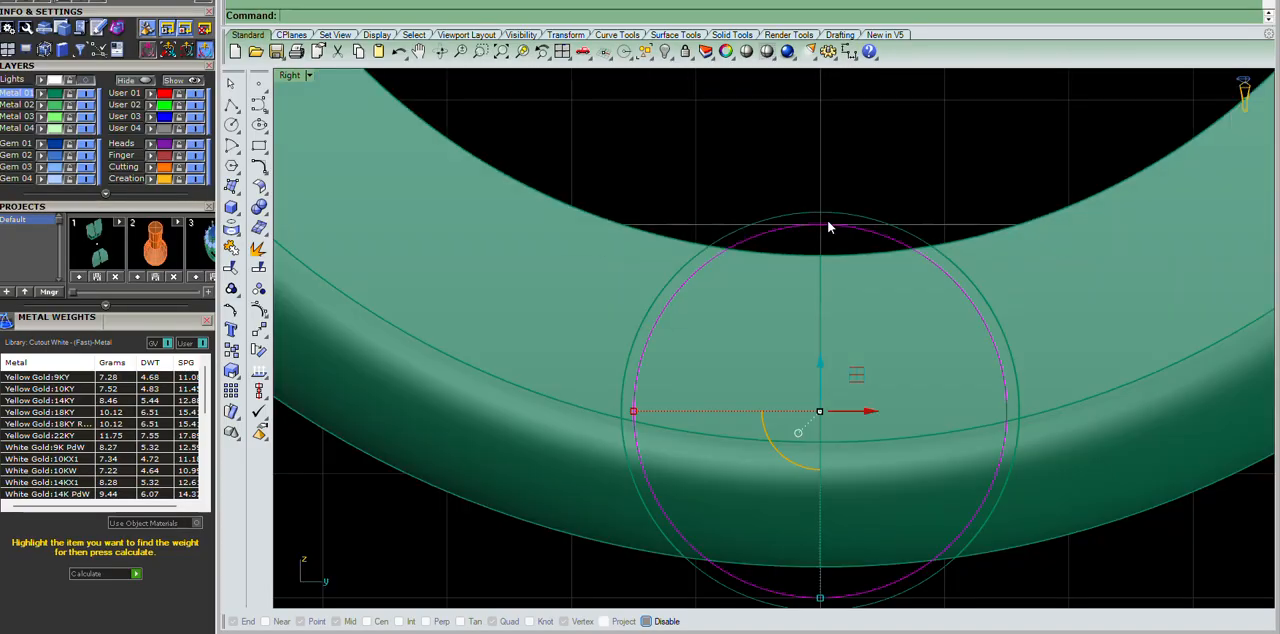
click(1252, 531)
click(907, 350)
scroll(798, 271, down, 6)
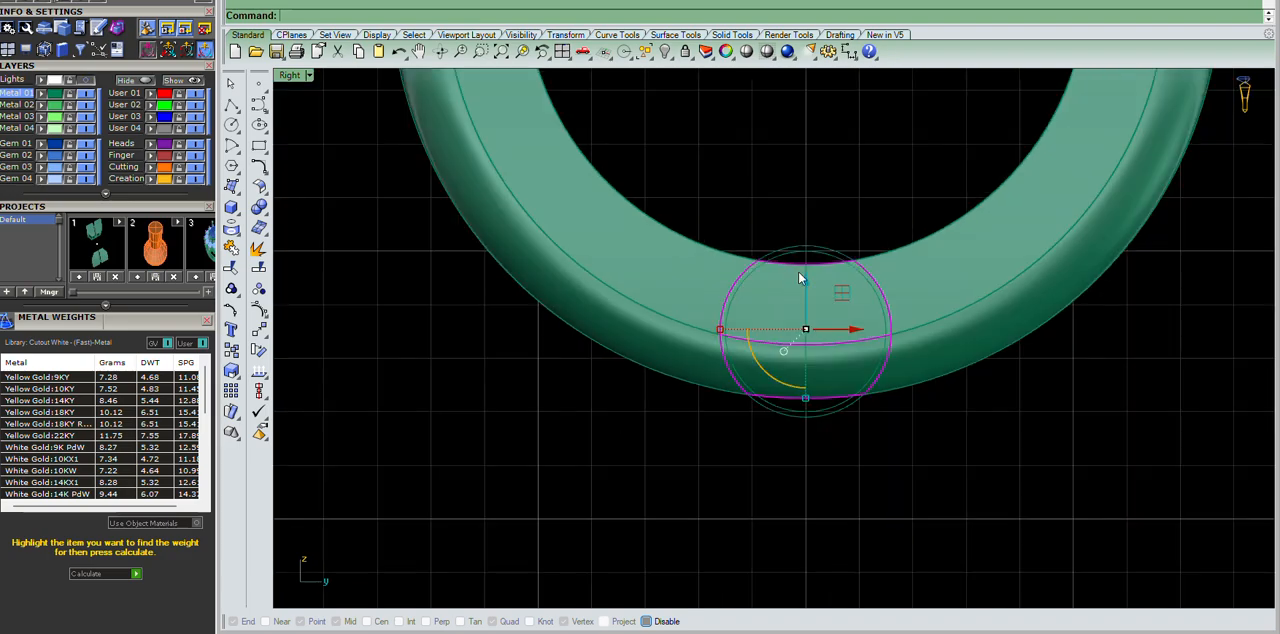
scroll(806, 264, up, 9)
scroll(825, 242, down, 5)
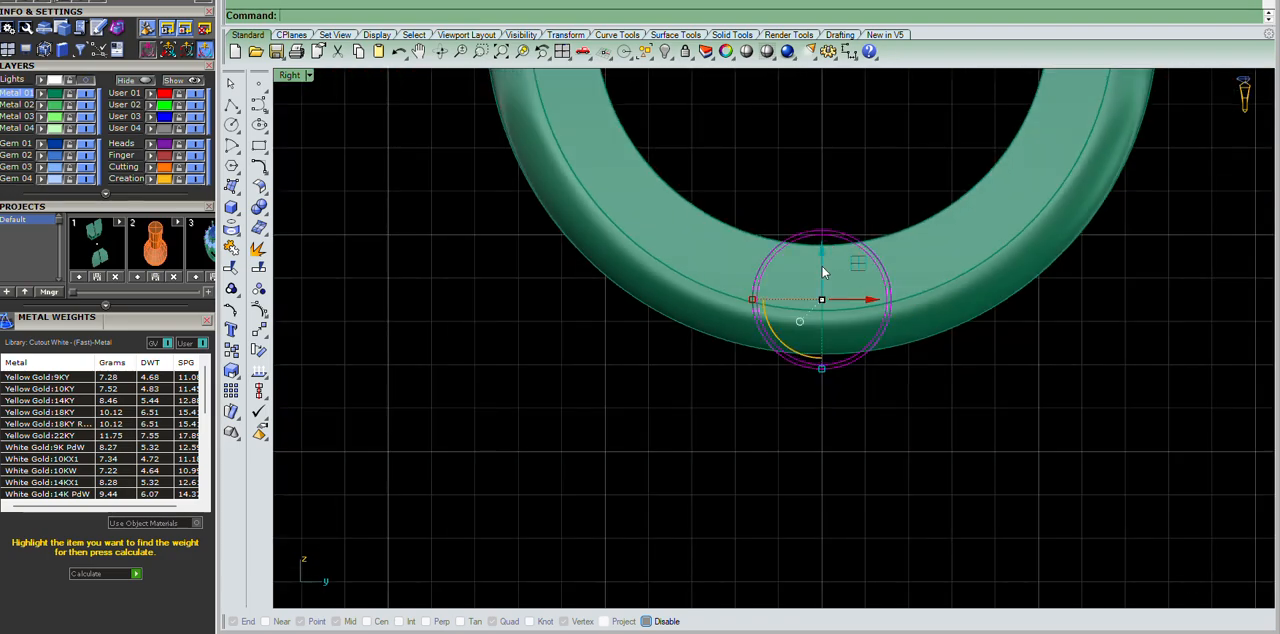
scroll(775, 268, up, 3)
scroll(775, 268, down, 5)
click(1061, 331)
scroll(790, 233, up, 4)
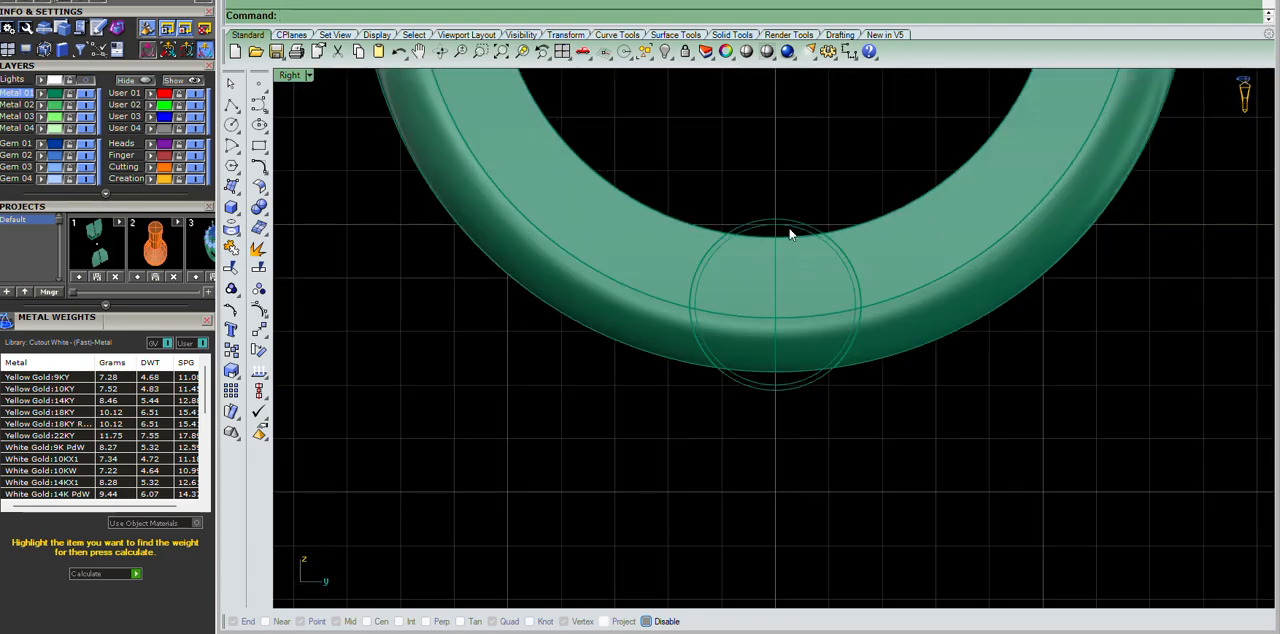
scroll(806, 340, up, 5)
scroll(971, 366, down, 3)
Draw a circle of diameter 0.8 in the Right view, snapped to the centre of the two concentric hinge circles.
click(819, 259)
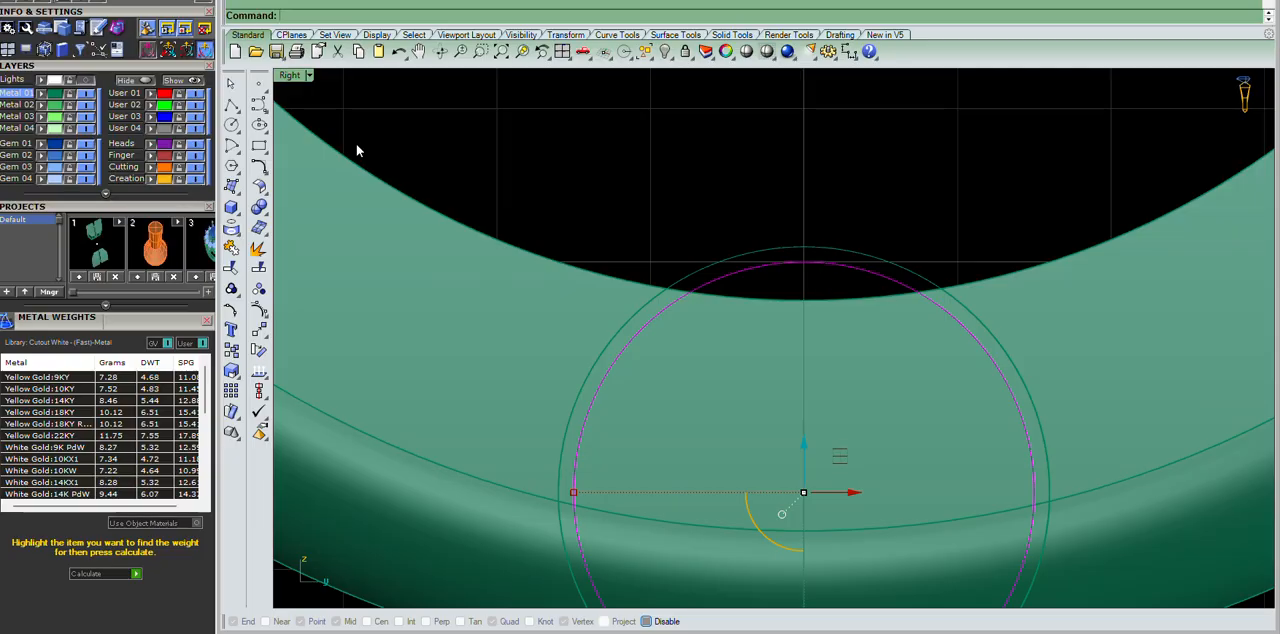
click(231, 124)
scroll(866, 246, down, 5)
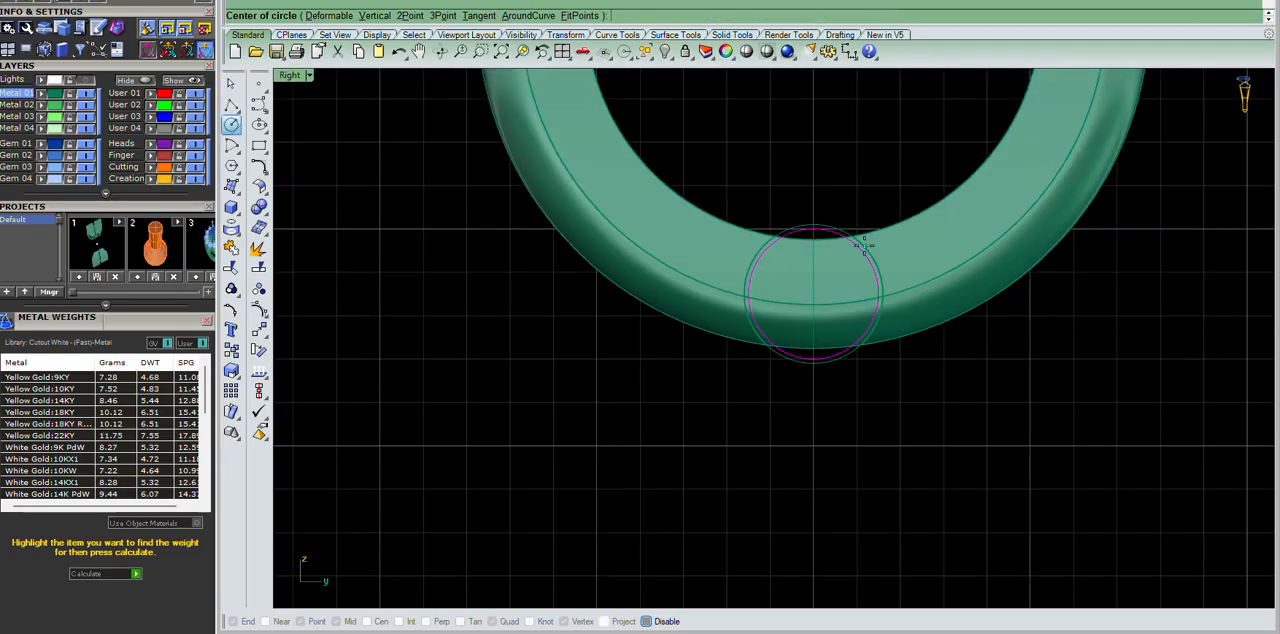
scroll(845, 300, up, 4)
key(alt)
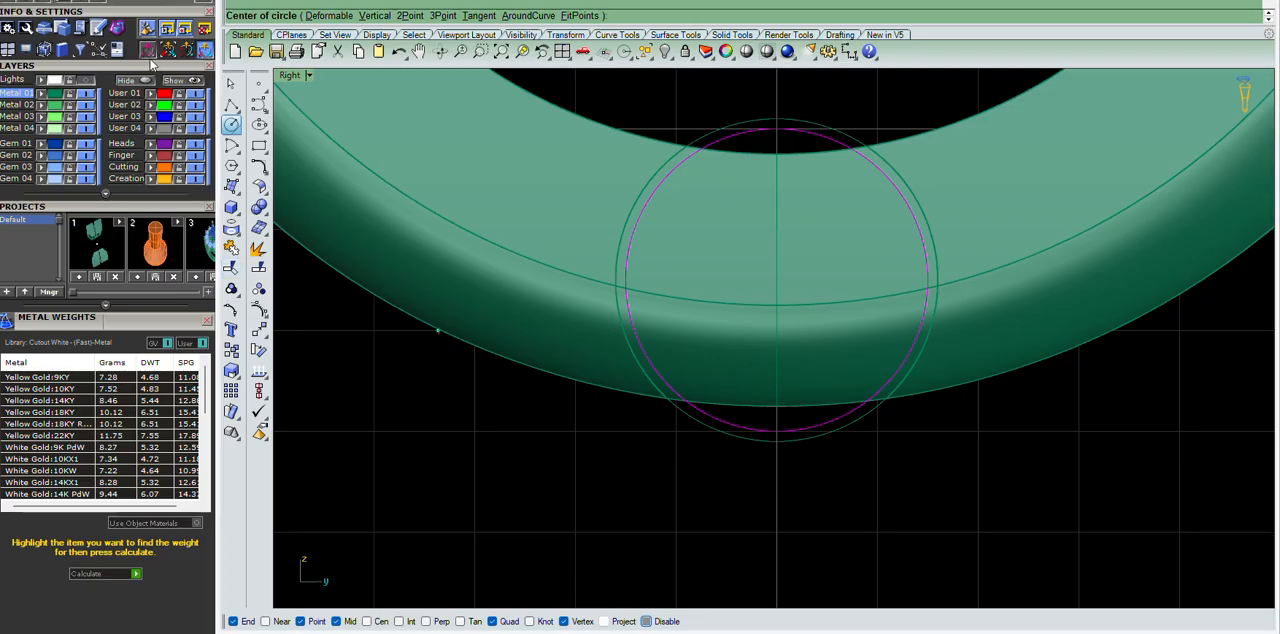
scroll(136, 118, up, 2)
click(119, 57)
click(99, 55)
click(61, 54)
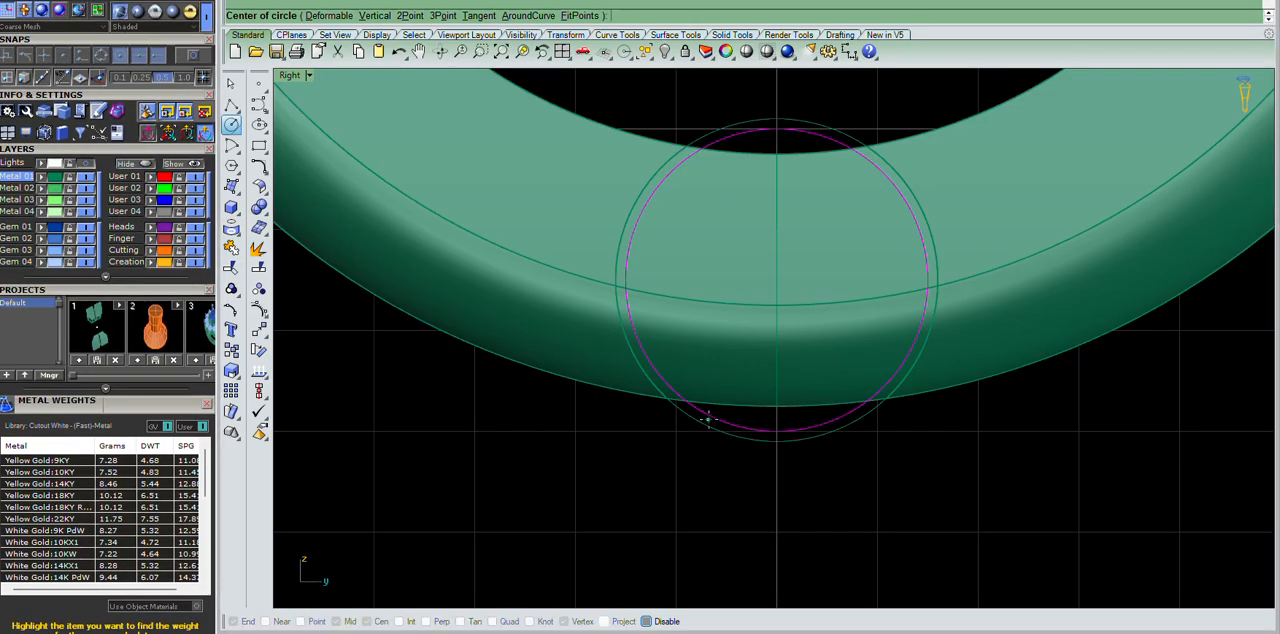
scroll(731, 410, down, 6)
scroll(785, 413, up, 4)
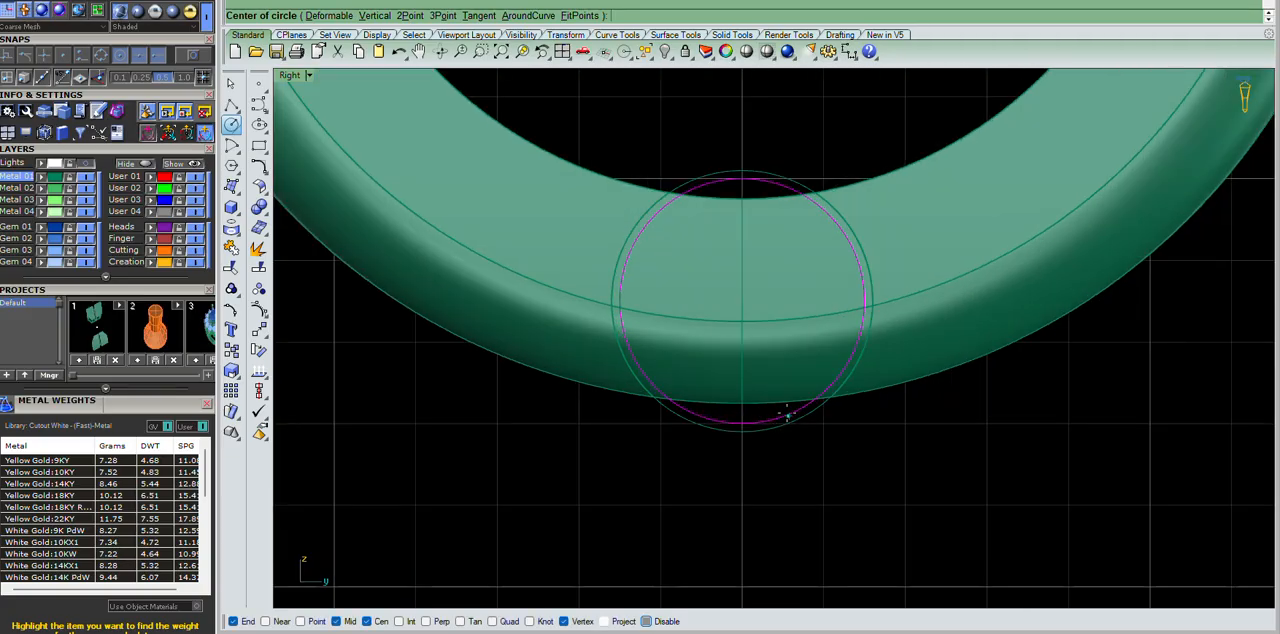
click(785, 413)
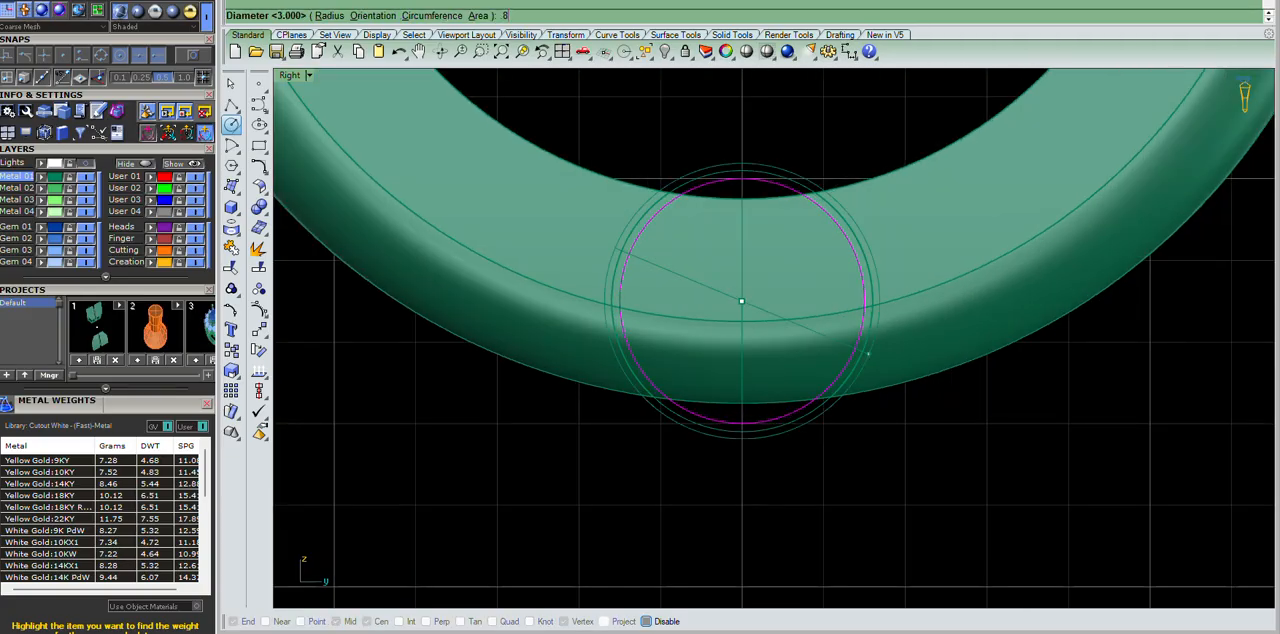
key(Return)
Wire-cut a through hole in the bottom hinge piece with the 0.8 circle and remove the core.
drag(672, 140, 845, 430)
scroll(775, 194, up, 6)
ctrl+drag(857, 118, 621, 251)
scroll(845, 214, down, 10)
scroll(816, 238, up, 8)
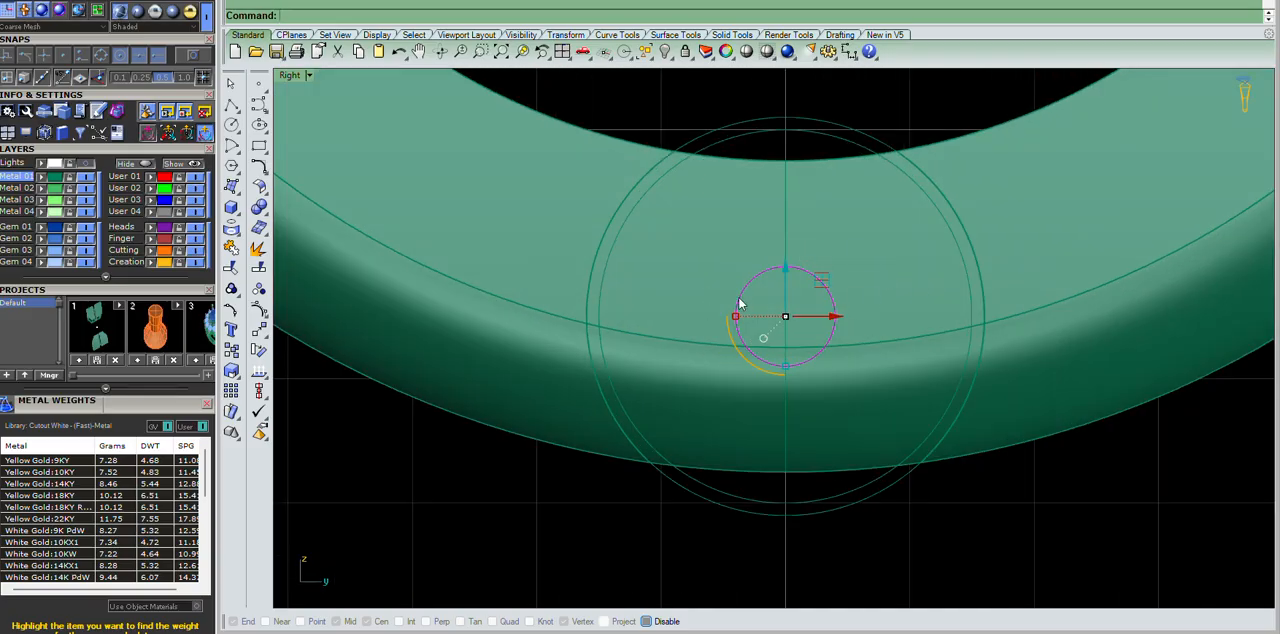
right_click(753, 141)
click(845, 234)
right_click(845, 234)
right_click(845, 234)
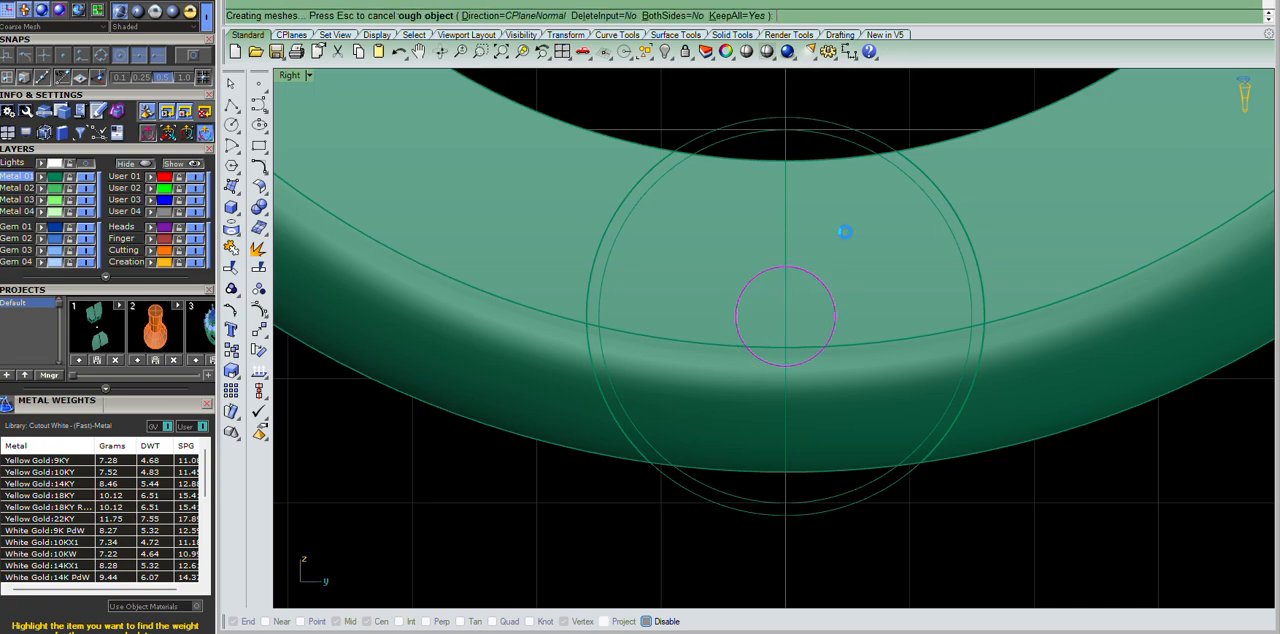
key(Escape)
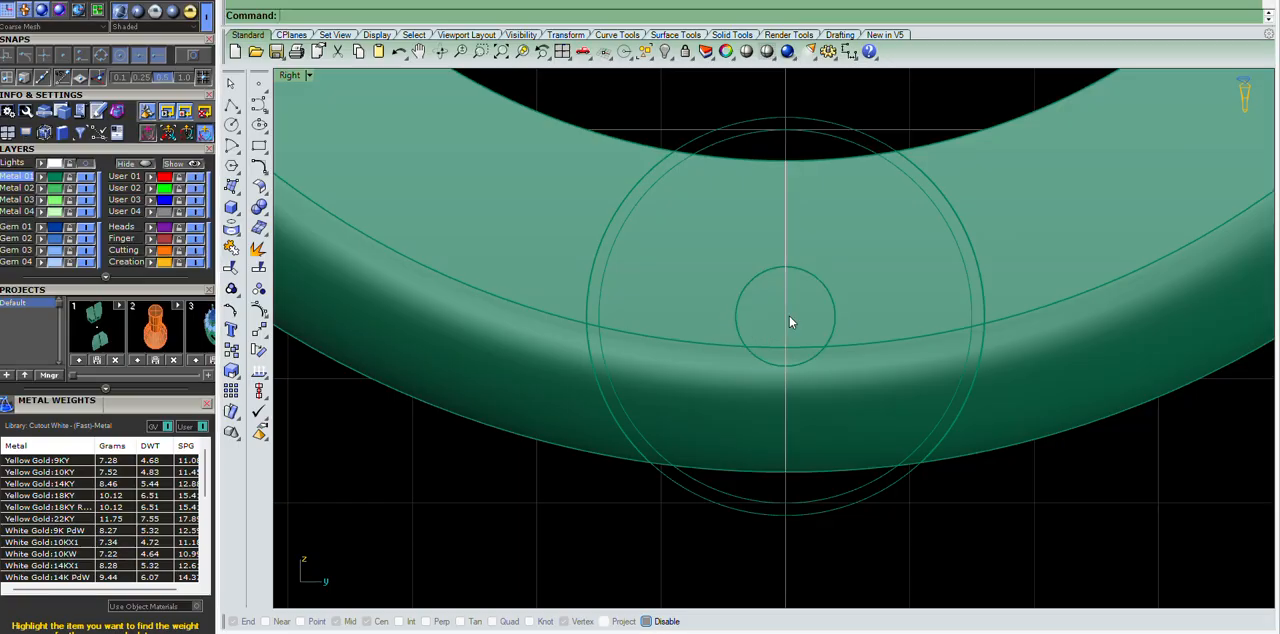
scroll(800, 321, down, 5)
scroll(771, 257, up, 6)
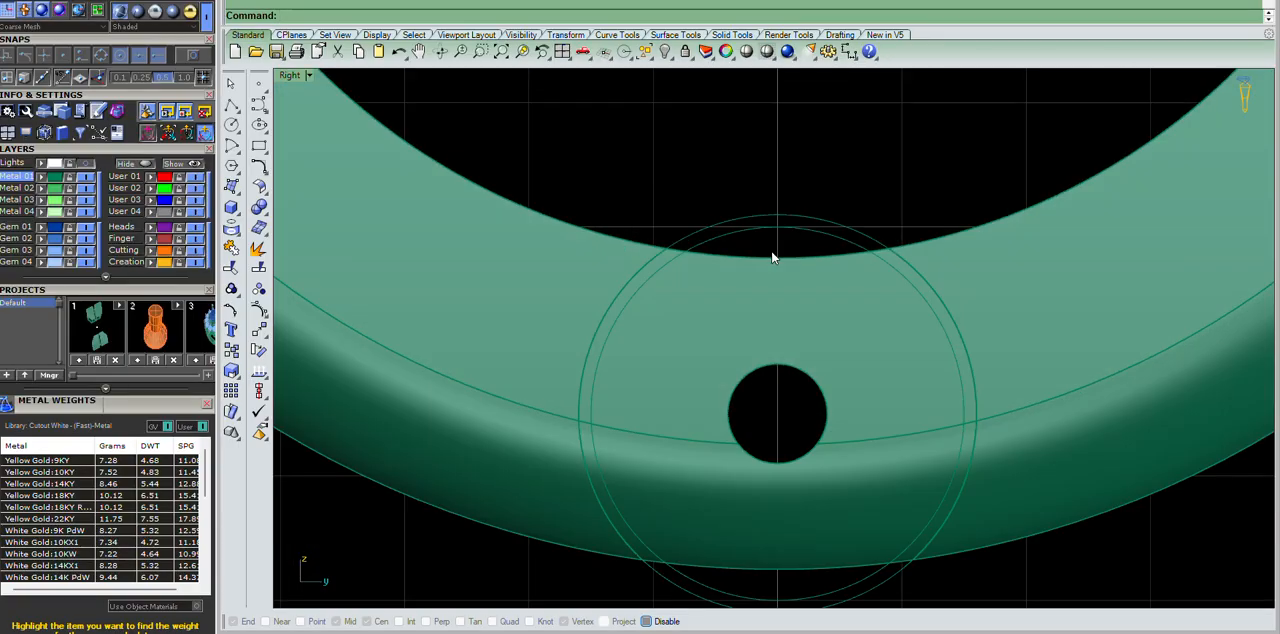
Isolate the bottom hinge piece and its circles by hiding everything else, and show them in the Top view.
scroll(913, 265, down, 2)
click(828, 213)
right_drag(828, 213, 828, 223)
drag(828, 126, 795, 204)
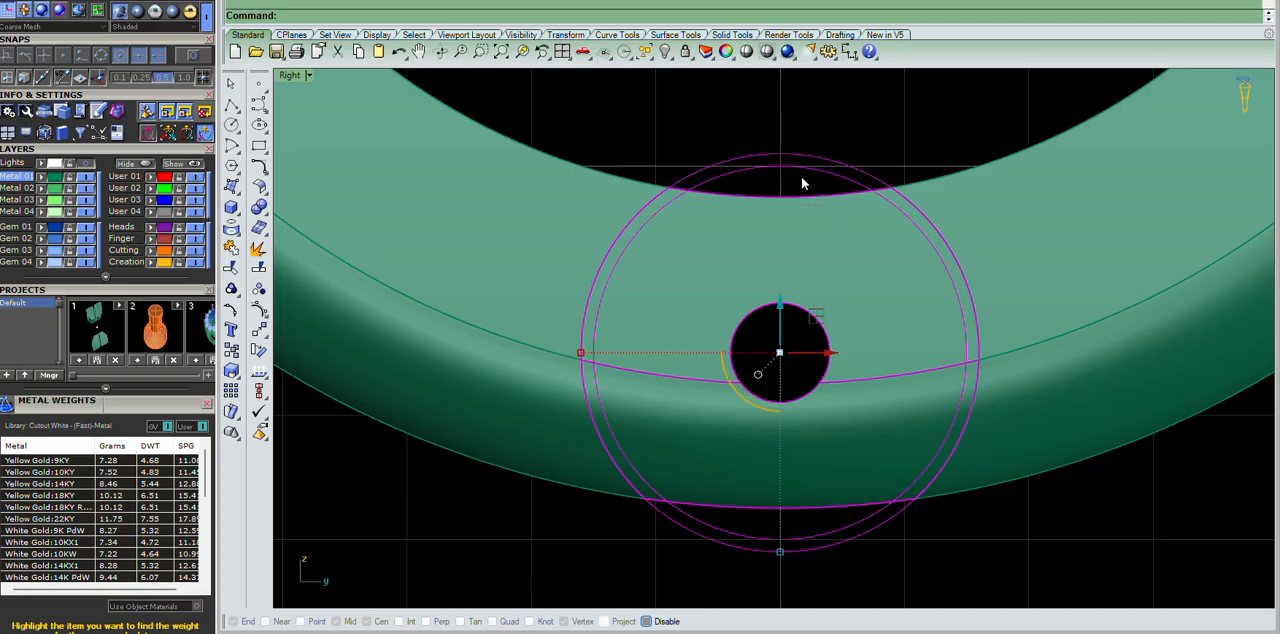
scroll(801, 176, down, 6)
text(i)
key(Return)
text(h)
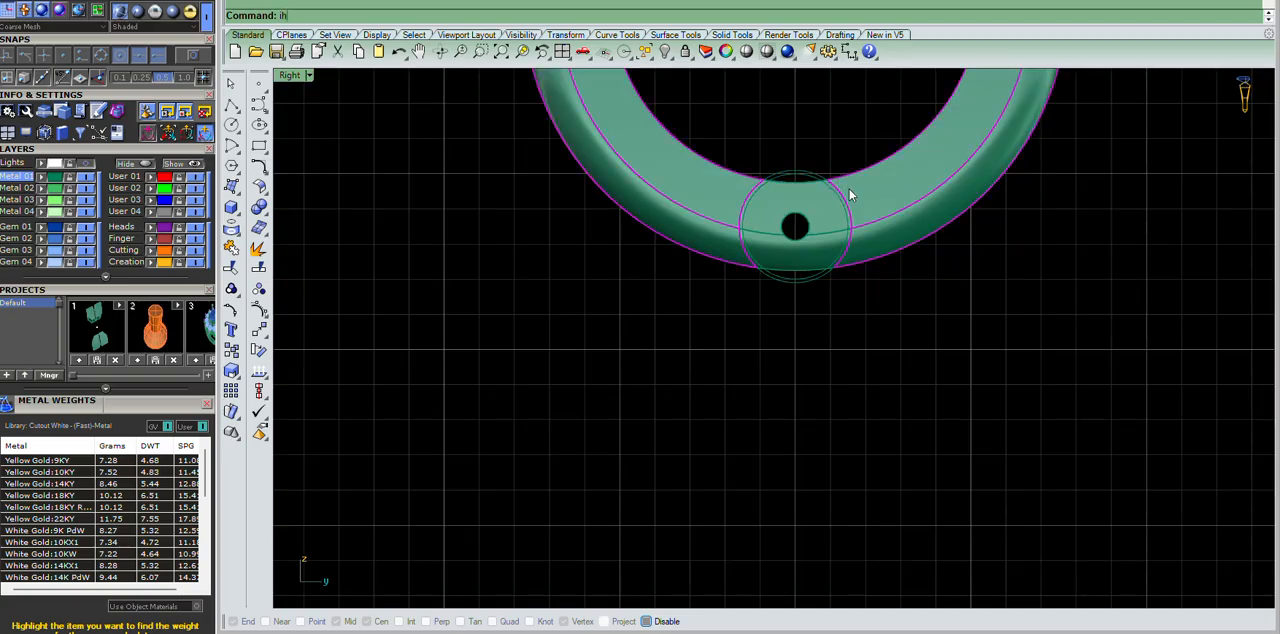
key(Return)
text(t)
key(Return)
scroll(691, 266, up, 8)
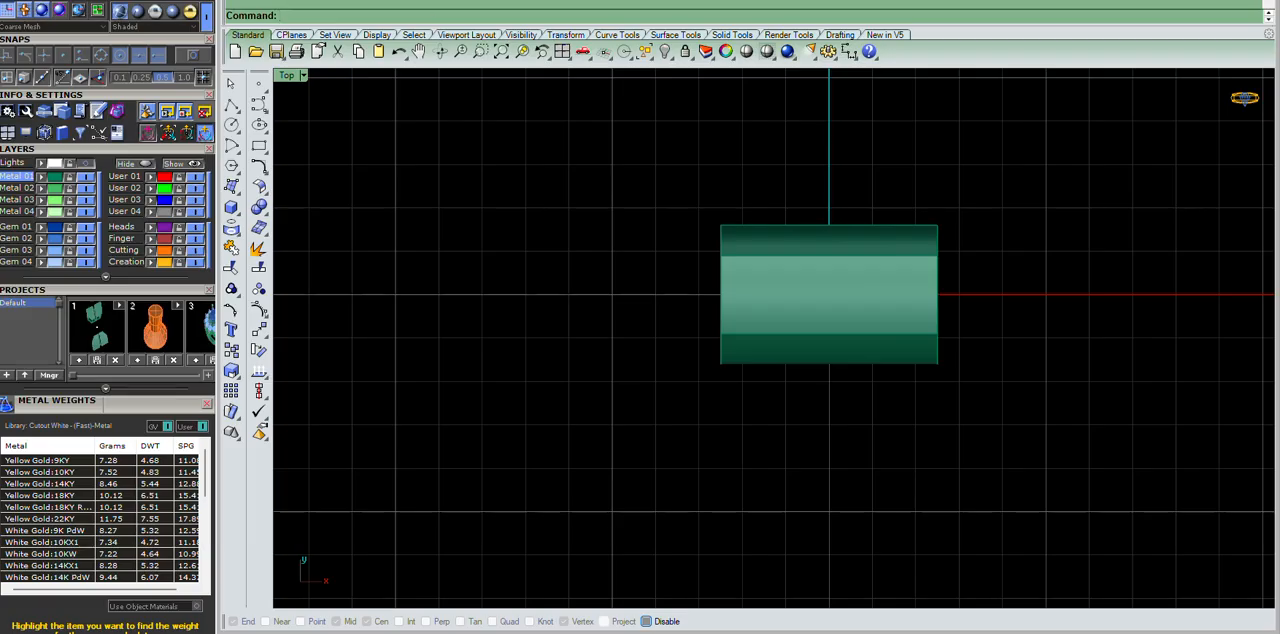
click(218, 0)
click(244, 15)
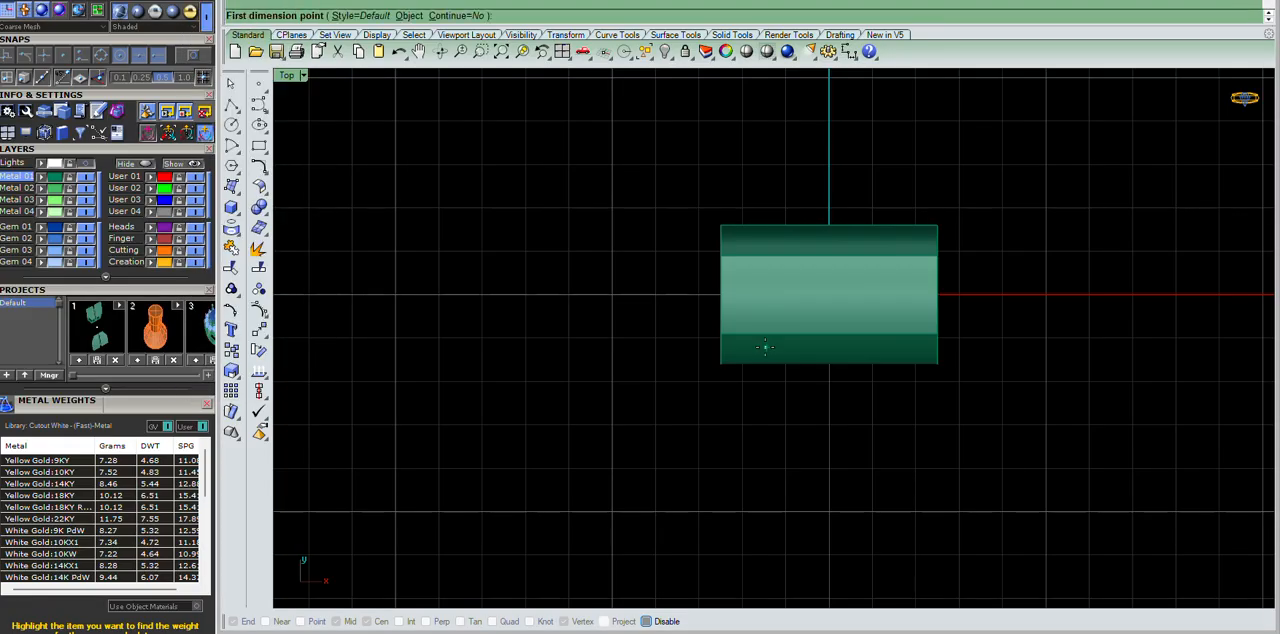
click(720, 254)
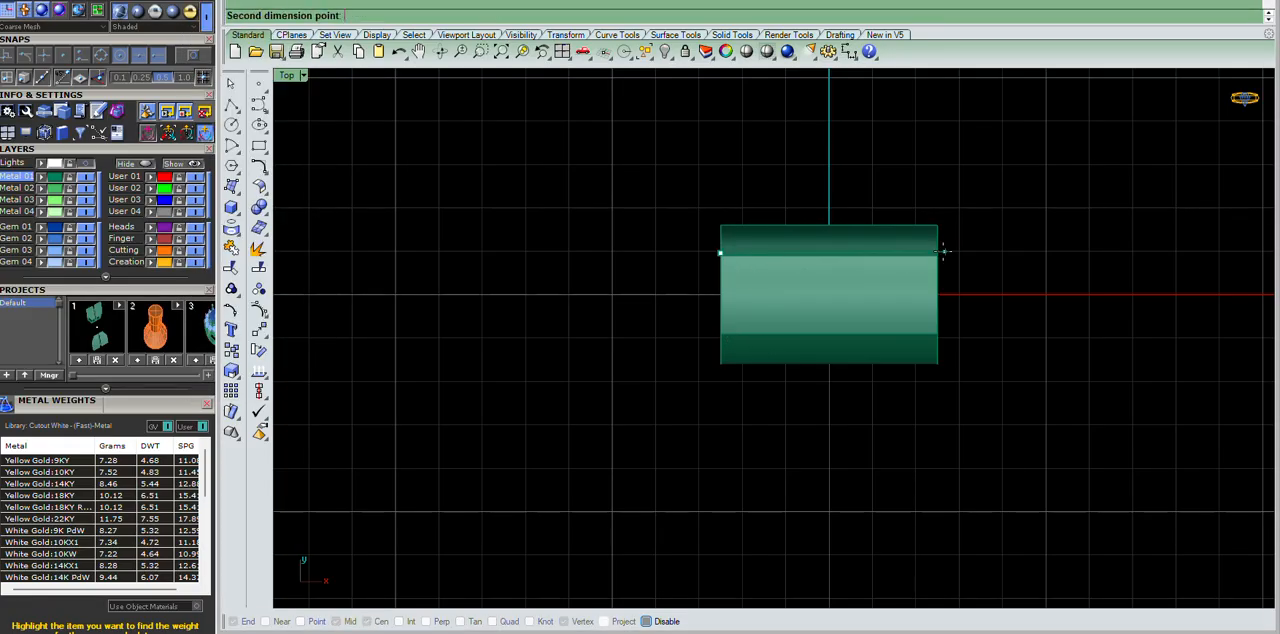
key(Escape)
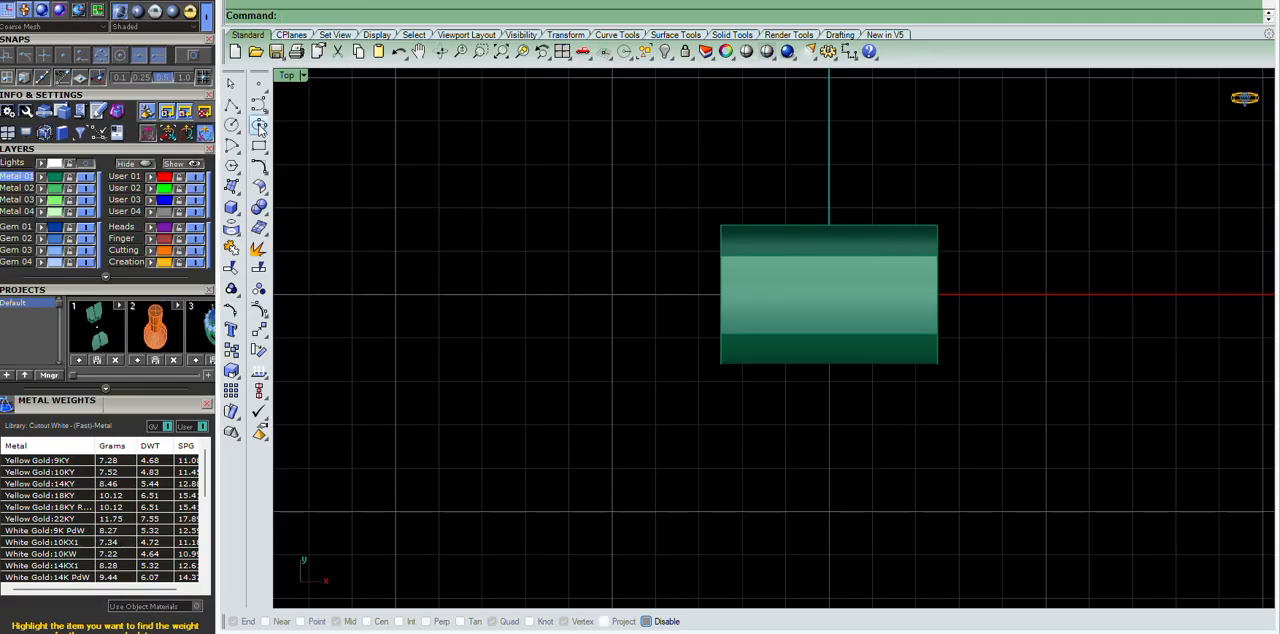
Measure the hinge piece's length along X in the Top view with a dimension placed beside it.
click(208, 0)
click(240, 40)
click(208, 0)
click(239, 16)
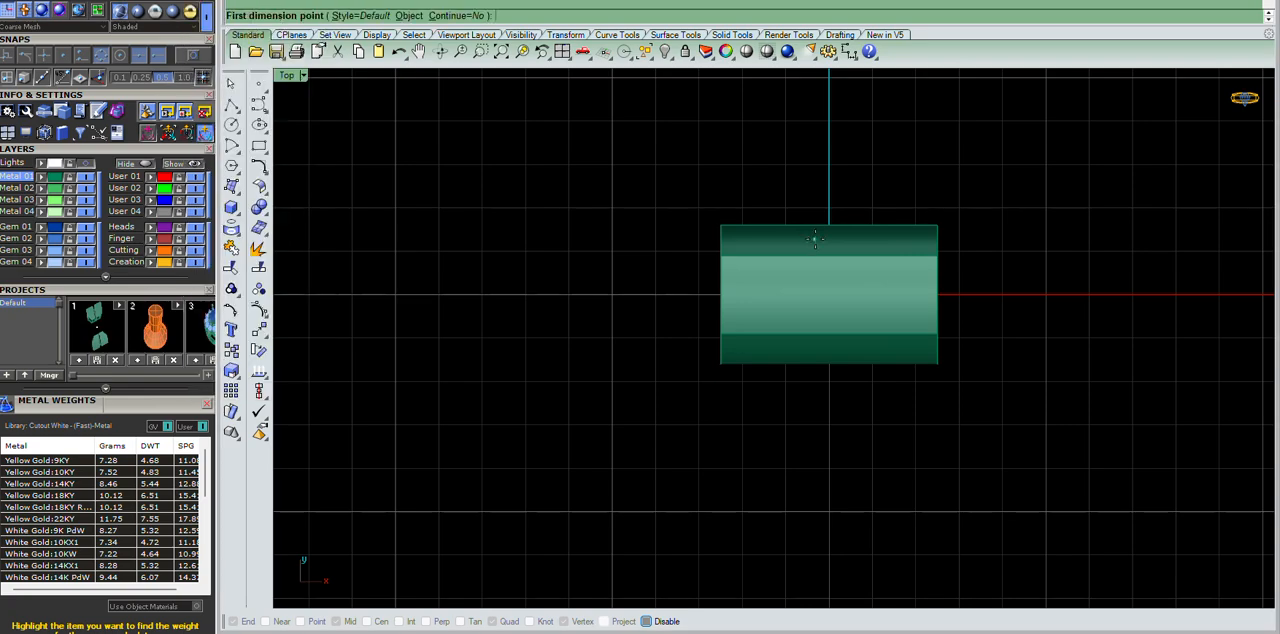
click(716, 253)
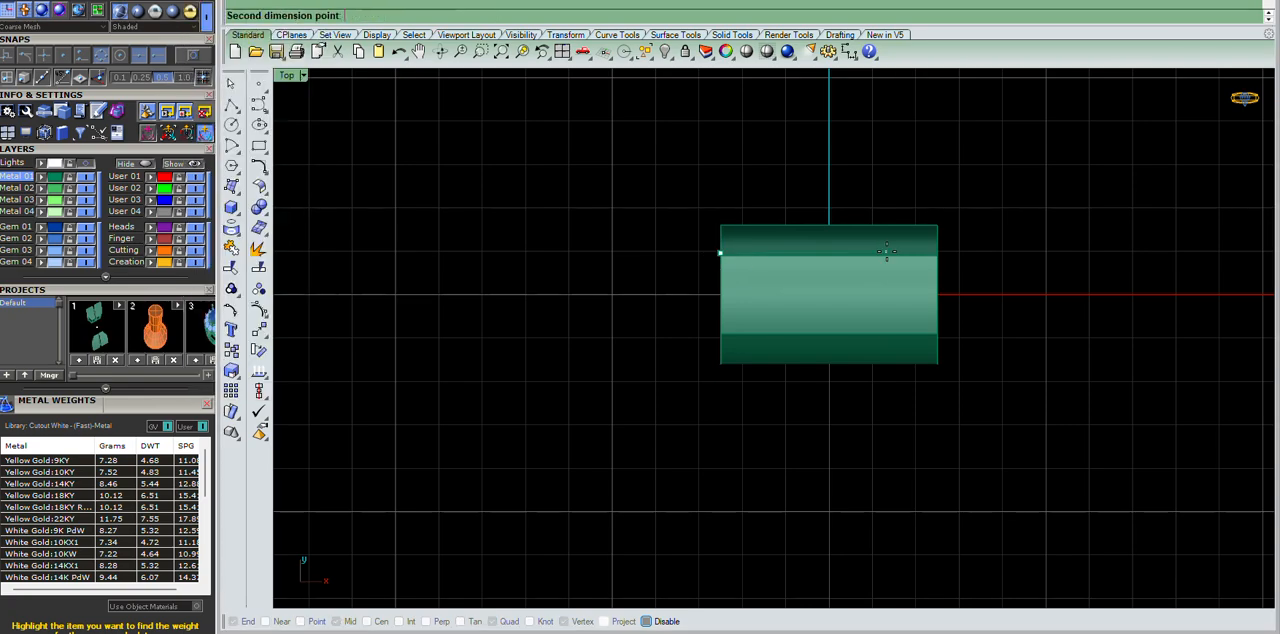
click(938, 253)
click(740, 165)
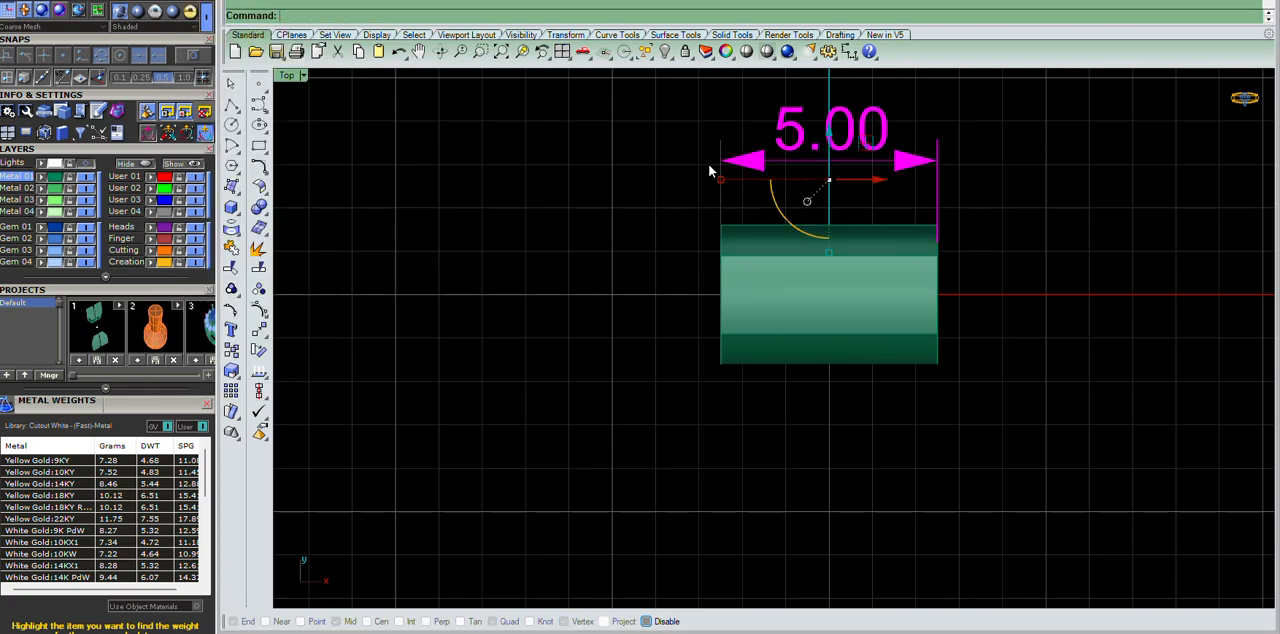
Delete the hinge piece's length dimension after inspecting the piece in perspective.
key(ctrl+F4)
scroll(871, 246, up, 5)
right_drag(941, 215, 885, 222)
scroll(696, 233, down, 4)
drag(1009, 187, 904, 302)
right_drag(850, 275, 726, 178)
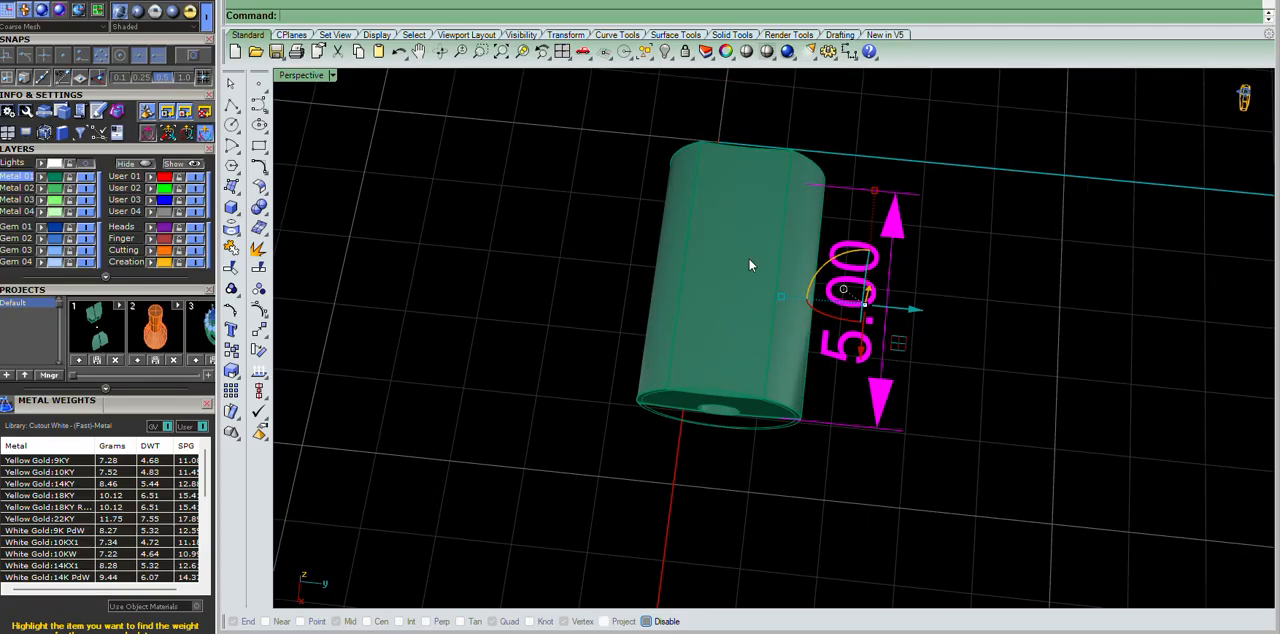
key(ctrl+F1)
scroll(738, 236, up, 8)
click(957, 178)
click(737, 246)
key(Delete)
Draw a line from its midpoint at the origin along Y in the Top view, extending past both sides of the hinge piece.
scroll(742, 245, down, 3)
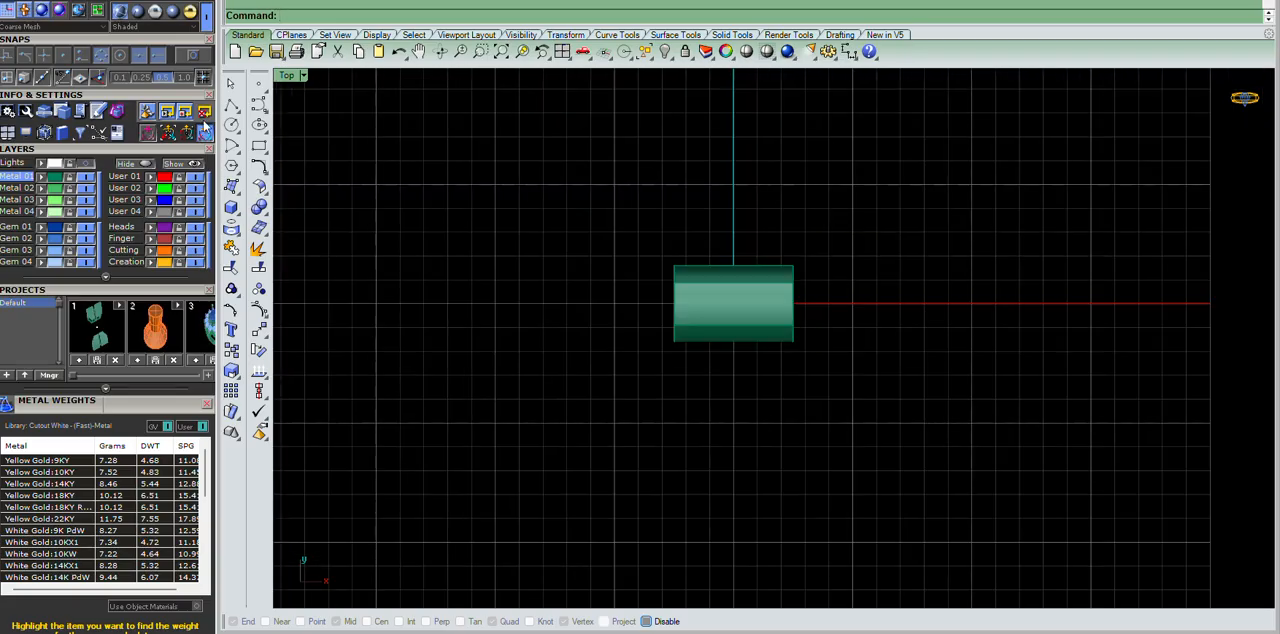
click(231, 105)
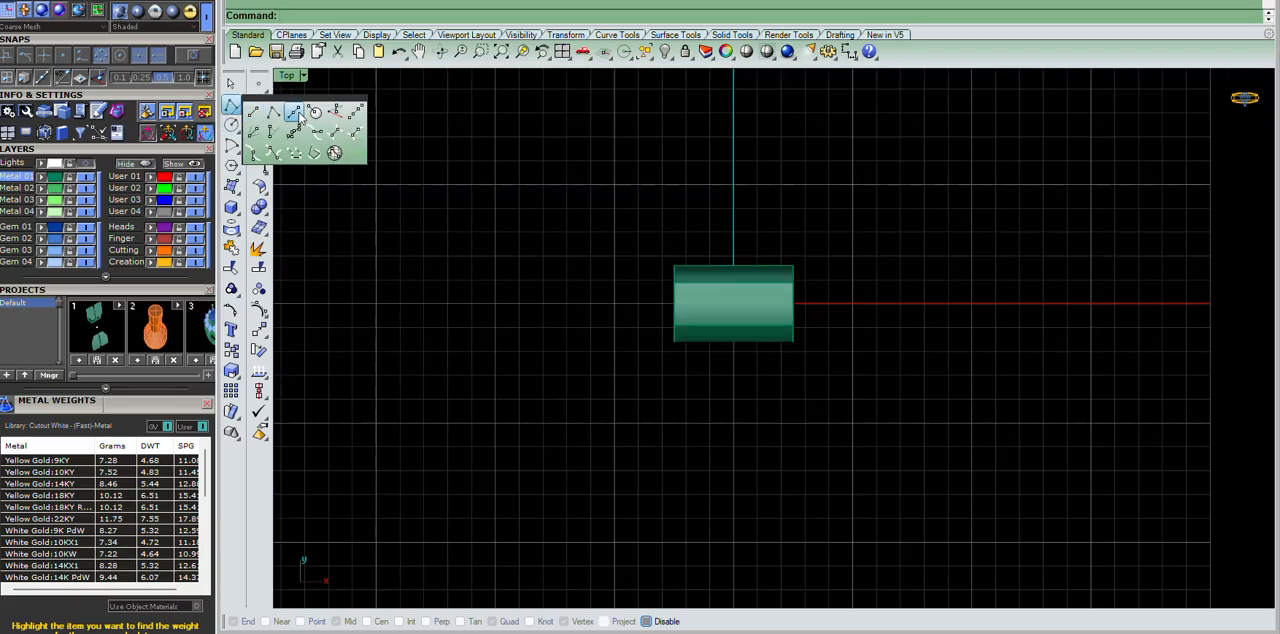
click(297, 114)
click(733, 303)
click(744, 128)
scroll(714, 190, up, 3)
scroll(730, 187, down, 5)
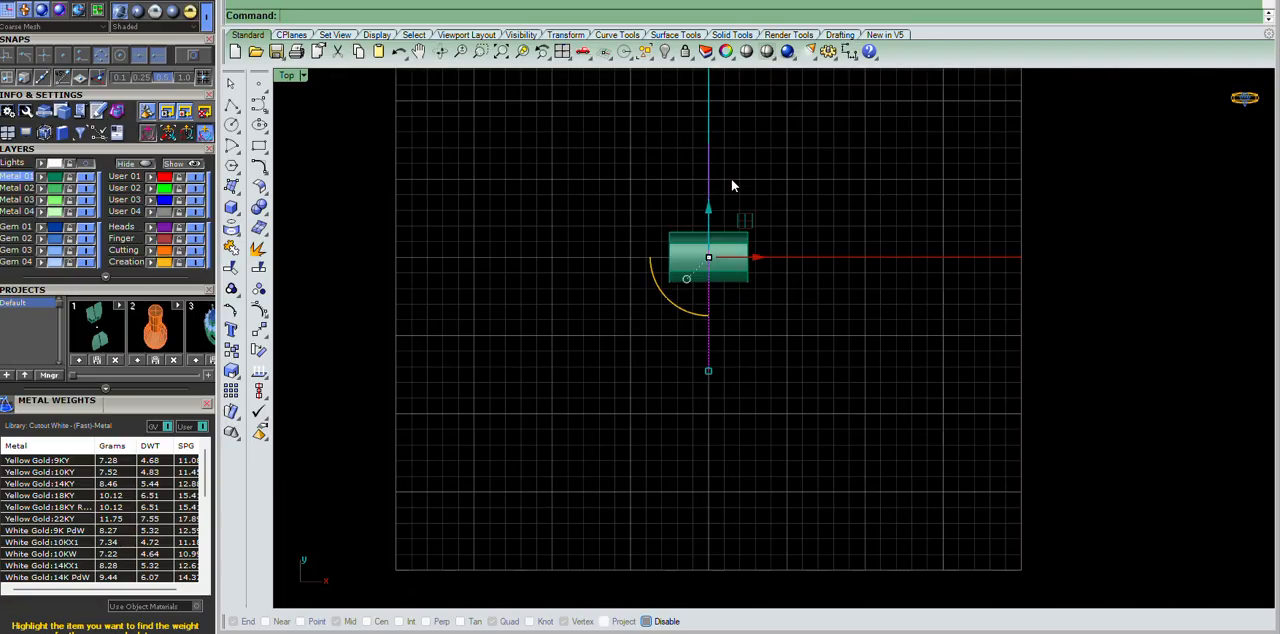
scroll(750, 205, up, 3)
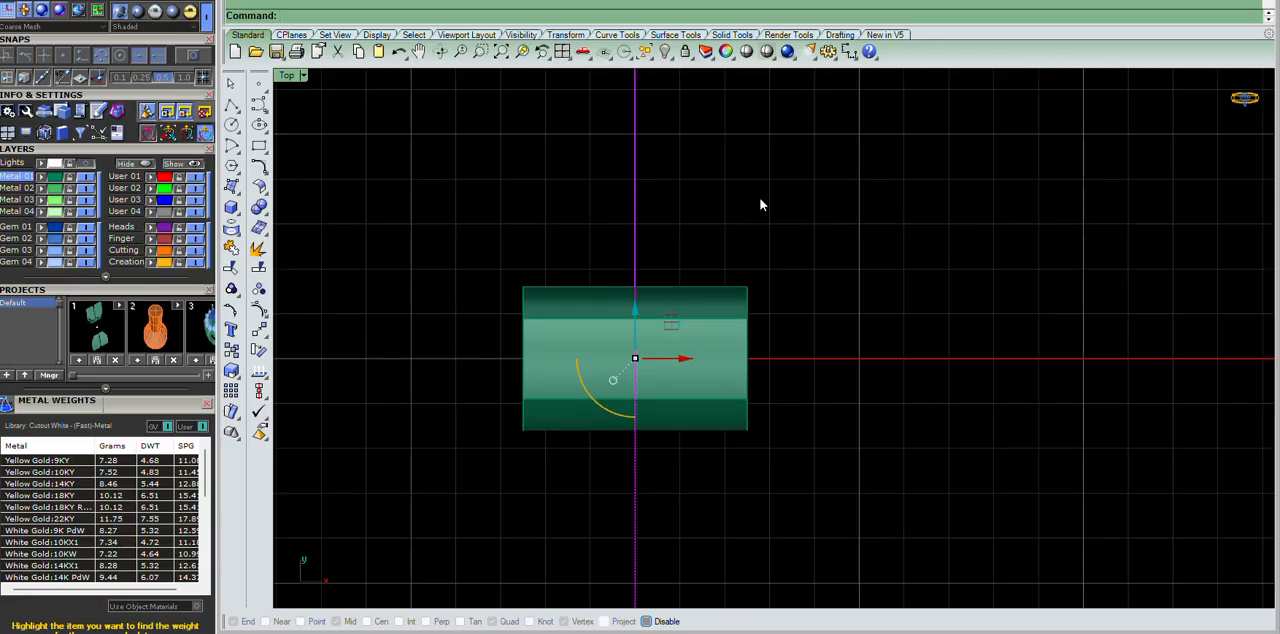
Offset the centre line 2.5 toward positive X so a construction line sits on that end of the hinge piece.
key(o)
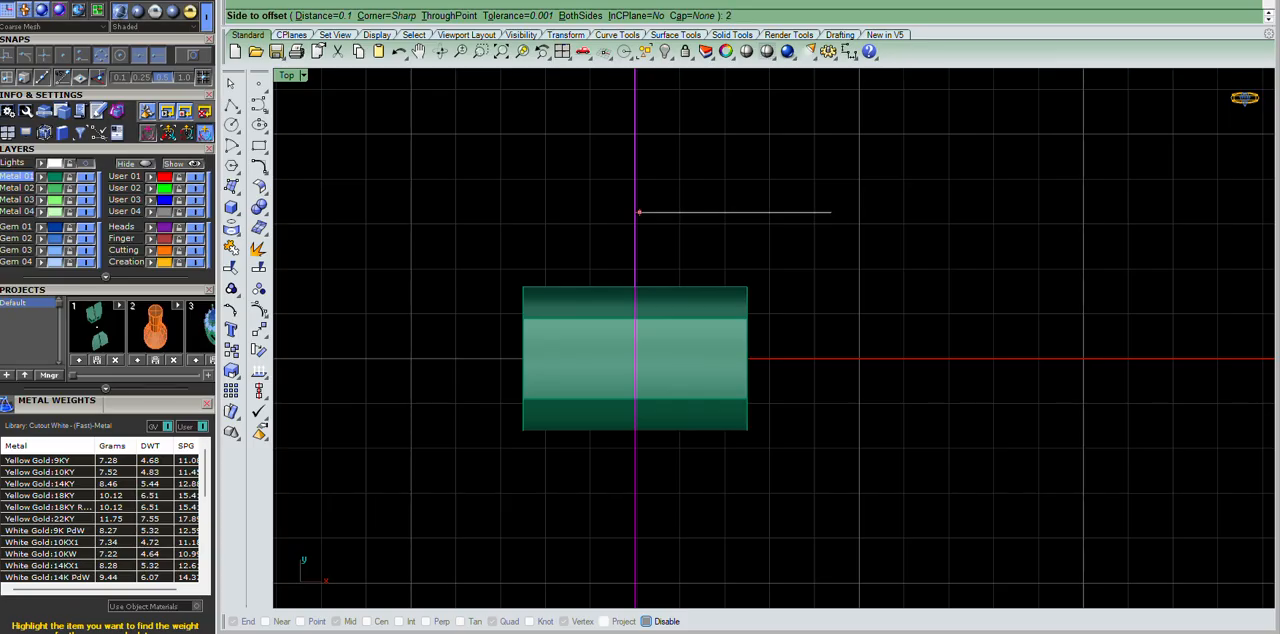
click(833, 214)
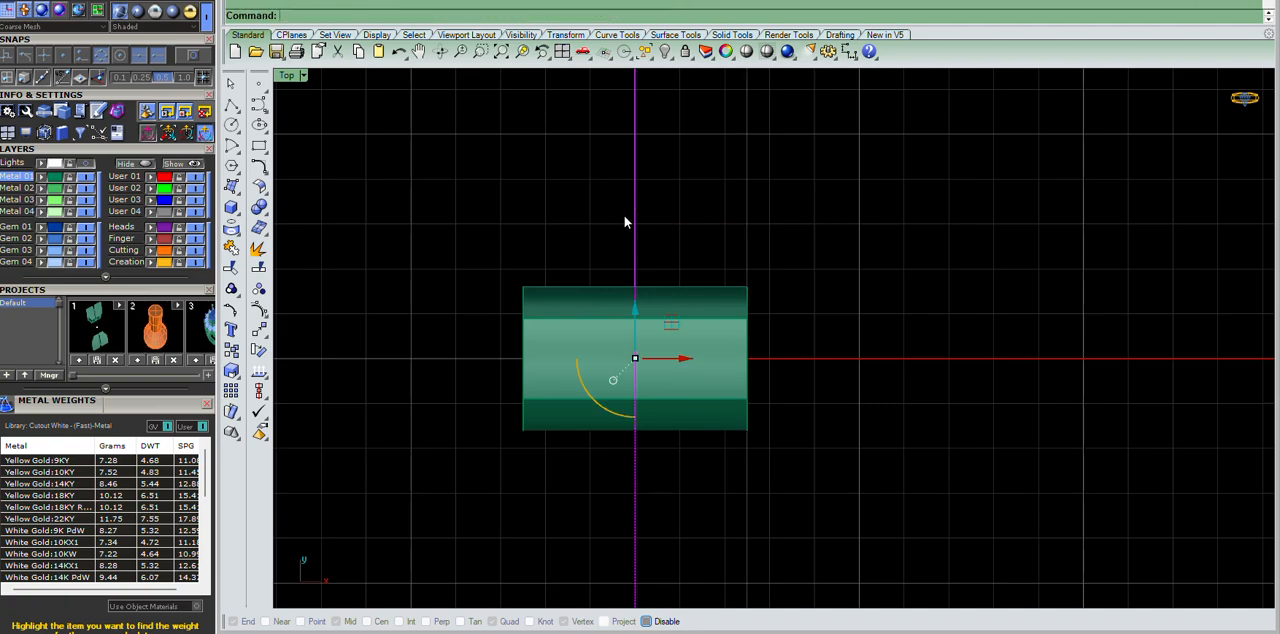
click(602, 246)
drag(830, 148, 720, 199)
scroll(785, 242, down, 2)
right_drag(794, 246, 857, 232)
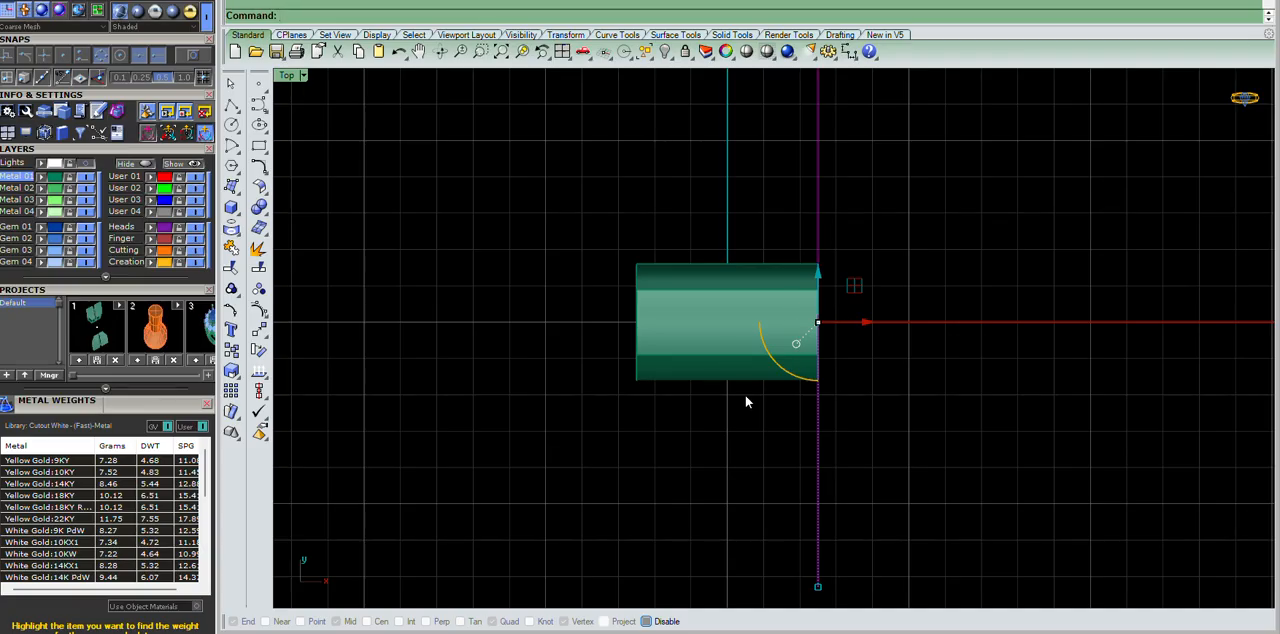
Offset the end line by 5 across the hinge piece toward negative X to mark its opposite end.
right_click(732, 353)
text(5)
key(Return)
click(671, 352)
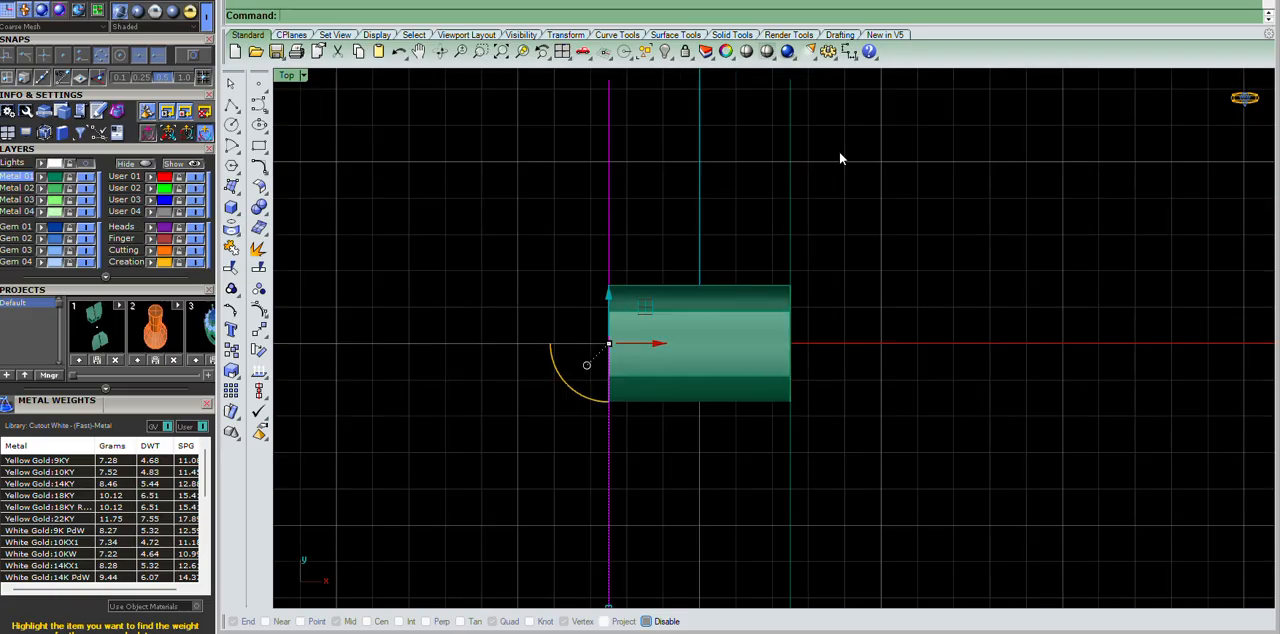
Create 2 tween curves between the lines at the two ends of the hinge piece.
text(TweenCurves)
key(Return)
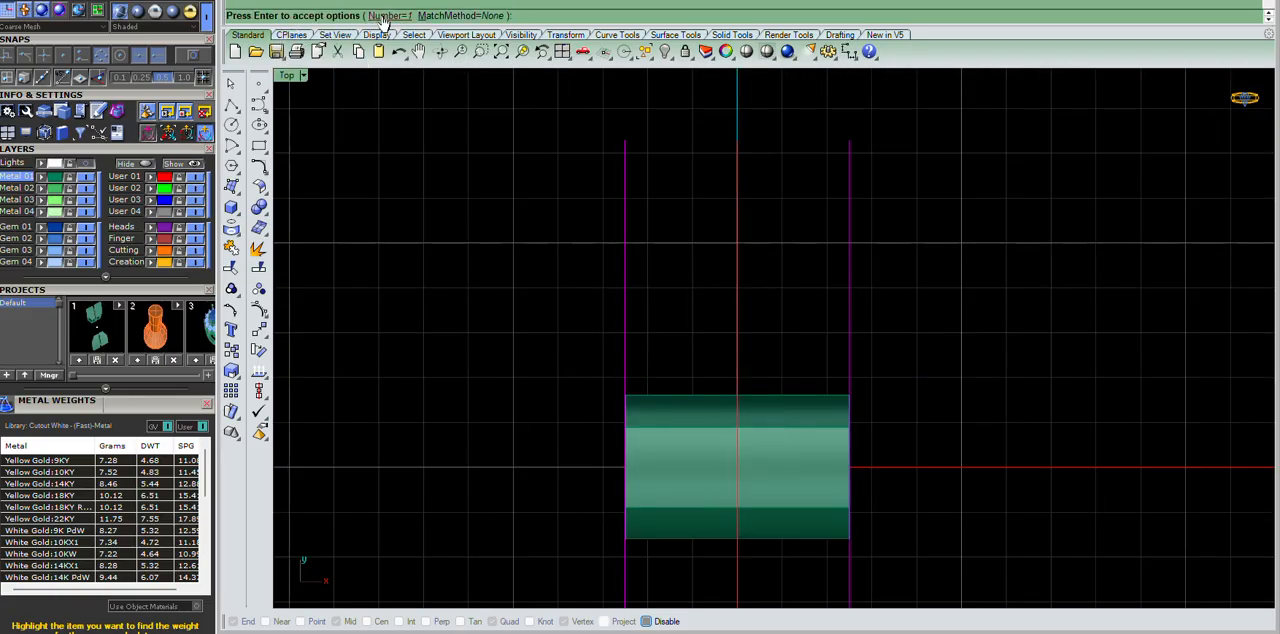
click(388, 16)
text(2)
key(Return)
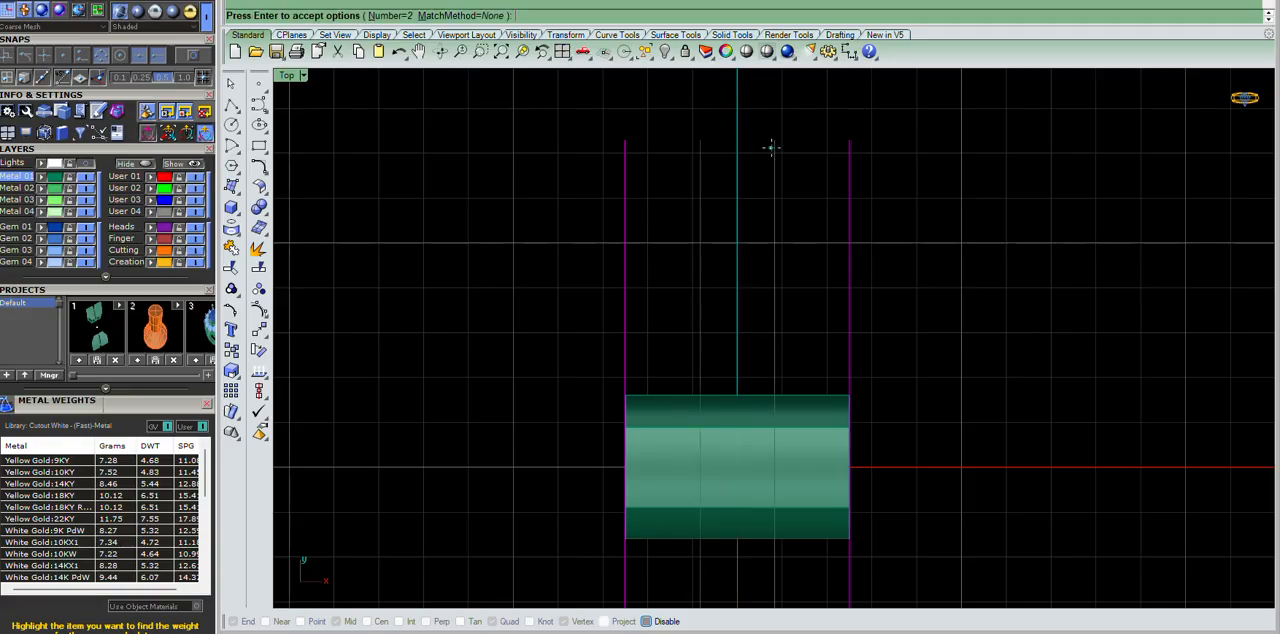
key(Return)
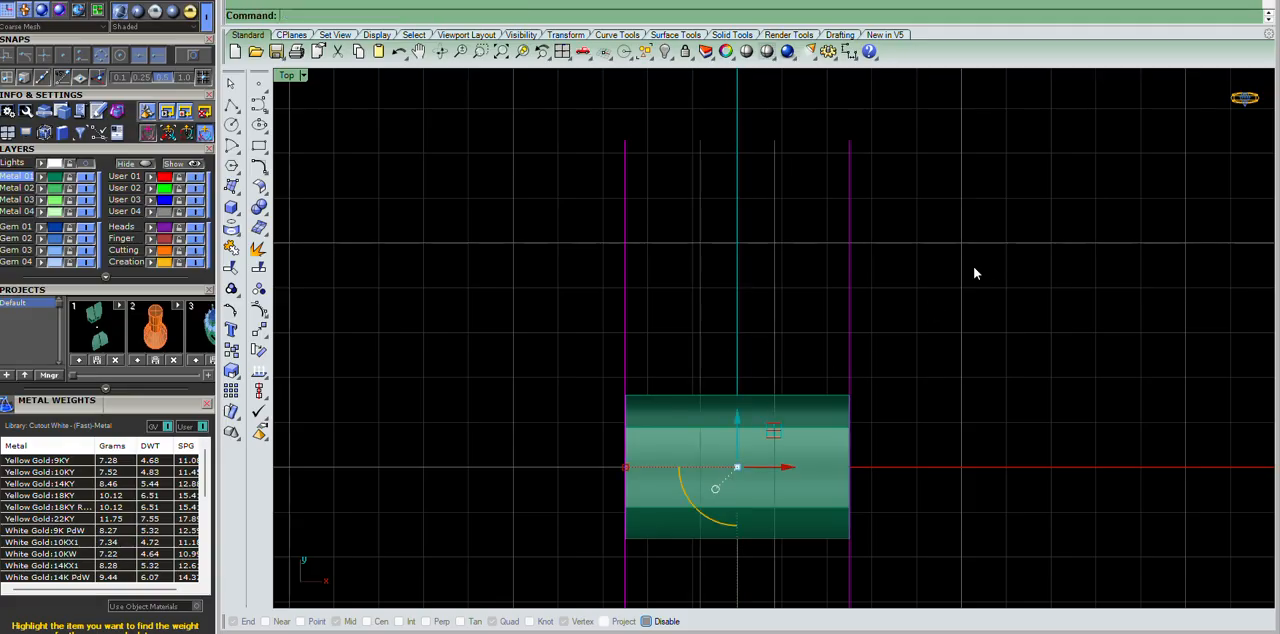
Wire-cut the hinge piece along the tween line on the positive X side, keeping both parts.
scroll(790, 315, down, 5)
scroll(793, 410, up, 5)
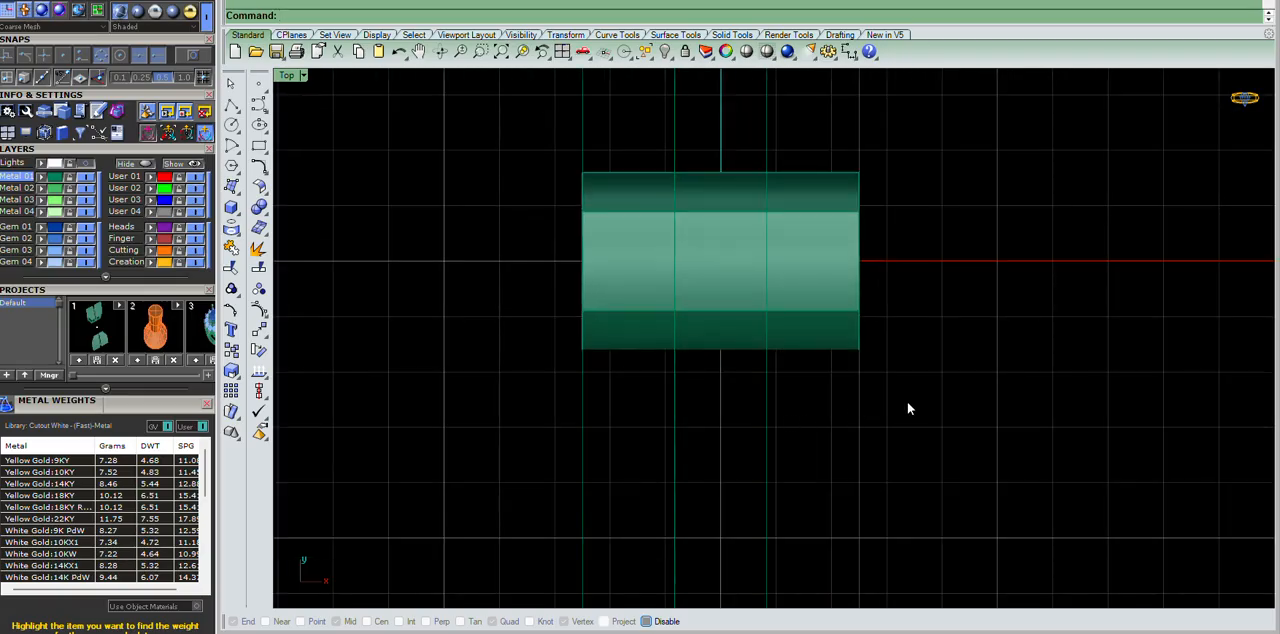
drag(766, 442, 767, 442)
text(wc)
key(Return)
click(846, 266)
key(Return)
key(Return)
Wire-cut the remaining hinge piece along the tween line on the negative X side, keeping both parts.
drag(691, 432, 667, 436)
text(wc)
key(Return)
click(606, 290)
key(Return)
key(Return)
key(Return)
Delete the construction lines used to divide the hinge piece.
click(934, 417)
text(sc)
key(Return)
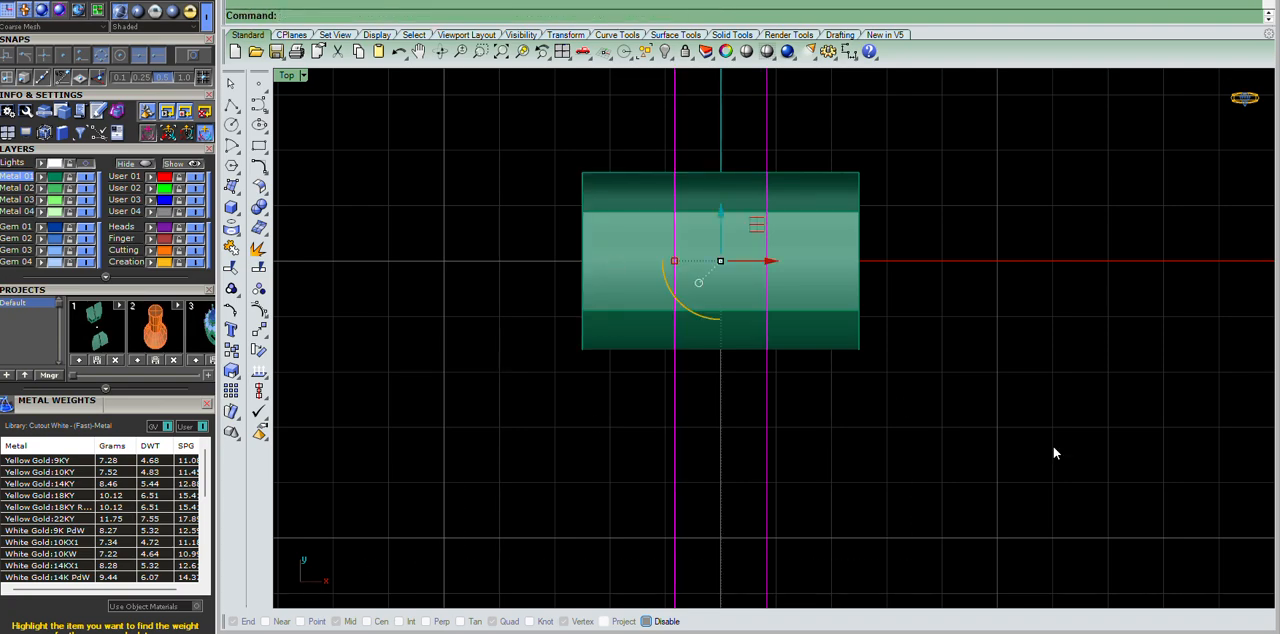
key(Delete)
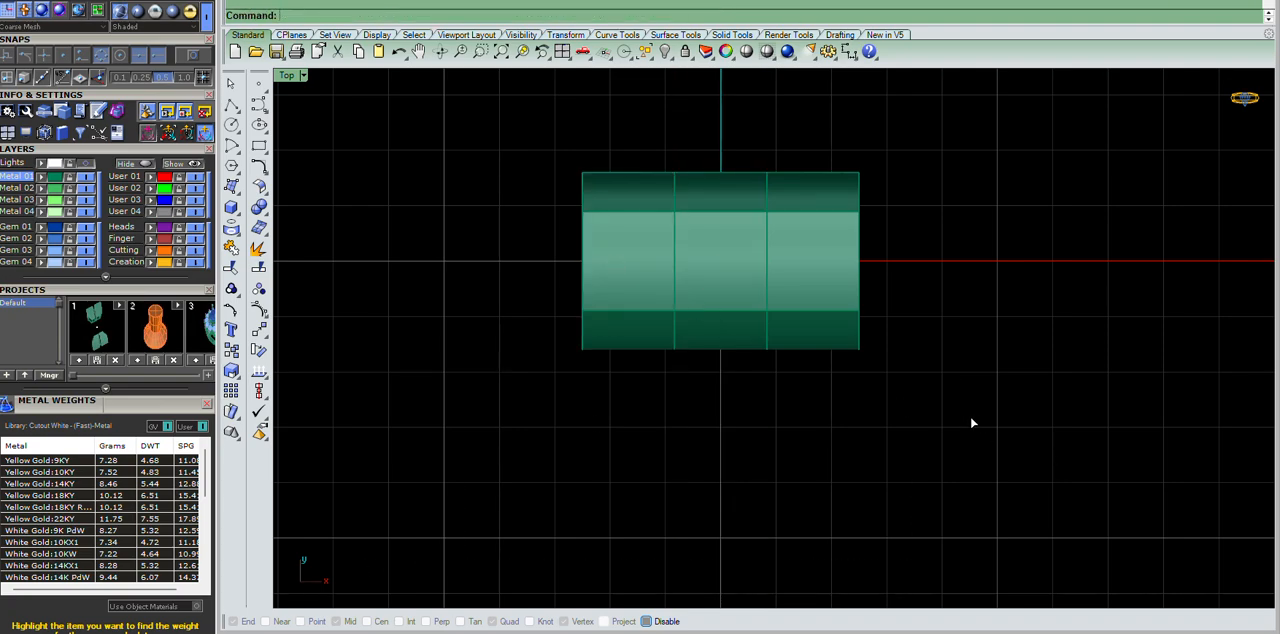
Inspect the cut hinge segments in the Perspective view.
key(ctrl+F4)
right_drag(808, 326, 1060, 300)
click(684, 269)
drag(684, 273, 785, 235)
right_drag(785, 235, 1020, 245)
click(1152, 222)
Examine the inner and outer circles against the hinge's end profile in the Right and Perspective views.
key(ctrl+F3)
scroll(757, 210, up, 5)
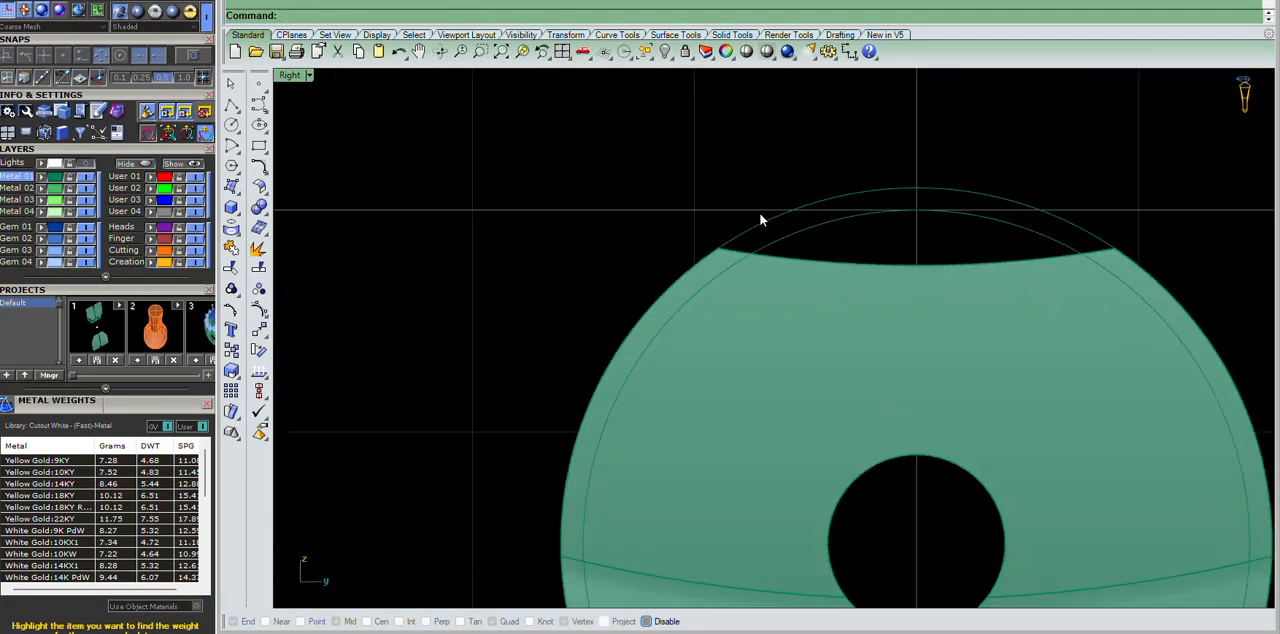
click(871, 268)
scroll(791, 160, down, 5)
scroll(791, 160, down, 4)
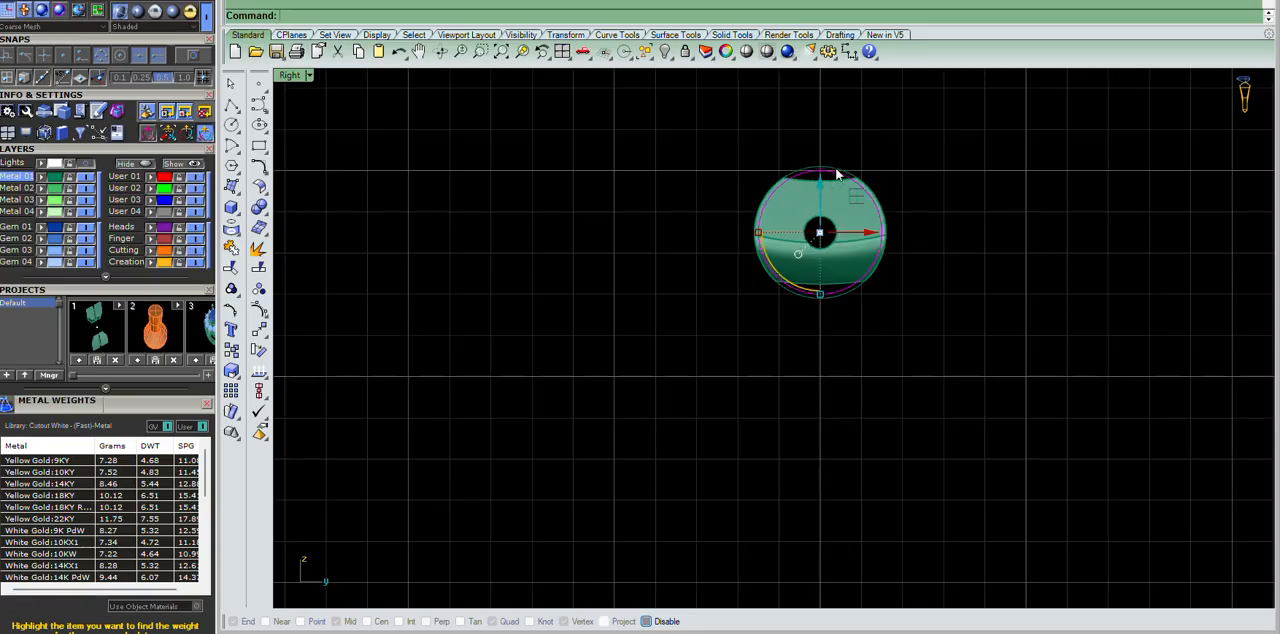
scroll(824, 184, up, 5)
click(1111, 260)
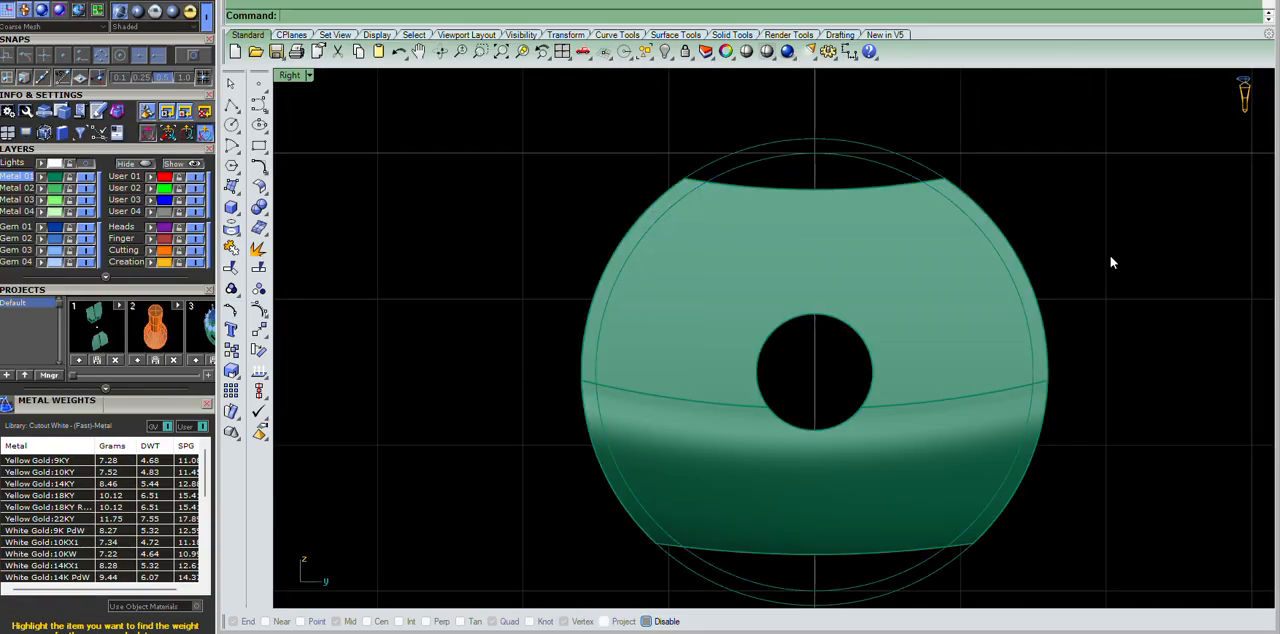
scroll(875, 177, up, 5)
scroll(740, 140, down, 6)
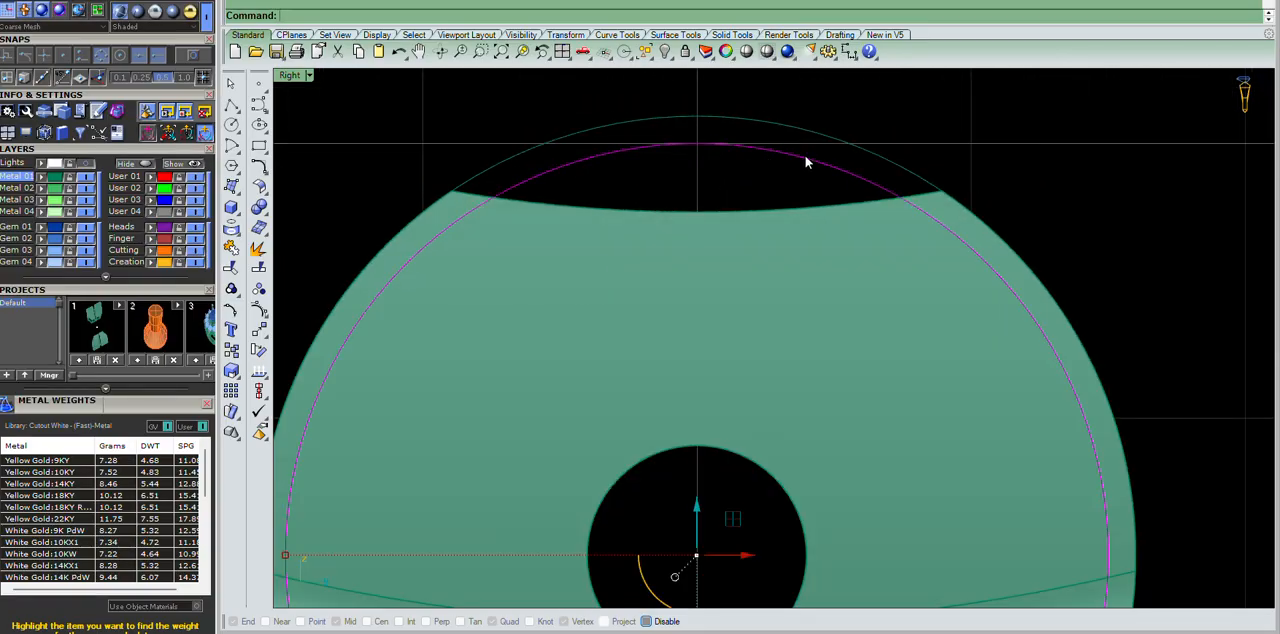
key(ctrl+F4)
right_drag(807, 201, 745, 268)
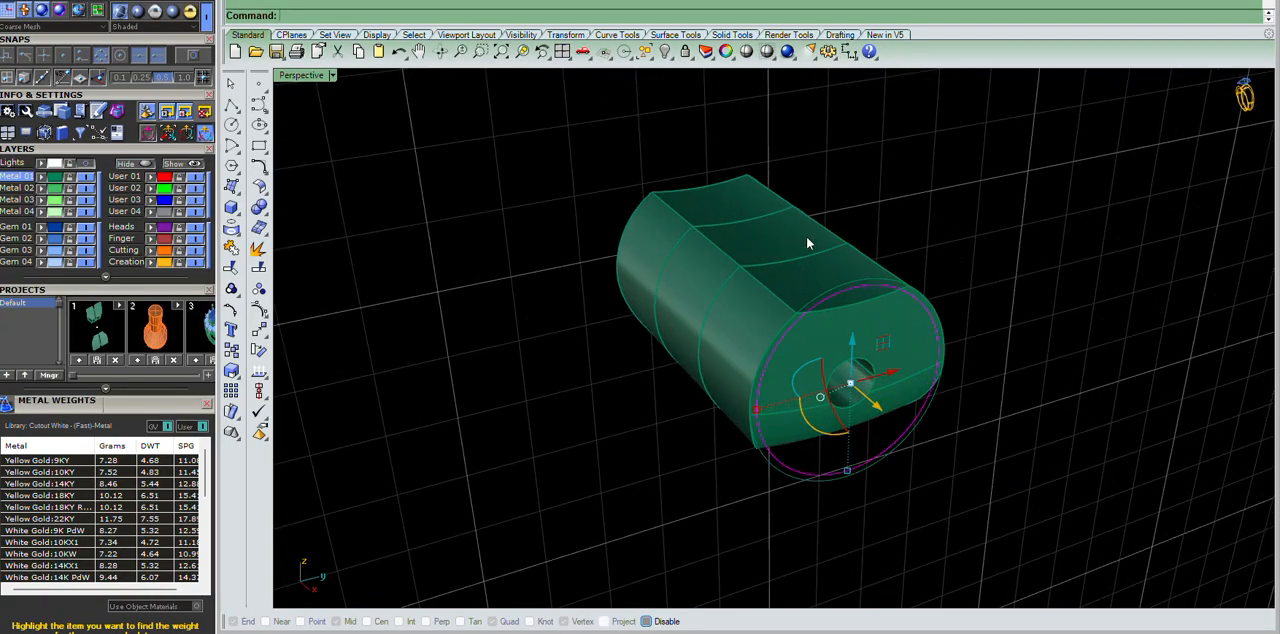
key(ctrl+F3)
scroll(806, 240, down, 6)
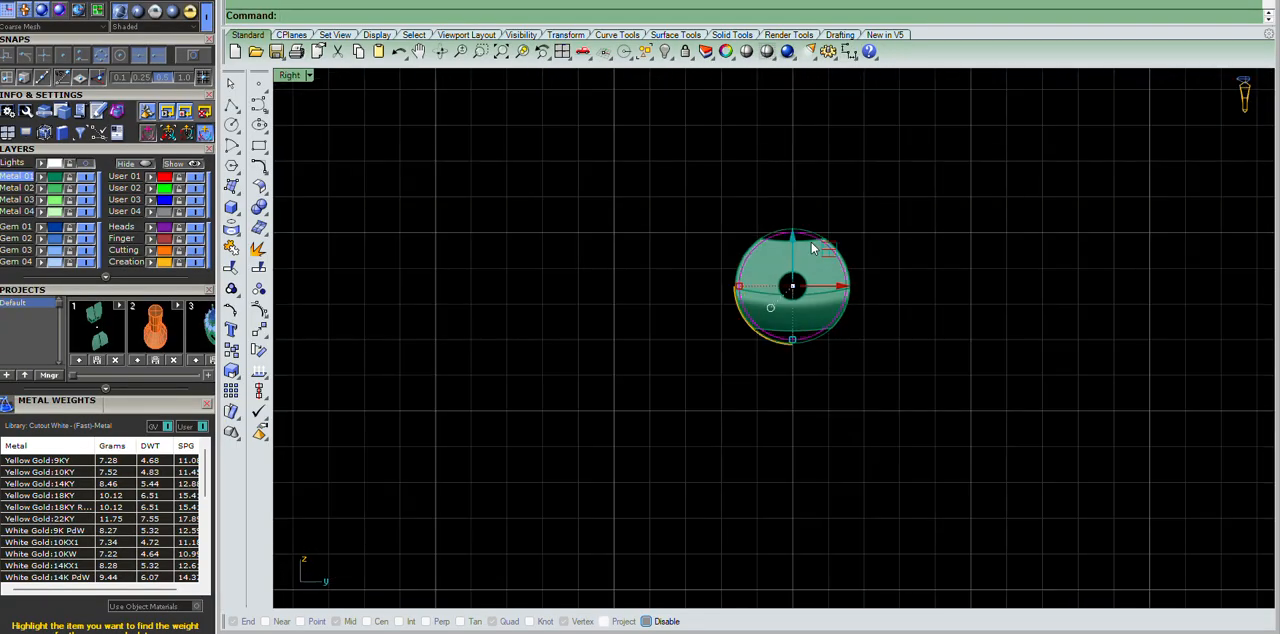
scroll(812, 243, up, 11)
Select the middle segment of the divided hinge piece in the Perspective view.
key(ctrl+F4)
scroll(754, 336, up, 6)
right_drag(915, 249, 764, 241)
click(765, 205)
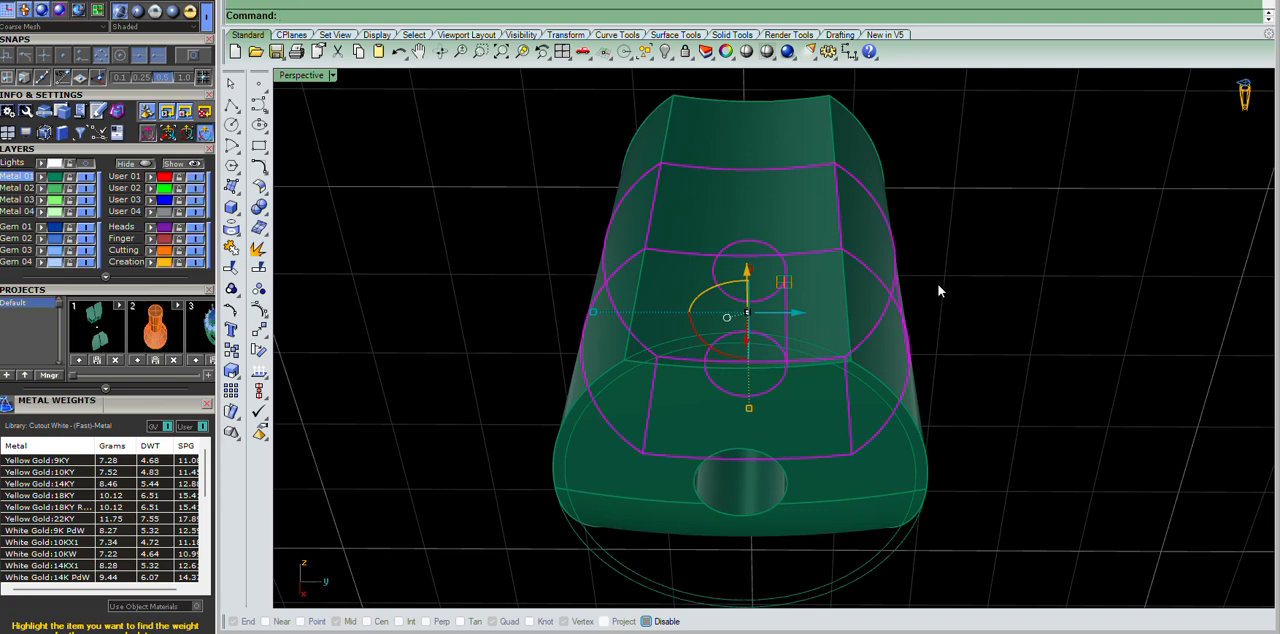
Draw a vertical line from the origin down past the inner and outer circles in the Right view.
key(ctrl+F3)
scroll(760, 170, up, 5)
click(831, 174)
click(231, 104)
text(0)
key(Return)
scroll(629, 200, down, 6)
click(664, 553)
key(Return)
scroll(680, 483, up, 5)
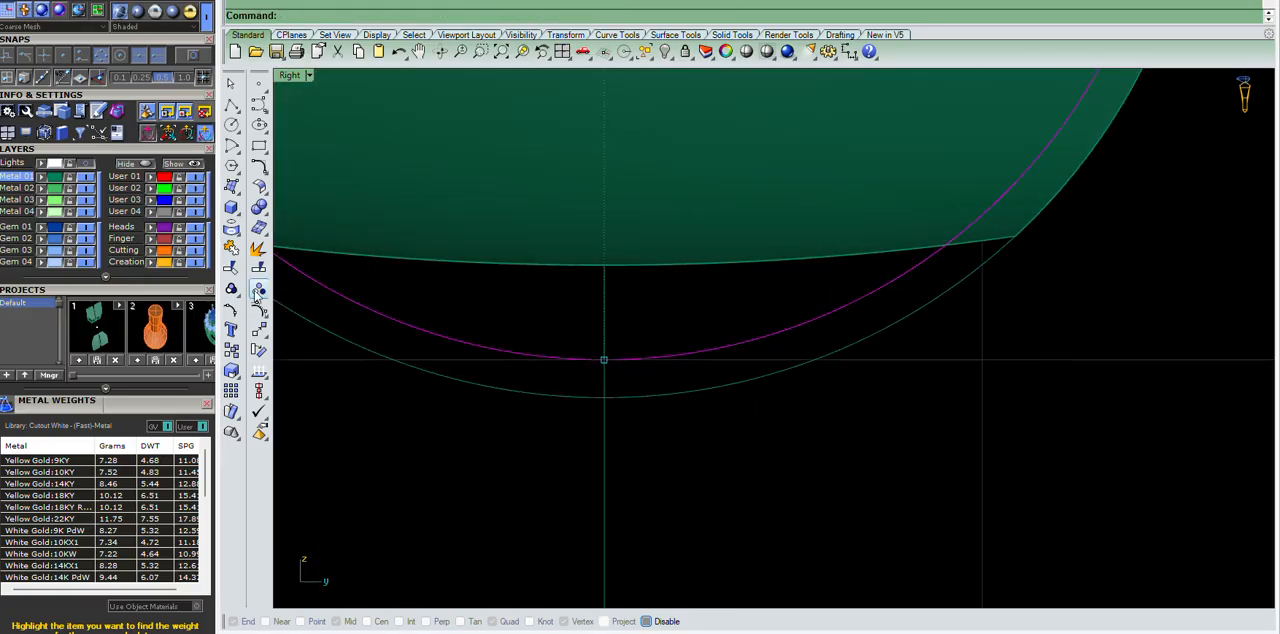
Try to split the inner circle with the vertical line.
click(259, 268)
drag(655, 470, 451, 523)
key(Return)
key(Escape)
drag(776, 286, 745, 366)
key(Escape)
scroll(863, 491, down, 8)
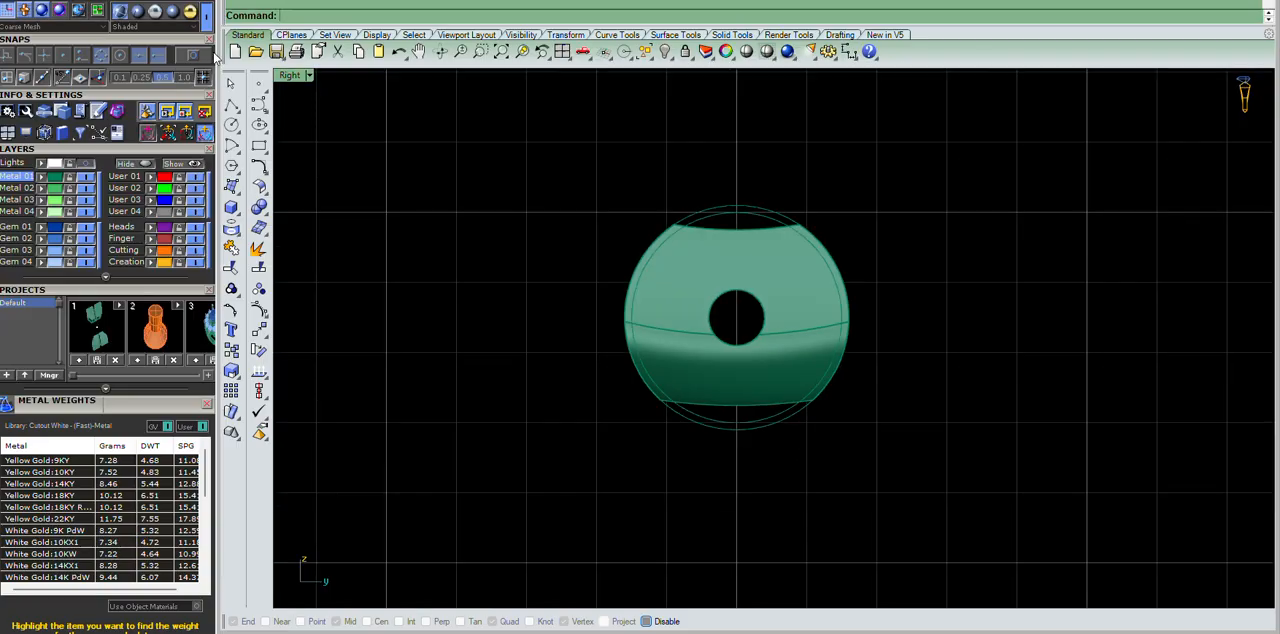
Draw a vertical line through the top of the circles in the Right view.
click(231, 104)
scroll(790, 220, up, 5)
click(684, 208)
scroll(686, 200, down, 3)
scroll(691, 350, up, 4)
right_click(731, 310)
scroll(748, 314, up, 6)
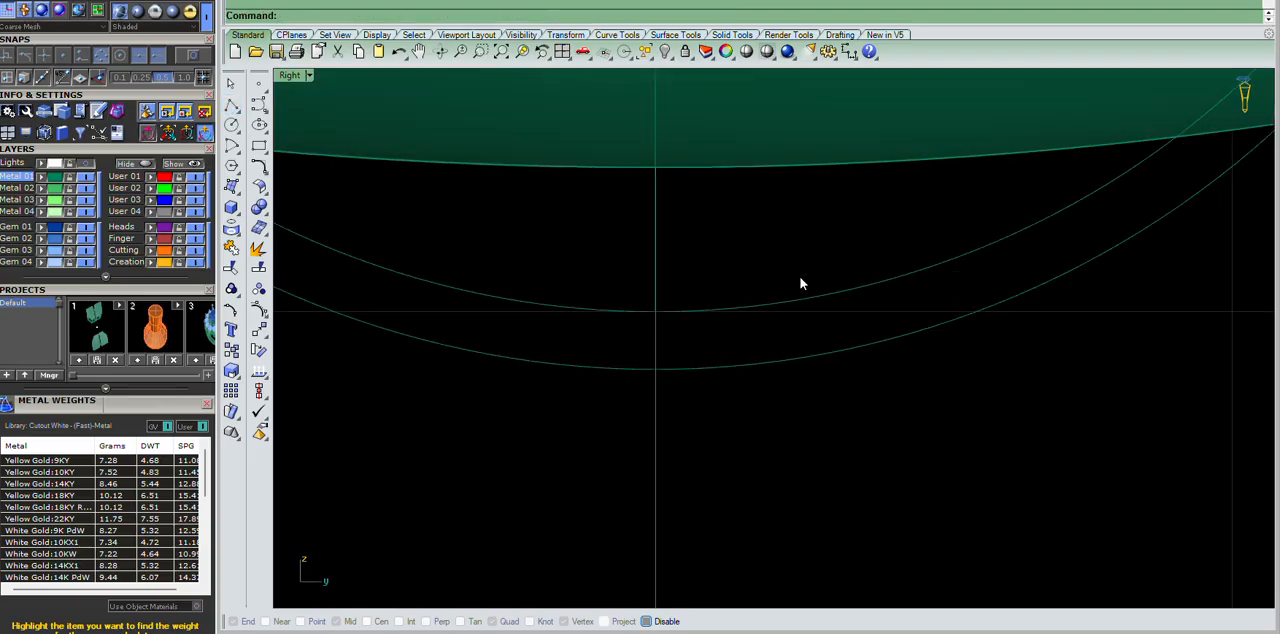
Split the inner circle into two halves at the vertical line.
click(800, 281)
scroll(711, 367, down, 5)
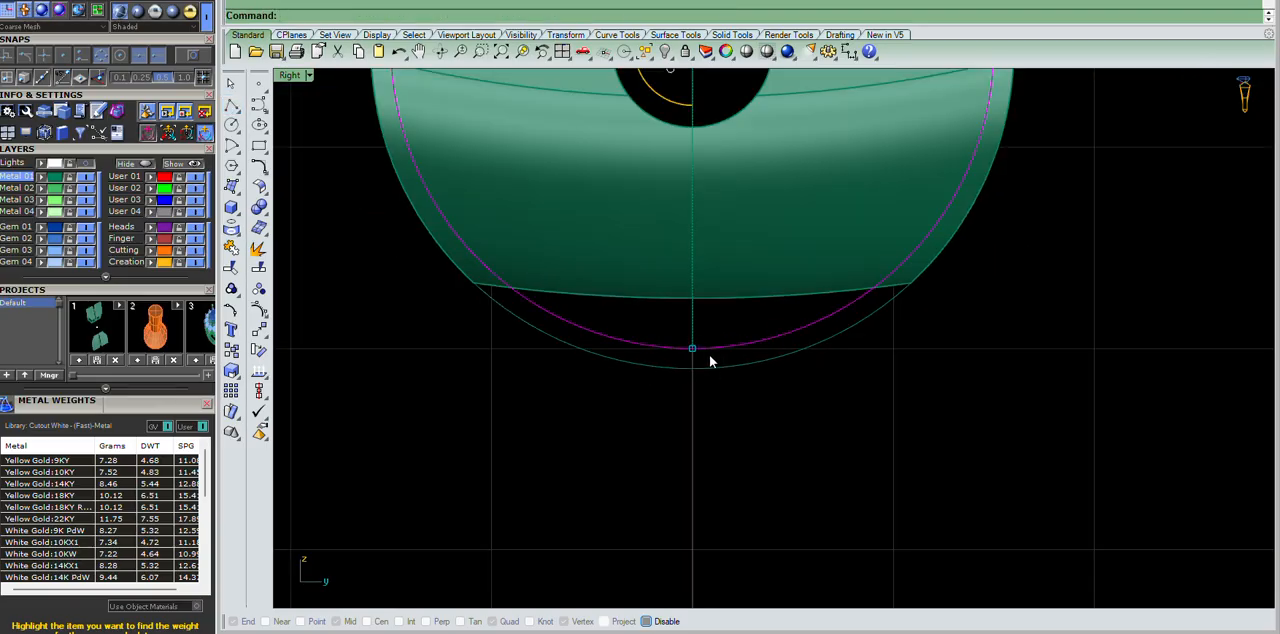
scroll(705, 430, down, 3)
scroll(695, 250, up, 2)
click(260, 271)
scroll(762, 414, up, 5)
drag(640, 346, 482, 377)
right_click(528, 395)
Delete the vertical line used to split the inner circle.
drag(730, 362, 709, 418)
click(569, 358)
key(Delete)
scroll(916, 445, down, 5)
scroll(825, 328, down, 3)
scroll(876, 314, up, 4)
scroll(696, 208, up, 5)
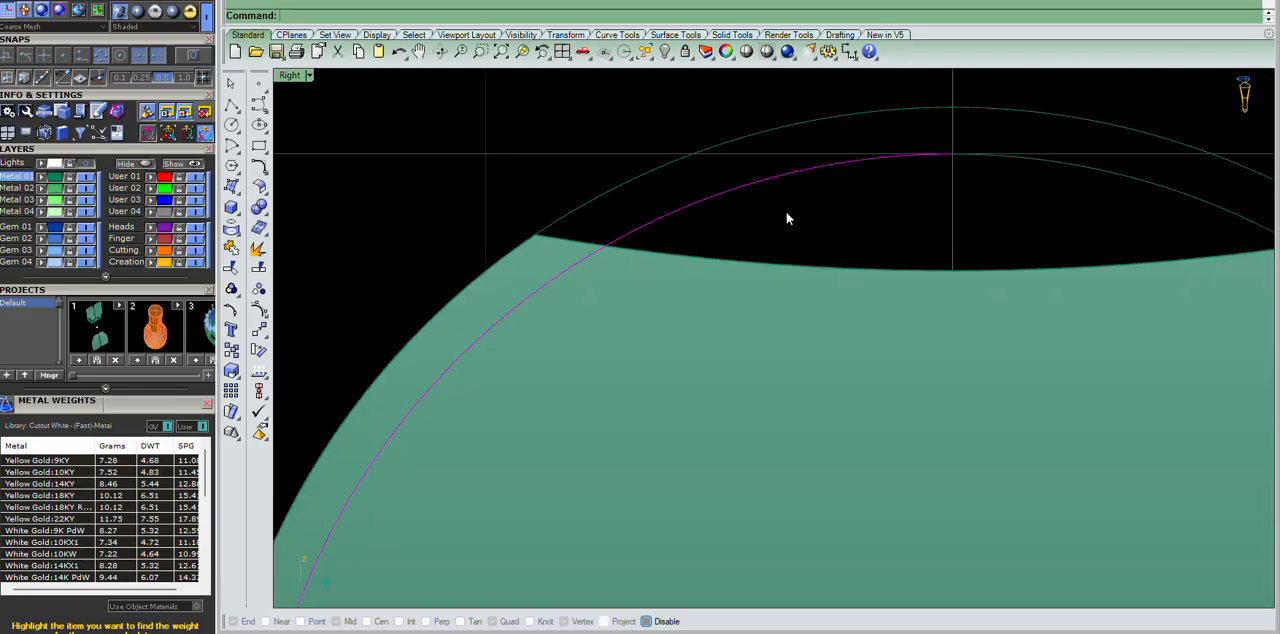
Wire-cut the middle hinge segment with the left half of the inner circle.
drag(786, 212, 784, 212)
scroll(784, 212, down, 6)
key(ctrl+F4)
right_drag(714, 342, 691, 322)
key(Return)
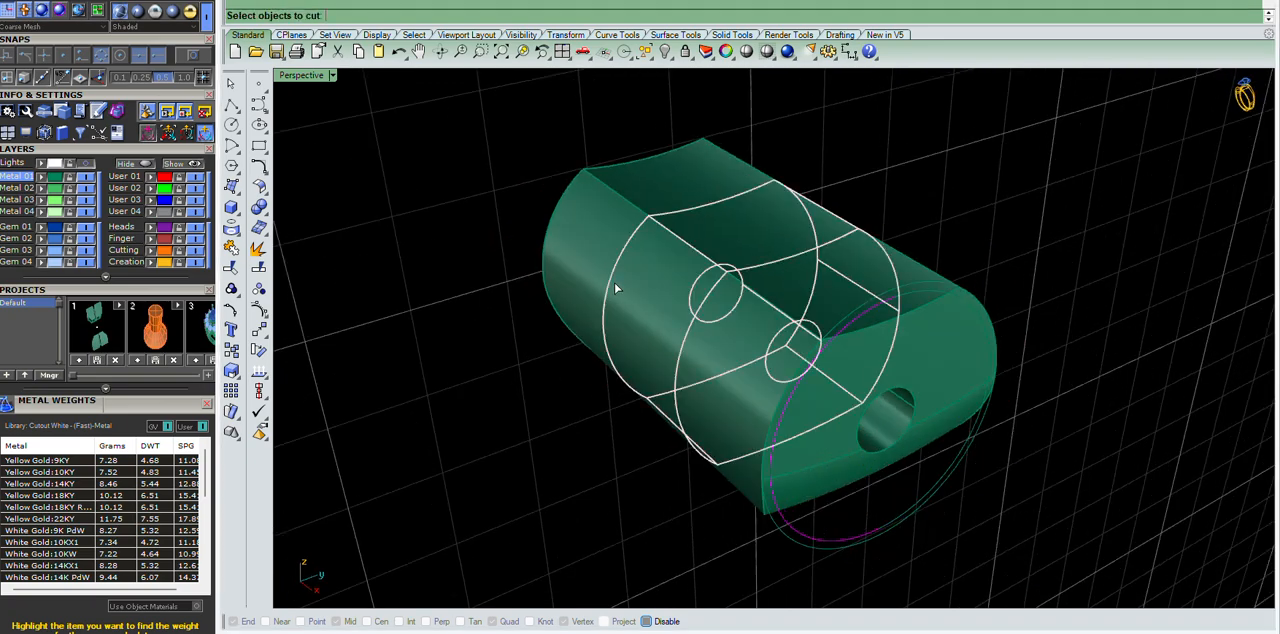
click(612, 290)
key(Return)
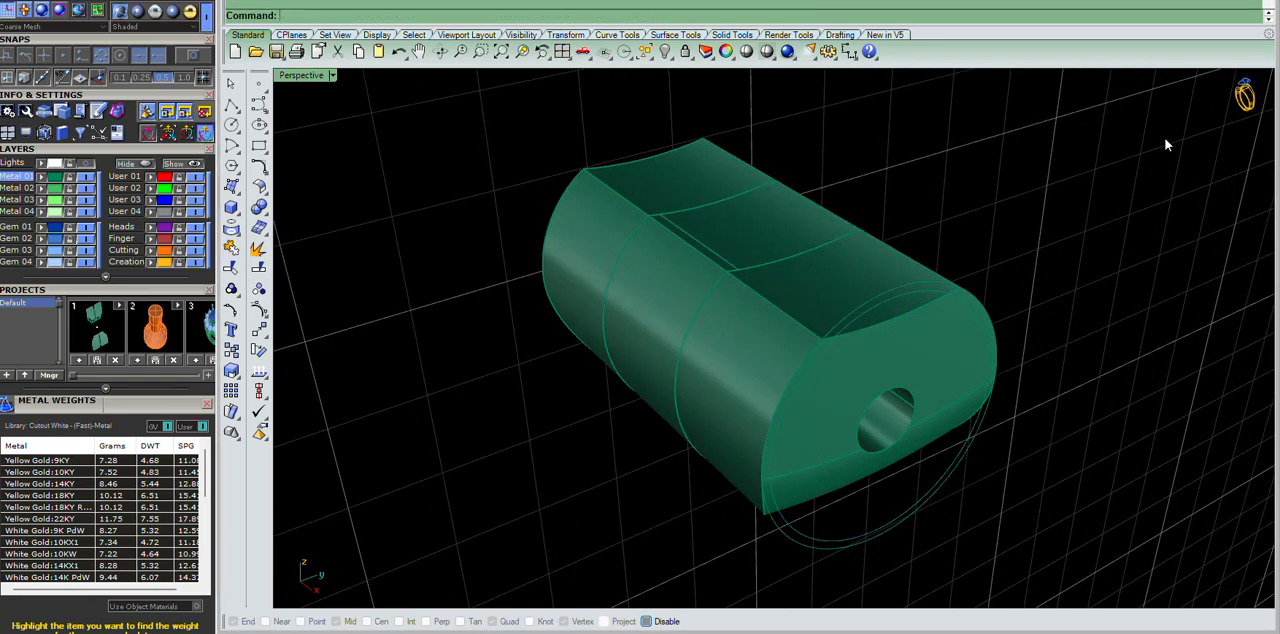
Delete the sliver cut off the middle hinge segment.
scroll(685, 269, up, 2)
click(685, 269)
key(Delete)
right_drag(686, 271, 617, 212)
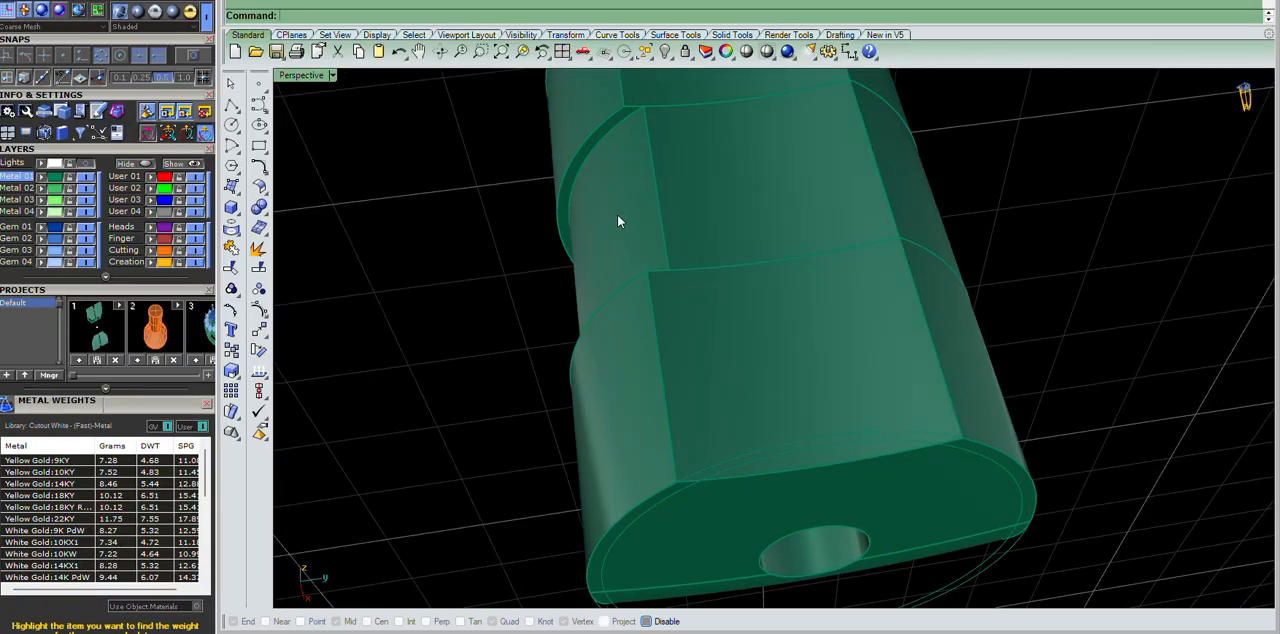
scroll(617, 212, down, 6)
scroll(804, 405, up, 5)
Wire-cut the two end hinge segments with the other half of the inner circle.
click(745, 405)
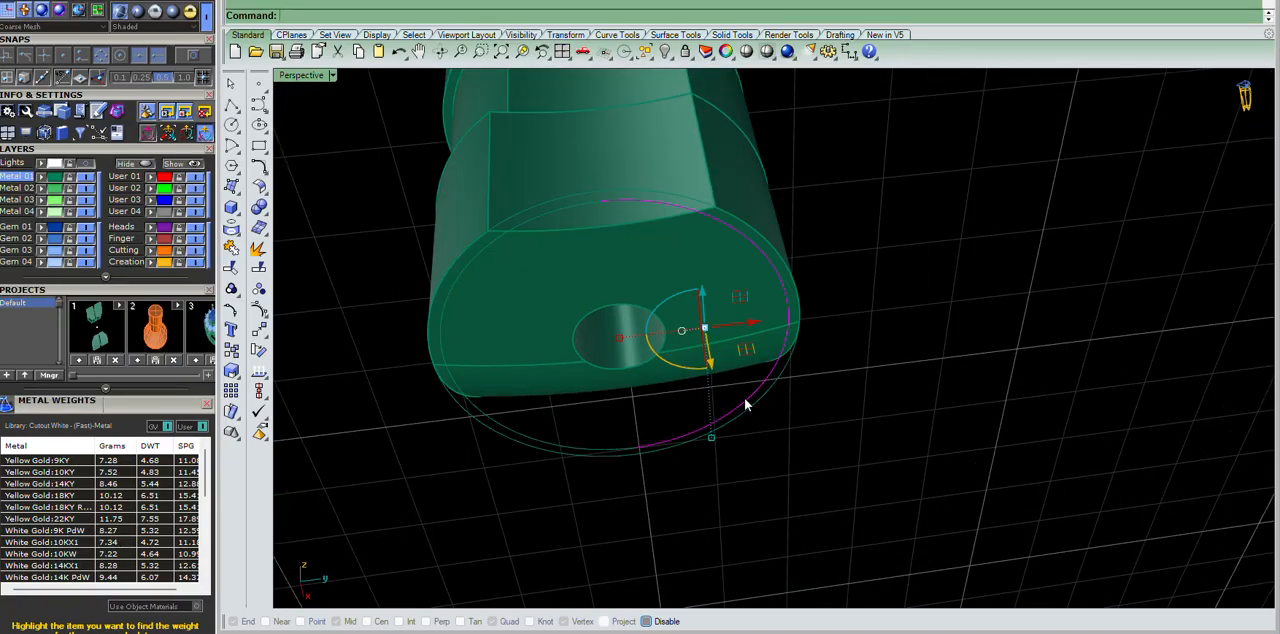
text(wc)
key(Return)
scroll(746, 403, down, 6)
scroll(747, 293, up, 6)
click(749, 292)
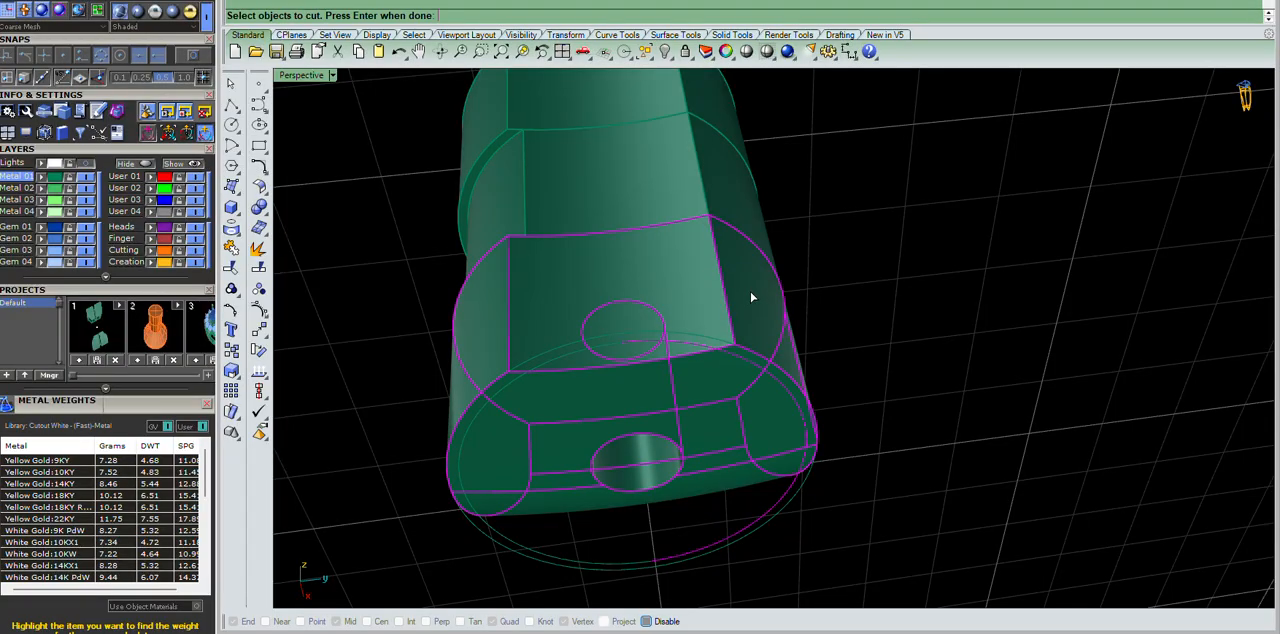
scroll(750, 291, down, 4)
scroll(746, 146, up, 4)
key(Return)
key(Return)
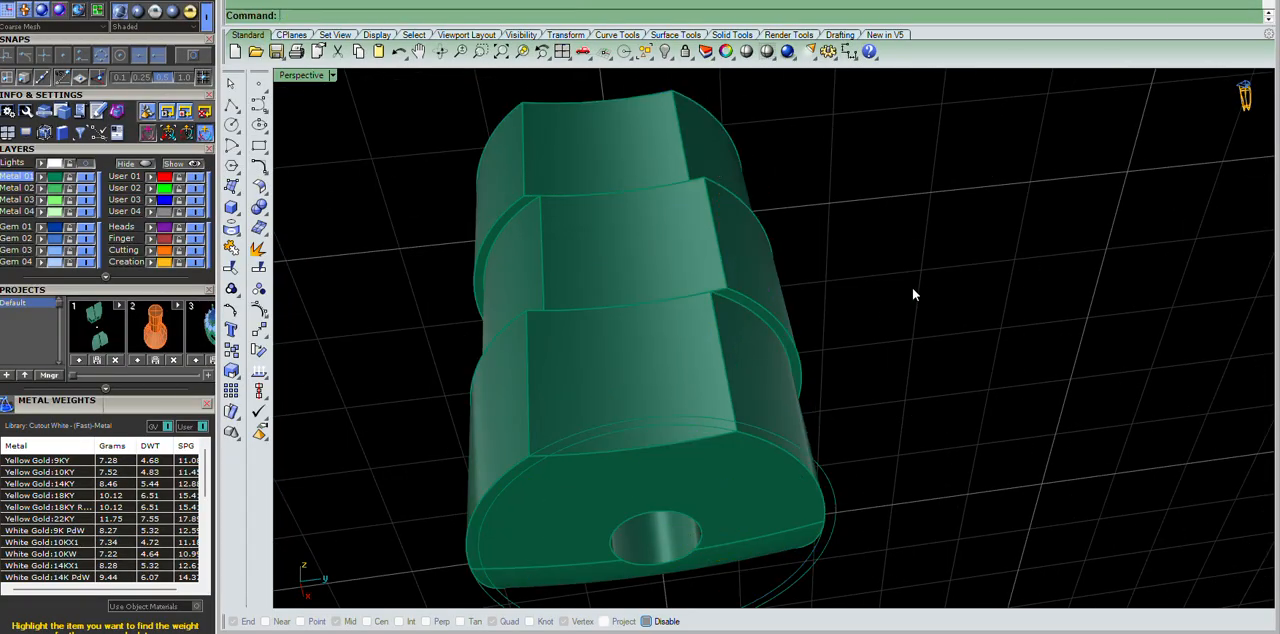
Inspect the staggered hinge segments from several angles in the Perspective view.
scroll(785, 276, down, 8)
right_drag(836, 223, 768, 270)
scroll(642, 372, up, 7)
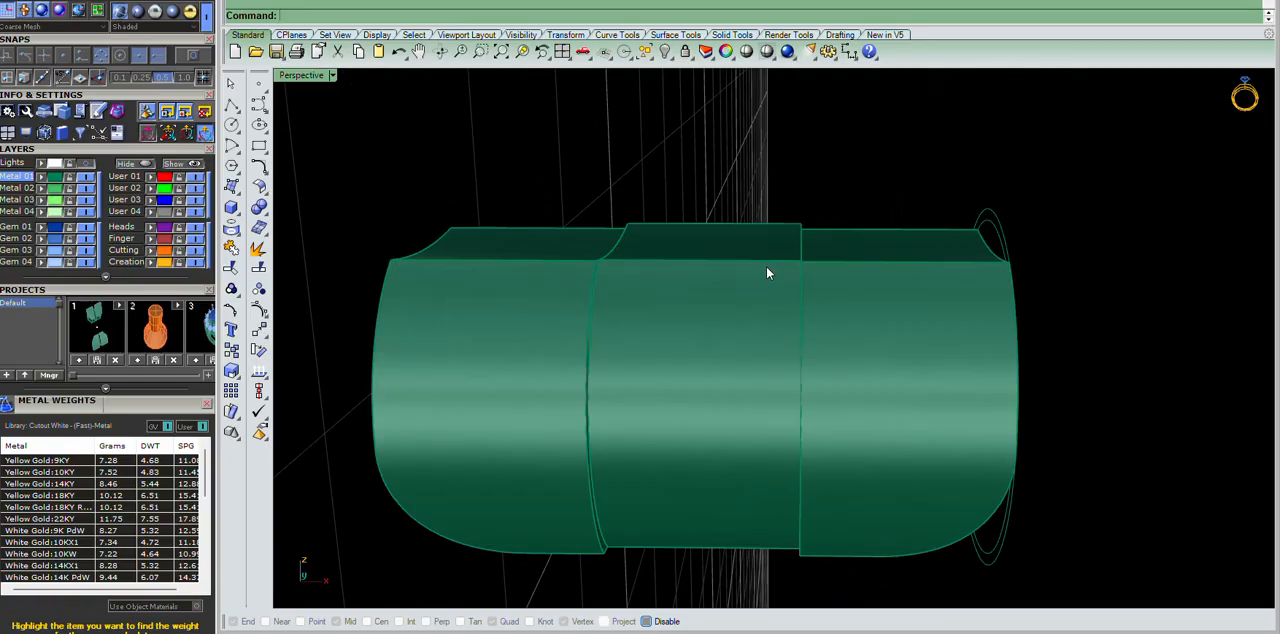
right_drag(566, 487, 810, 528)
scroll(841, 334, down, 6)
right_drag(841, 334, 997, 302)
right_drag(1004, 356, 897, 417)
key(Escape)
scroll(690, 352, up, 6)
right_drag(686, 378, 842, 280)
scroll(757, 325, down, 6)
scroll(757, 325, up, 5)
scroll(842, 278, down, 5)
scroll(841, 181, up, 7)
right_drag(841, 183, 961, 335)
scroll(879, 319, down, 7)
Select each ring half in turn and examine how it meets its hinge segments.
shift+click(1106, 240)
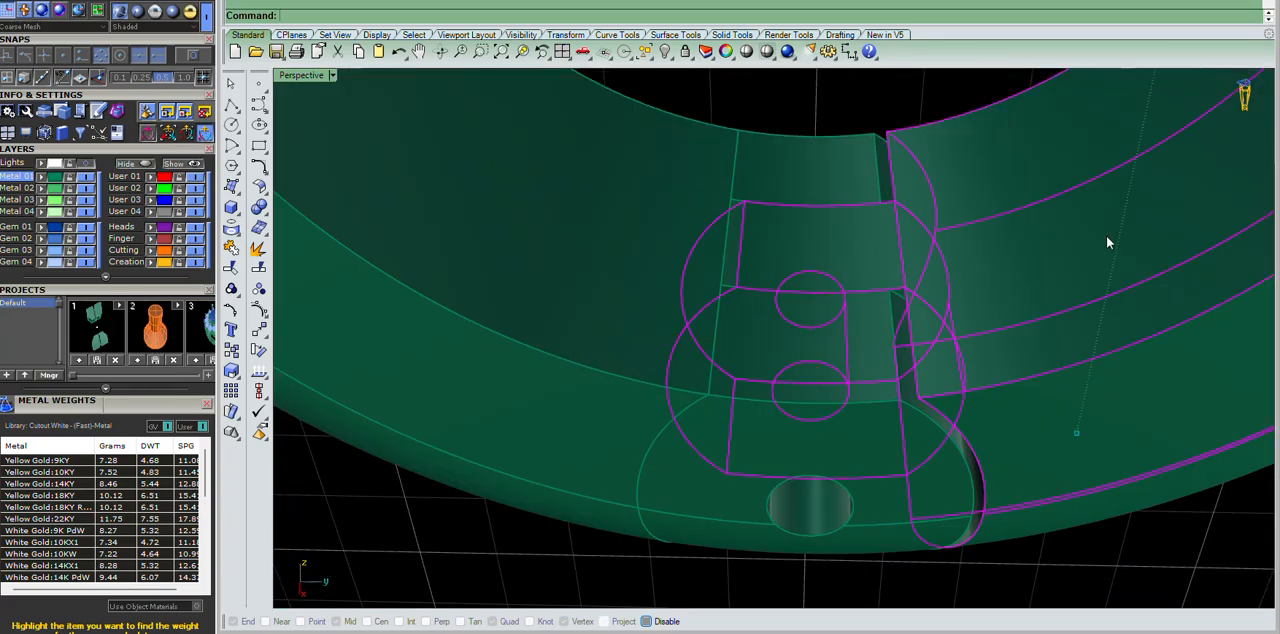
scroll(915, 294, down, 9)
scroll(908, 296, up, 9)
click(877, 222)
shift+click(646, 366)
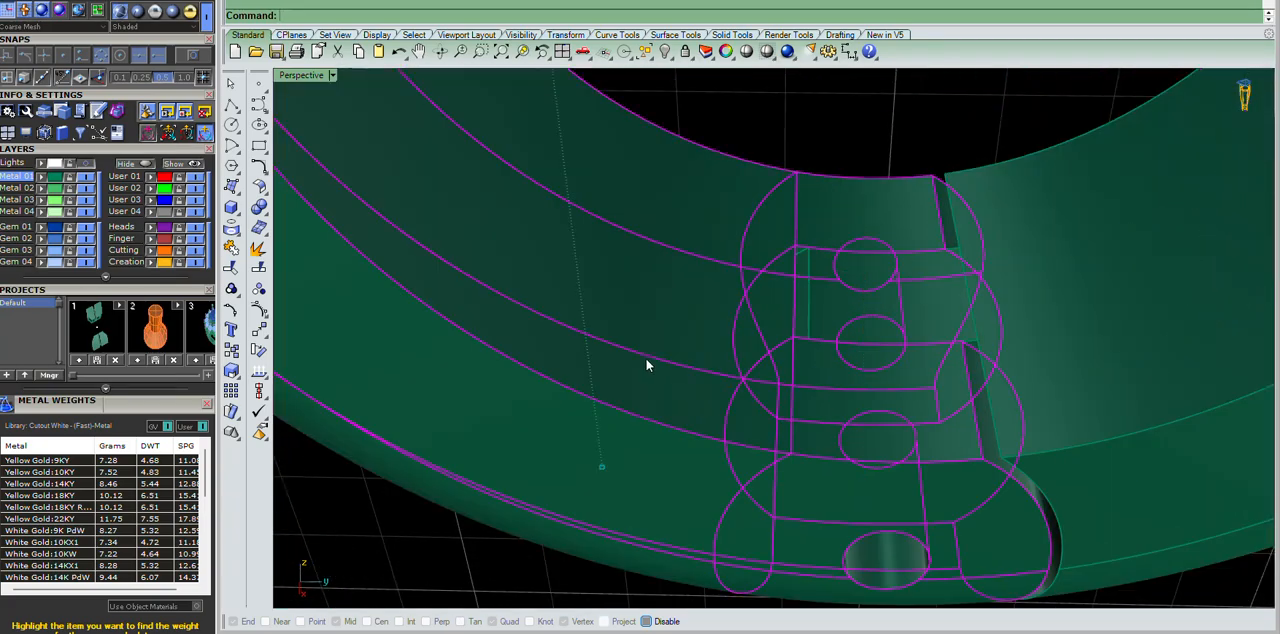
scroll(646, 366, down, 10)
right_drag(646, 366, 680, 252)
scroll(680, 252, up, 6)
right_drag(823, 331, 893, 290)
scroll(896, 290, down, 10)
scroll(893, 350, up, 11)
scroll(900, 174, down, 9)
right_drag(900, 174, 843, 311)
scroll(905, 394, up, 10)
scroll(907, 394, down, 8)
scroll(890, 258, up, 7)
right_drag(907, 394, 813, 295)
scroll(890, 258, down, 9)
scroll(888, 276, up, 9)
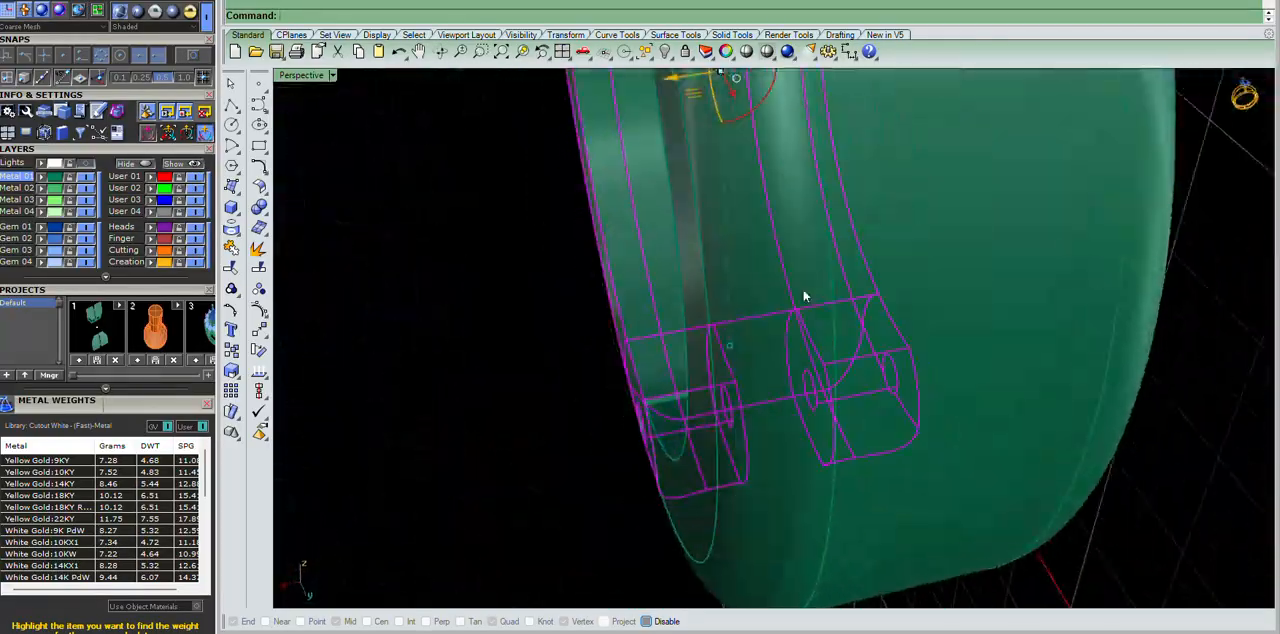
Examine the hinge cutouts and the area beneath the top wire from several angles in the Perspective view.
scroll(778, 235, down, 12)
right_drag(778, 235, 970, 281)
scroll(831, 296, up, 3)
click(874, 333)
scroll(788, 321, up, 11)
scroll(970, 281, up, 6)
scroll(976, 165, down, 12)
right_drag(976, 165, 929, 290)
scroll(929, 290, up, 11)
right_drag(976, 195, 1012, 292)
click(895, 282)
scroll(889, 180, down, 10)
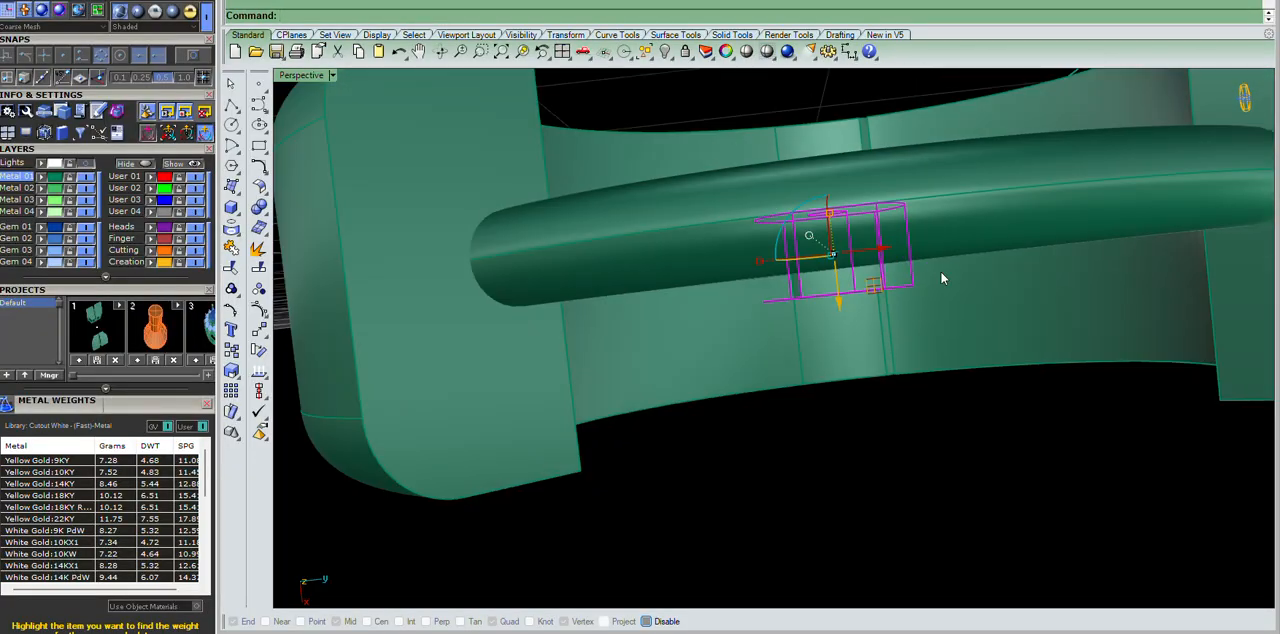
Undo back to the separate hinge segments and isolate them in the Top view.
key(ctrl+z)
click(1097, 375)
key(ctrl+F1)
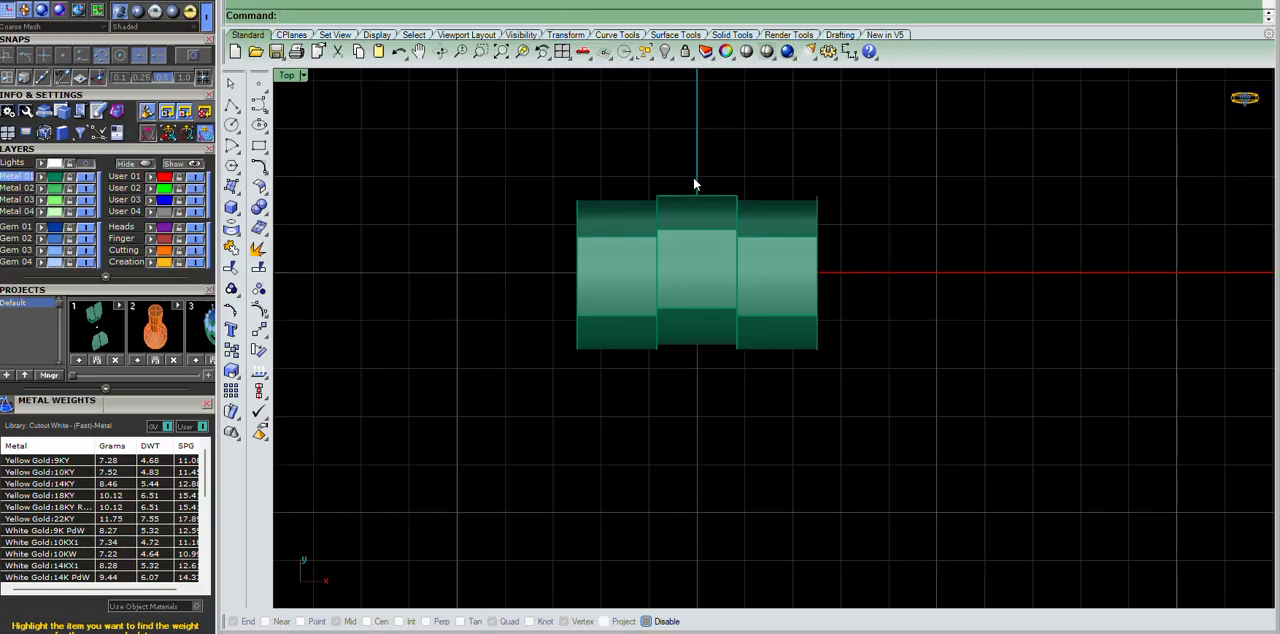
scroll(686, 191, up, 3)
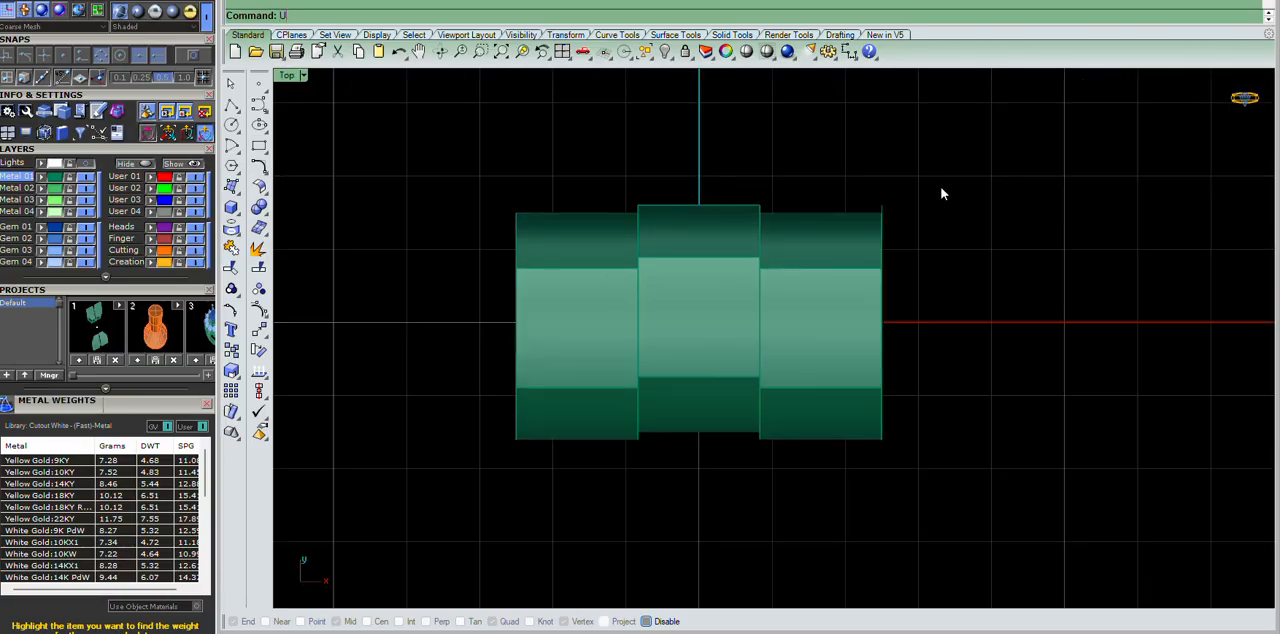
key(ctrl+alt+h)
scroll(904, 227, down, 5)
drag(686, 123, 977, 358)
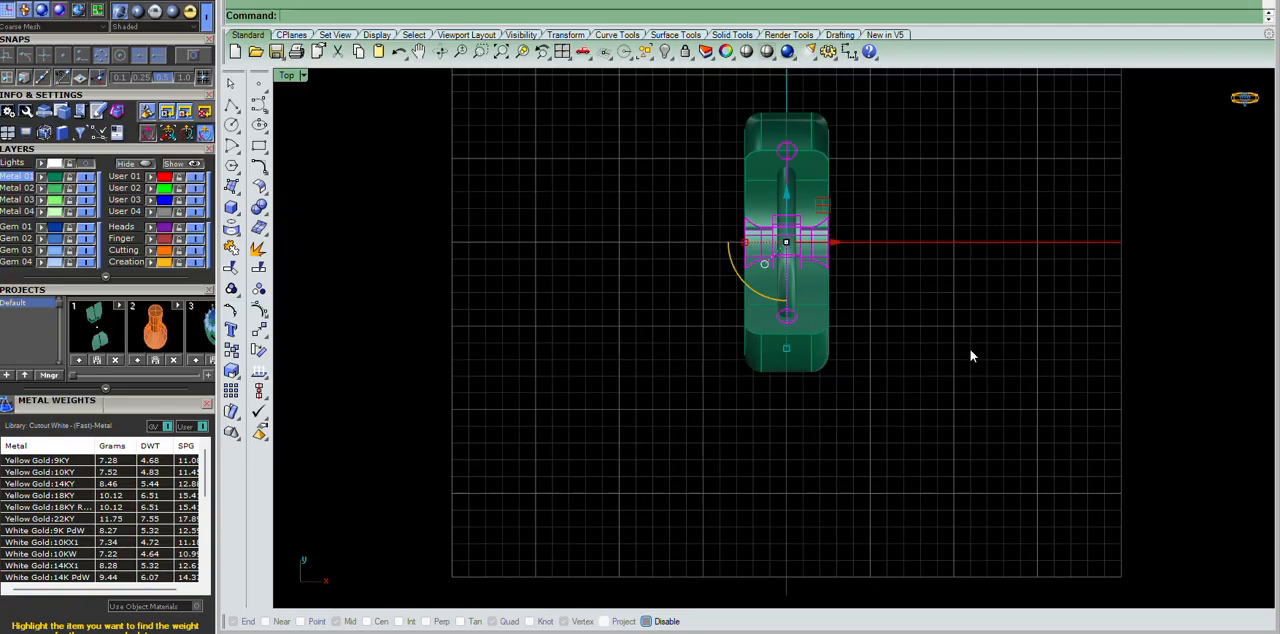
scroll(792, 160, up, 8)
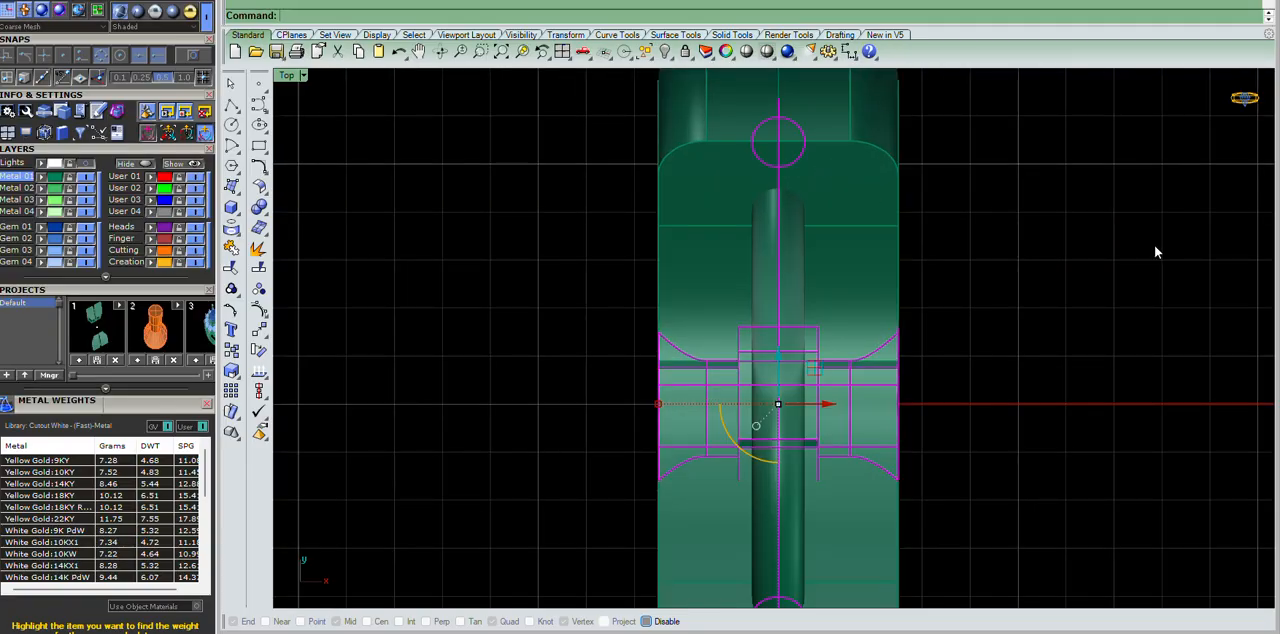
key(ctrl+h)
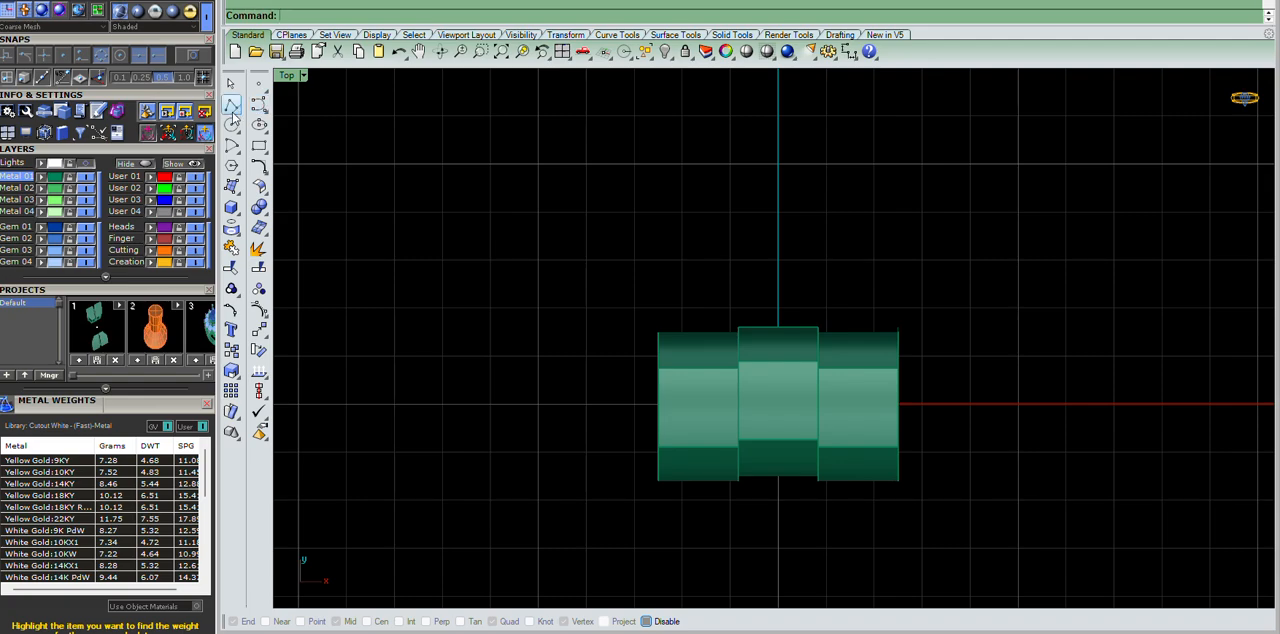
click(236, 110)
click(298, 119)
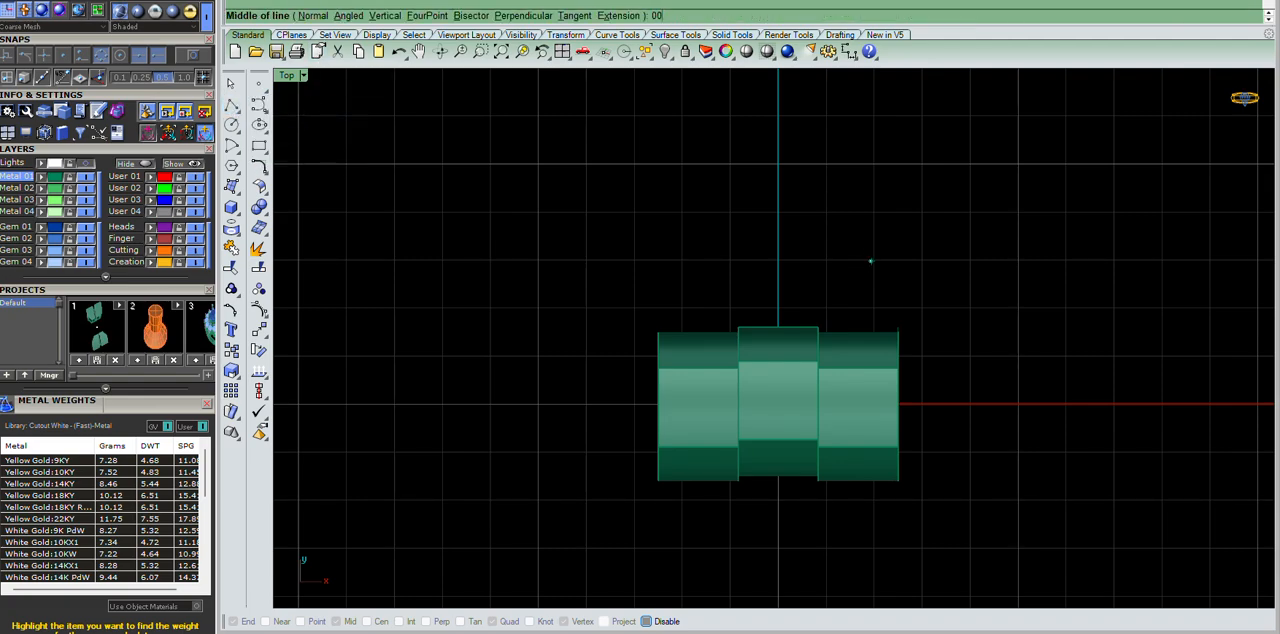
key(Escape)
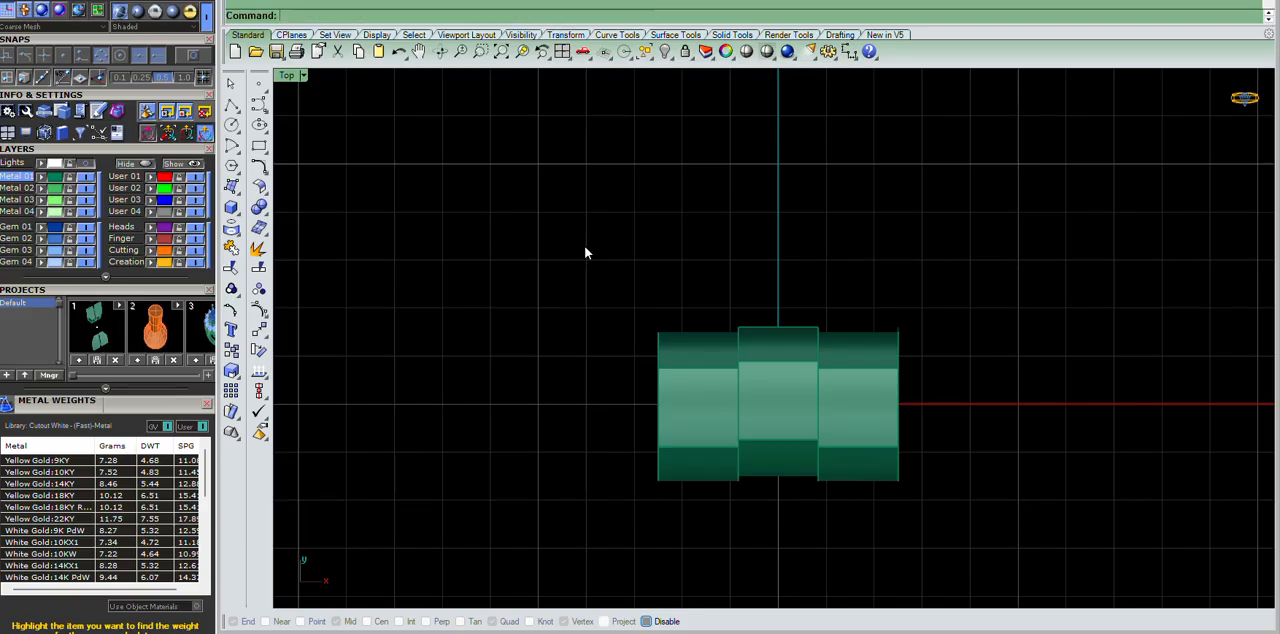
Draw a vertical line centred on the origin across the hinge in the Top view.
click(239, 114)
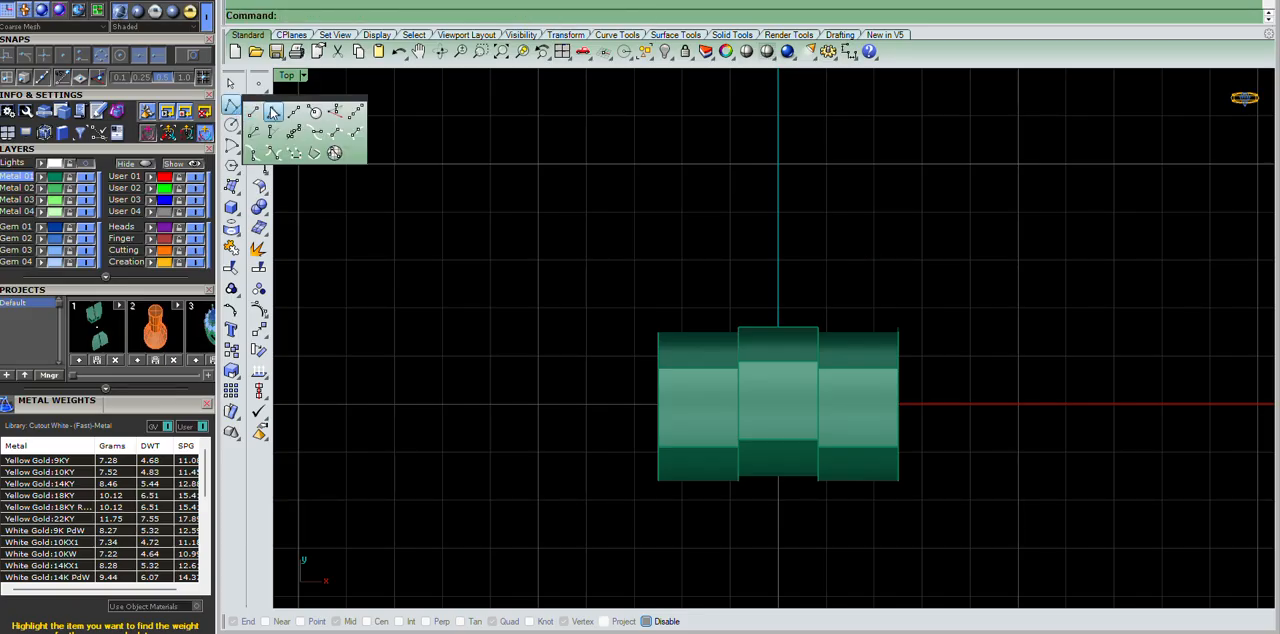
click(298, 115)
text(0)
key(Return)
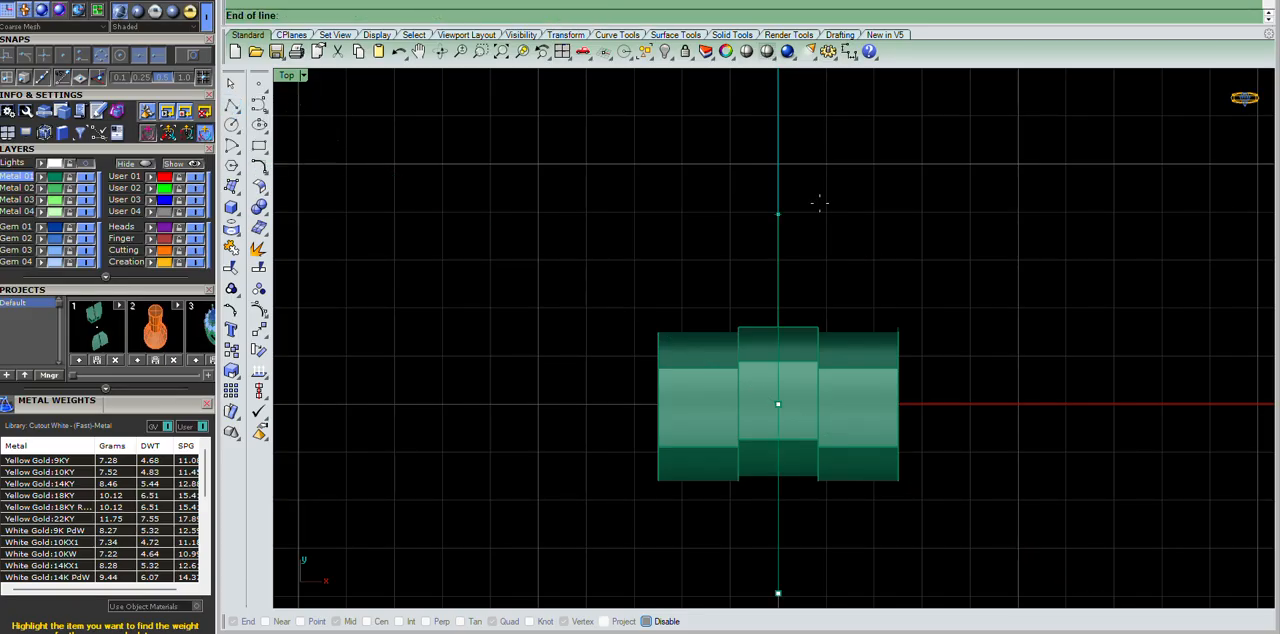
click(808, 160)
Offset the centre line by 2.5 to both sides to mark the outer ends of the hinge.
text(o)
key(Return)
text(2.5)
key(Return)
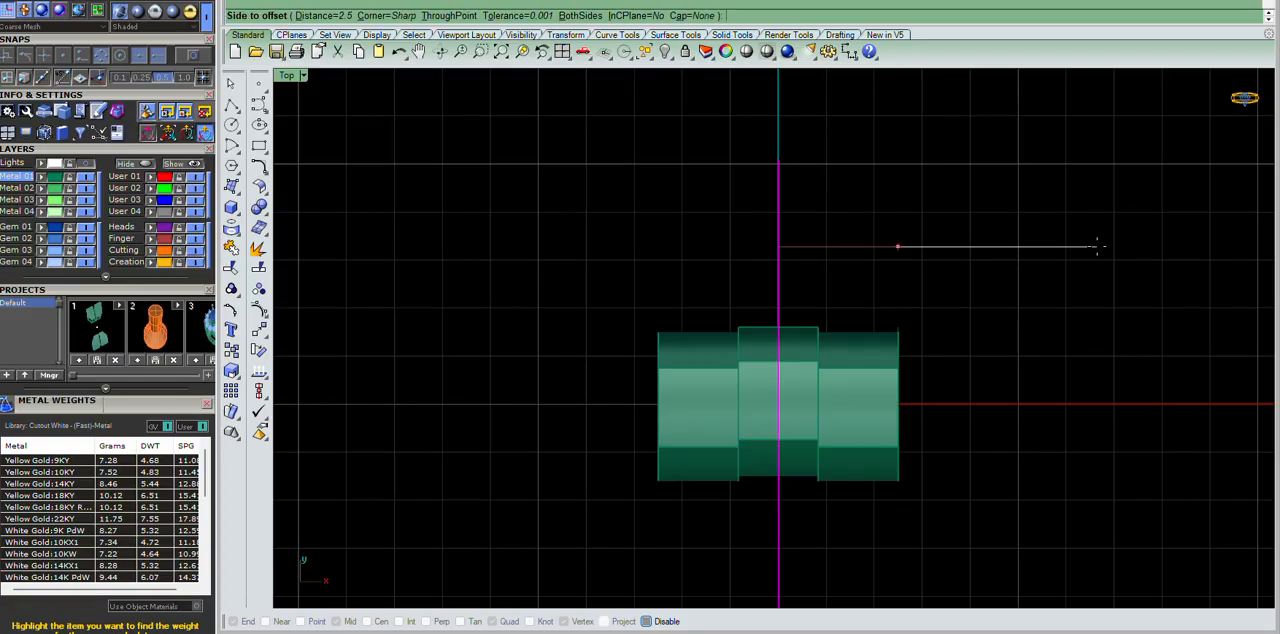
click(1097, 246)
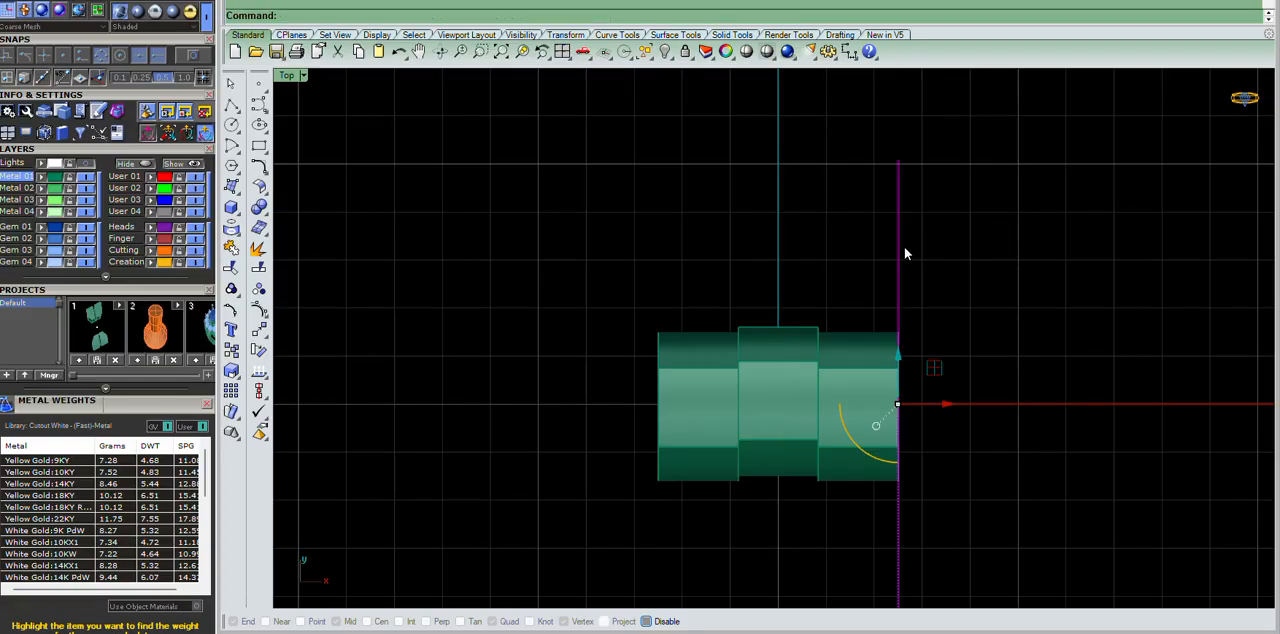
key(Return)
click(663, 212)
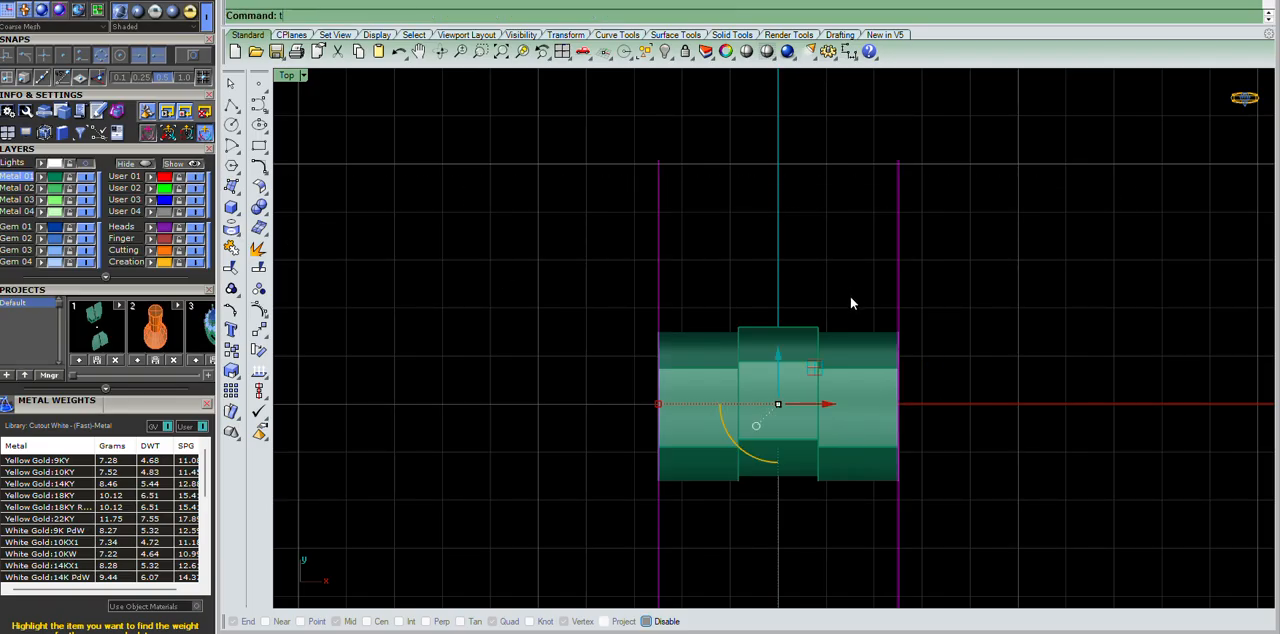
Create two tween curves between the outer lines at the segment boundaries and delete the outer lines.
text(weenCurves)
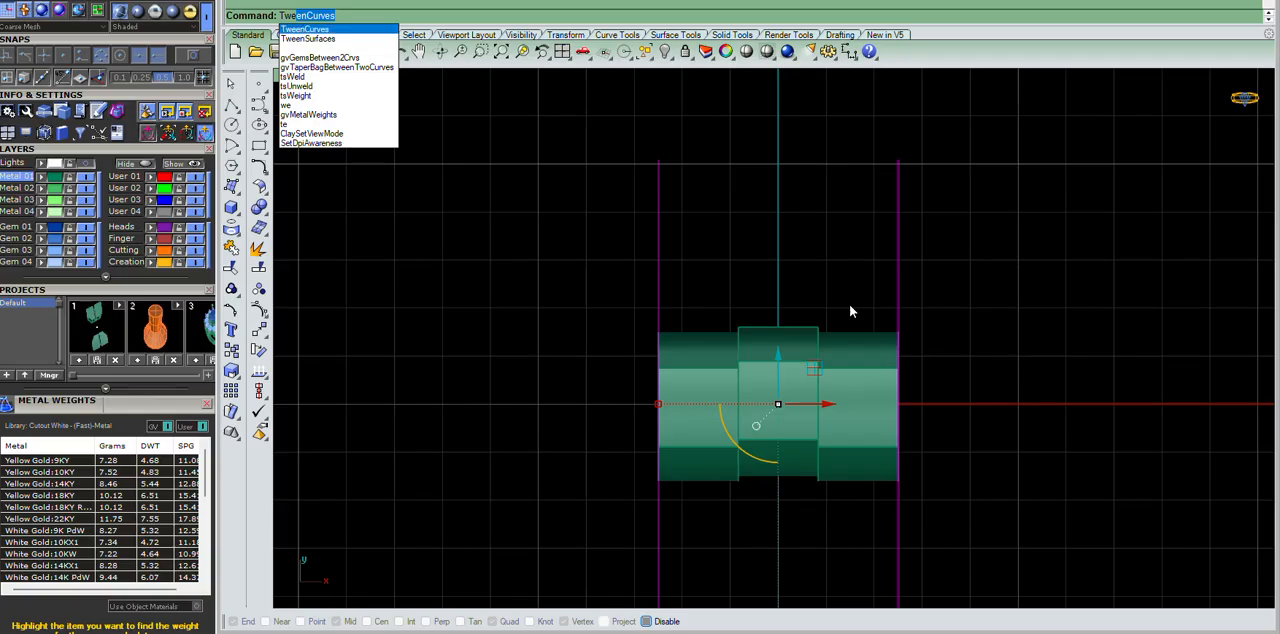
key(Return)
key(Delete)
Offset both boundary lines of the middle hinge segment by 0.05 to either side.
click(814, 238)
scroll(831, 247, up, 14)
key(F5)
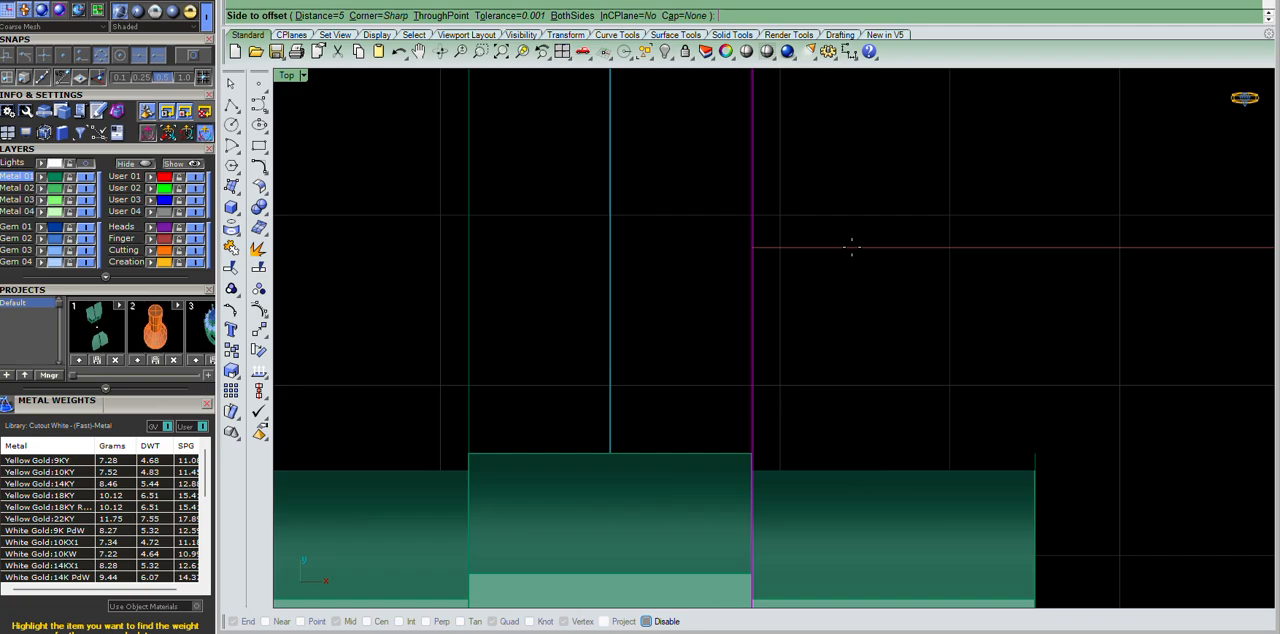
scroll(1005, 130, down, 3)
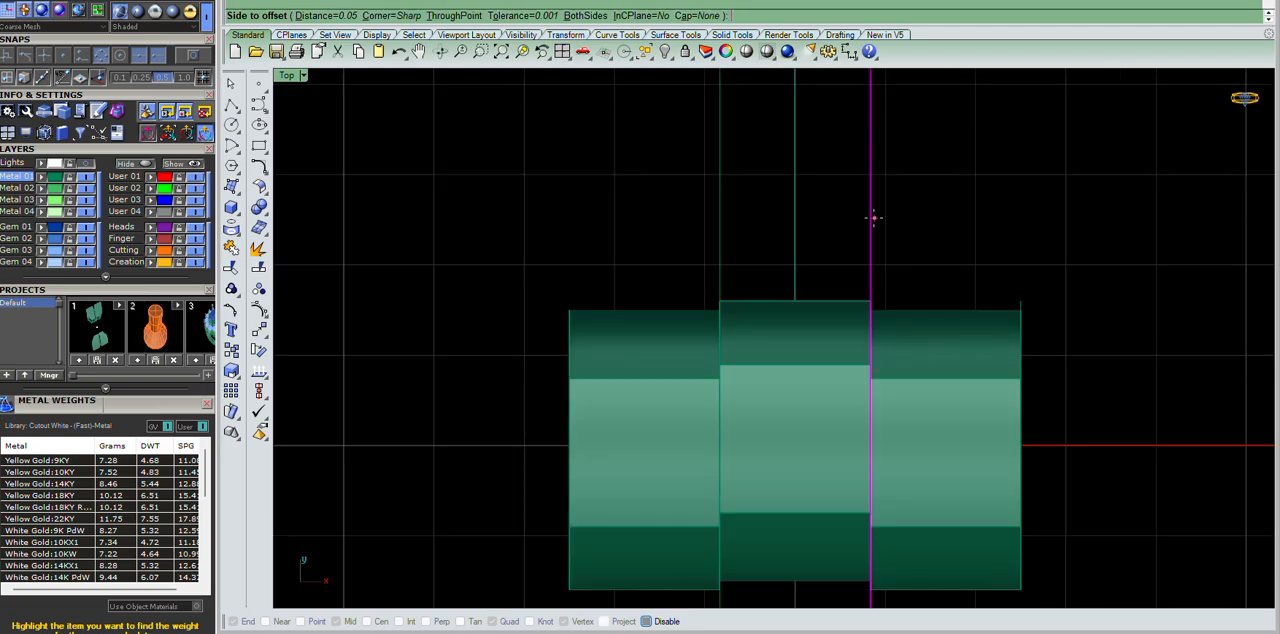
click(874, 218)
click(721, 175)
key(F5)
click(740, 195)
scroll(875, 240, up, 5)
key(Escape)
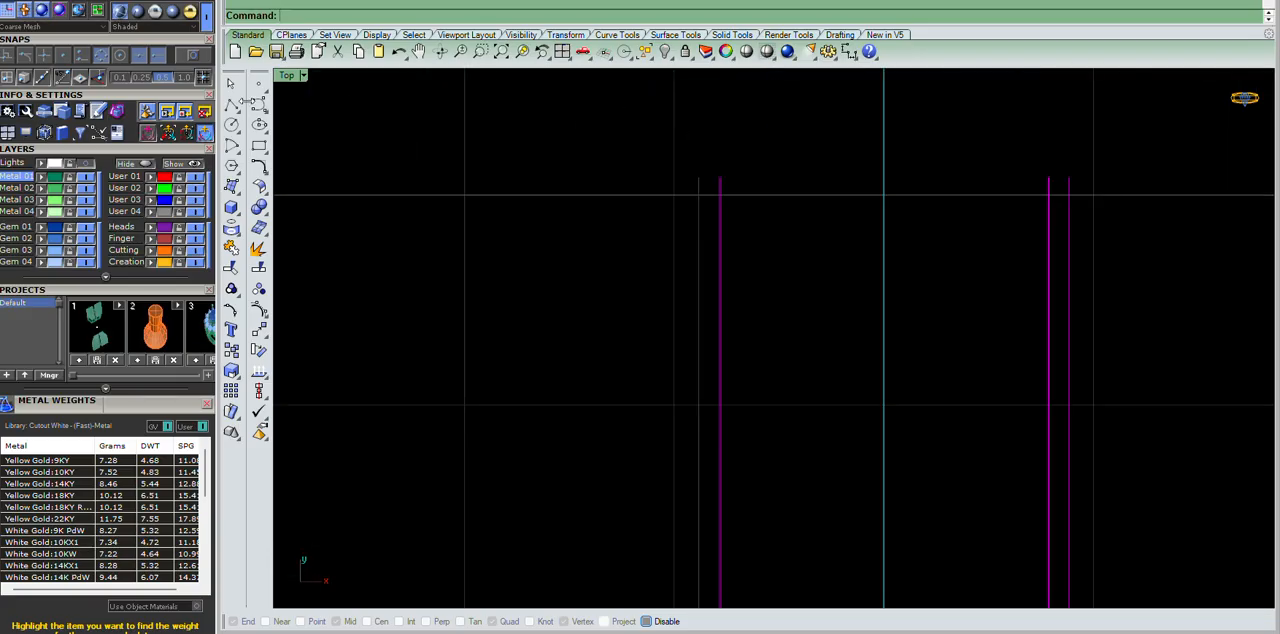
Connect the upper ends of both offset line pairs with short polyline segments.
click(231, 106)
click(699, 177)
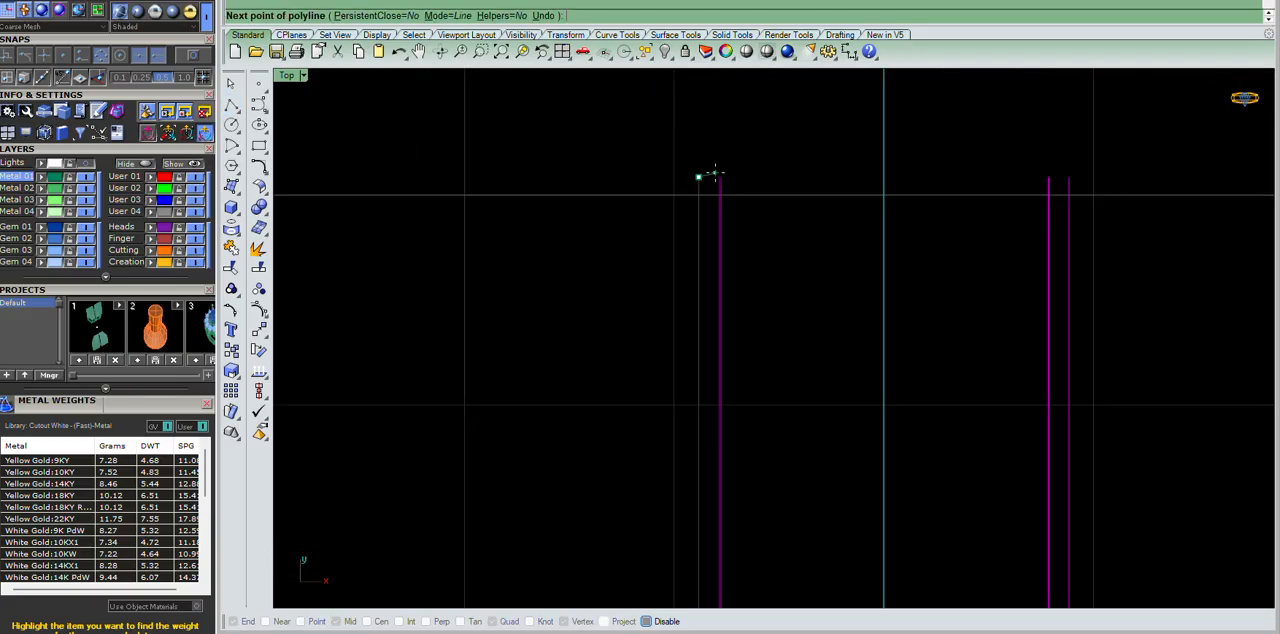
click(719, 177)
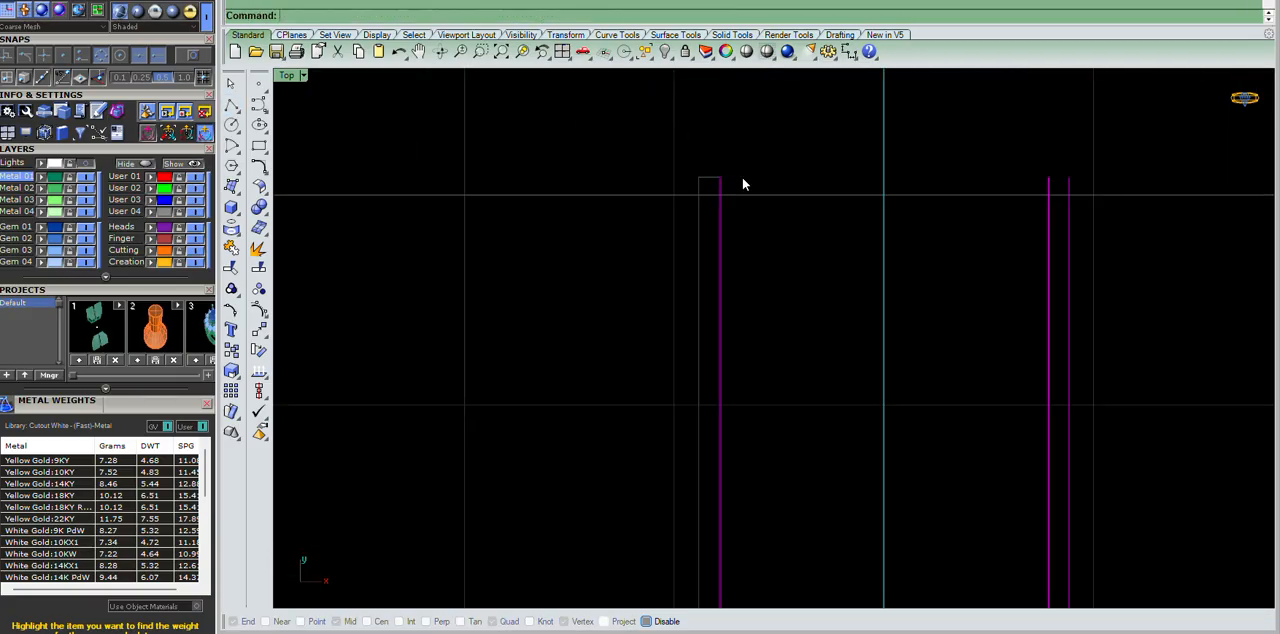
click(1068, 177)
key(Return)
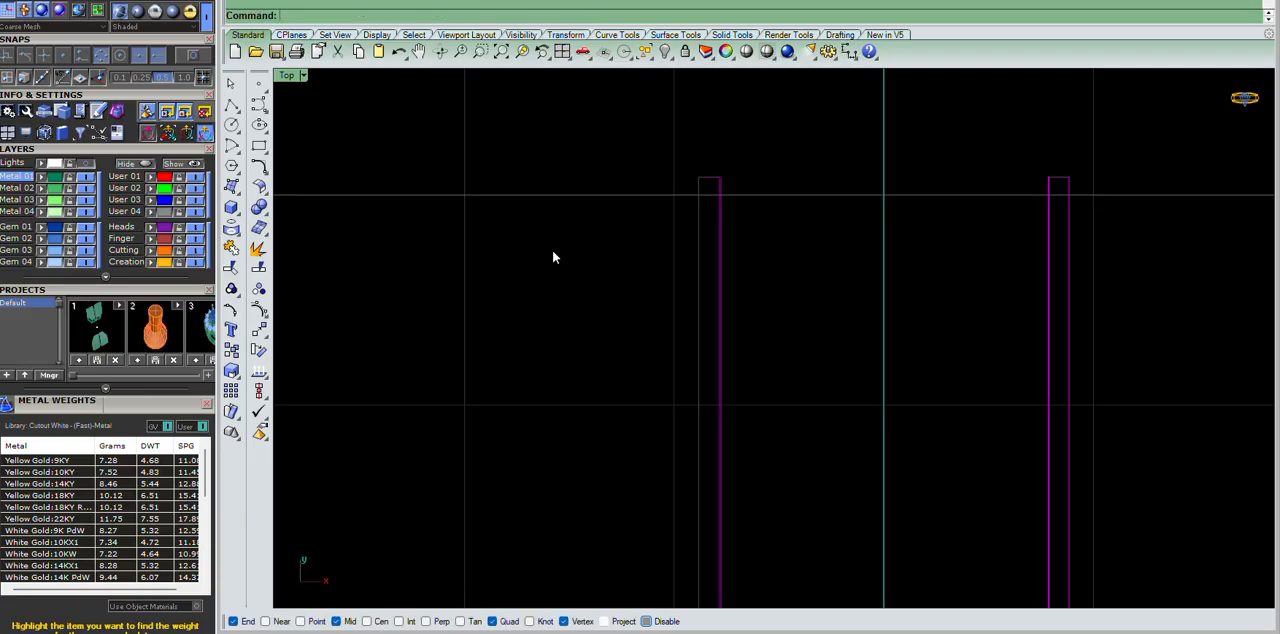
Wire-cut the hinge body along the line pair at the boundary between the middle and +X segments, and delete the thin slice.
scroll(790, 257, down, 1)
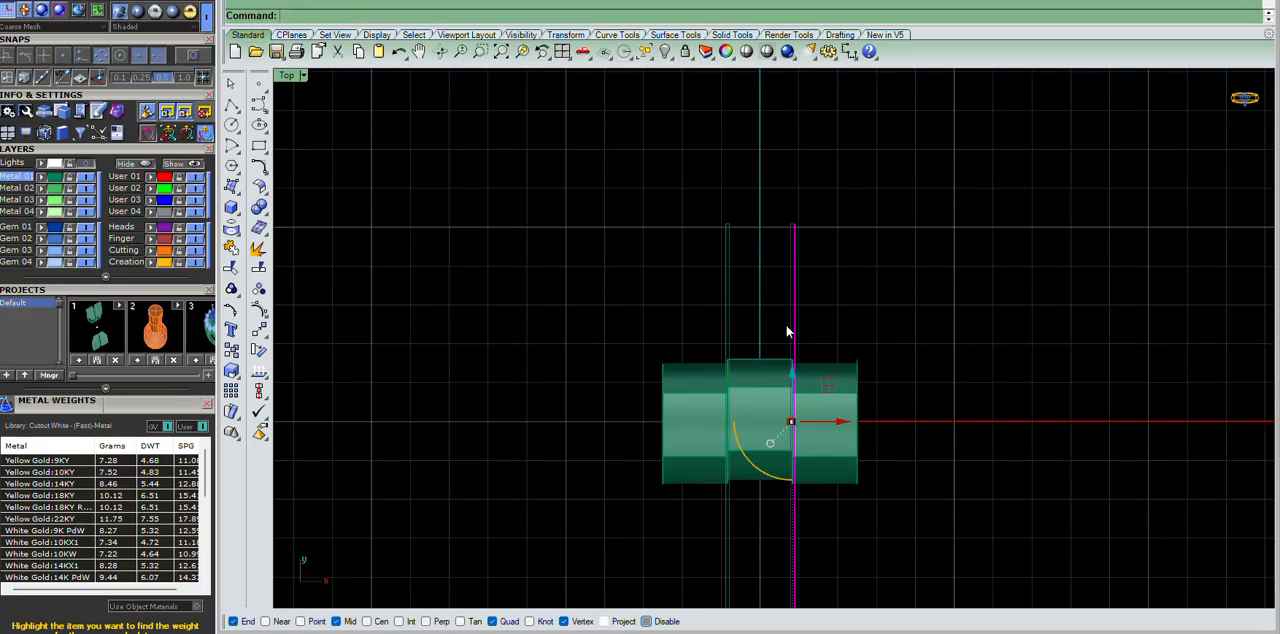
scroll(727, 455, up, 3)
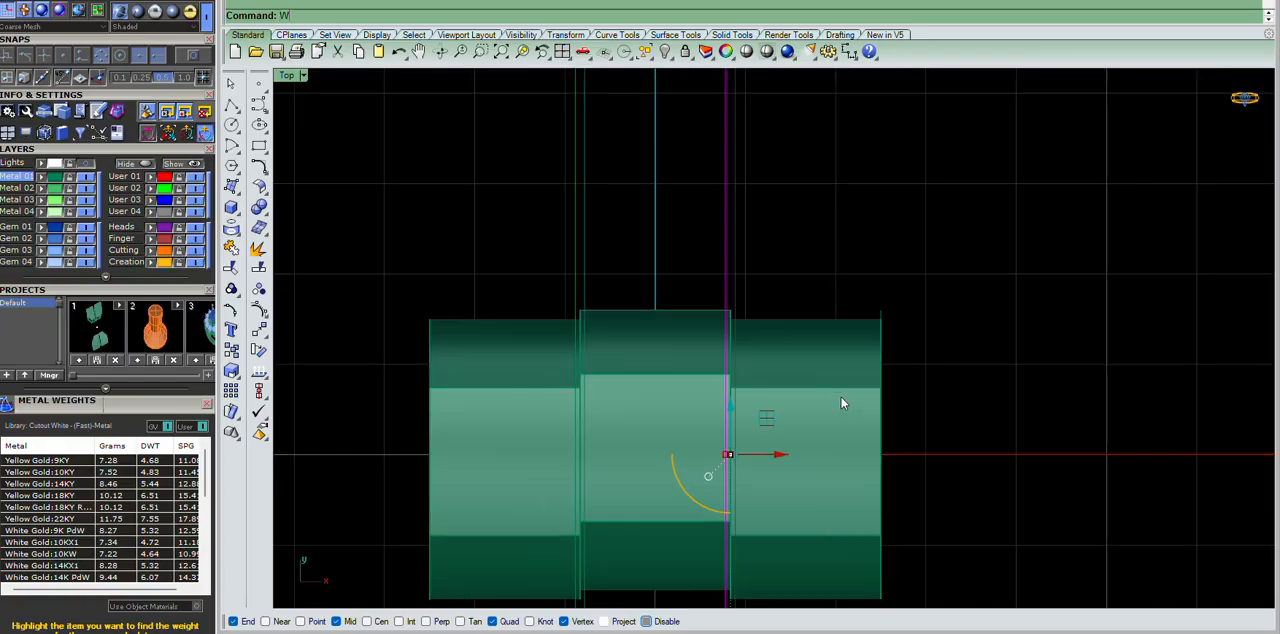
click(767, 367)
click(667, 336)
key(Return)
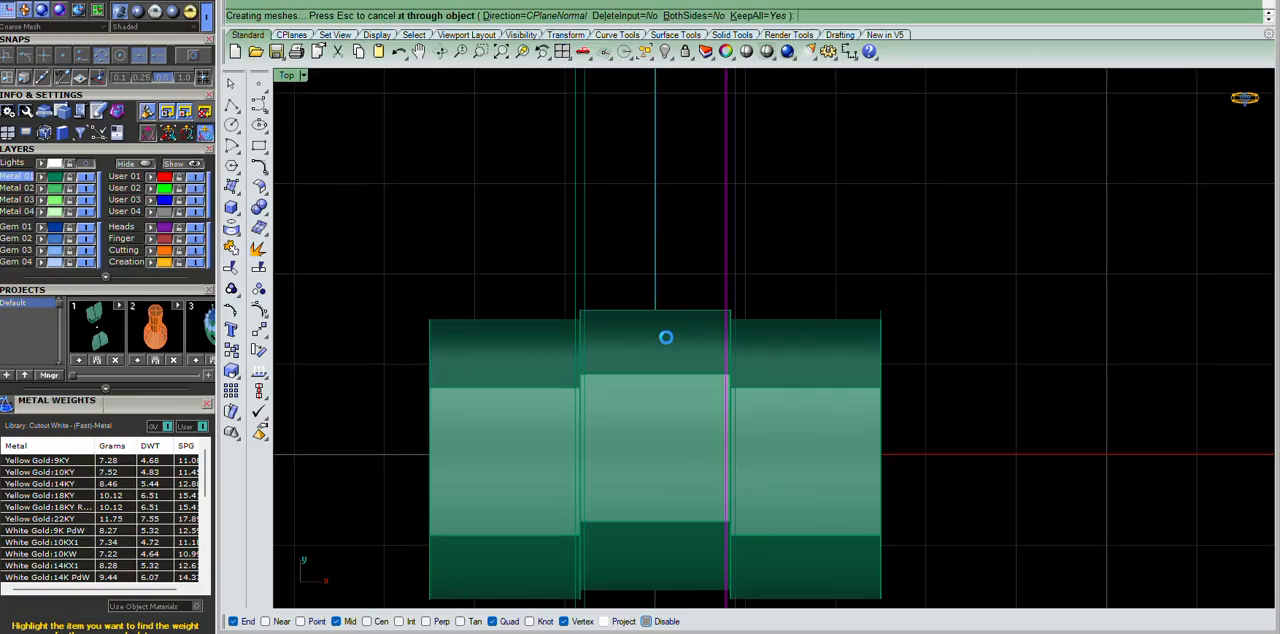
scroll(690, 280, down, 3)
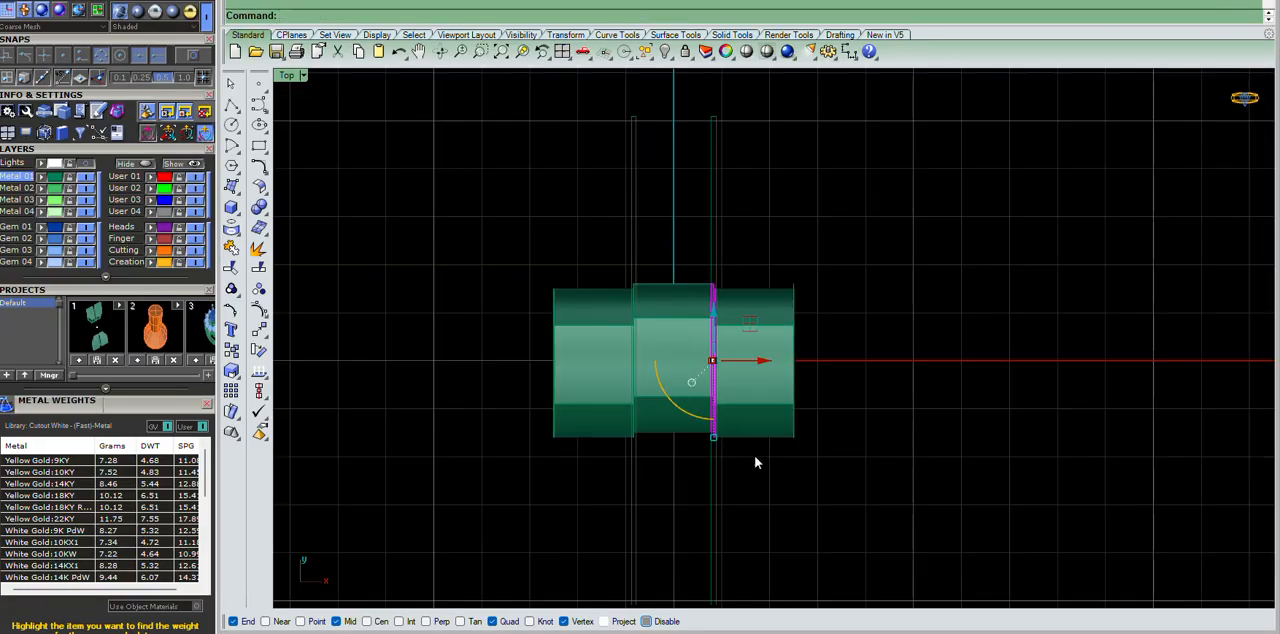
key(Delete)
Wire-cut the hinge body along the line pair on the -X side of the middle segment and delete that slice.
drag(656, 207, 581, 233)
key(Return)
click(657, 314)
click(575, 325)
key(Return)
drag(601, 242, 665, 460)
key(Delete)
scroll(658, 393, down, 4)
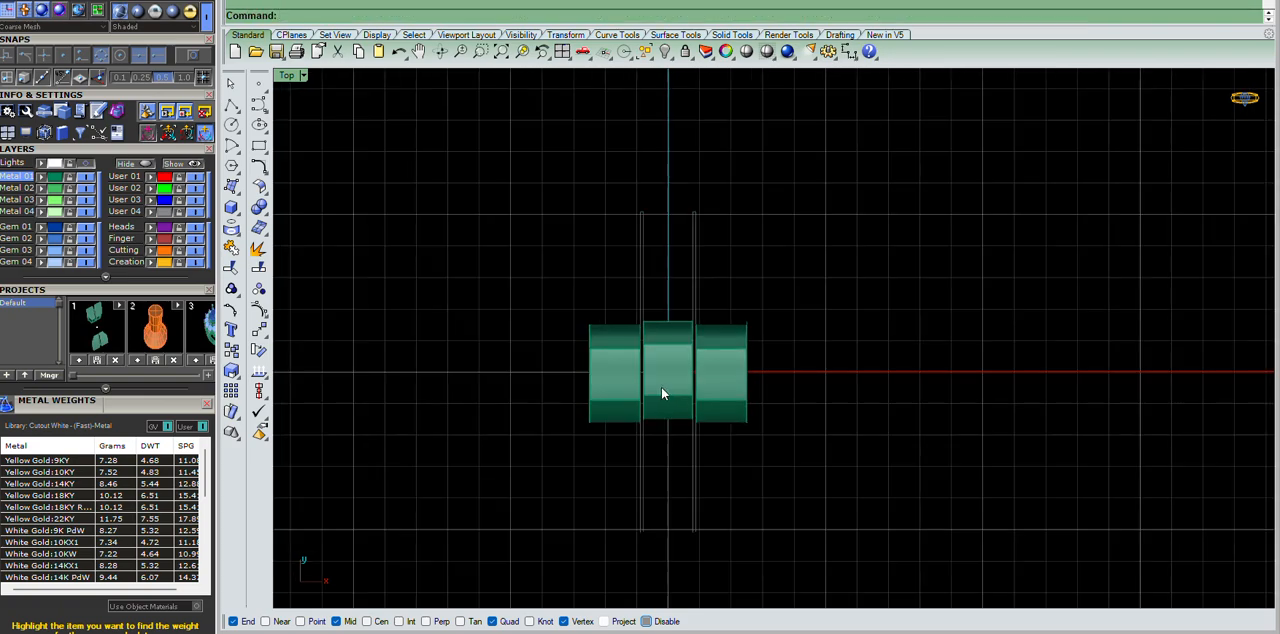
Examine the clearance gaps between the three hinge segments from several angles in perspective.
key(ctrl+F4)
scroll(689, 277, up, 8)
right_drag(691, 277, 785, 240)
scroll(861, 258, down, 7)
scroll(861, 260, up, 8)
scroll(789, 217, up, 6)
right_drag(785, 365, 790, 304)
scroll(779, 308, down, 9)
scroll(779, 308, up, 8)
scroll(790, 304, down, 2)
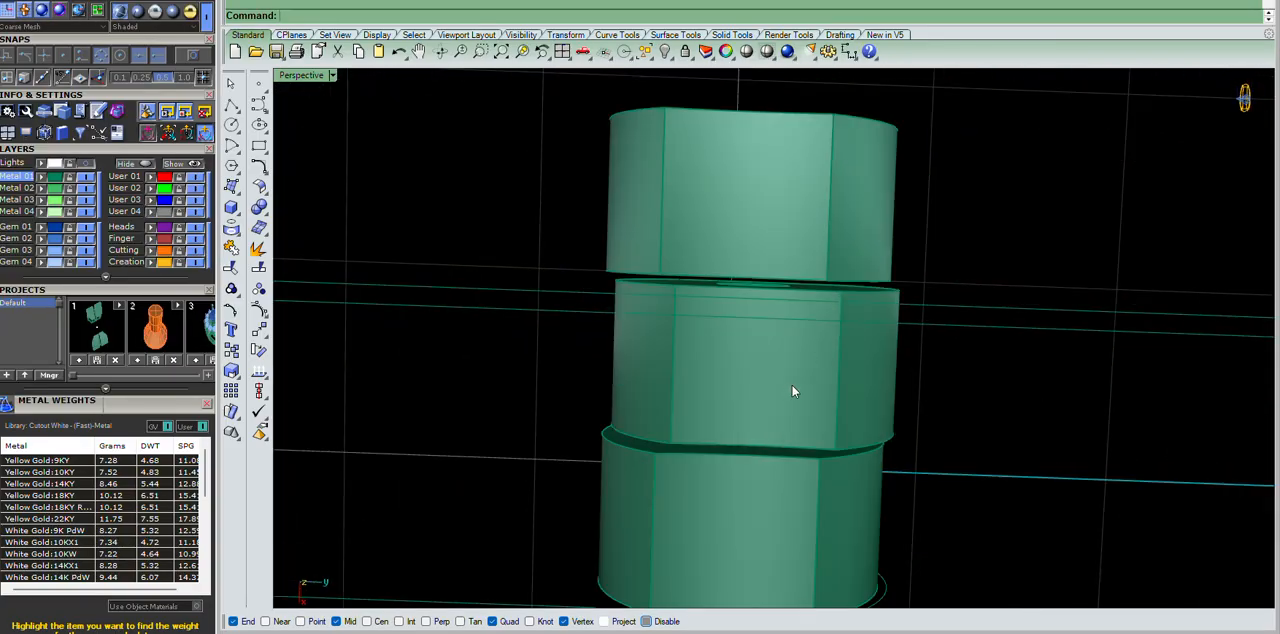
right_drag(809, 372, 980, 299)
key(ctrl+z)
scroll(724, 252, up, 6)
right_drag(724, 252, 784, 258)
key(Delete)
right_drag(830, 172, 872, 271)
scroll(783, 398, down, 4)
click(783, 395)
right_drag(888, 362, 872, 325)
scroll(843, 297, down, 5)
scroll(843, 297, up, 5)
scroll(872, 325, down, 5)
key(Escape)
key(ctrl+z)
key(ctrl+z)
Select all curves and clear them from the view to leave only the hinge segments.
right_drag(811, 315, 1021, 405)
scroll(824, 303, down, 6)
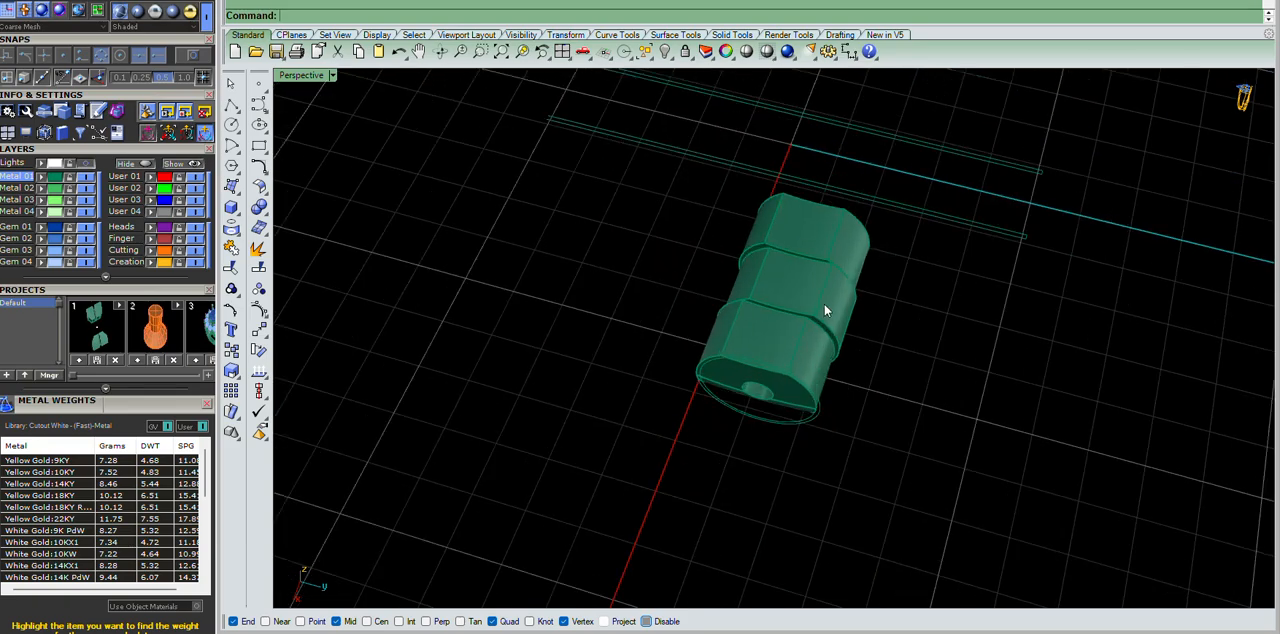
scroll(790, 290, up, 9)
right_drag(760, 284, 850, 240)
scroll(850, 240, down, 8)
scroll(868, 300, up, 7)
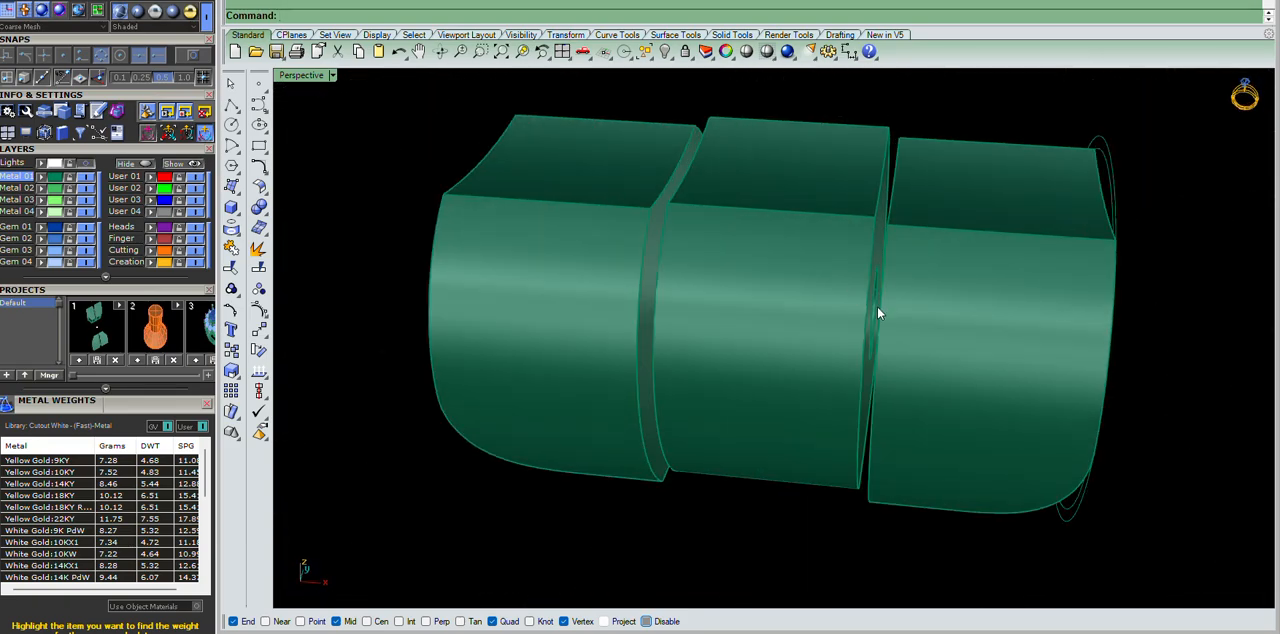
scroll(877, 307, down, 9)
right_drag(877, 307, 1022, 280)
text(SC)
key(Return)
key(Delete)
scroll(850, 301, down, 9)
scroll(850, 301, up, 6)
right_drag(852, 301, 923, 207)
scroll(900, 270, up, 9)
scroll(780, 262, down, 5)
Show the hidden objects again, and select all curves and hide them.
right_drag(1071, 416, 853, 347)
scroll(853, 347, down, 3)
scroll(853, 347, up, 4)
text(SH)
key(Return)
scroll(949, 352, down, 8)
right_drag(949, 352, 1076, 393)
text(SC)
key(Return)
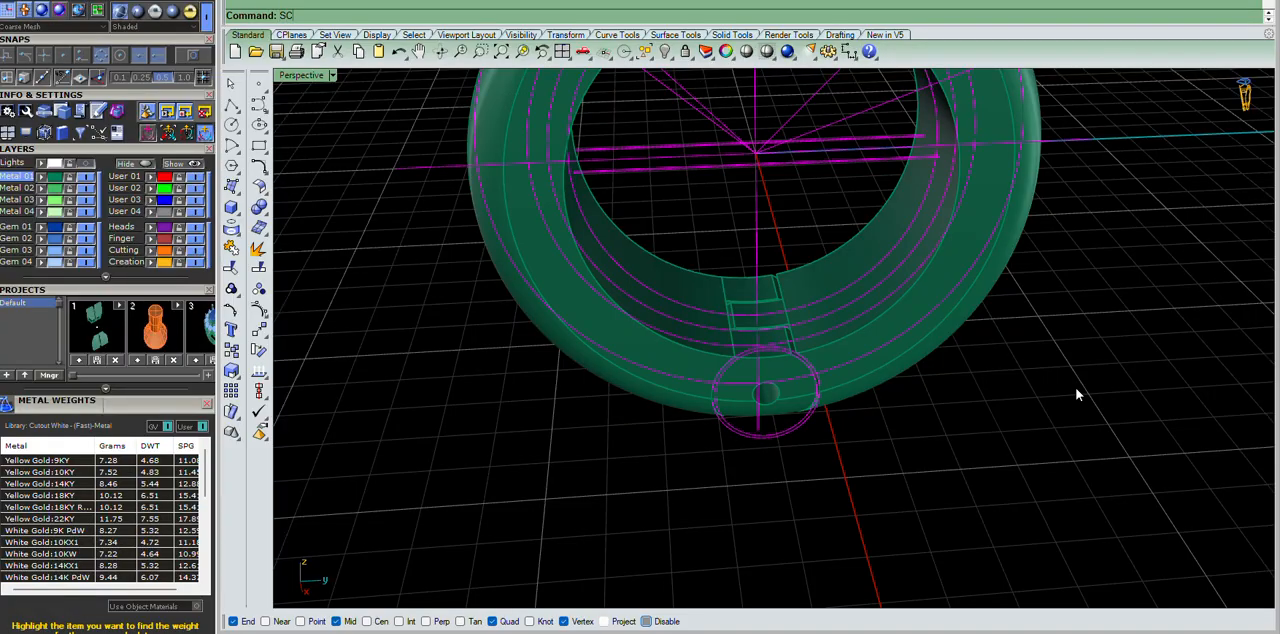
key(ctrl+h)
Examine how the hinge segments and their clearance gaps fit between the two ring halves.
scroll(824, 440, down, 9)
scroll(824, 442, up, 11)
right_drag(824, 474, 809, 222)
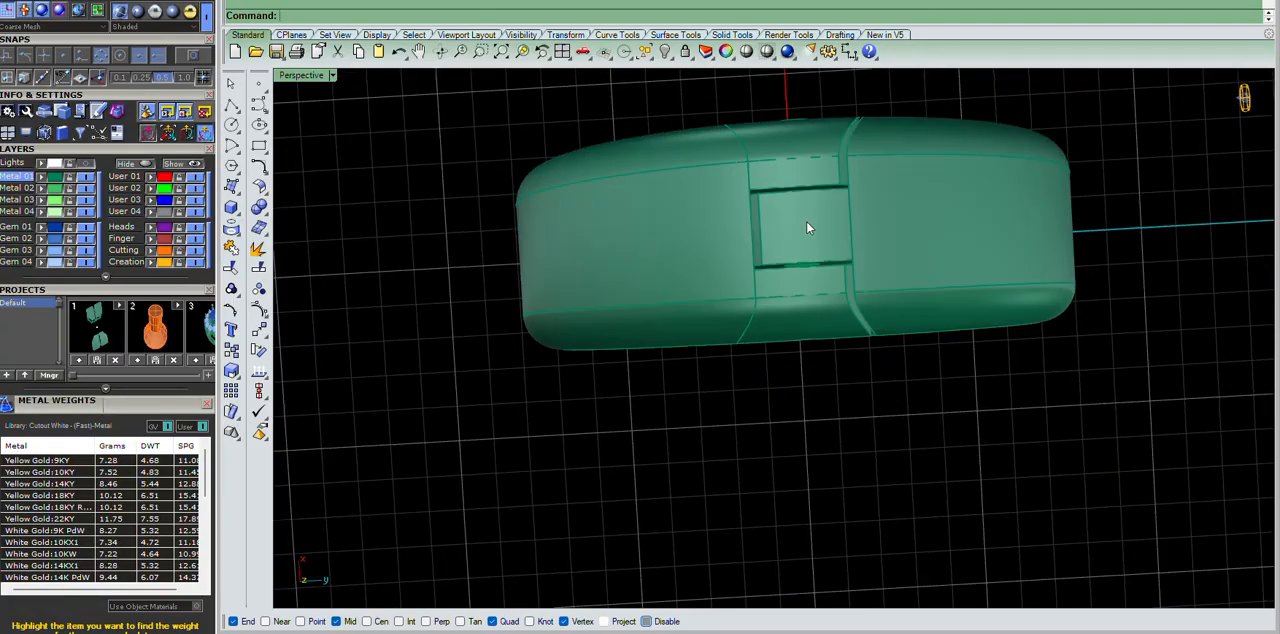
scroll(808, 224, up, 5)
scroll(903, 211, down, 5)
right_drag(894, 209, 857, 230)
scroll(680, 298, up, 10)
scroll(857, 230, down, 10)
scroll(833, 140, up, 7)
right_drag(833, 140, 782, 314)
scroll(834, 392, down, 9)
scroll(834, 394, up, 10)
scroll(776, 300, down, 8)
right_drag(743, 252, 851, 277)
scroll(840, 300, down, 8)
right_drag(829, 323, 806, 226)
scroll(804, 222, up, 7)
scroll(817, 150, down, 6)
scroll(794, 141, up, 6)
Isolate the two ring halves by hiding the hinge segments and the top wire.
click(808, 134)
scroll(808, 138, down, 5)
right_drag(958, 275, 833, 270)
scroll(909, 267, down, 2)
click(909, 267)
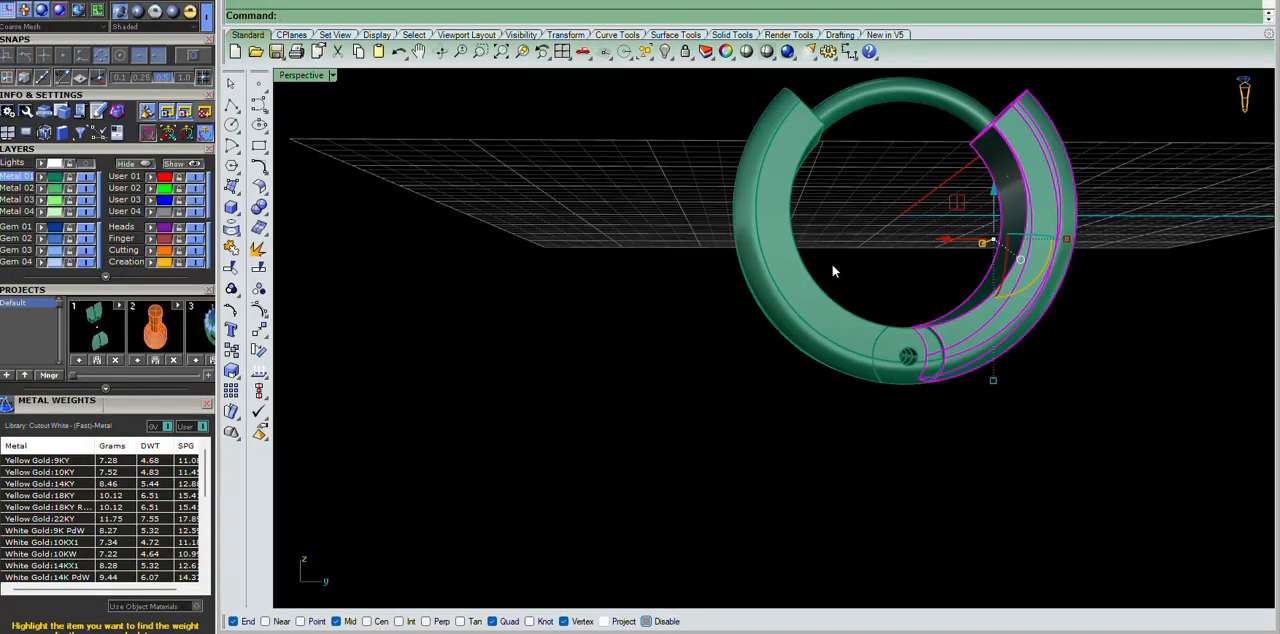
shift+click(805, 275)
right_drag(1086, 217, 899, 238)
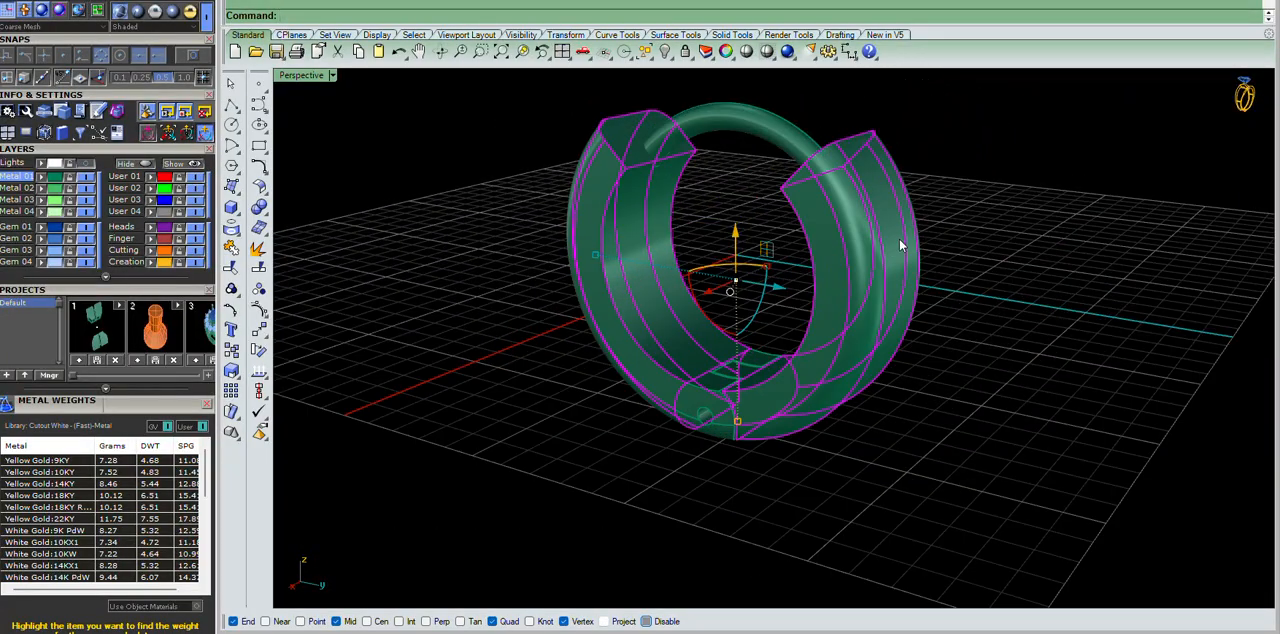
scroll(872, 229, up, 2)
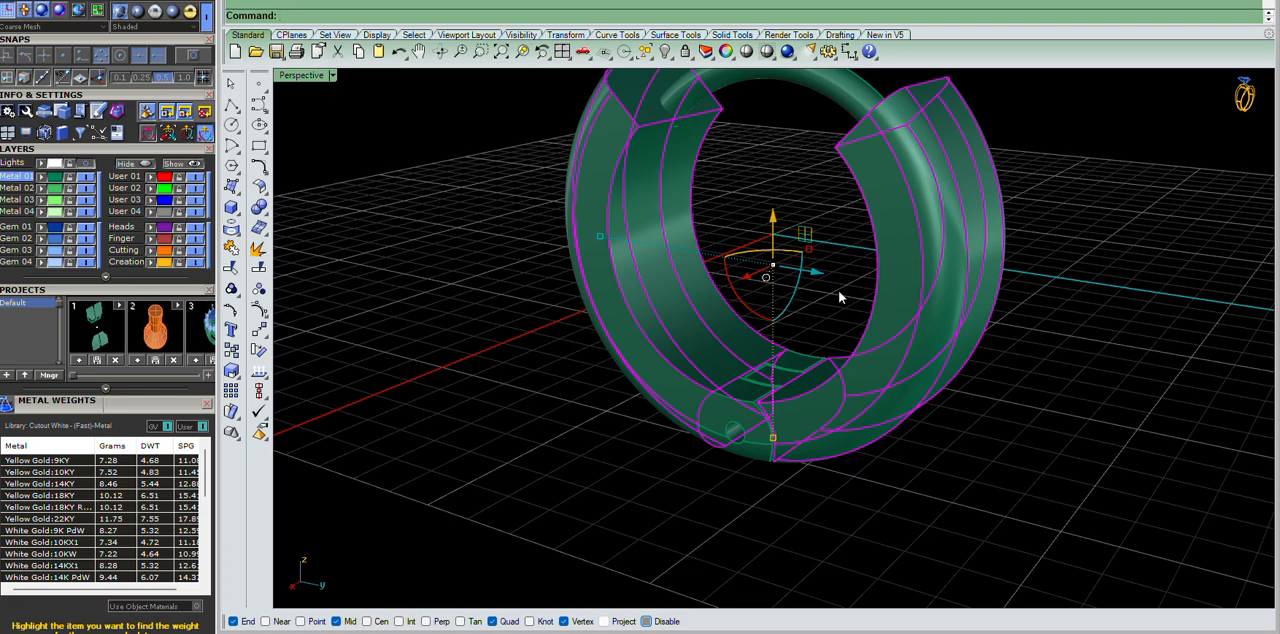
key(Escape)
click(608, 214)
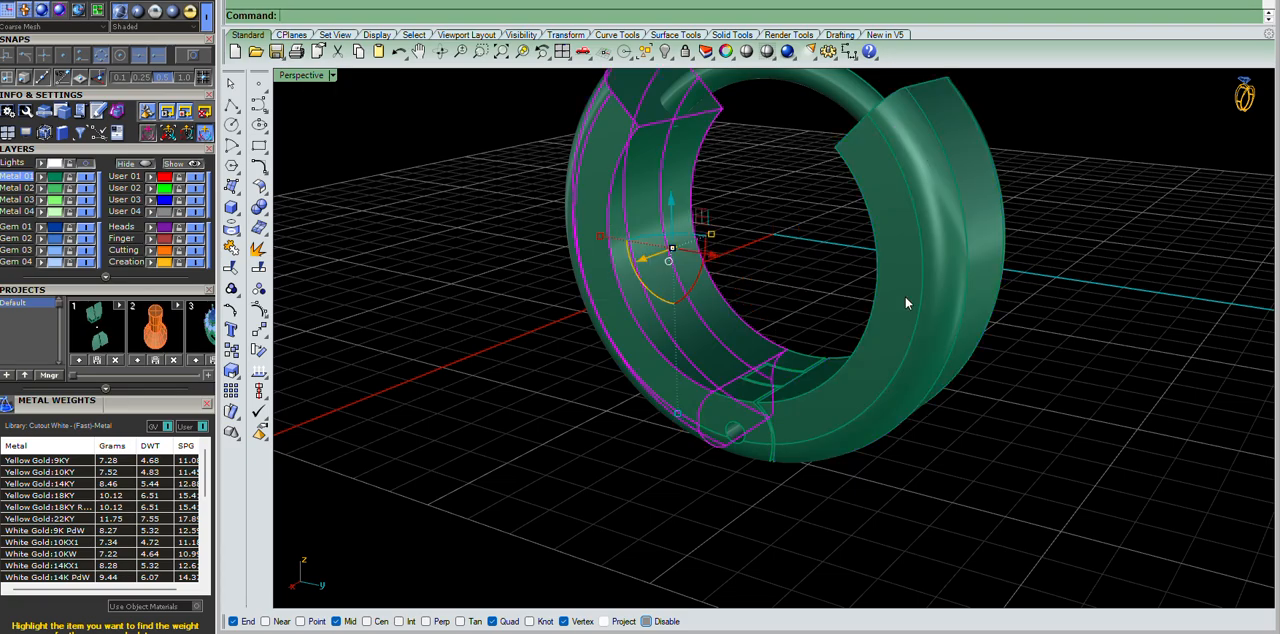
scroll(905, 296, down, 2)
key(Escape)
right_drag(834, 269, 747, 251)
scroll(747, 251, up, 2)
key(Return)
scroll(699, 271, down, 3)
key(Escape)
Extract copies of one ring half's surfaces, invert the selection and clear everything else.
key(Return)
scroll(663, 209, up, 5)
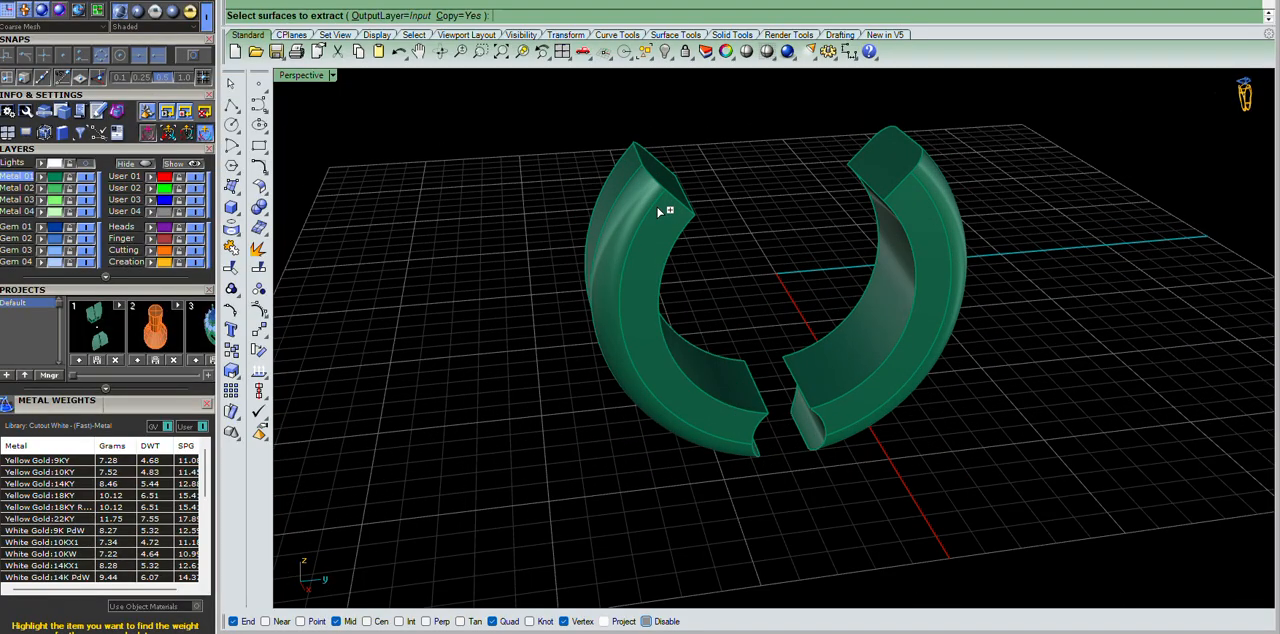
click(674, 366)
click(592, 302)
click(542, 234)
right_drag(542, 234, 884, 293)
right_drag(808, 332, 1036, 275)
key(Return)
key(ctrl+i)
key(Delete)
Delete the inner band surface of the ring half and select its remaining surfaces.
click(886, 182)
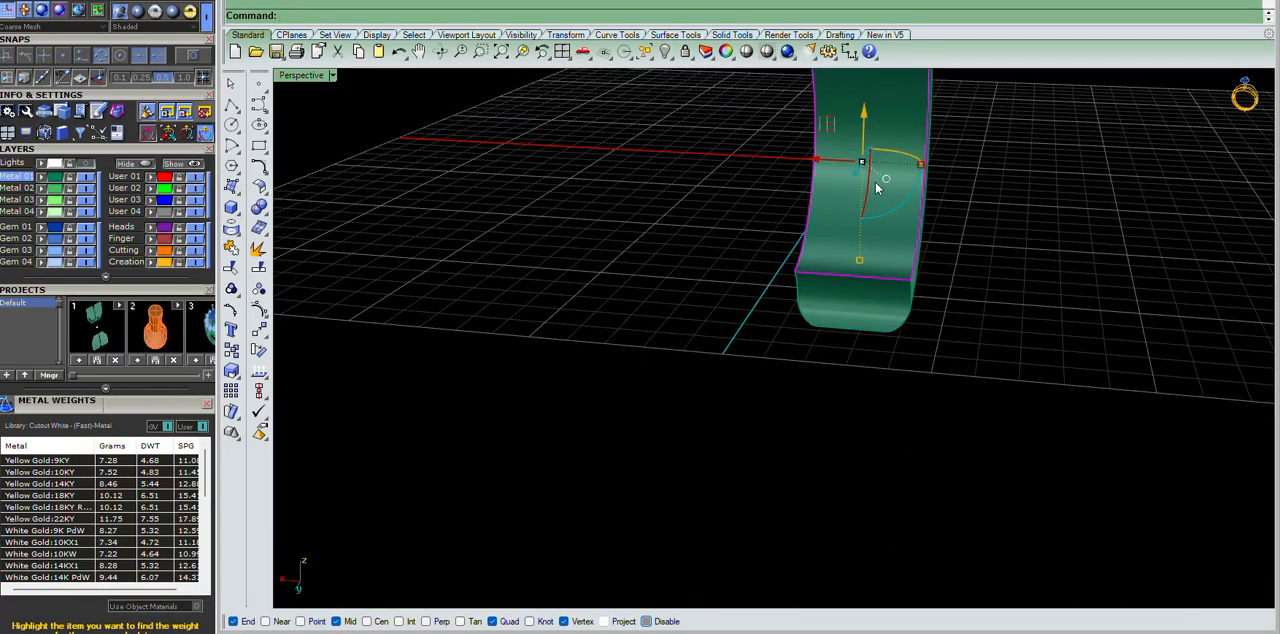
key(Delete)
scroll(848, 312, down, 5)
scroll(867, 344, up, 8)
shift+right_drag(858, 185, 932, 188)
drag(932, 188, 559, 373)
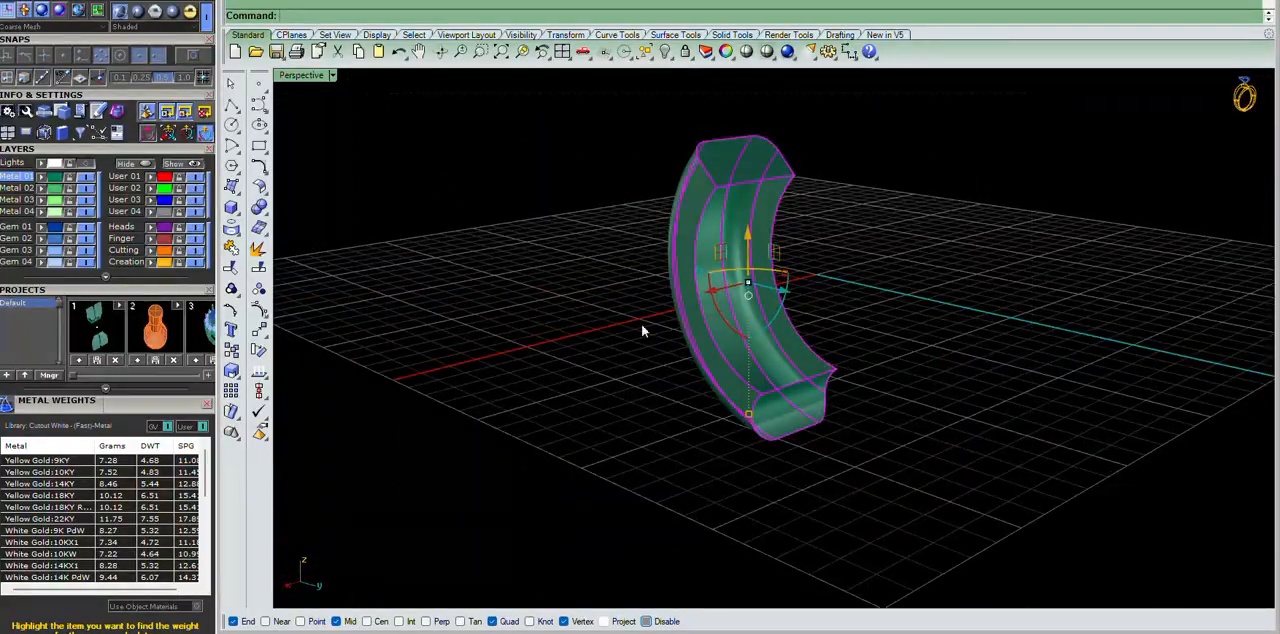
right_drag(559, 373, 800, 373)
right_drag(1012, 362, 789, 271)
scroll(780, 272, up, 3)
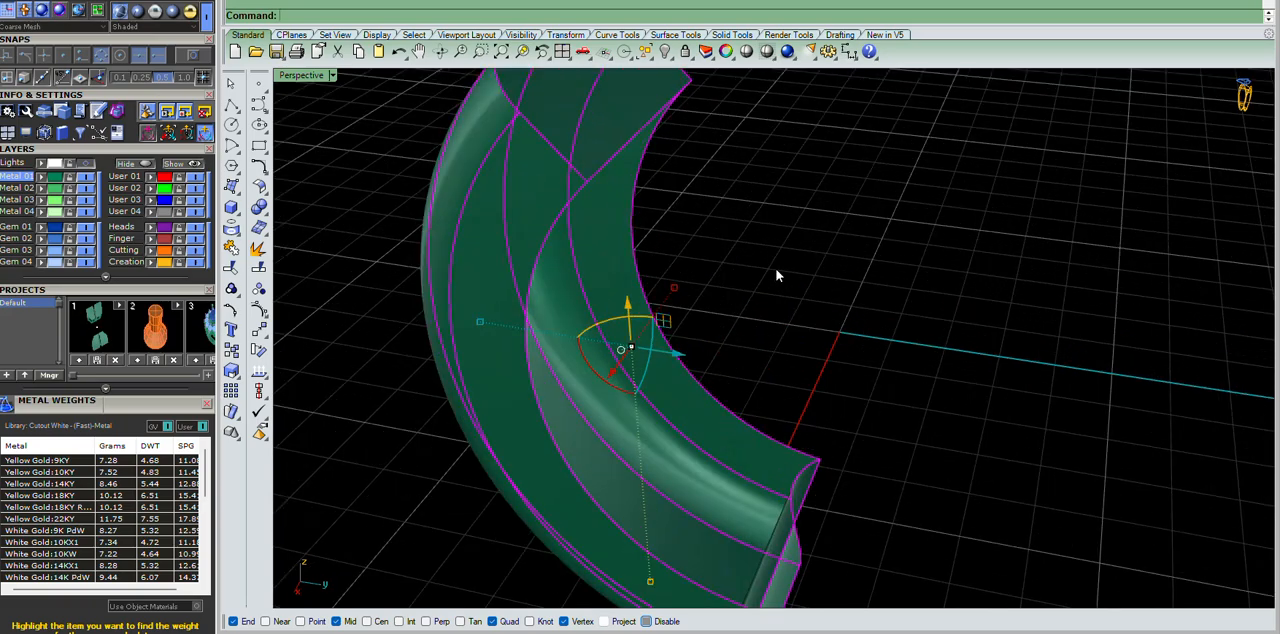
Try a solid surface offset of 0.5 on the open ring half with the directions flipped, and undo it.
key(Return)
scroll(723, 297, down, 5)
scroll(709, 268, up, 3)
text(f)
key(Return)
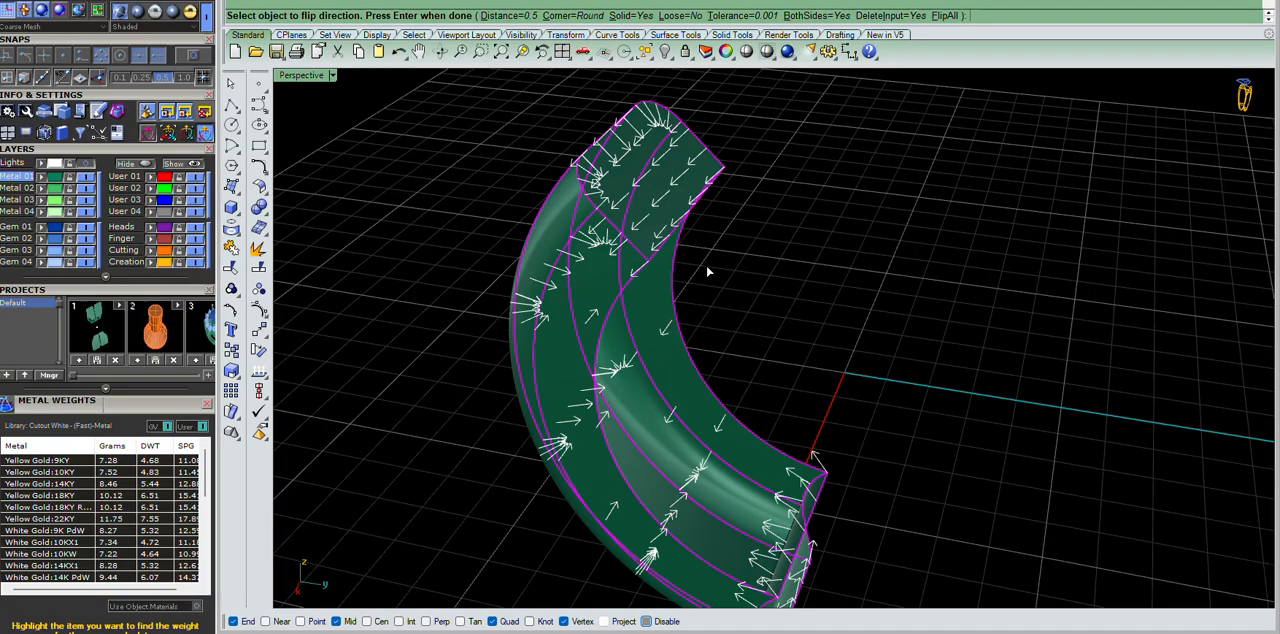
key(Return)
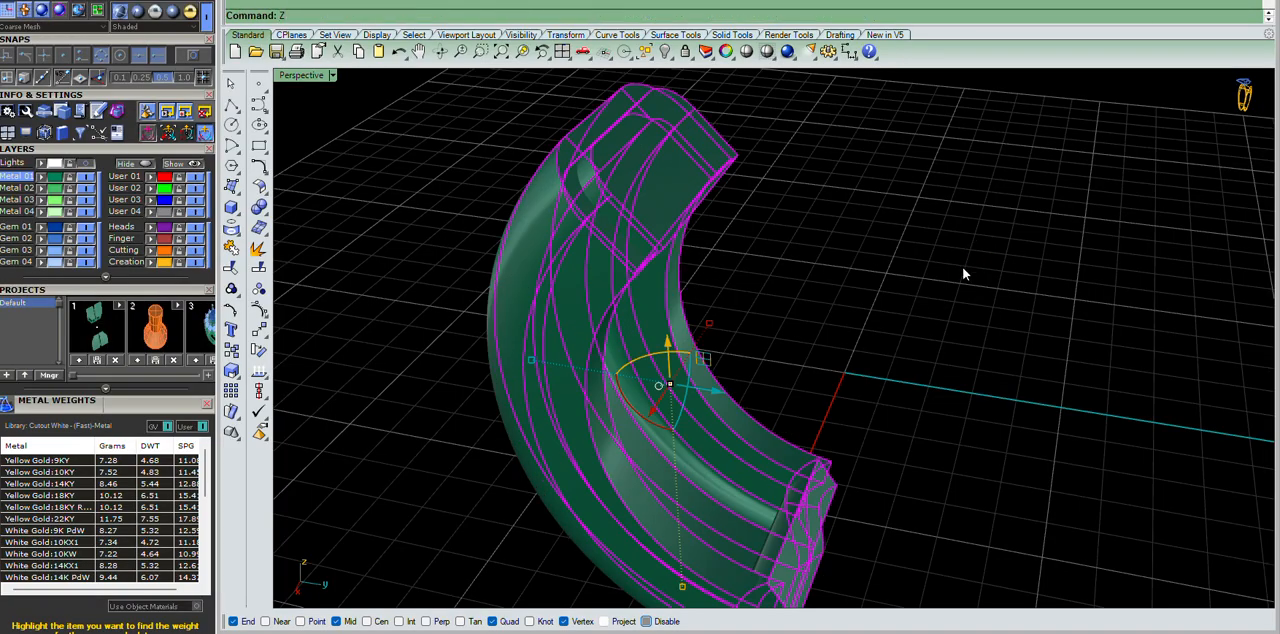
text(Z)
key(Return)
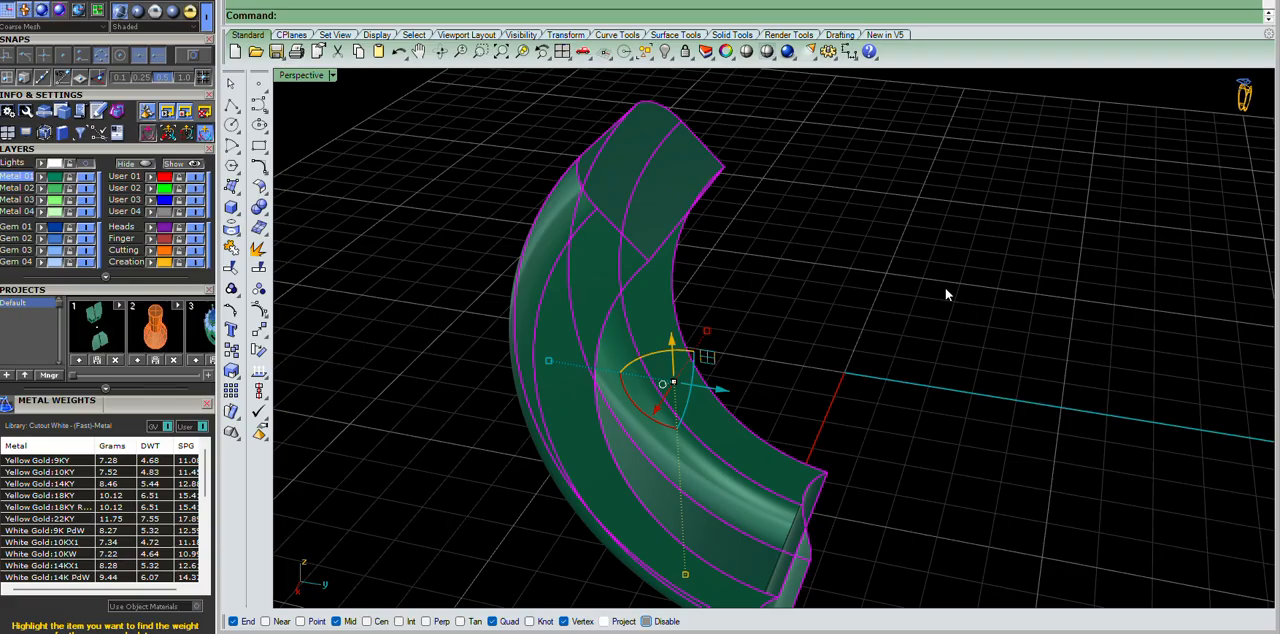
Offset the open ring half's surfaces by 0.5 as a solid to form a hollow shell.
key(Return)
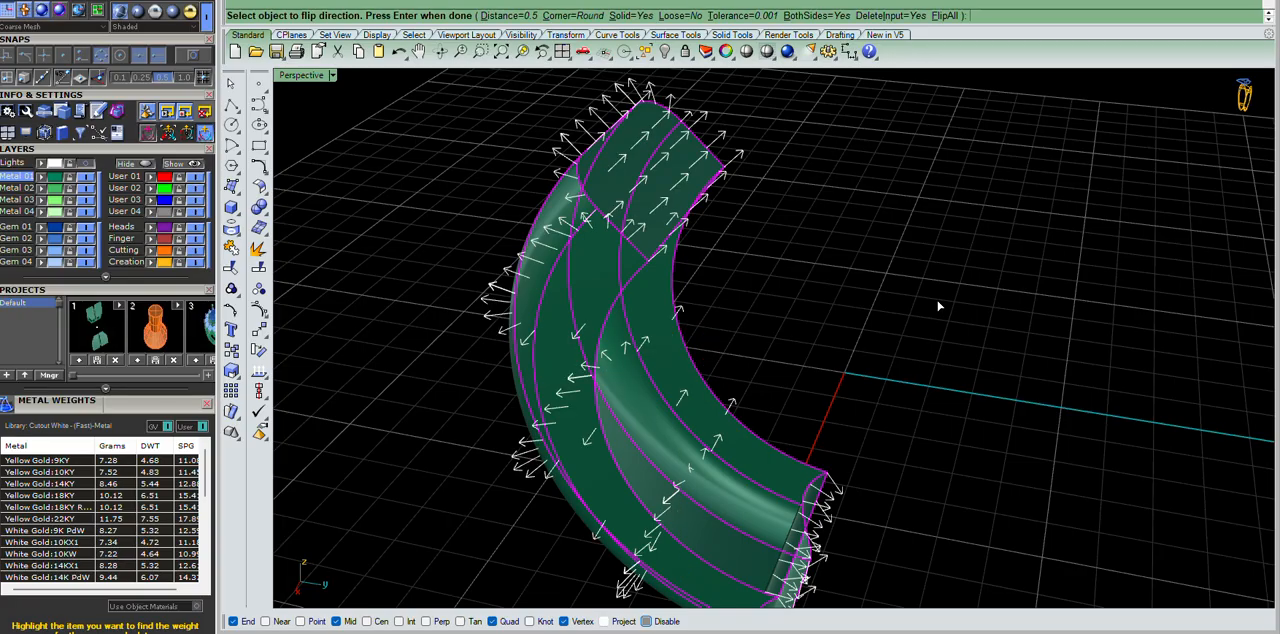
key(Return)
scroll(937, 303, down, 5)
scroll(673, 262, up, 4)
Examine the hollowed ring half's walls and ends in shaded display, in perspective and in the right view.
right_drag(673, 262, 763, 465)
scroll(871, 386, down, 2)
scroll(869, 384, up, 3)
scroll(763, 463, down, 3)
scroll(720, 297, up, 7)
right_drag(720, 297, 880, 131)
scroll(833, 234, down, 6)
scroll(1018, 178, up, 4)
click(747, 52)
scroll(906, 240, down, 5)
scroll(906, 240, up, 5)
right_drag(904, 238, 880, 211)
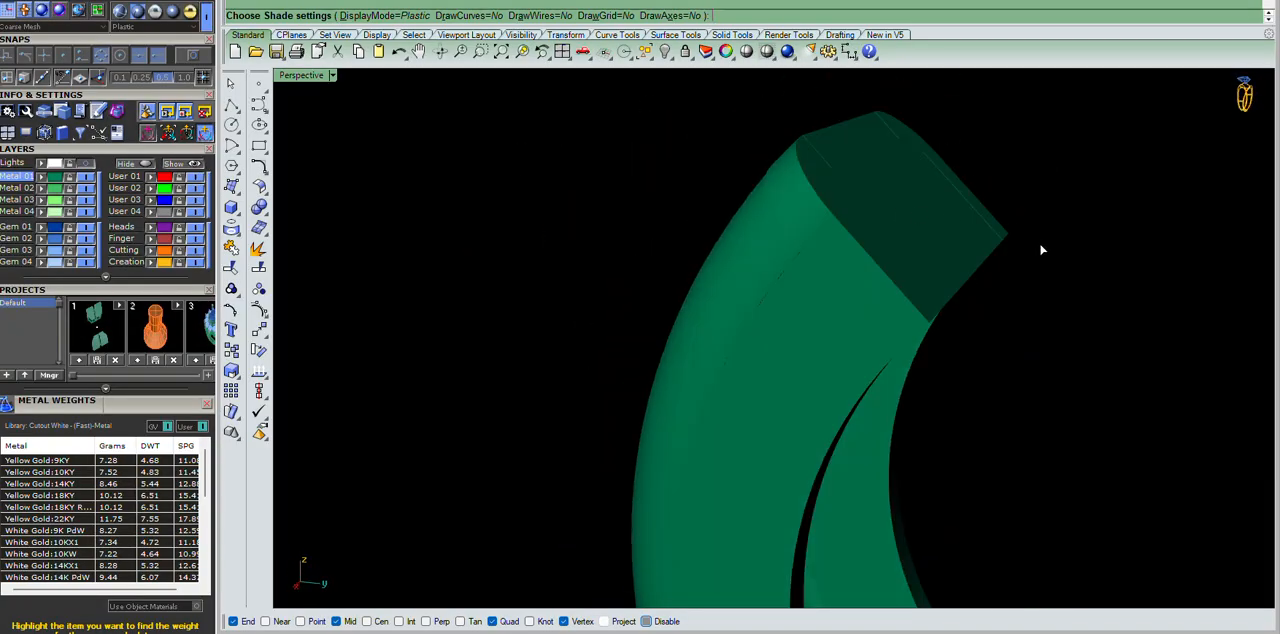
key(ctrl+F2)
key(ctrl+F3)
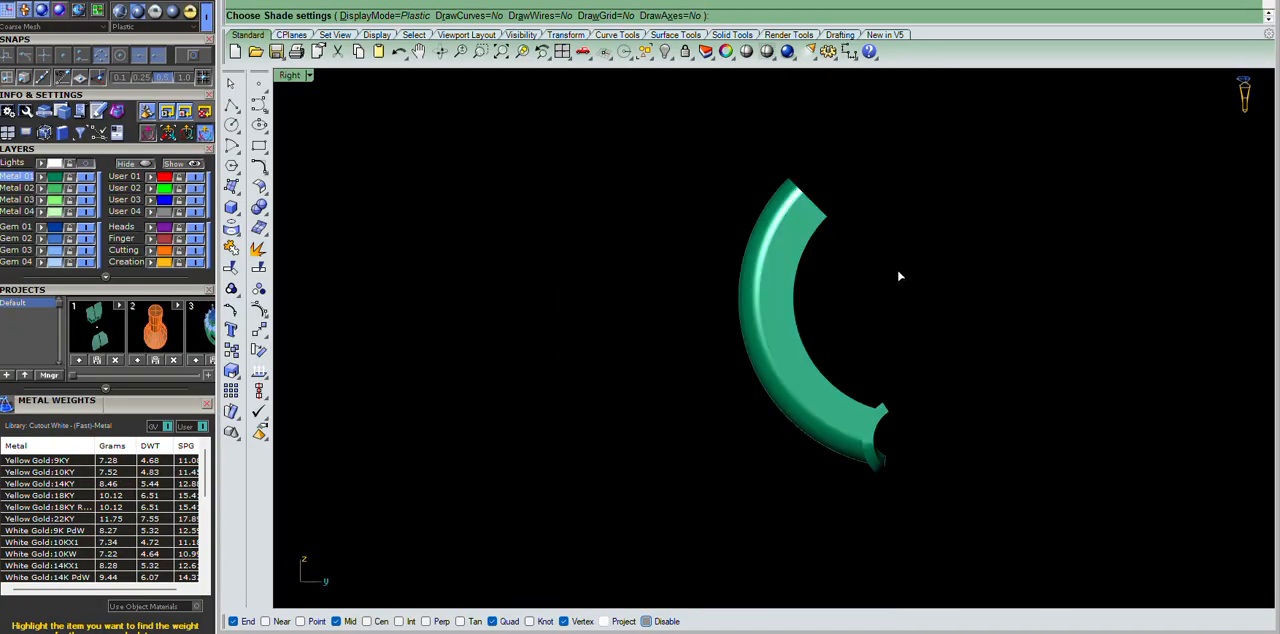
Duplicate the ring half's inner edge curve near the hinge end in the right view.
key(Escape)
scroll(850, 250, down, 7)
scroll(829, 298, up, 14)
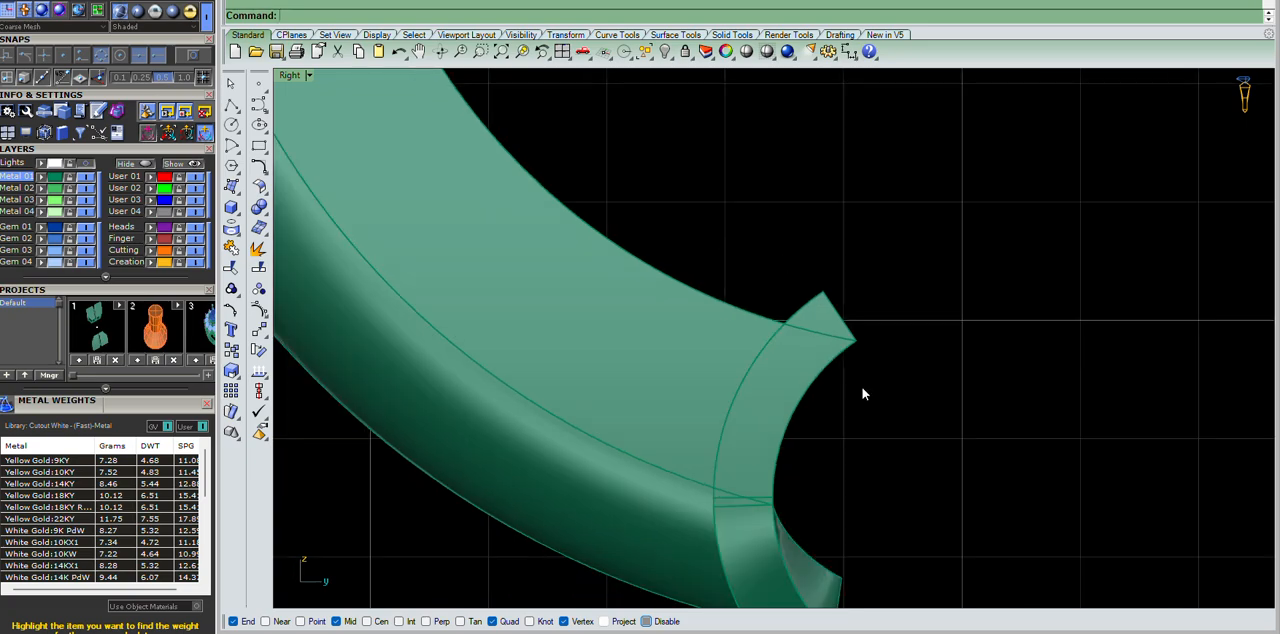
scroll(870, 345, down, 5)
scroll(782, 322, up, 10)
text(de)
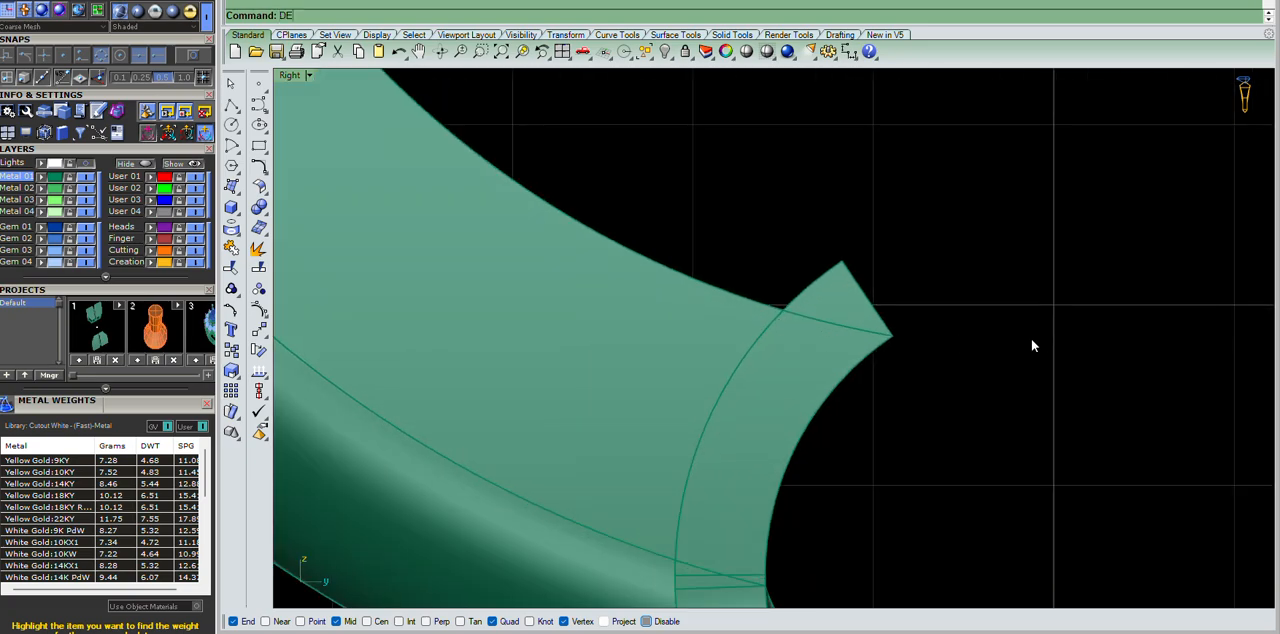
key(Return)
click(731, 294)
key(Return)
Wire-cut the inner corner protruding at the hinge end along the duplicated inner edge and delete the cut-off piece.
text(cut)
key(Return)
click(839, 280)
key(Return)
key(Return)
click(838, 279)
key(Delete)
scroll(935, 232, down, 5)
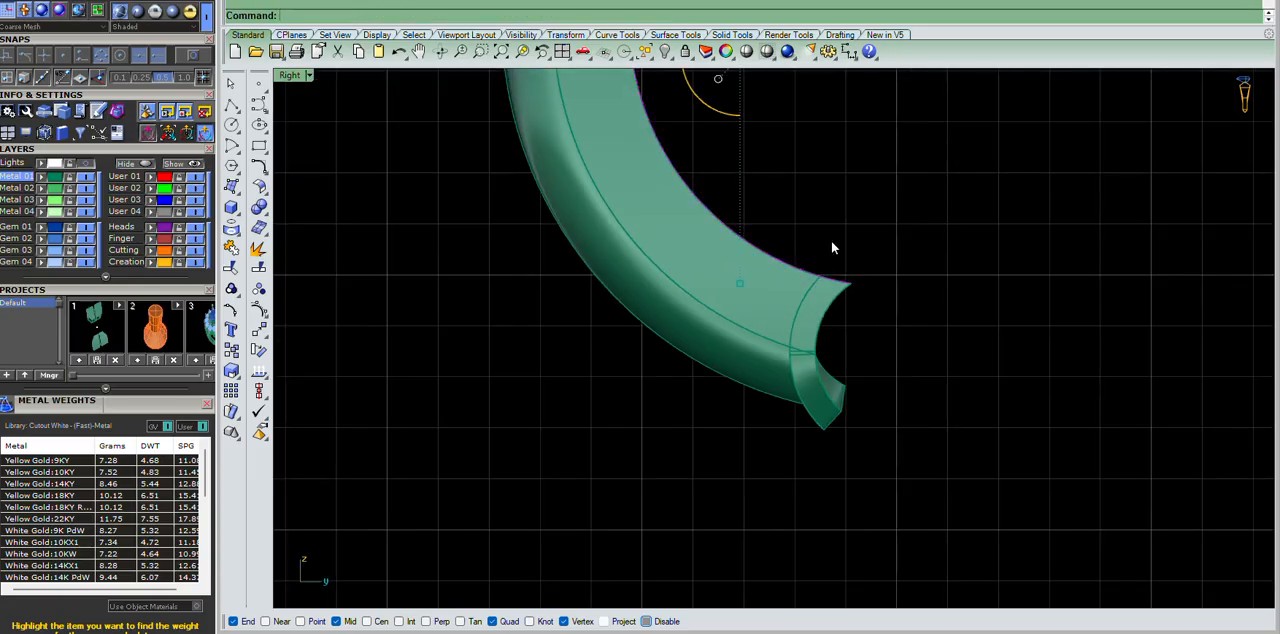
Duplicate the ring half's outer edge curve near the hinge end.
scroll(855, 340, up, 3)
text(de)
key(Return)
click(798, 422)
key(Return)
Wire-cut the outer corner protruding at the hinge end along the duplicated outer edge and delete the leftovers.
key(Return)
text(wc)
key(Return)
scroll(922, 478, up, 7)
drag(922, 480, 714, 530)
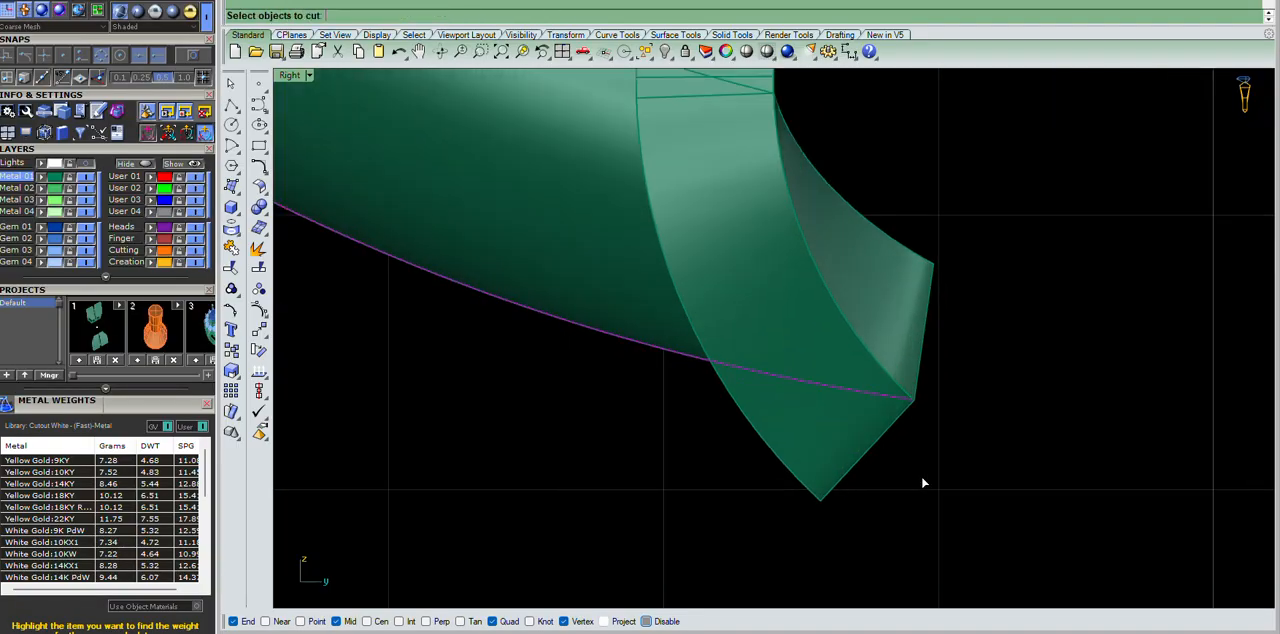
Duplicate the curved edge of the concave hinge end.
key(Return)
key(Delete)
drag(938, 466, 766, 461)
key(Delete)
scroll(766, 461, down, 9)
text(de)
key(Return)
click(790, 418)
Project the duplicated hinge-end edge onto the right-view construction plane and select the projected curve.
key(Return)
key(Return)
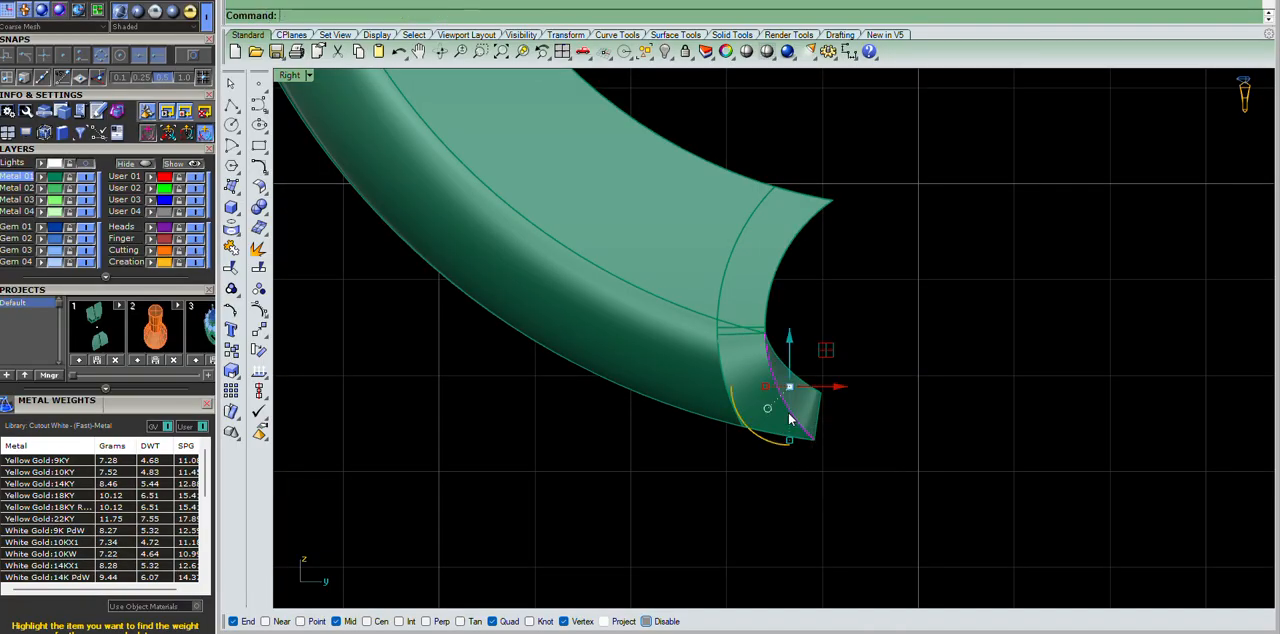
scroll(788, 400, up, 5)
text(pc)
key(Return)
key(Return)
key(F4)
right_drag(808, 405, 744, 302)
scroll(822, 346, up, 4)
click(709, 297)
key(F4)
scroll(708, 298, down, 5)
scroll(744, 302, up, 7)
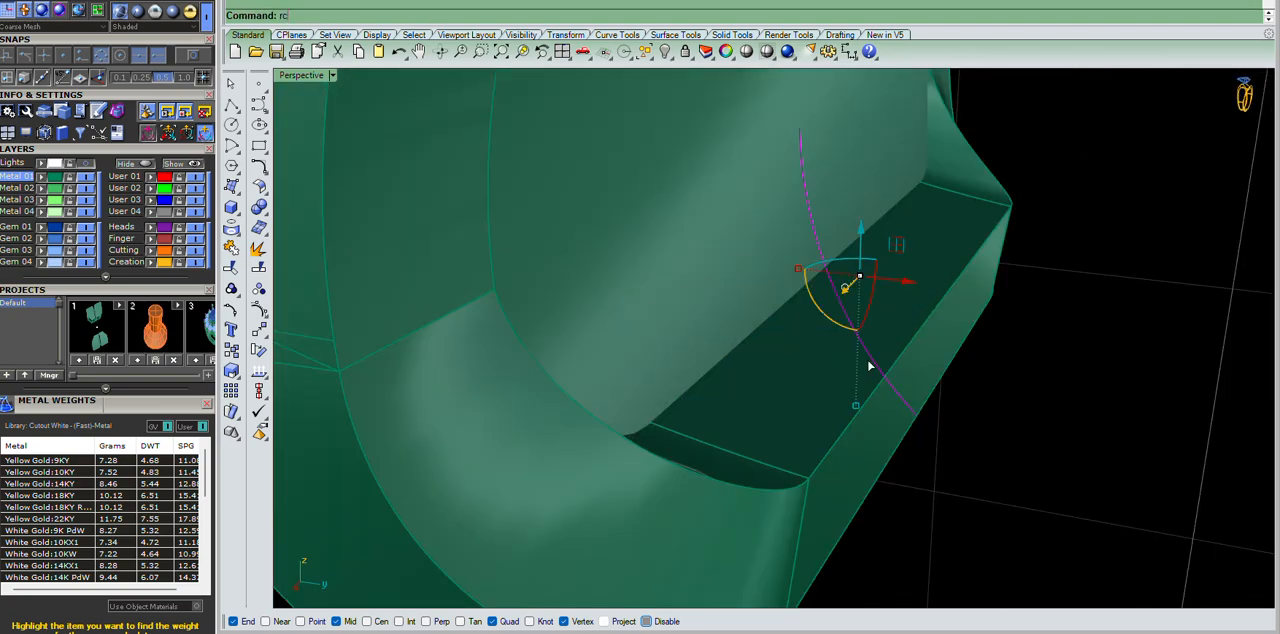
Rebuild the projected curve as a degree 3 curve, deleting the input.
text(rc)
key(Return)
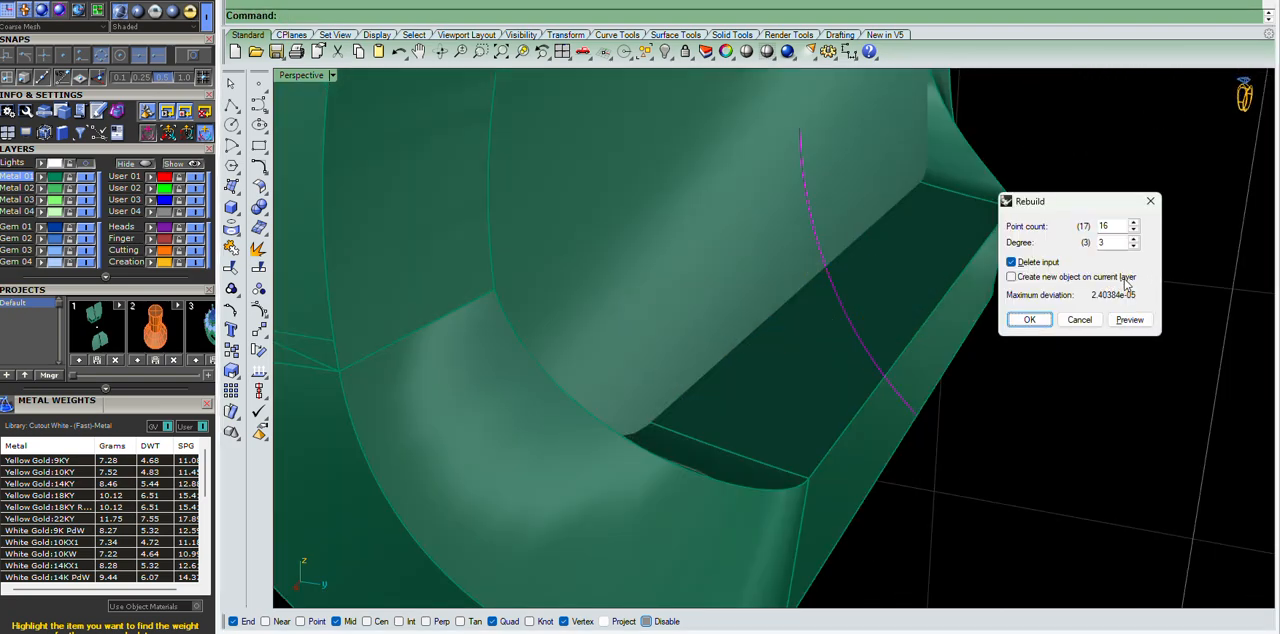
double_click(1113, 226)
key(Return)
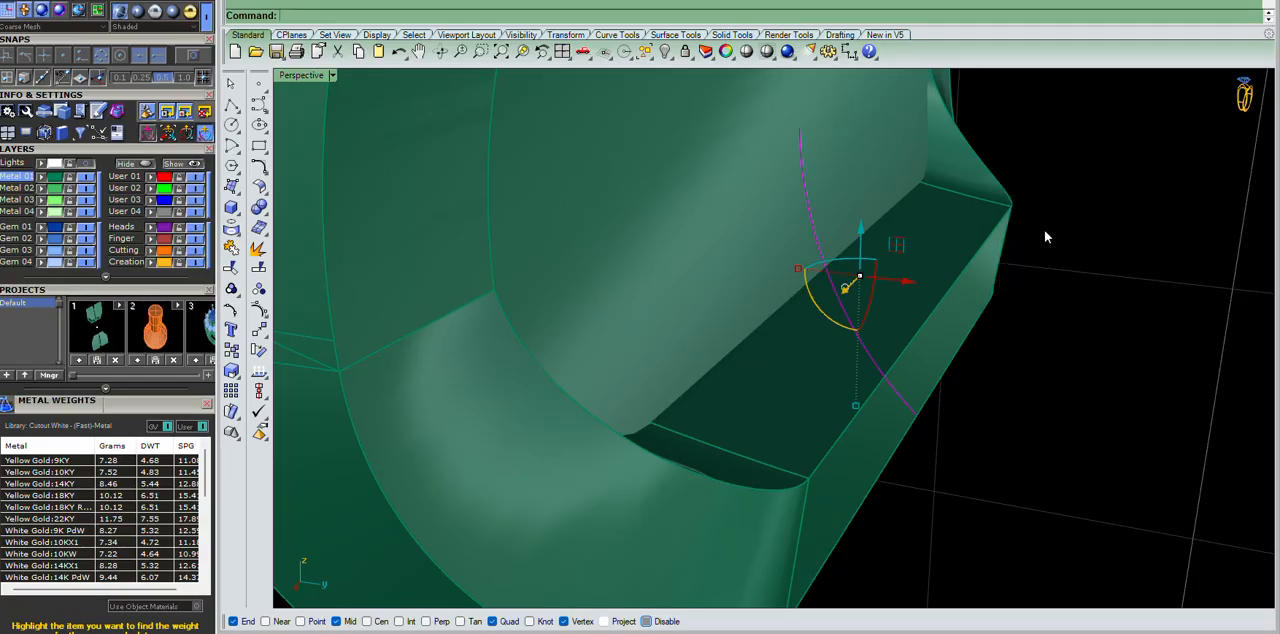
Extend both ends of the rebuilt curve beyond the hinge end with the Arc extension type.
scroll(906, 229, down, 7)
right_drag(906, 229, 972, 252)
click(972, 252)
right_drag(838, 210, 885, 228)
text(extend)
key(Return)
key(Return)
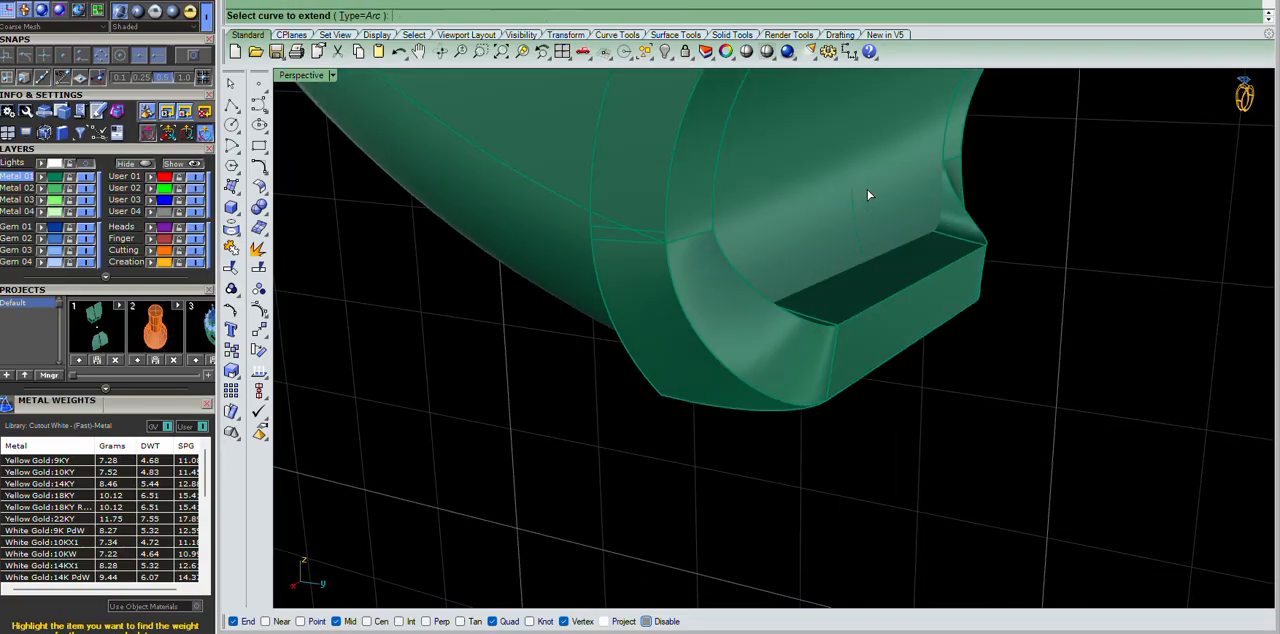
click(854, 214)
click(879, 100)
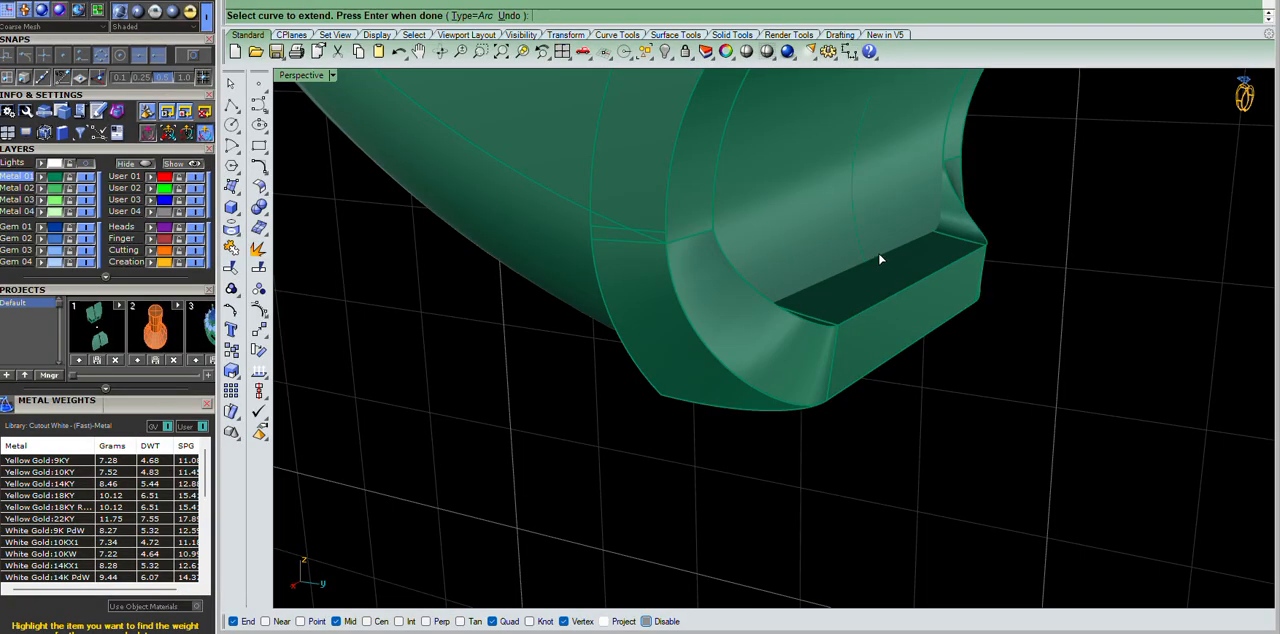
click(864, 263)
click(999, 431)
right_click(1075, 381)
Try to wire-cut the ring half's overhanging hinge end with the extended curve in the right view, and undo it.
click(988, 398)
key(ctrl+F2)
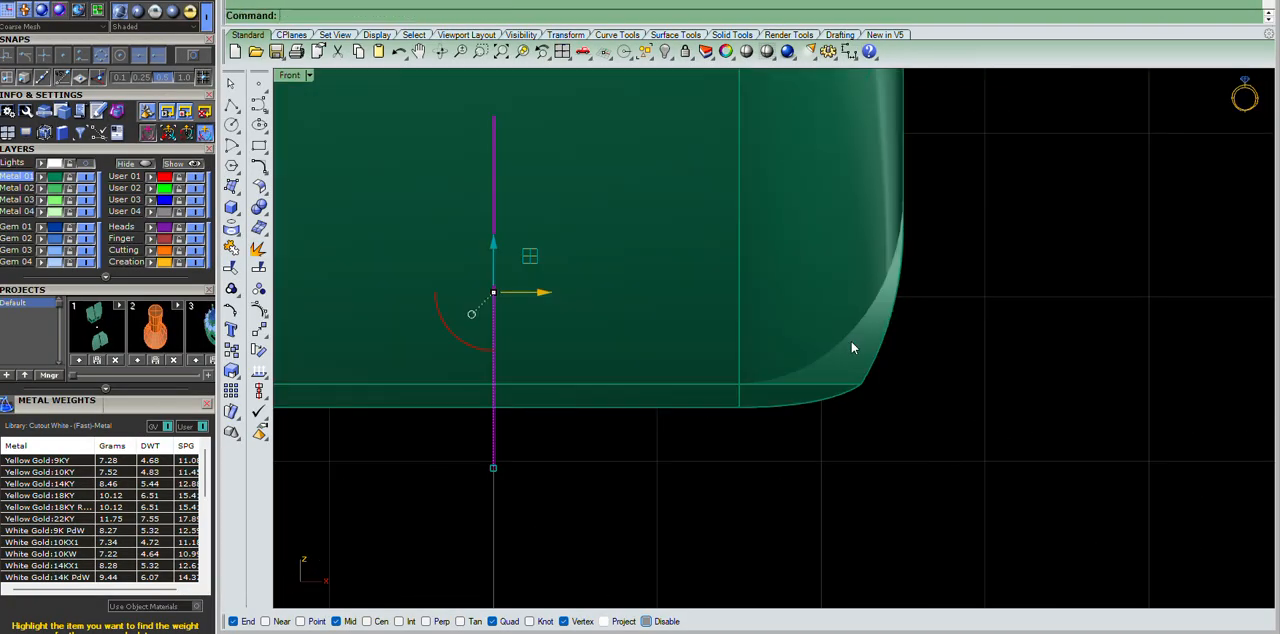
key(ctrl+F3)
text(wc)
key(Return)
scroll(840, 338, up, 6)
click(762, 356)
key(Return)
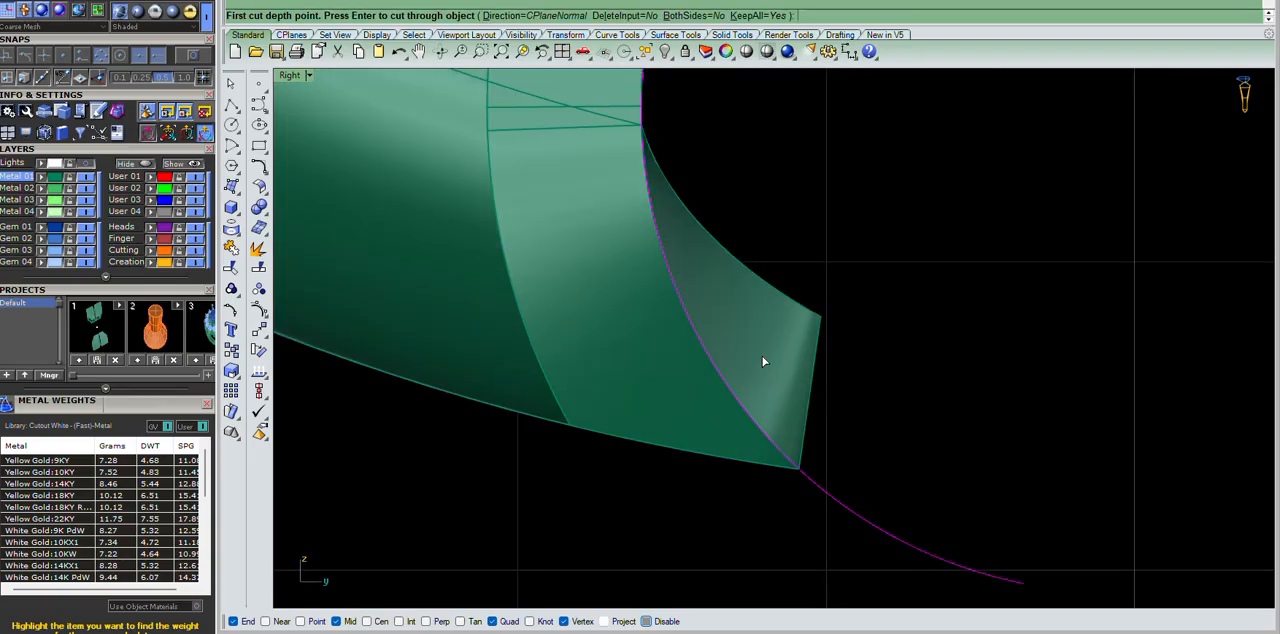
key(Return)
scroll(852, 346, down, 8)
click(936, 351)
key(ctrl+z)
Retry the wire cut of the overhanging hinge end with the reselected extended curve, and undo it.
scroll(792, 353, up, 3)
scroll(777, 342, up, 4)
drag(1014, 420, 947, 520)
scroll(765, 318, down, 8)
scroll(757, 229, up, 9)
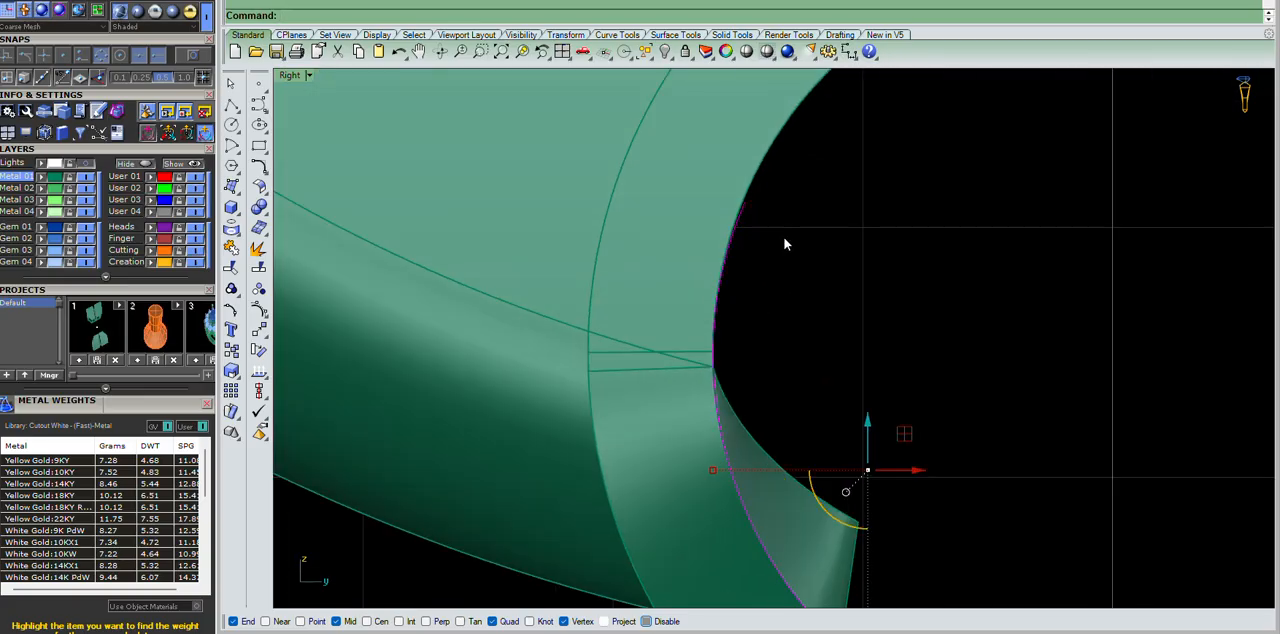
right_click(794, 250)
right_click(794, 252)
scroll(857, 450, down, 2)
text(WC)
key(Return)
scroll(831, 430, up, 6)
click(780, 397)
right_click(804, 399)
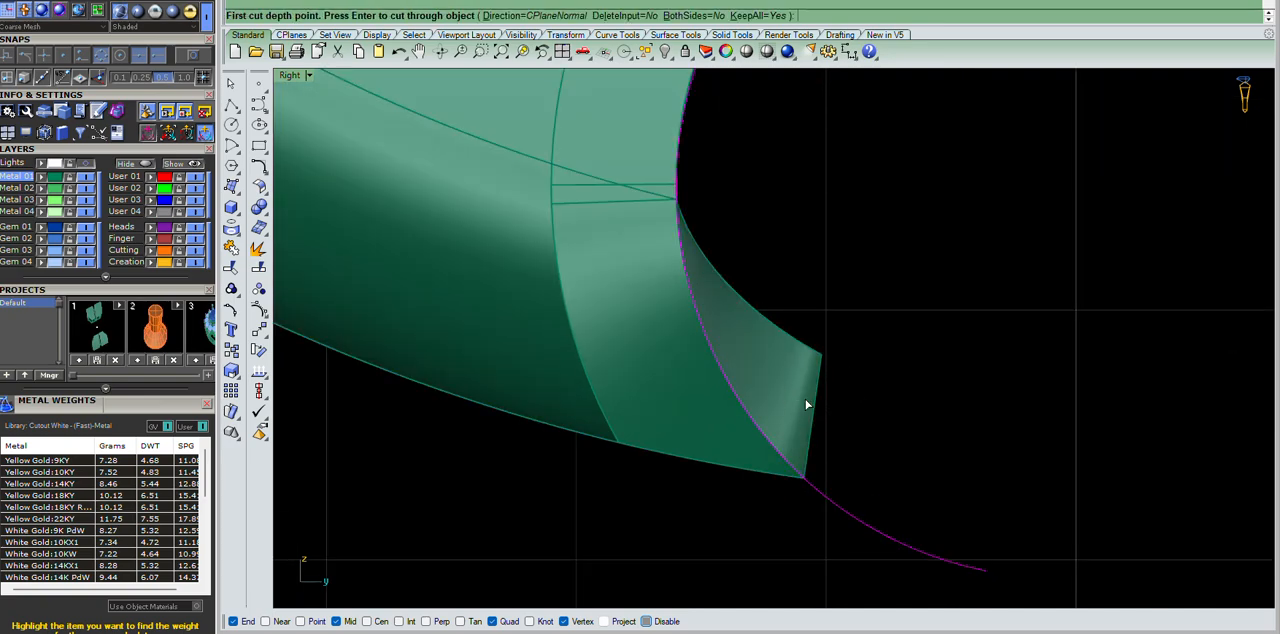
right_click(807, 404)
scroll(855, 362, down, 3)
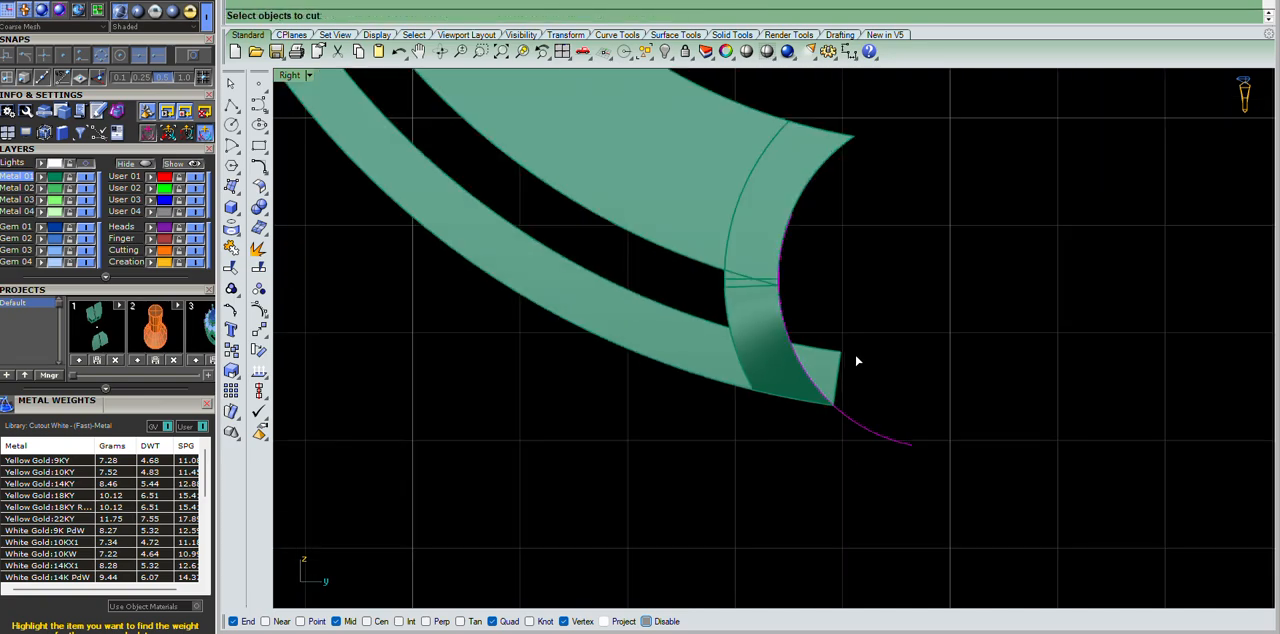
key(ctrl+z)
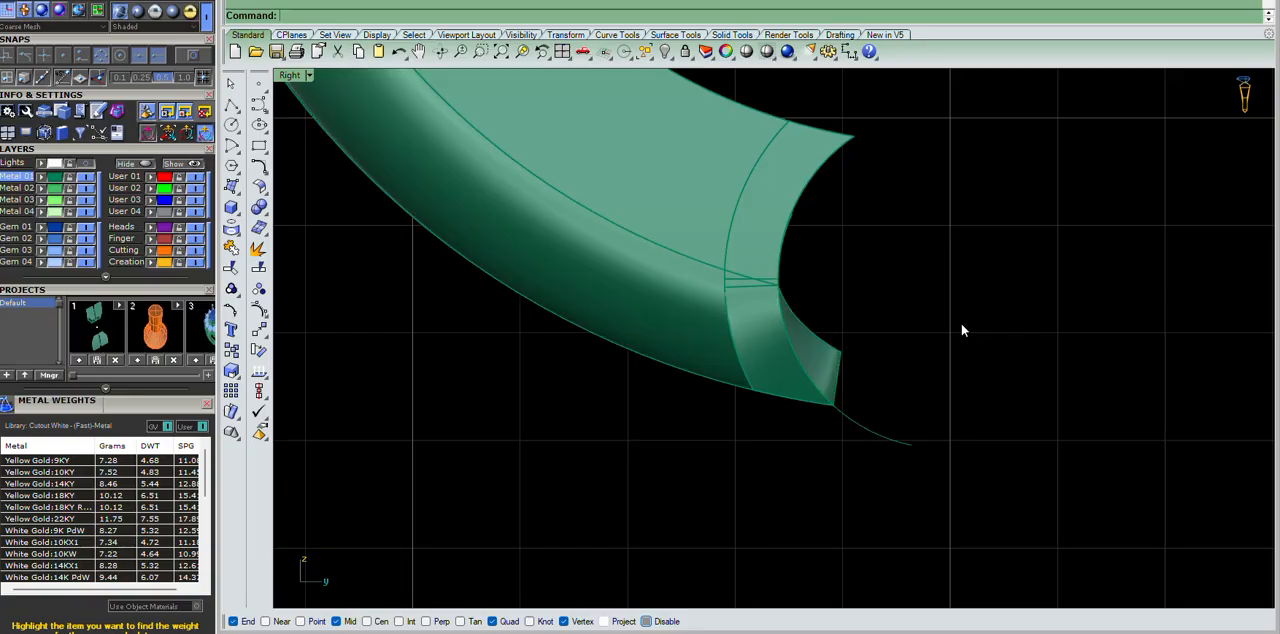
scroll(808, 374, up, 3)
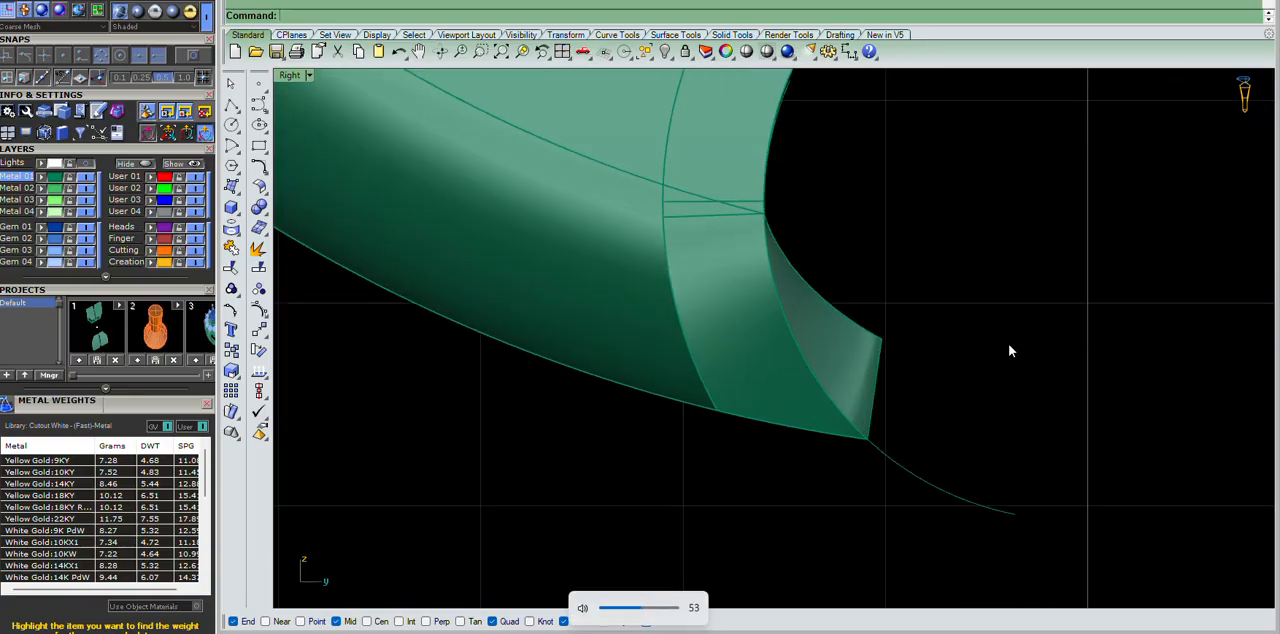
key(ctrl+F4)
right_drag(1006, 353, 920, 402)
scroll(842, 343, up, 6)
click(914, 402)
text(W)
key(Return)
click(826, 340)
key(Escape)
key(Escape)
Extract the curved wall surfaces from the hollow ring half and delete the unneeded one.
click(947, 295)
key(Delete)
scroll(909, 311, up, 5)
right_drag(937, 304, 1020, 343)
scroll(888, 256, down, 8)
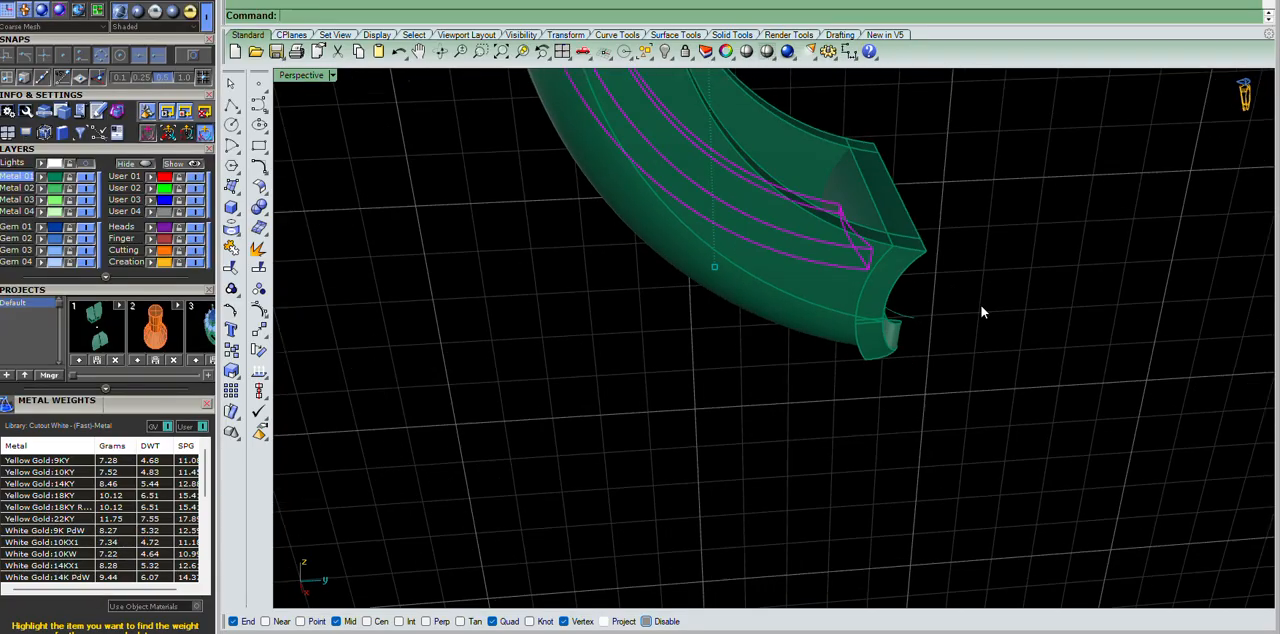
text(es)
key(Return)
click(862, 218)
key(Return)
right_drag(862, 218, 625, 268)
scroll(625, 268, up, 3)
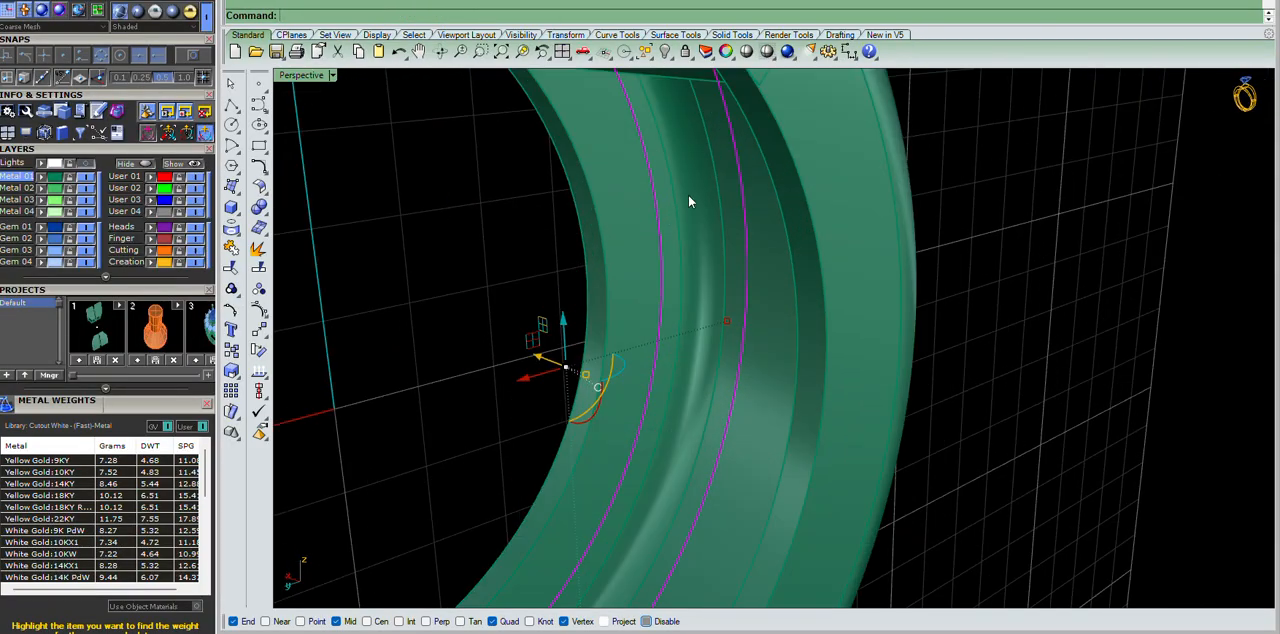
right_drag(694, 217, 869, 224)
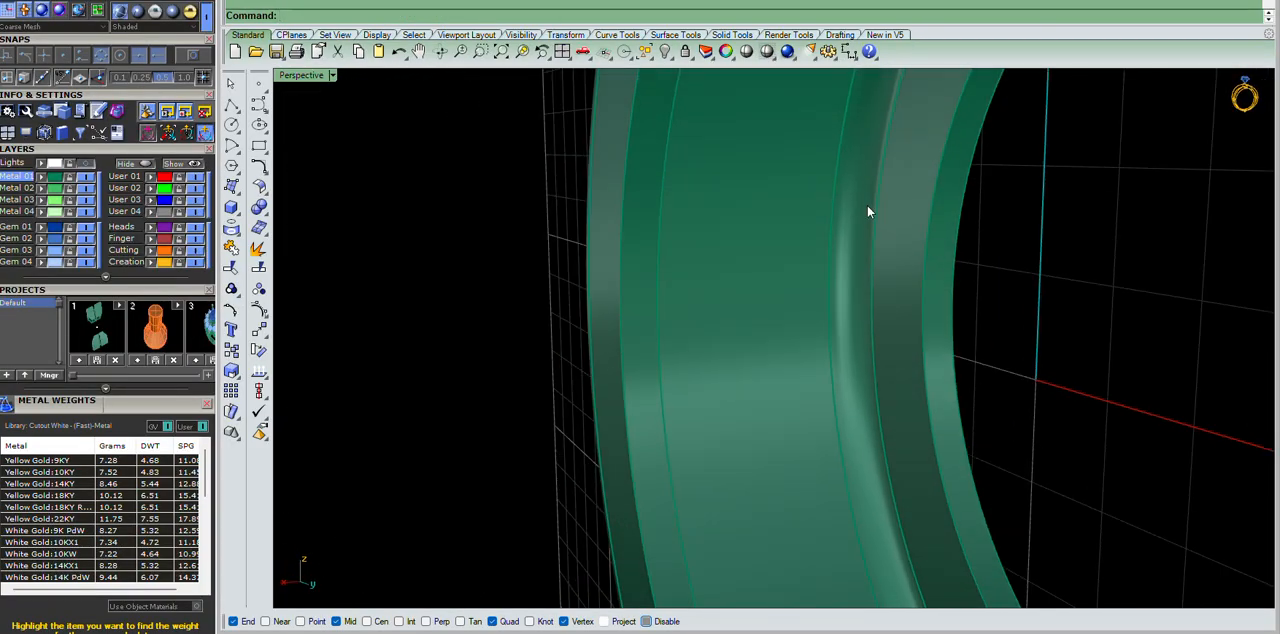
click(865, 203)
key(Delete)
Offset the ring half's remaining separate curved surface by 0.5 as a solid with the input deleted.
scroll(788, 215, down, 9)
right_drag(804, 289, 851, 232)
scroll(788, 205, up, 5)
click(758, 150)
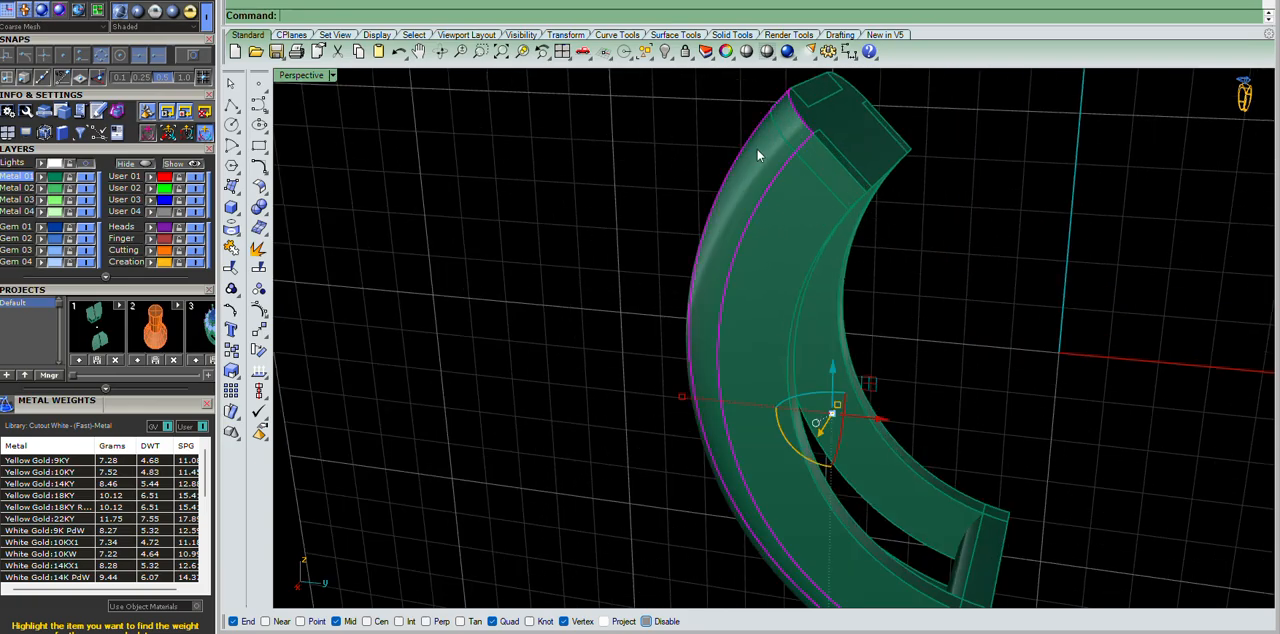
scroll(758, 150, down, 8)
right_drag(871, 192, 854, 336)
scroll(854, 336, up, 4)
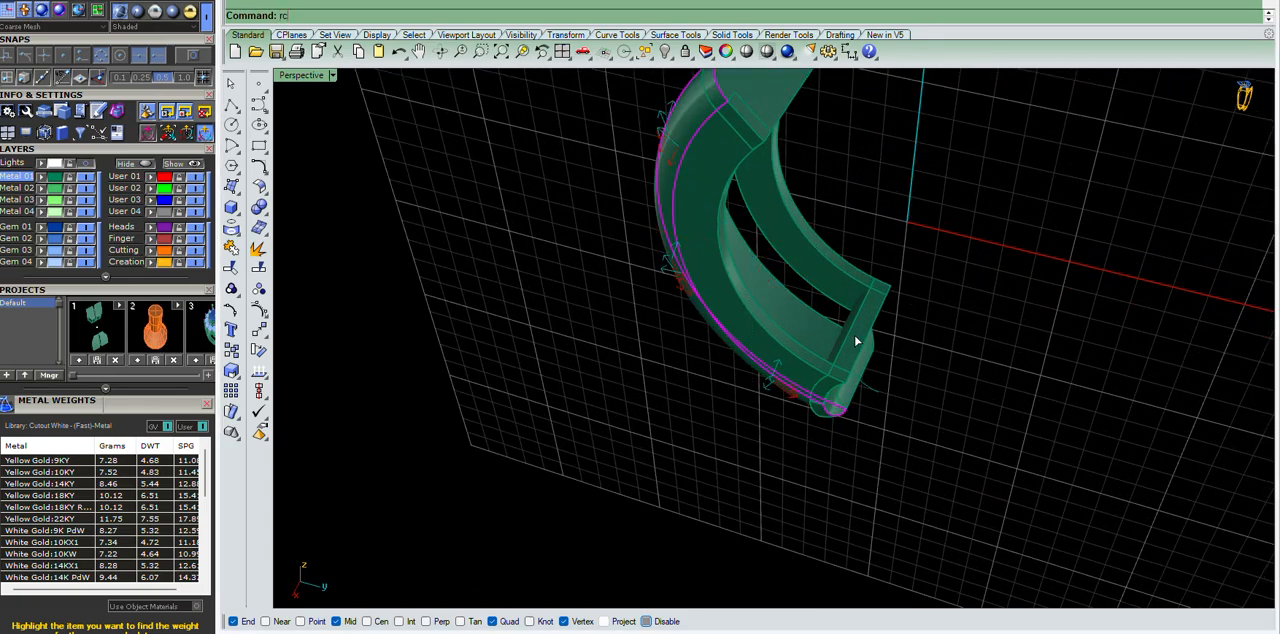
key(Return)
key(Return)
scroll(857, 420, up, 5)
right_drag(857, 420, 829, 418)
text(Os)
key(Return)
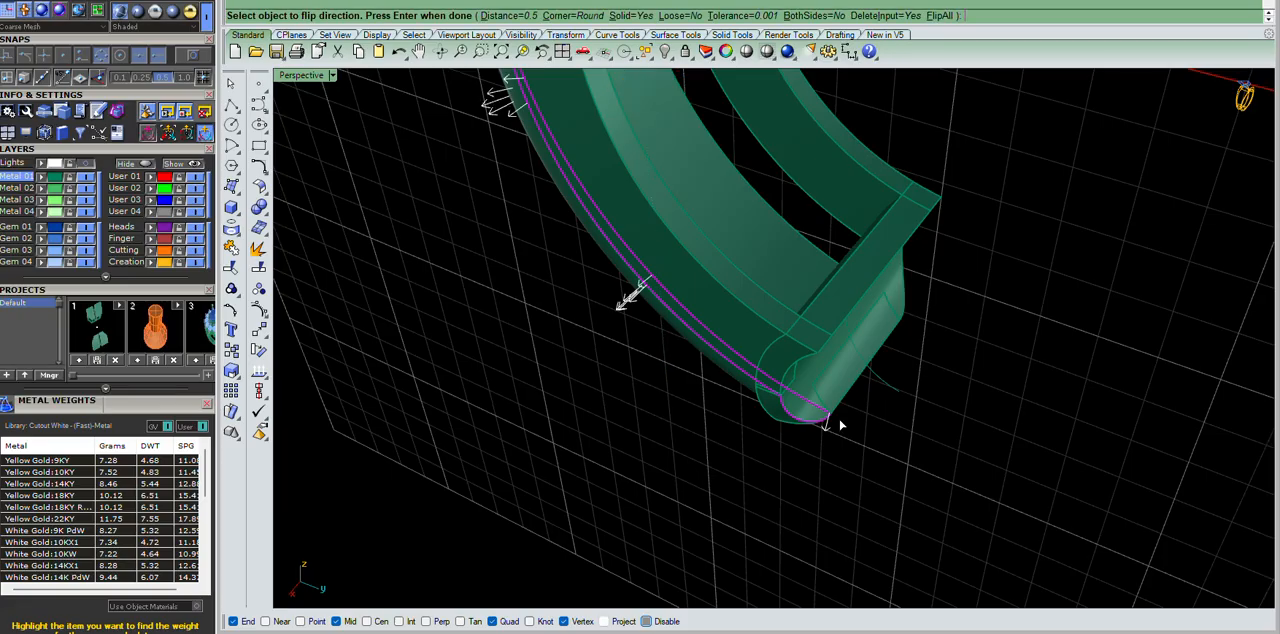
key(Return)
key(Return)
right_drag(918, 474, 1000, 372)
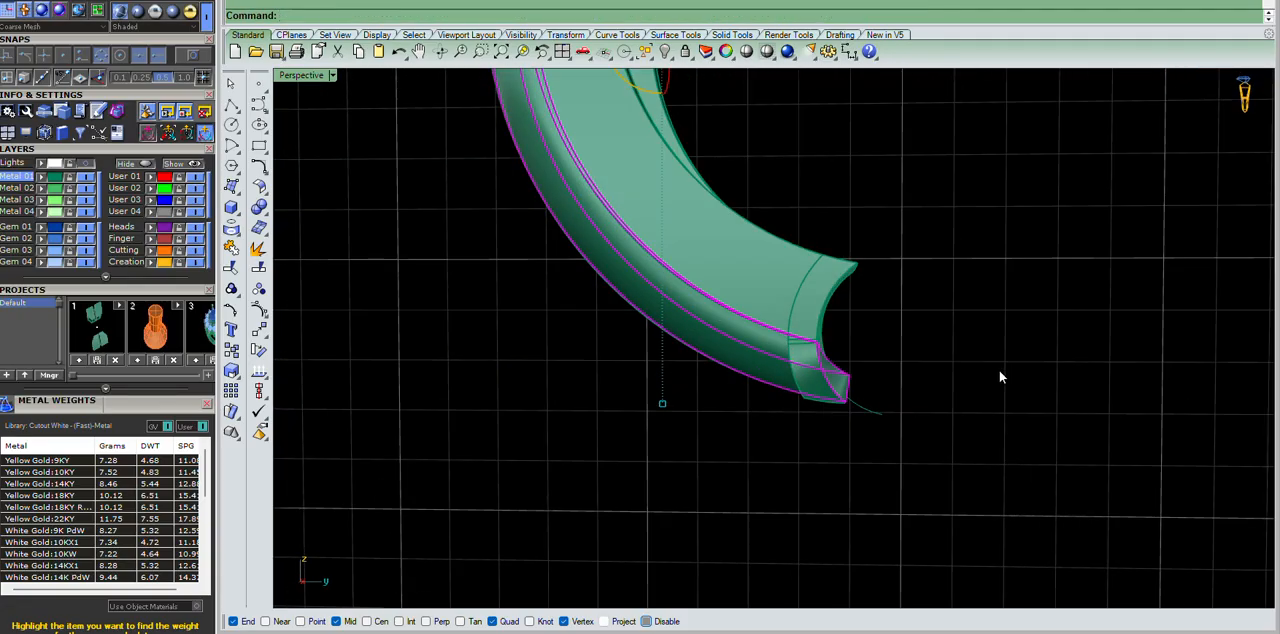
Try to cut the newly offset wall's overhang at the hinge end with the extended curve.
key(ctrl+F2)
key(ctrl+F3)
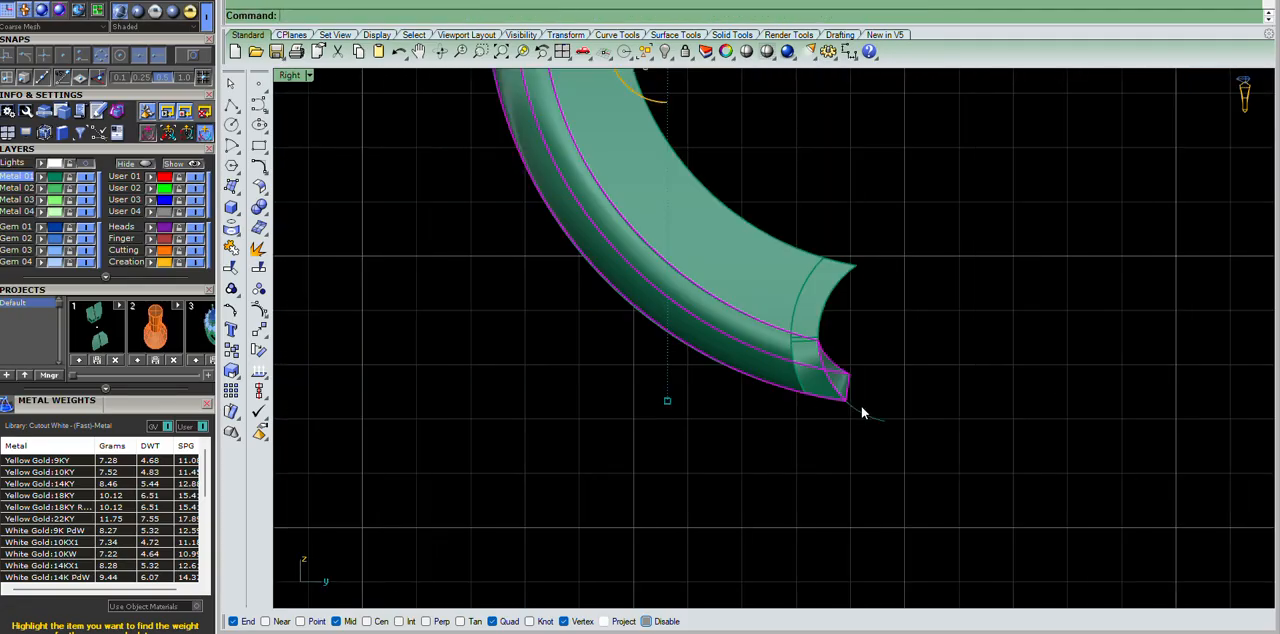
scroll(861, 405, up, 10)
click(932, 447)
key(Return)
click(846, 341)
key(Return)
key(Return)
click(806, 334)
click(884, 427)
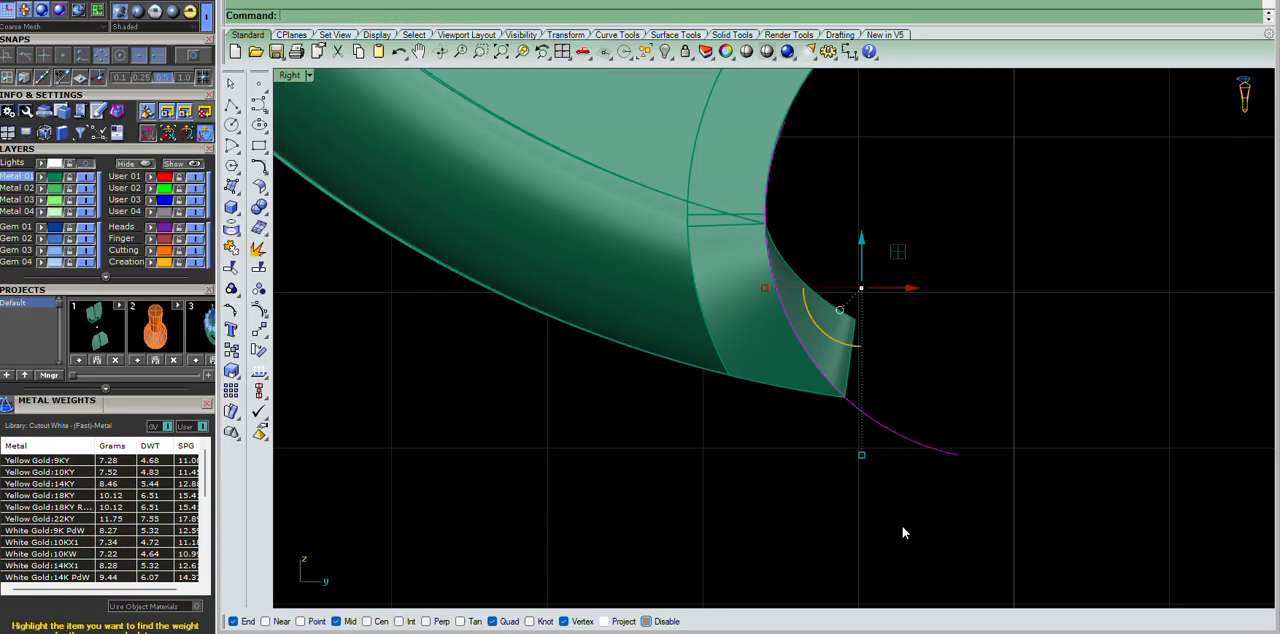
Try another wire cut through the overhanging hinge end using the selected extended curve.
text(Wc)
key(Return)
scroll(860, 378, up, 6)
click(827, 290)
key(Return)
key(Return)
click(827, 254)
click(960, 323)
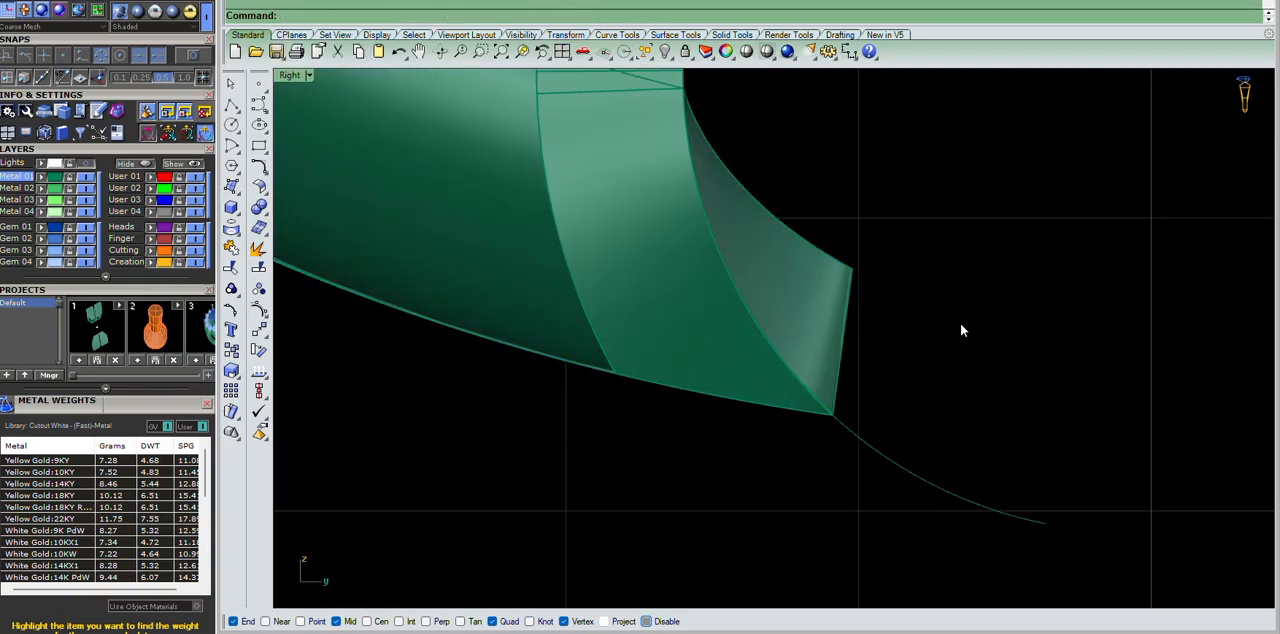
Offset the extended hinge curve by 0.05 toward the ring body in the side view.
key(F4)
scroll(770, 315, up, 5)
right_drag(770, 315, 845, 422)
click(804, 372)
right_drag(791, 342, 999, 313)
key(F2)
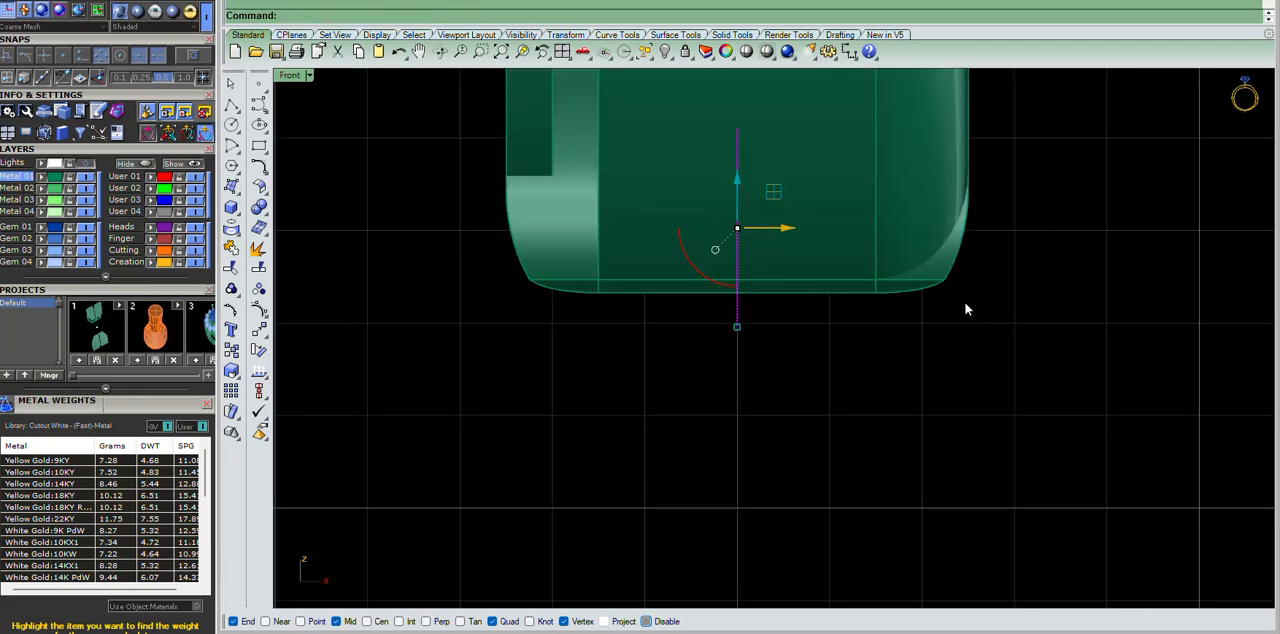
key(F3)
scroll(951, 283, up, 8)
right_click(931, 304)
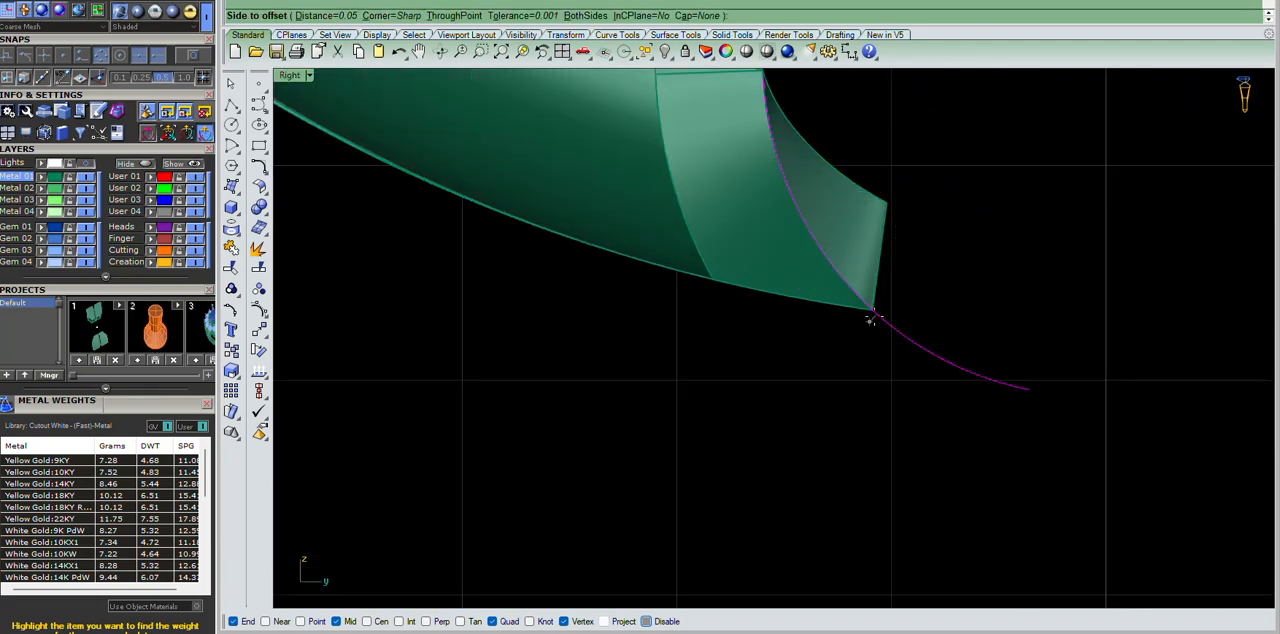
key(Return)
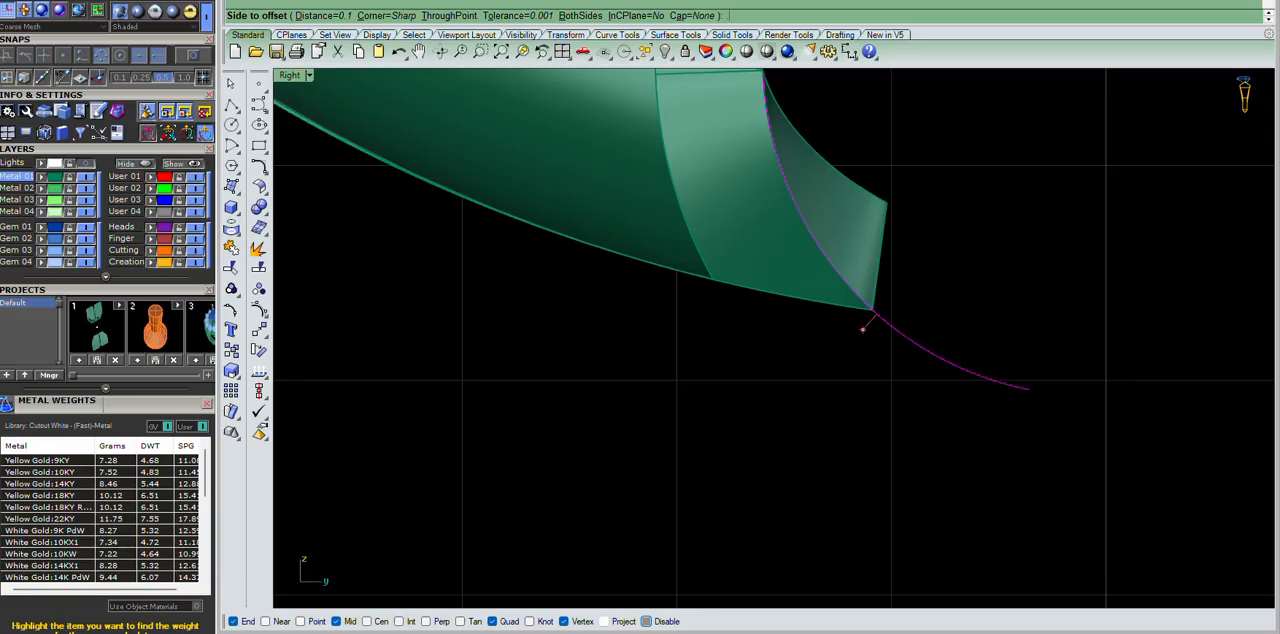
text(.05)
key(Return)
click(872, 320)
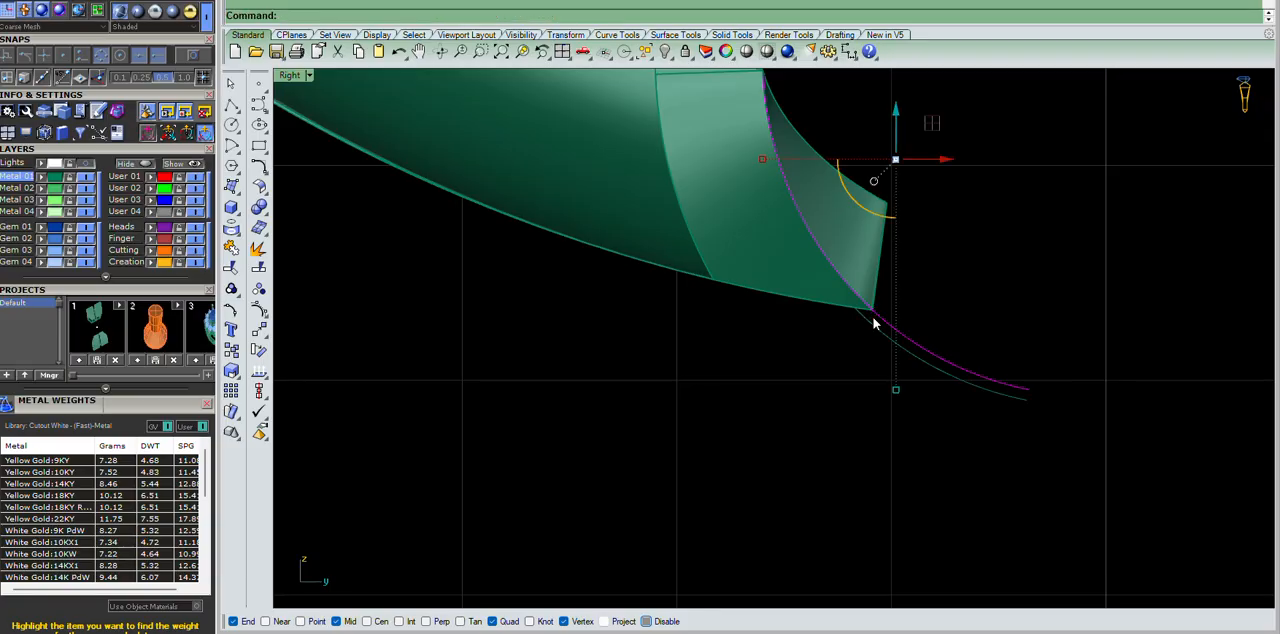
Delete the original extended curve and wire-cut the overhanging wall at the hinge end with the offset curve.
key(Delete)
click(876, 326)
key(Return)
click(870, 213)
key(Return)
key(Return)
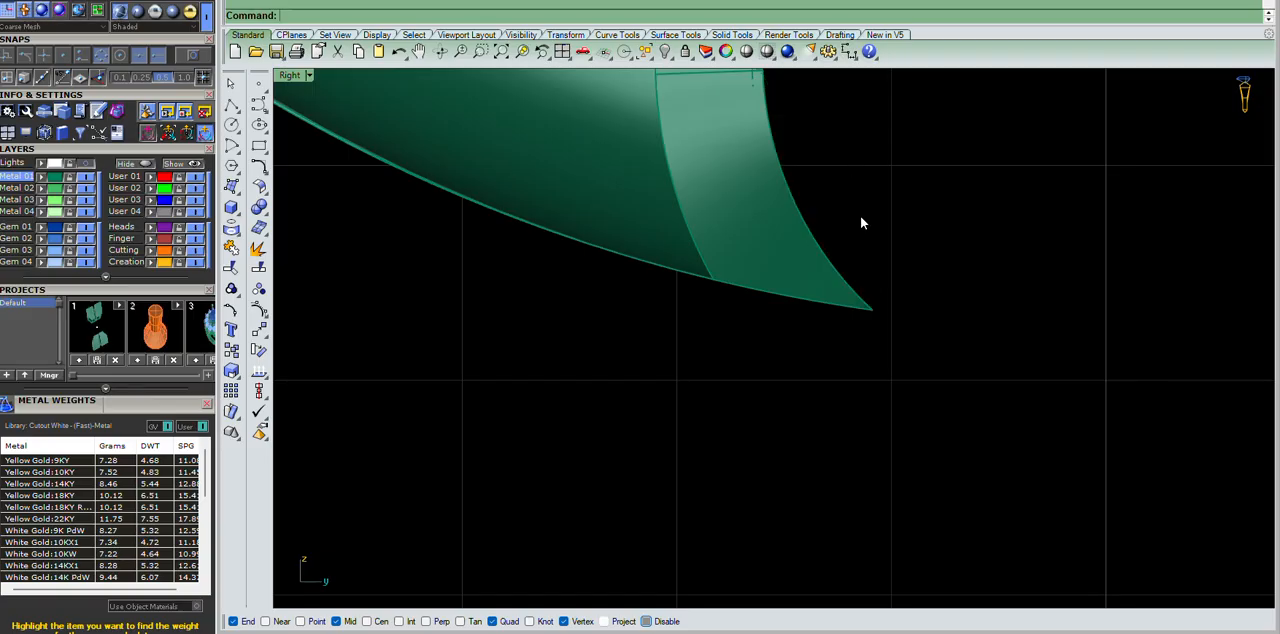
Mirror the trimmed side wall across the vertical centre line through 0 in the front view.
key(ctrl+F4)
mouse_move(719, 318)
right_down()
mouse_move(997, 288)
mouse_move(669, 254)
mouse_move(571, 285)
right_up()
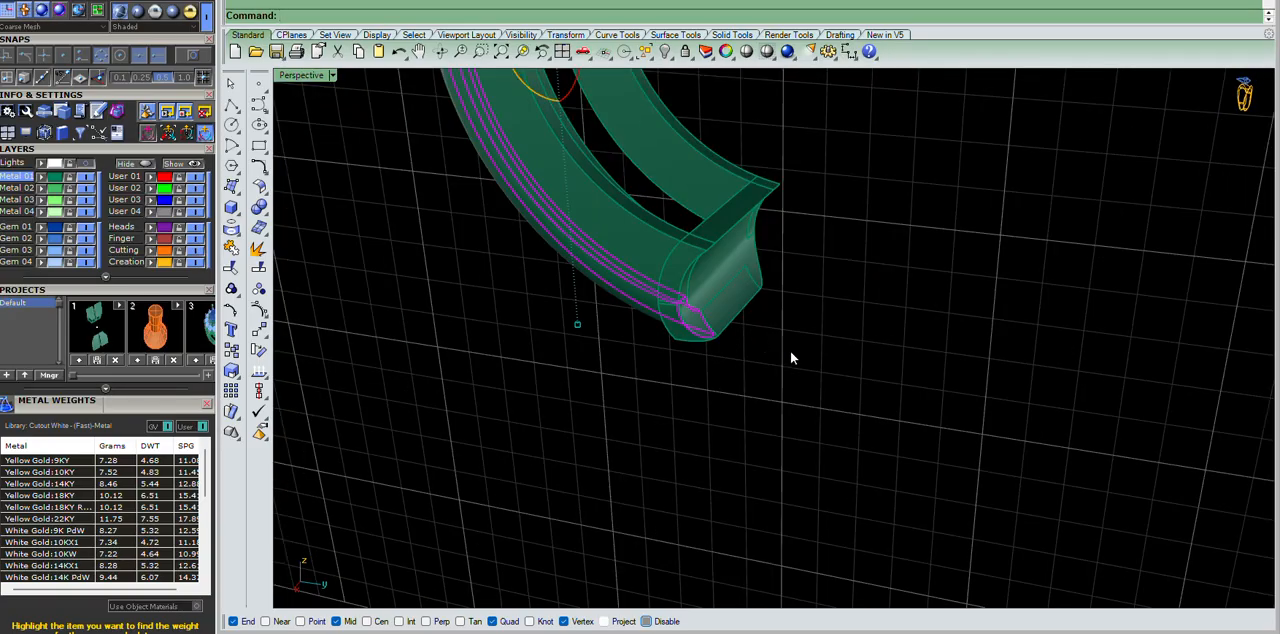
key(ctrl+F2)
scroll(714, 356, down, 8)
text(mi)
key(Return)
text(0)
key(Return)
click(722, 78)
click(907, 190)
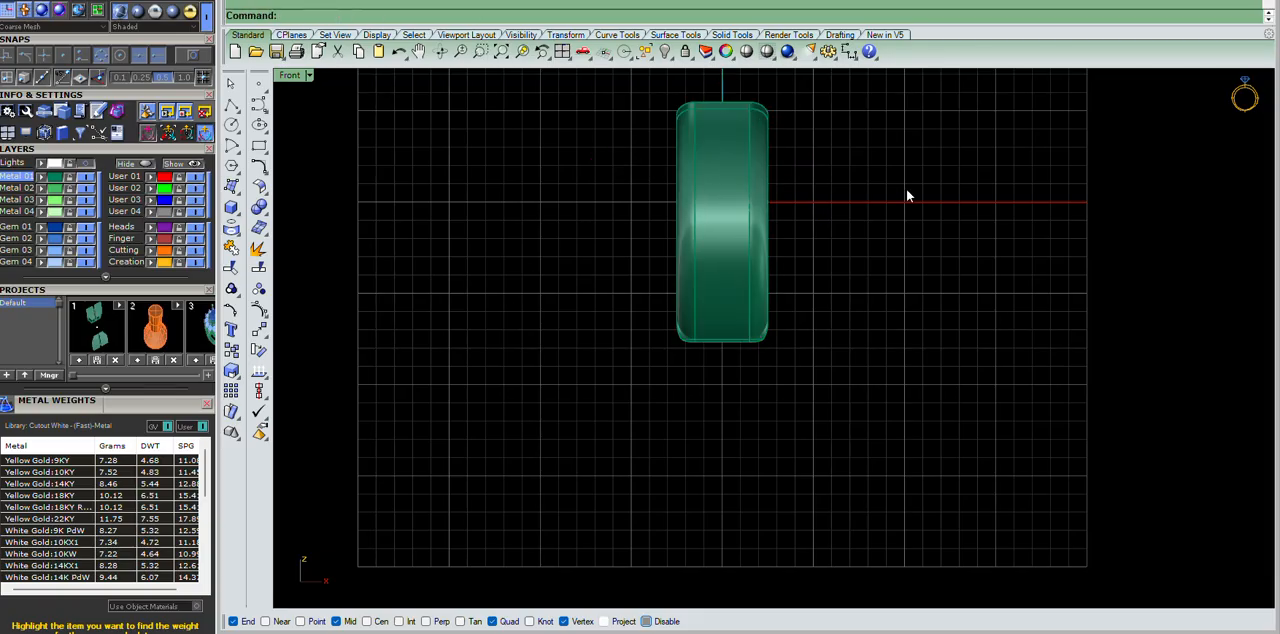
Extract copies of the ring half's curved wall surfaces near the hinge end.
key(ctrl+F4)
right_drag(958, 206, 862, 430)
scroll(659, 311, down, 7)
scroll(659, 311, up, 10)
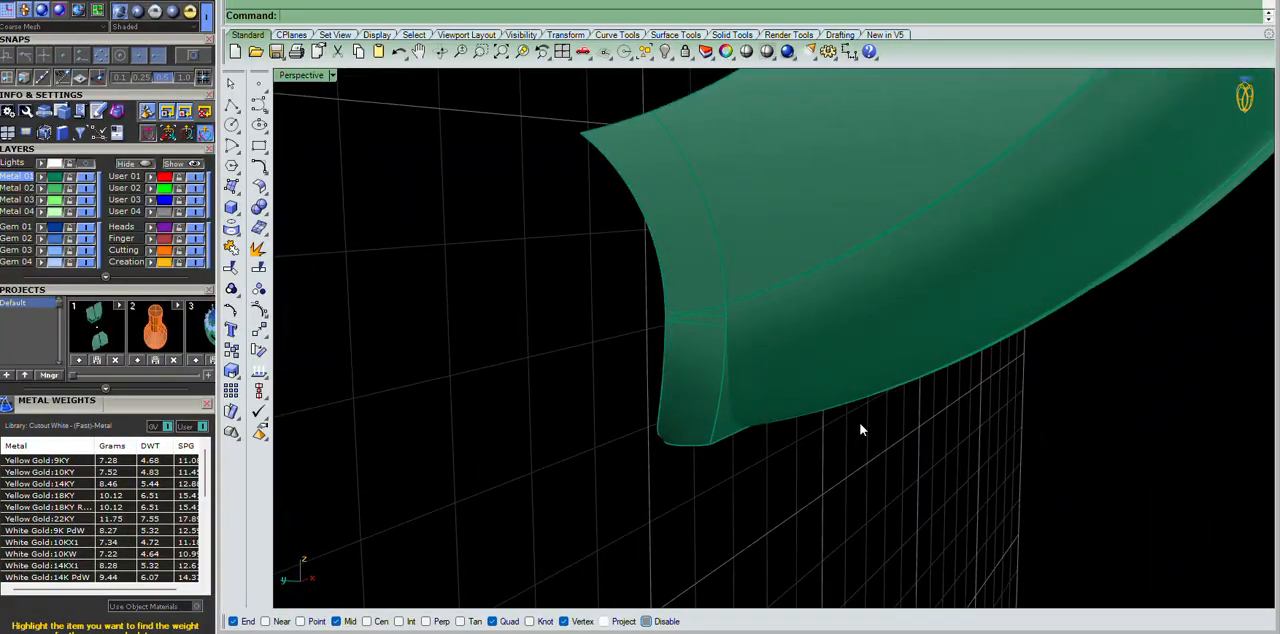
text(es)
key(Return)
click(820, 379)
scroll(820, 372, down, 6)
right_drag(910, 363, 697, 343)
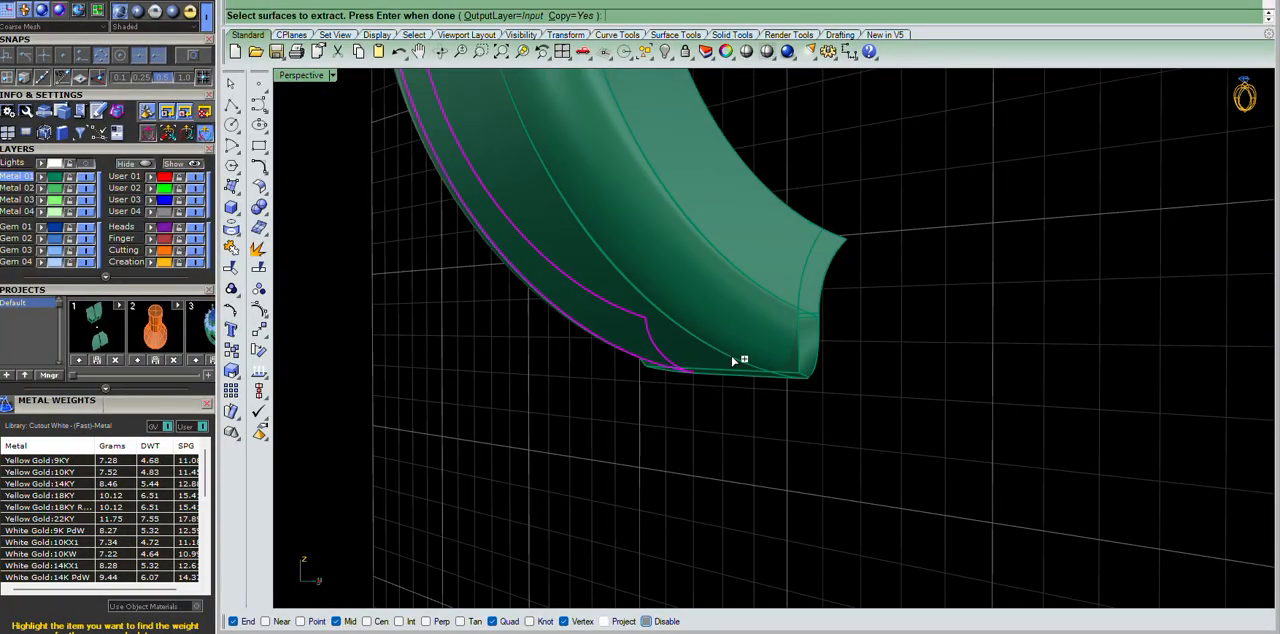
scroll(700, 347, up, 7)
click(783, 301)
key(Return)
Hide the surrounding ring geometry to isolate the extracted wall surfaces and the hinge end piece.
click(906, 373)
text(hi)
key(Return)
right_drag(906, 371, 998, 142)
click(818, 250)
click(1075, 407)
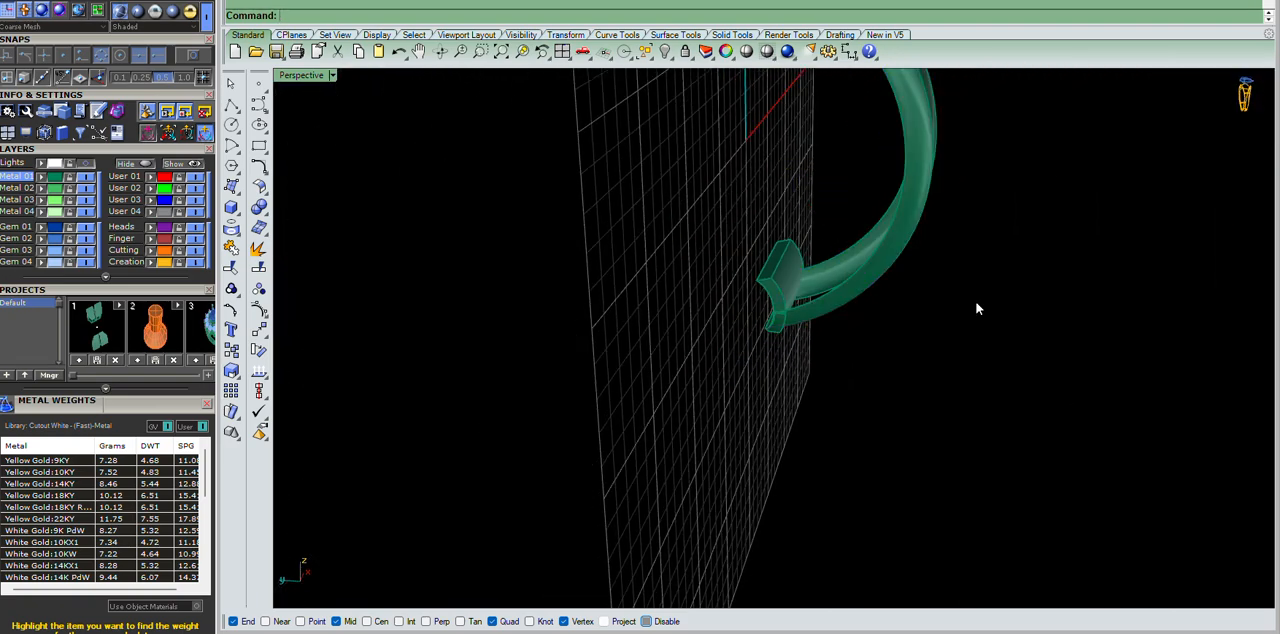
Untrim the hinge-end edges of the extracted wall surfaces so they run past the hinge piece.
right_drag(975, 301, 999, 249)
text(untrim)
key(Return)
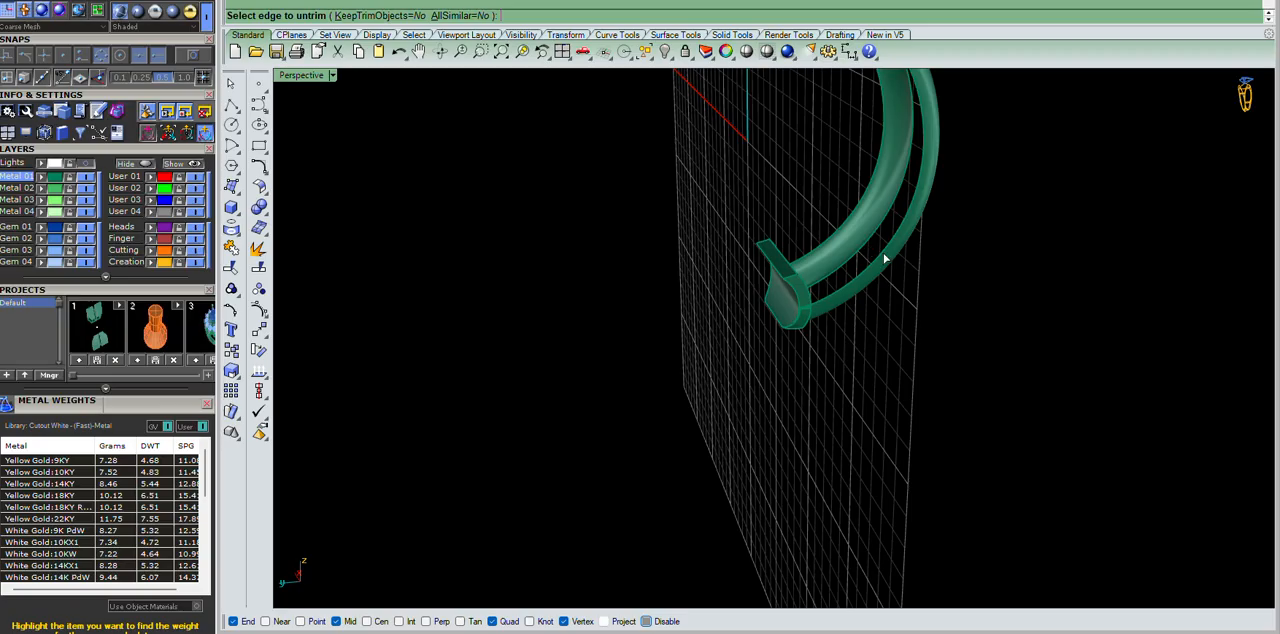
click(854, 230)
key(Return)
drag(1108, 125, 851, 181)
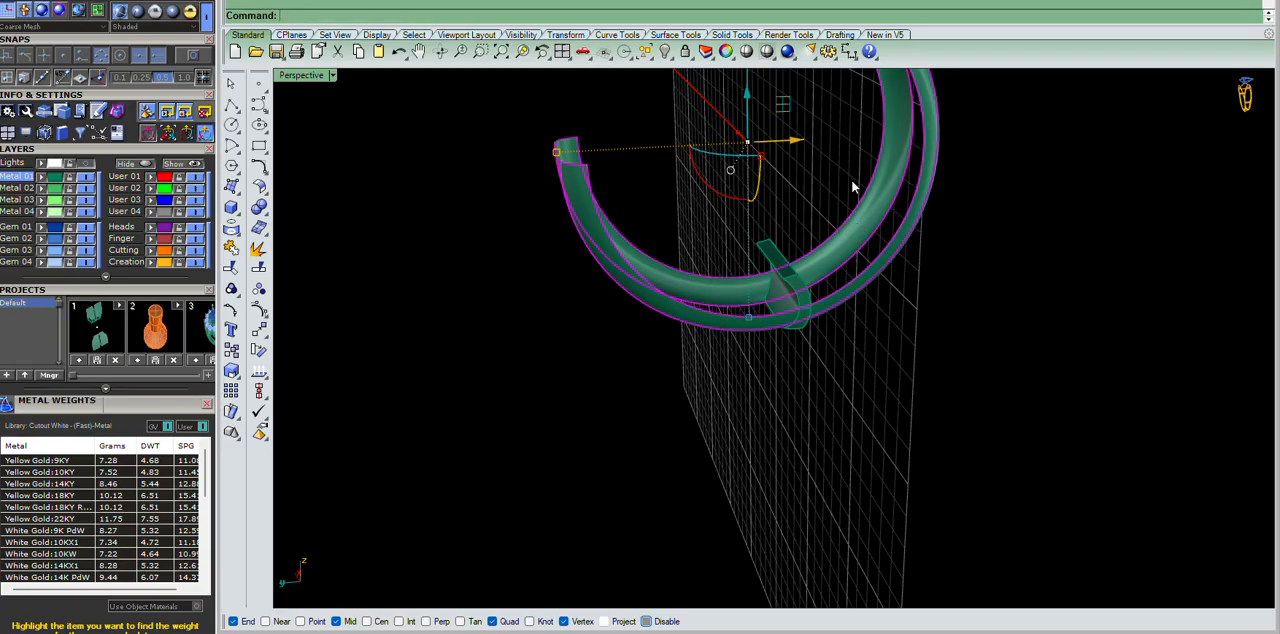
Rebuild the untrimmed wall surfaces.
text(rc)
key(Return)
click(989, 287)
scroll(890, 296, up, 5)
click(881, 292)
shift+click(855, 217)
Offset the rebuilt wall surfaces by 0.5 as solids with the input deleted.
text(os)
key(Return)
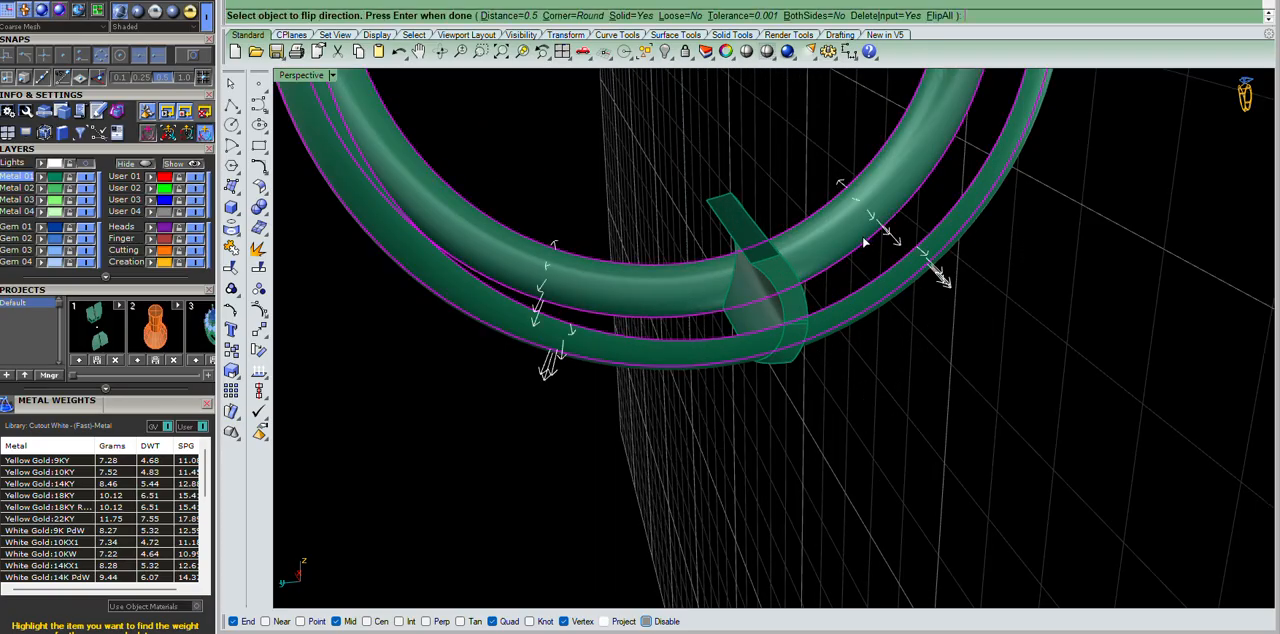
right_drag(866, 241, 830, 297)
key(Return)
click(1113, 297)
Try to subtract the thickened walls from the hinge end piece.
click(825, 297)
key(Return)
click(881, 288)
click(660, 120)
key(Return)
Inspect the cut hinge end piece and undo back to the unthickened wall surfaces.
right_drag(1045, 352, 801, 312)
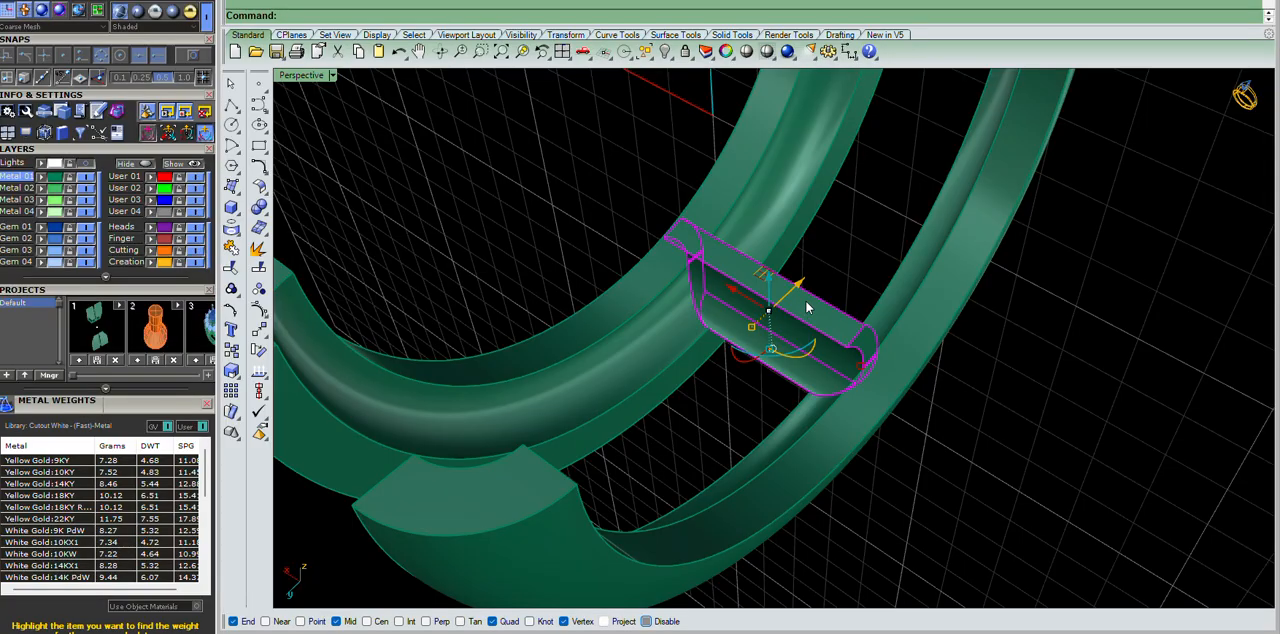
click(1172, 420)
right_drag(1172, 420, 884, 364)
key(ctrl+z)
Rebuild the untrimmed wall surfaces again and offset them as solids.
text(rb)
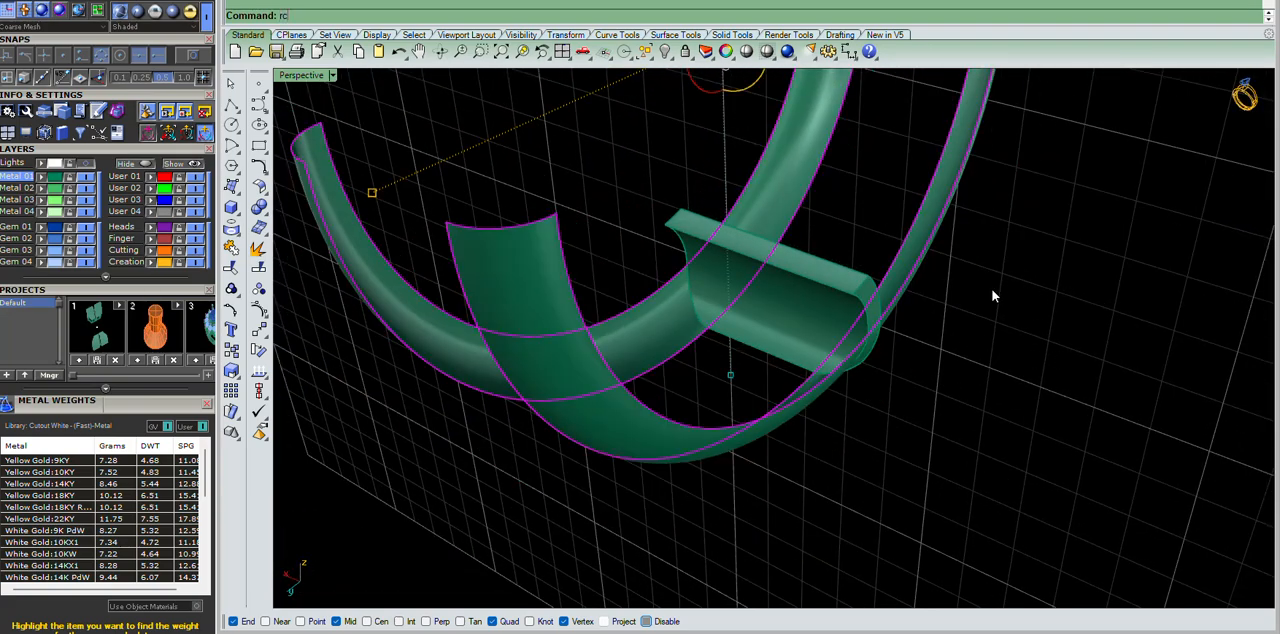
key(Return)
key(Return)
text(os)
Try a Boolean difference of the hinge end piece with the newly thickened walls.
key(Return)
key(Return)
click(793, 268)
text(bd)
key(Return)
click(805, 407)
key(Return)
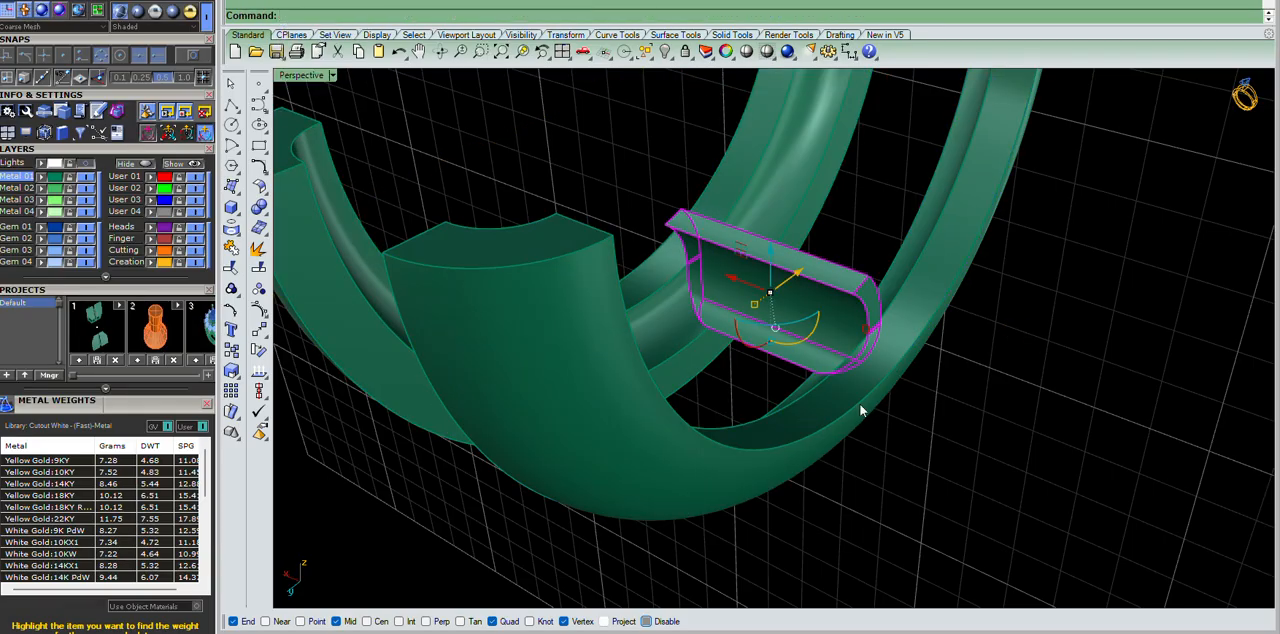
Examine from several angles how the untrimmed wall surfaces meet the hinge end piece.
right_drag(845, 389, 1051, 247)
click(1051, 247)
scroll(817, 327, up, 5)
right_drag(997, 427, 728, 251)
scroll(849, 349, up, 2)
click(847, 345)
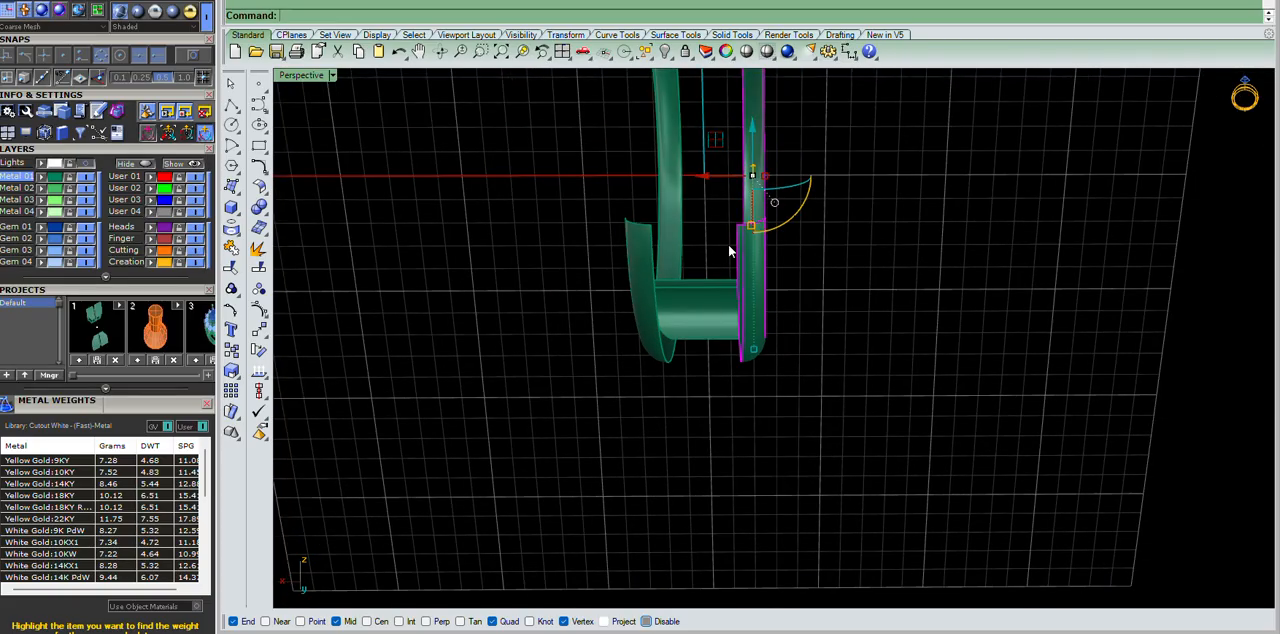
scroll(672, 241, up, 5)
shift+click(672, 233)
scroll(672, 232, down, 4)
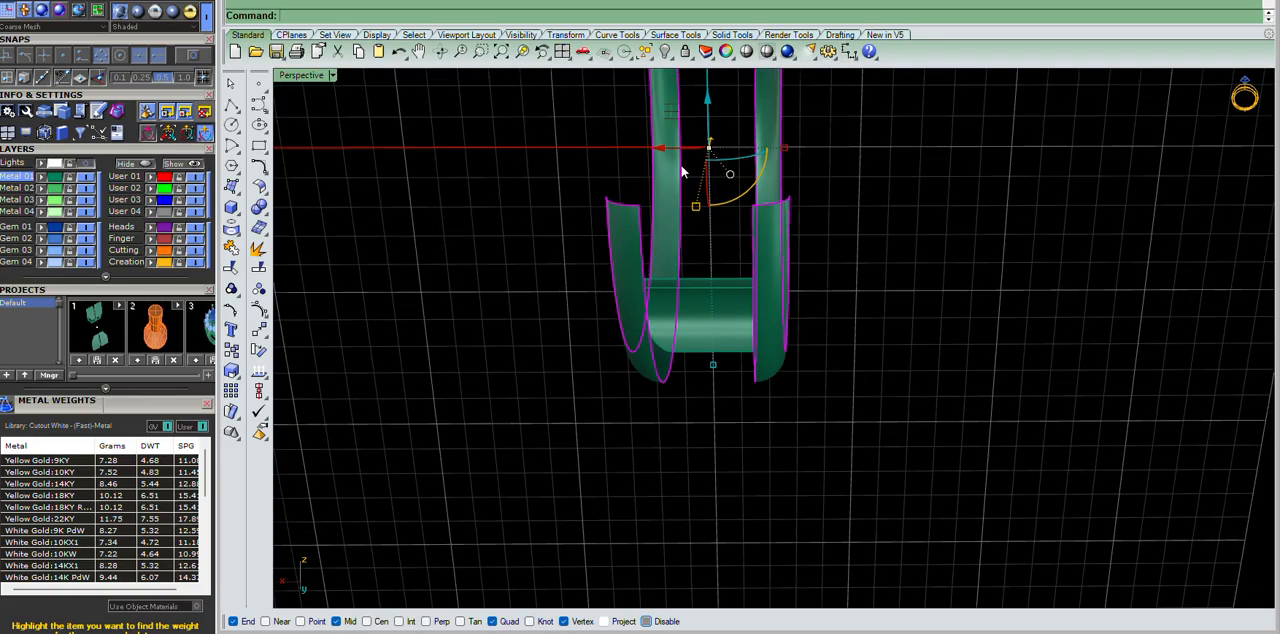
scroll(683, 179, up, 3)
drag(895, 136, 888, 139)
right_drag(1060, 329, 813, 328)
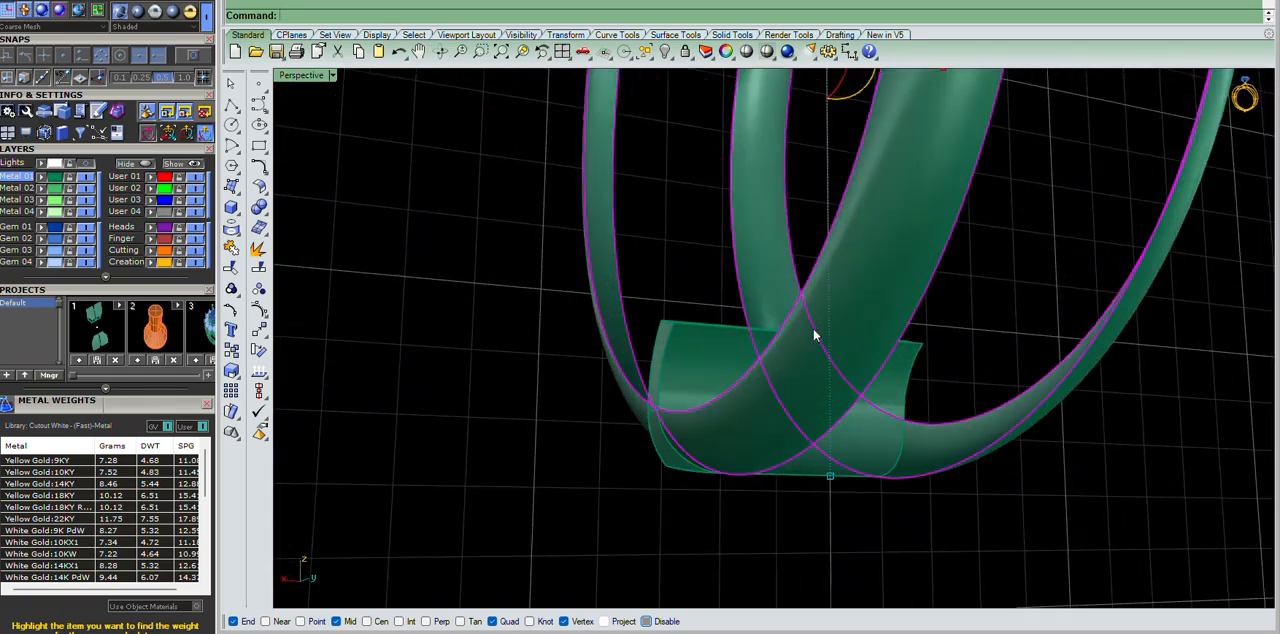
right_drag(973, 358, 933, 366)
click(946, 331)
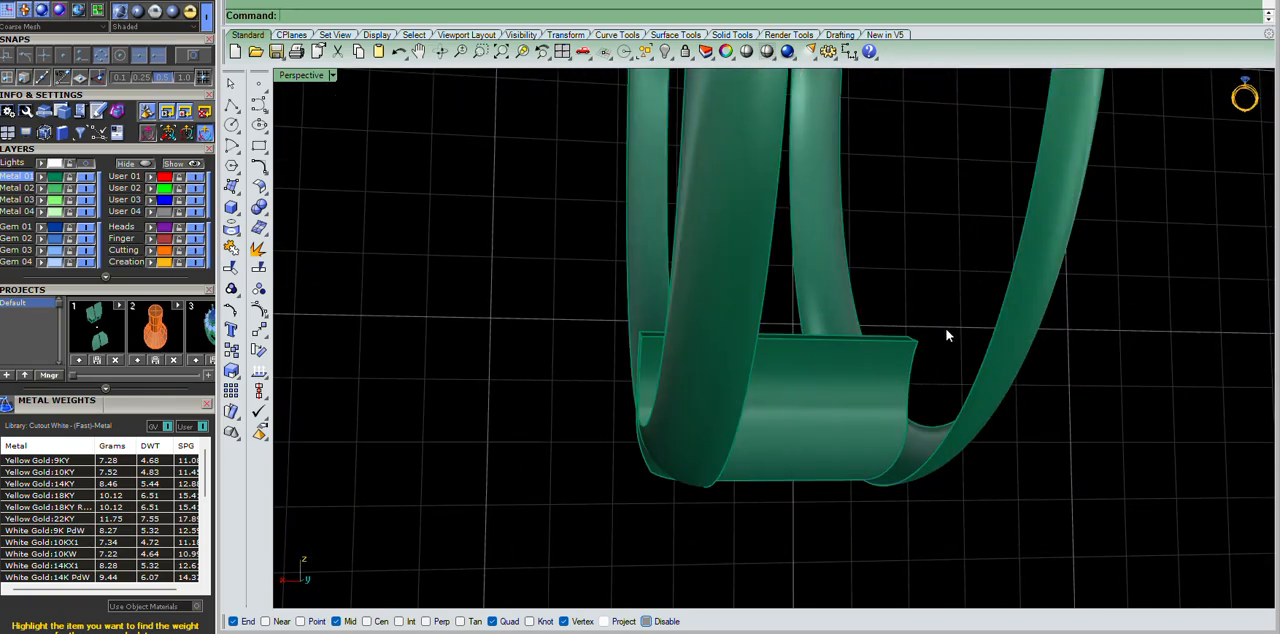
right_drag(797, 405, 1236, 420)
Show the hidden parts and examine how the ring half meets the hinge from the front and in perspective.
text(uh)
key(Return)
scroll(777, 479, up, 4)
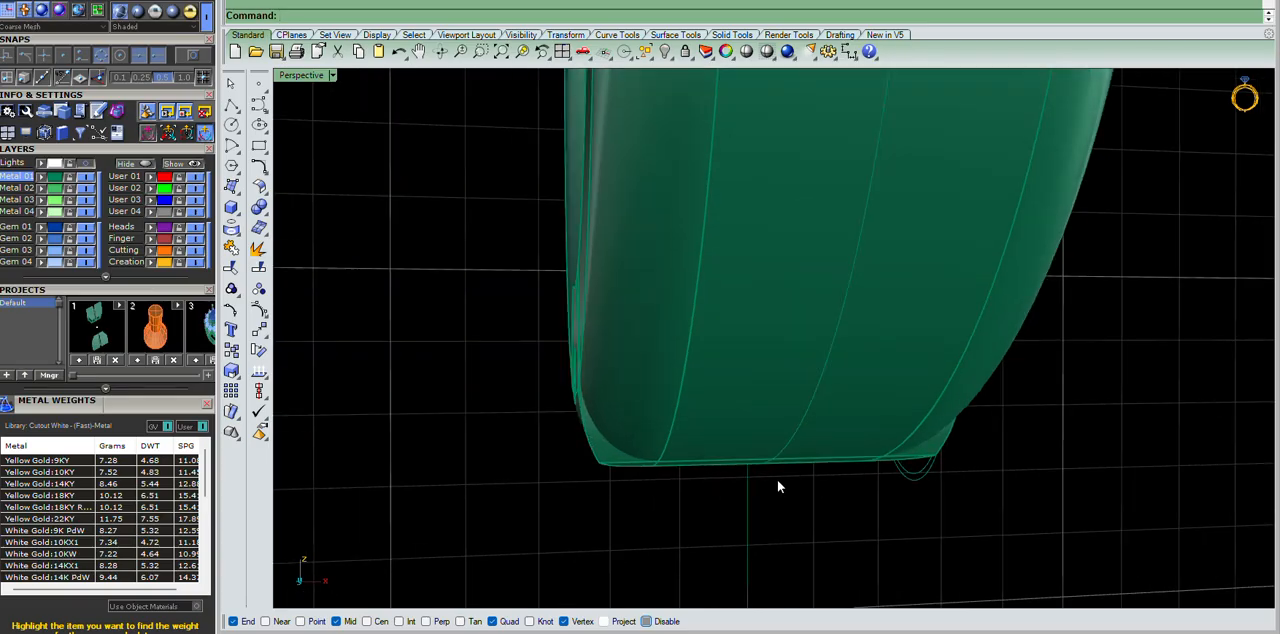
key(ctrl+F2)
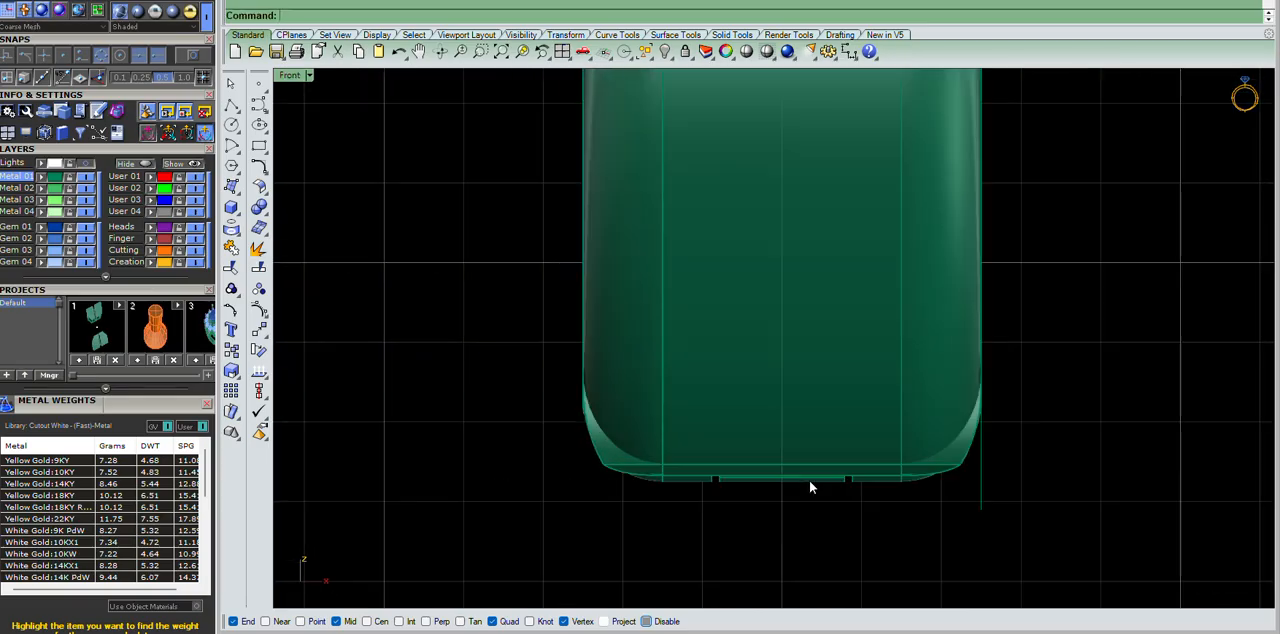
scroll(945, 433, up, 9)
scroll(845, 380, down, 5)
scroll(823, 415, up, 3)
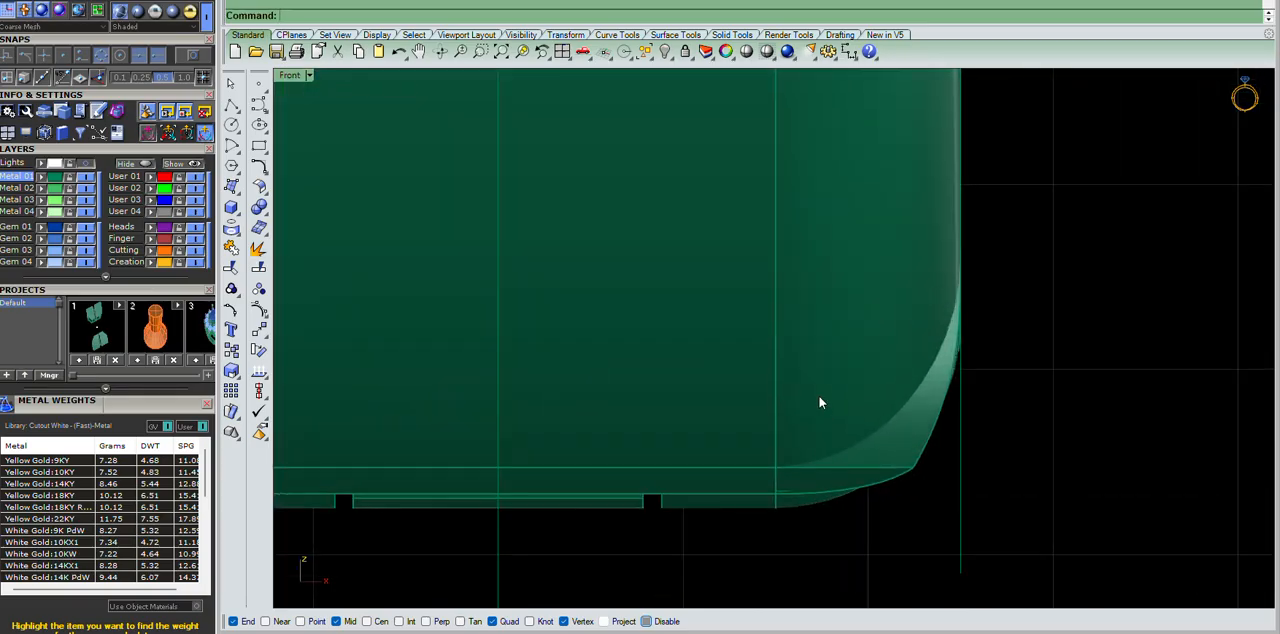
scroll(820, 403, down, 2)
key(ctrl+F4)
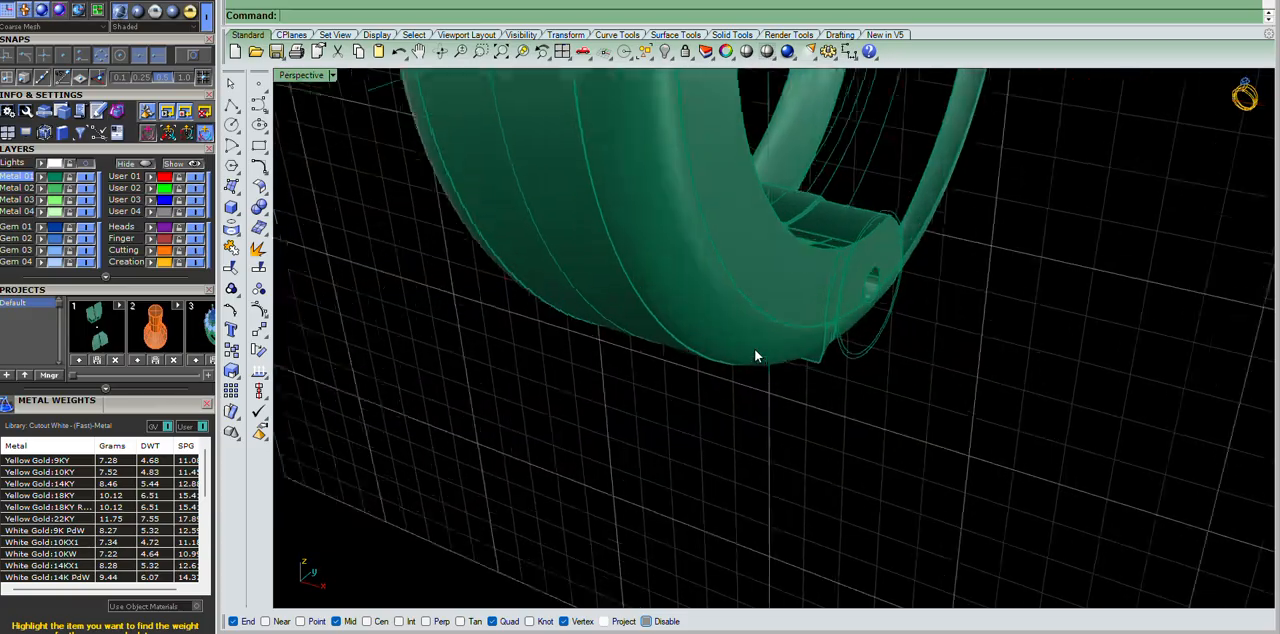
scroll(754, 348, up, 8)
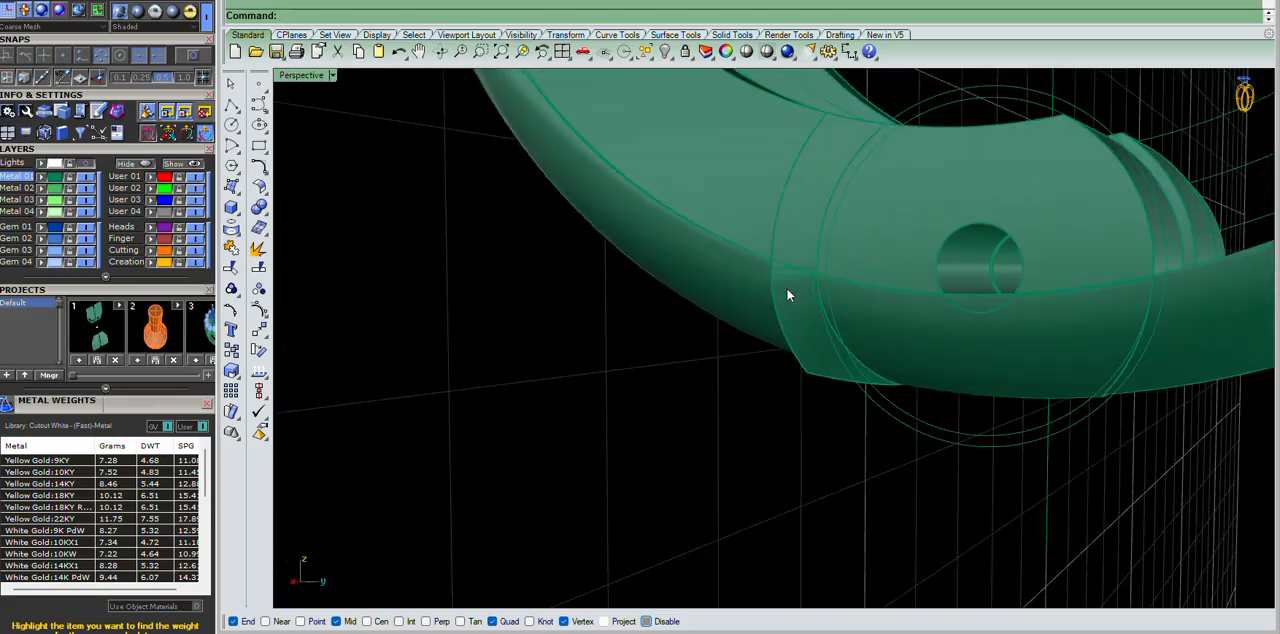
scroll(886, 349, up, 3)
right_drag(886, 349, 1035, 220)
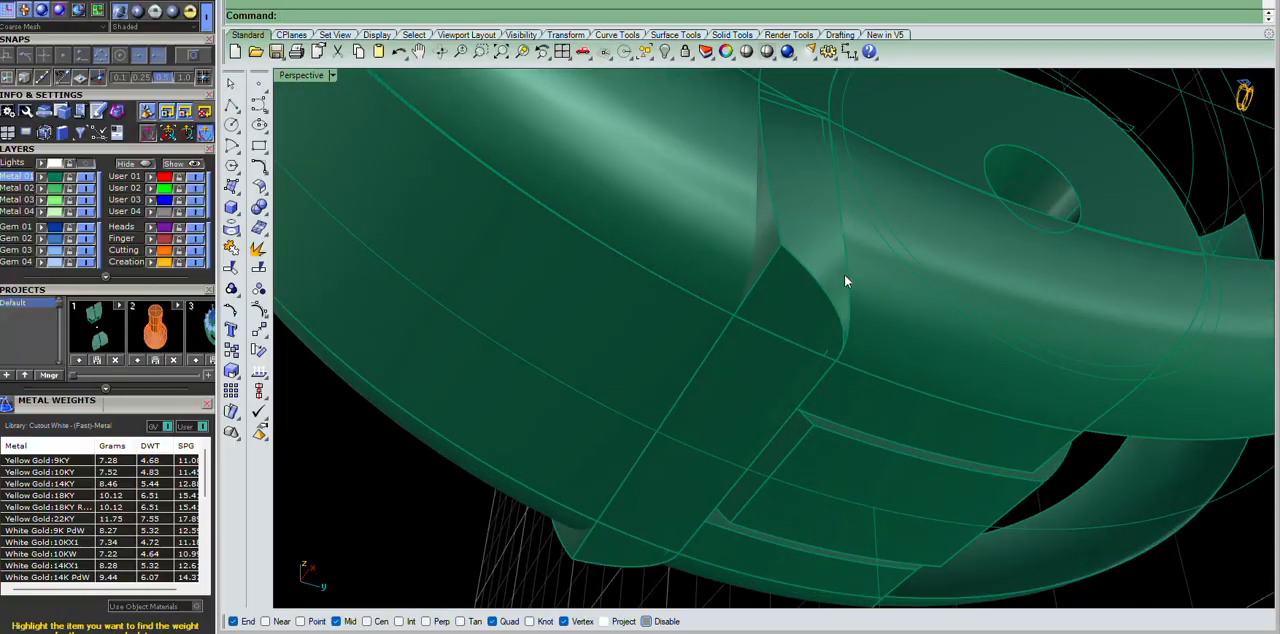
Try to adjust the narrow wall surface beside the hinge end piece using its control points.
right_drag(821, 272, 631, 370)
click(736, 409)
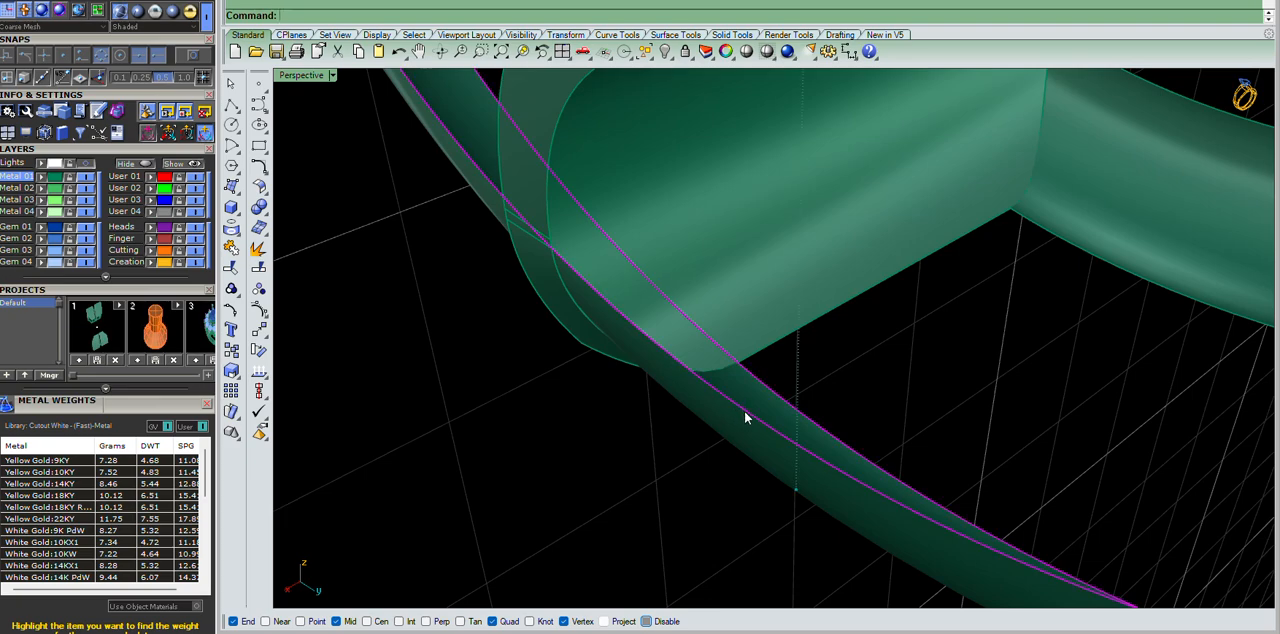
key(F10)
right_drag(747, 407, 756, 291)
key(F11)
key(Delete)
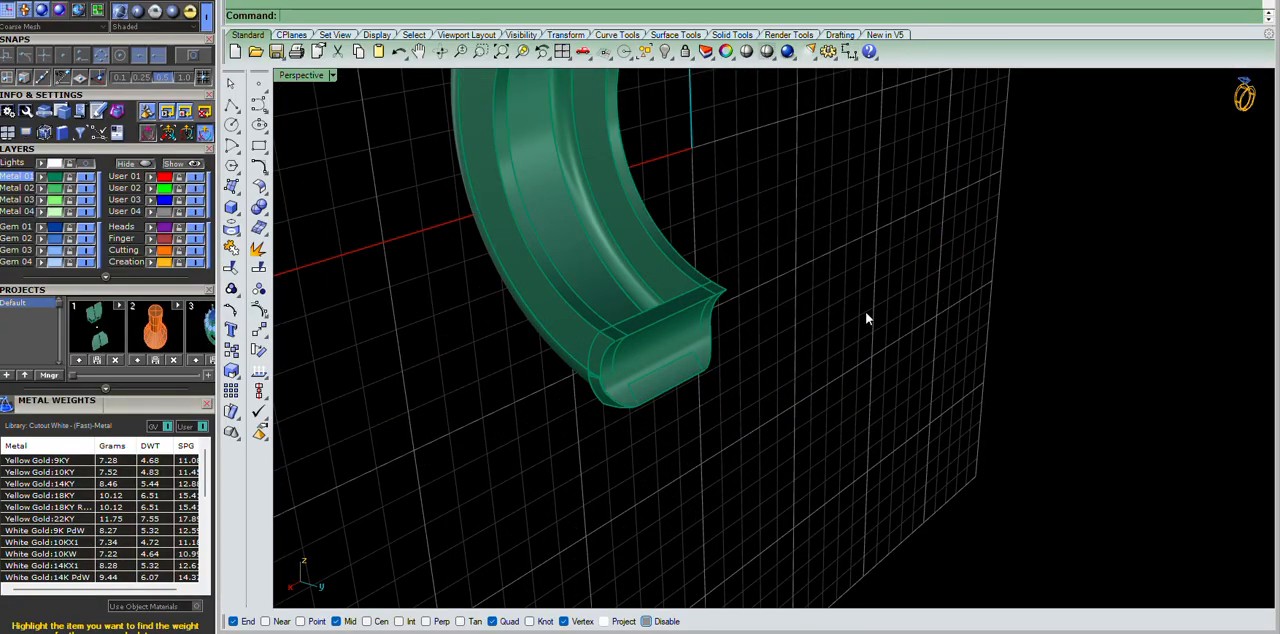
Untrim the edges of the wall surfaces where they stop at the hinge end piece.
right_drag(626, 294, 575, 314)
right_click(591, 322)
click(638, 218)
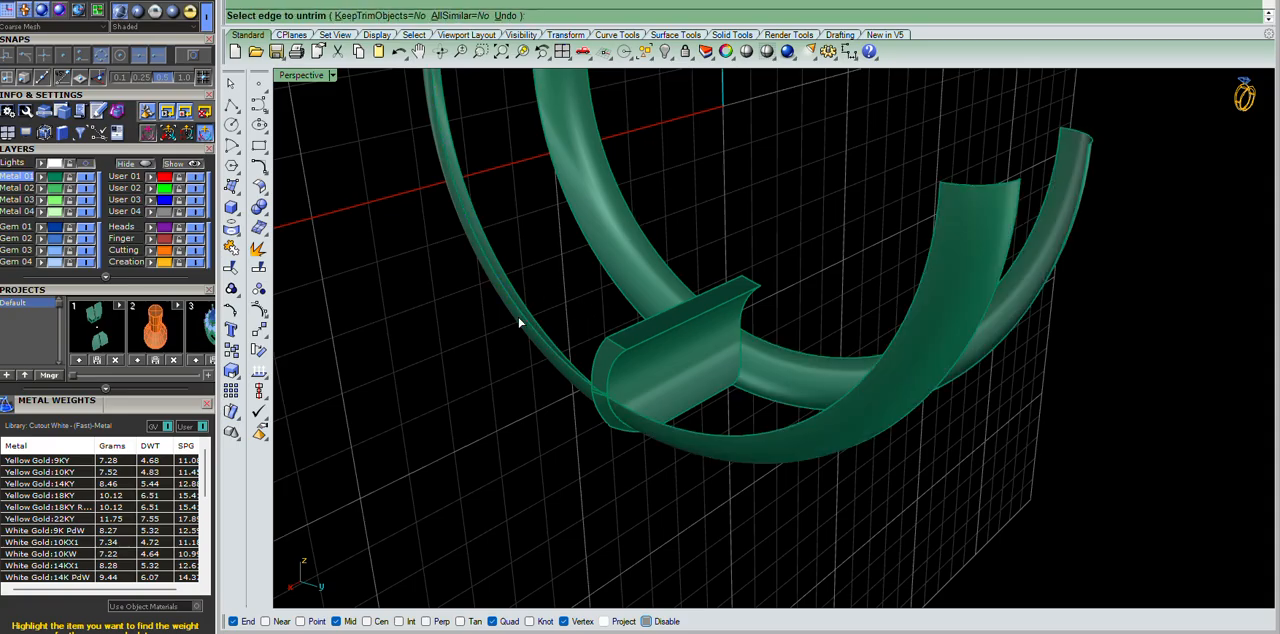
right_click(536, 323)
Rebuild the untrimmed wall surfaces with point counts U 14 and V 6, degree 3, deleting the input.
drag(860, 307, 803, 503)
text(rc)
key(Return)
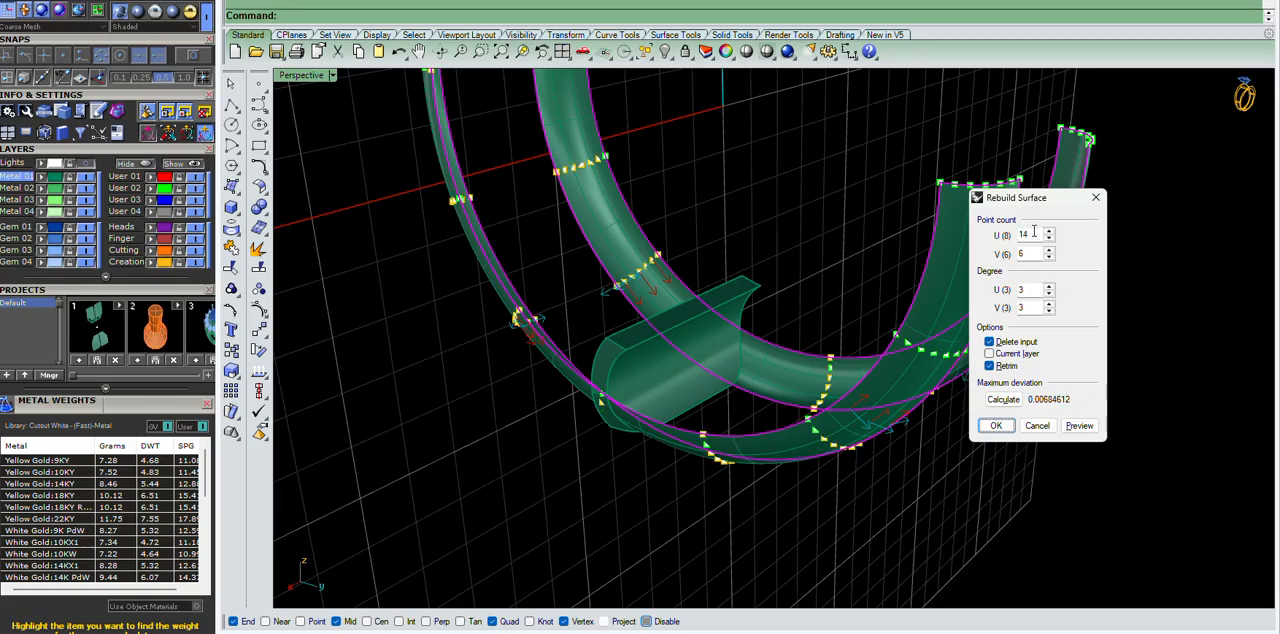
click(997, 428)
Offset the rebuilt wall surfaces outward into solid cutters.
drag(1128, 243, 917, 378)
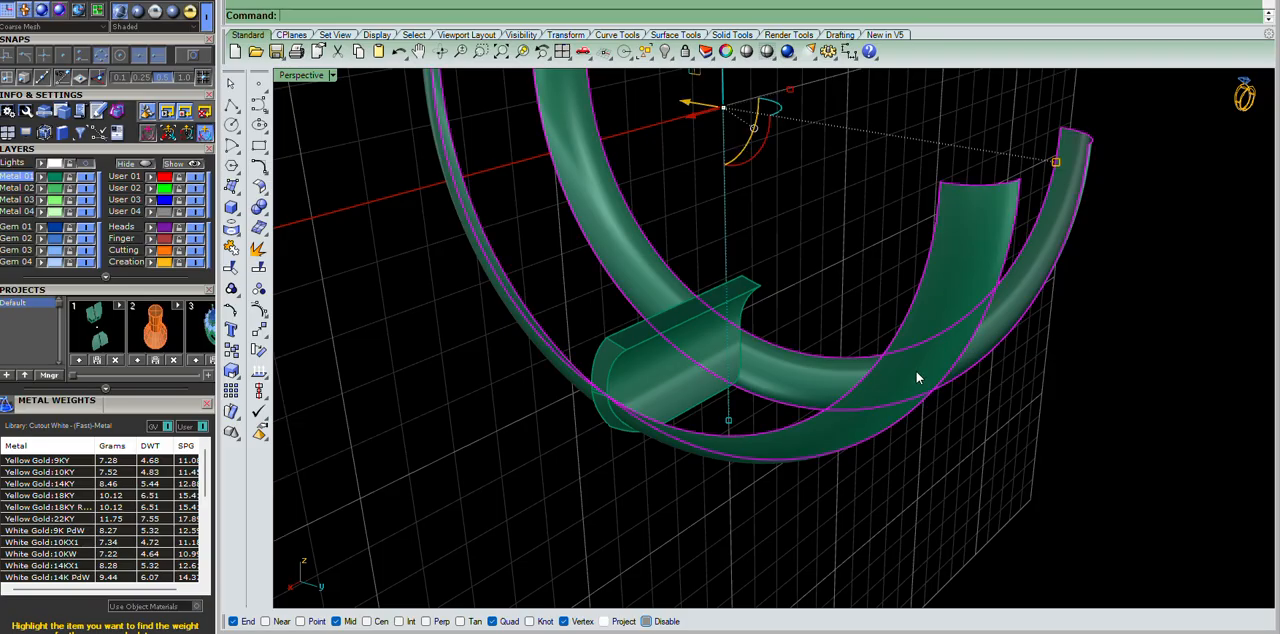
key(Return)
key(Return)
Subtract the solid cutters from the hinge end piece with Boolean differences.
key(Return)
click(1128, 459)
scroll(574, 361, up, 4)
click(662, 355)
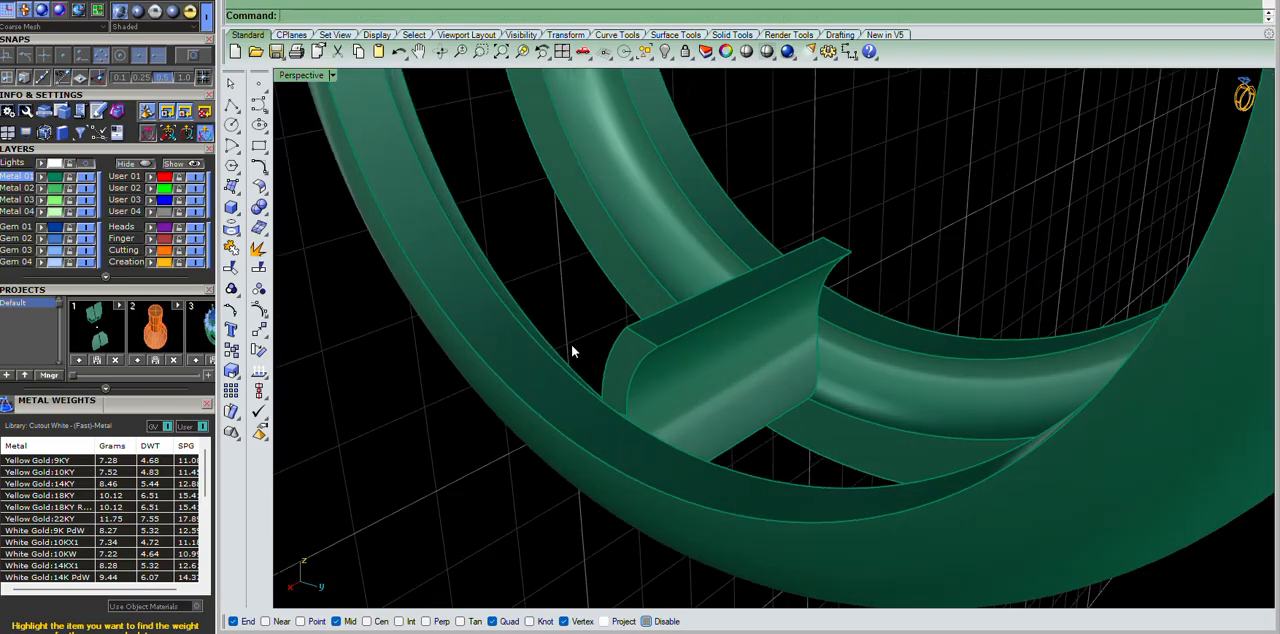
key(Up)
text(bd)
key(Return)
click(895, 404)
key(Return)
click(711, 336)
key(Return)
click(721, 510)
Select all construction curves around the ring and hinge and delete them.
key(Return)
right_drag(872, 408, 993, 368)
scroll(783, 320, up, 5)
scroll(783, 316, down, 5)
text(sc)
key(Return)
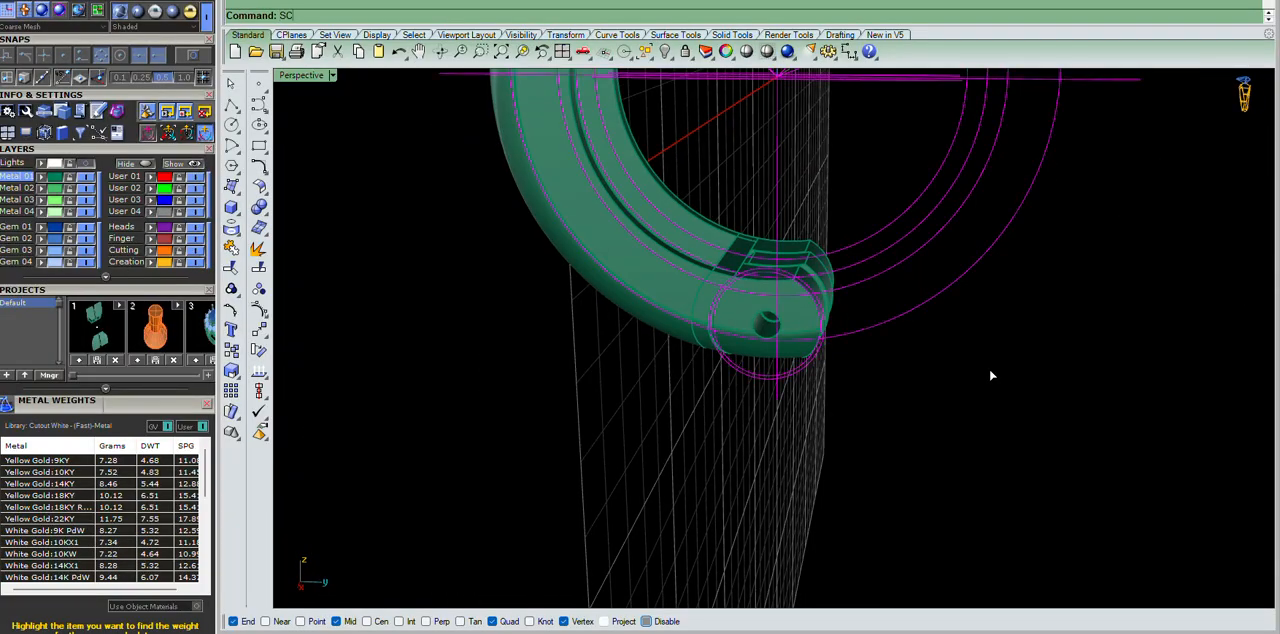
key(Delete)
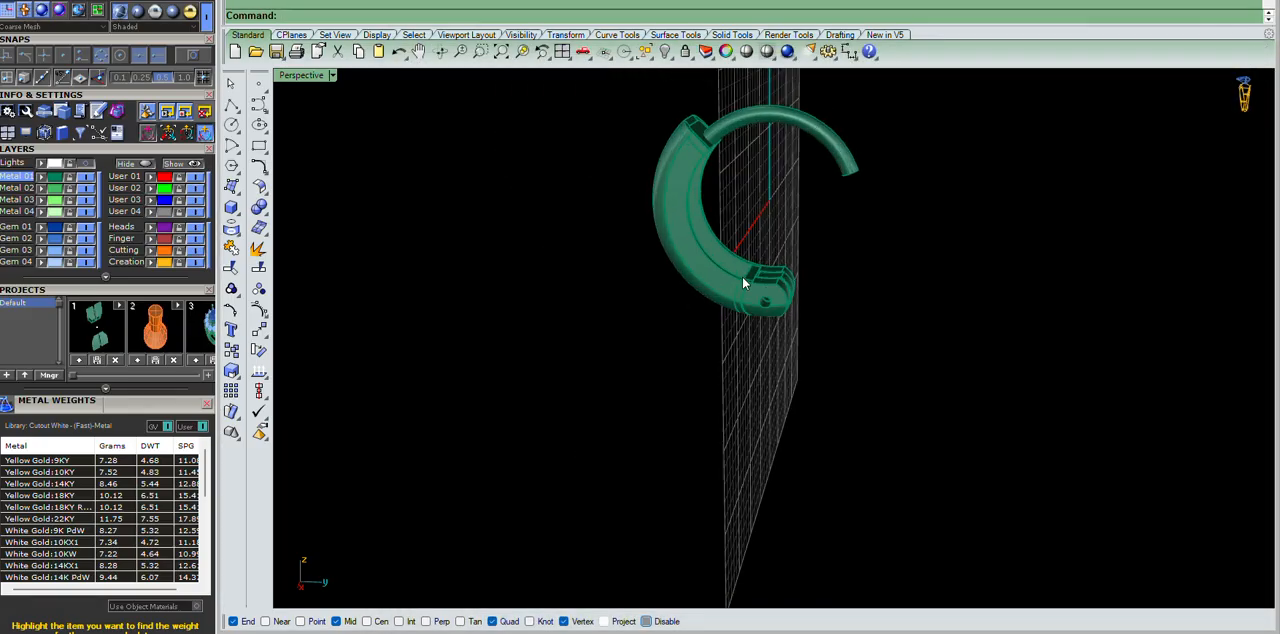
Examine the hollow ring half, three-segment hinge and top wire from several angles.
right_drag(958, 241, 754, 289)
scroll(754, 291, up, 5)
scroll(752, 289, down, 5)
right_drag(739, 242, 980, 310)
right_drag(731, 191, 765, 215)
scroll(735, 195, up, 5)
right_drag(964, 338, 837, 320)
drag(654, 188, 887, 567)
mouse_move(887, 567)
right_down()
mouse_move(914, 577)
mouse_move(900, 572)
right_up()
scroll(867, 376, down, 7)
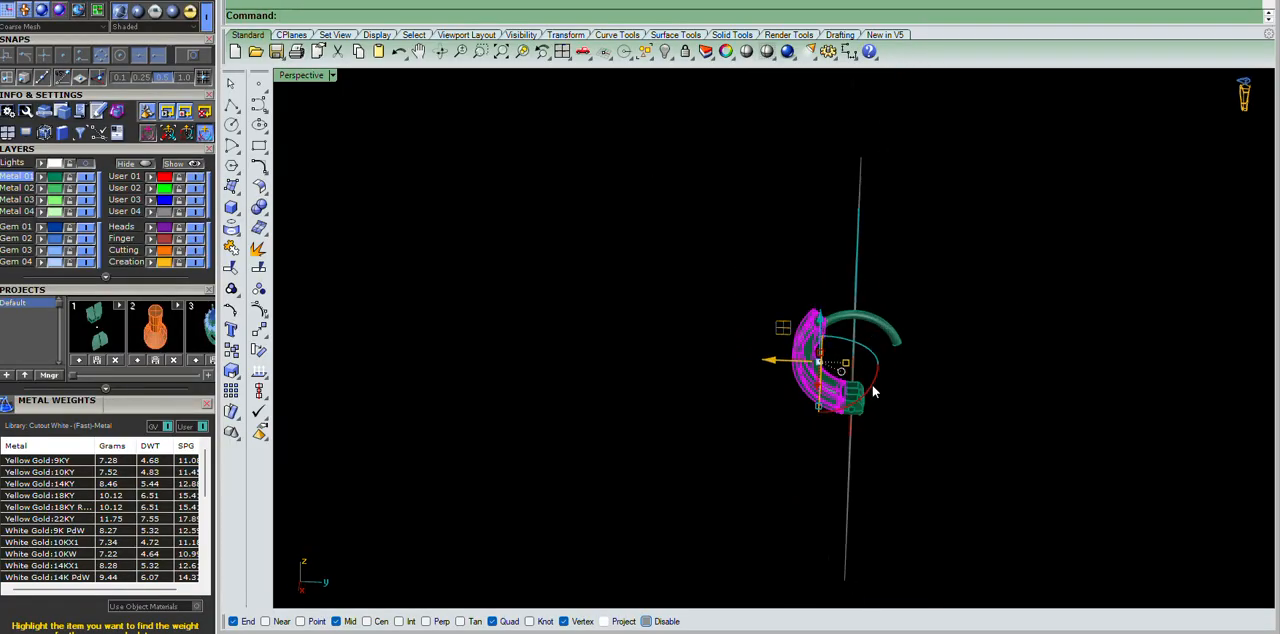
scroll(868, 379, up, 10)
right_drag(864, 332, 874, 399)
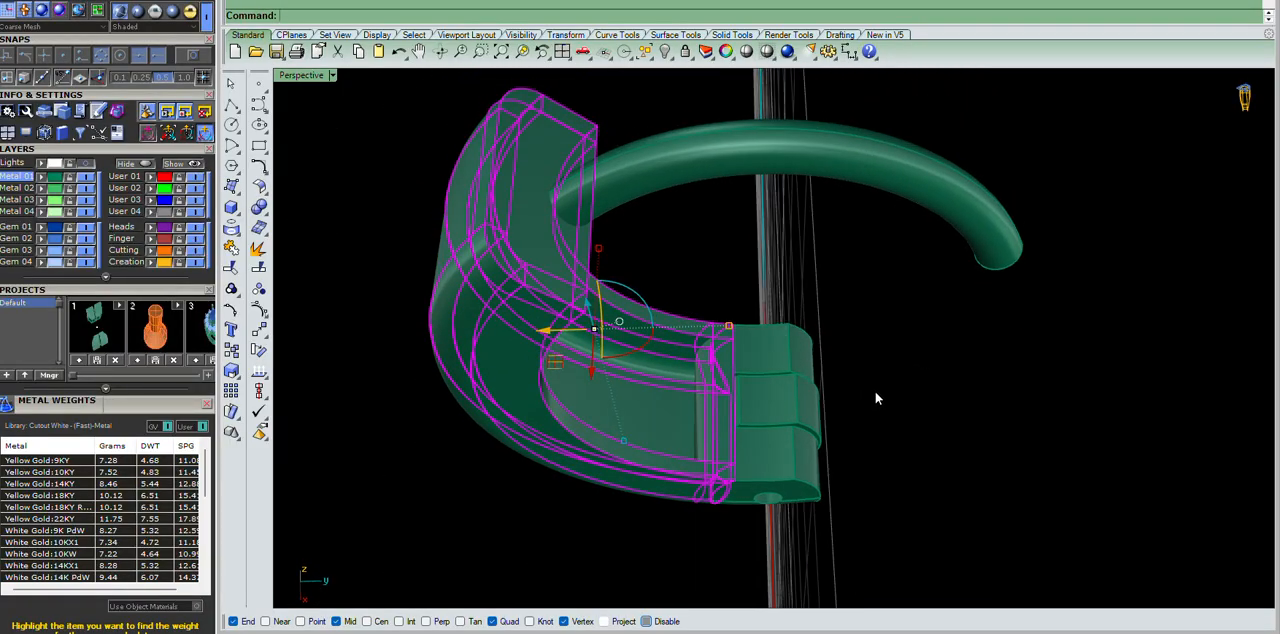
Mirror the hollow ring half across the vertical axis through the origin, keeping the original.
key(ctrl+F2)
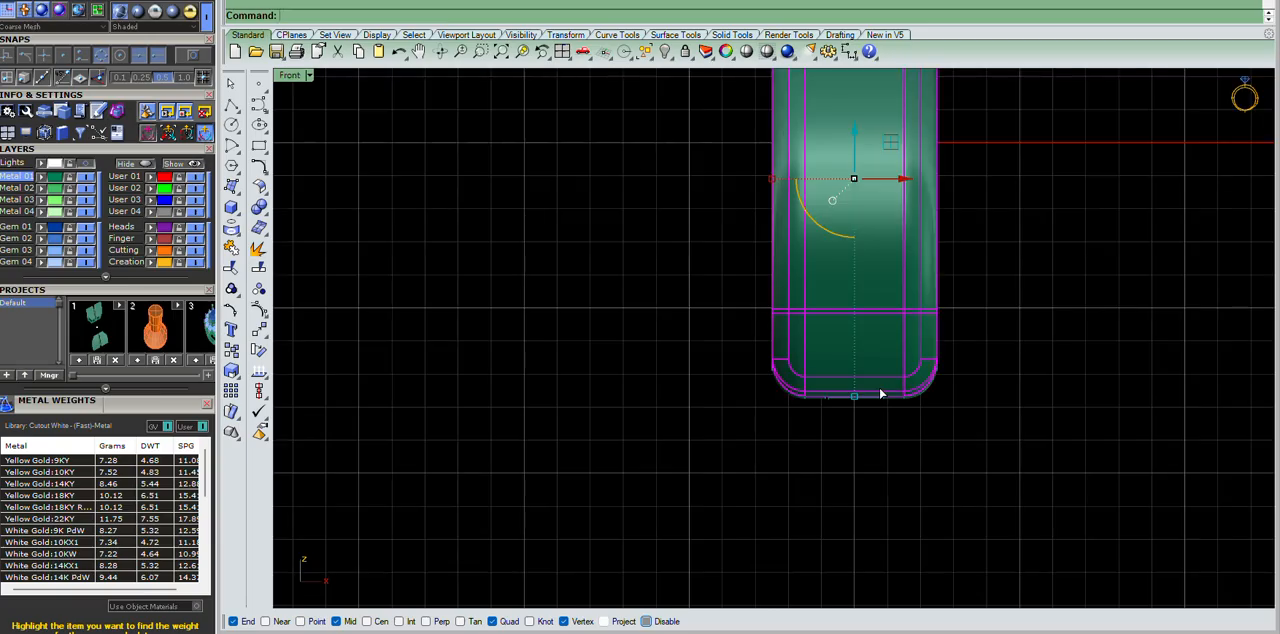
key(ctrl+F3)
scroll(780, 278, up, 5)
key(ctrl+m)
text(0)
key(Return)
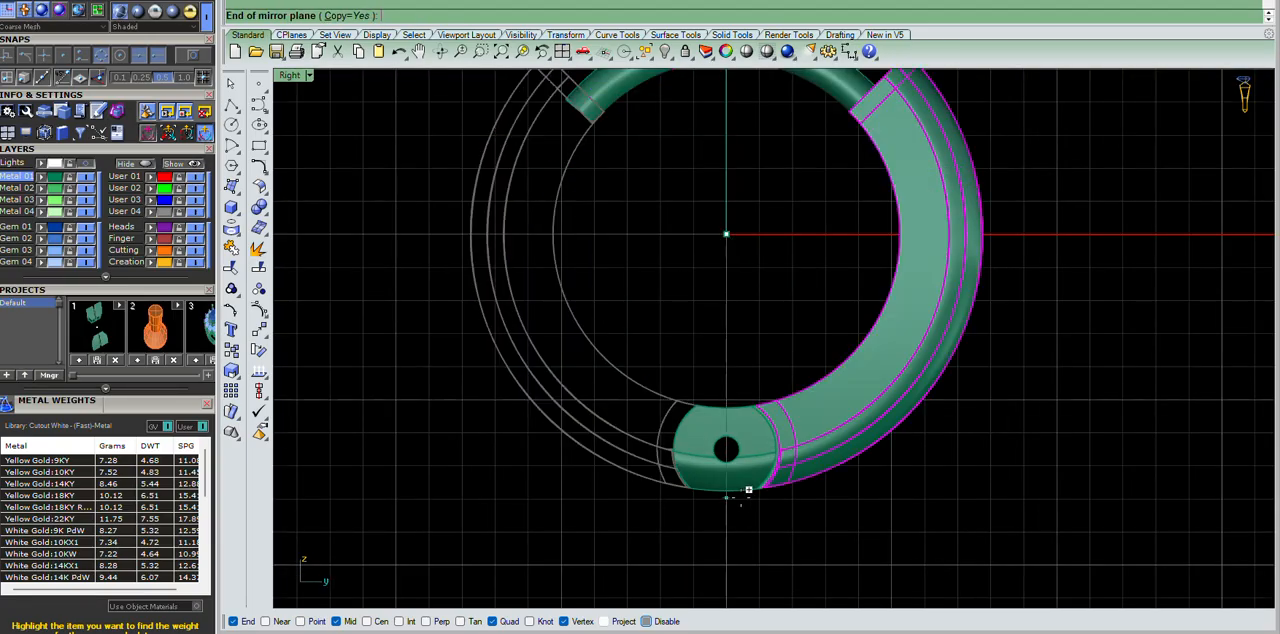
click(744, 553)
scroll(799, 357, up, 2)
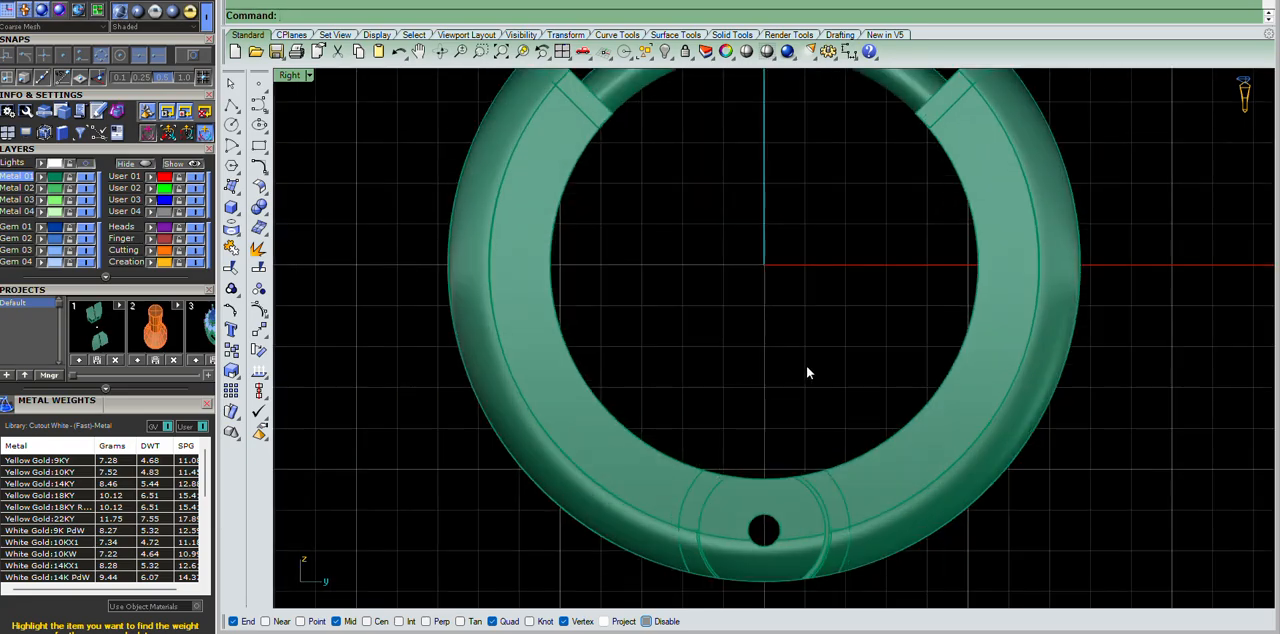
Delete the outer hinge segment and undo the deletion.
key(ctrl+F4)
scroll(746, 403, up, 4)
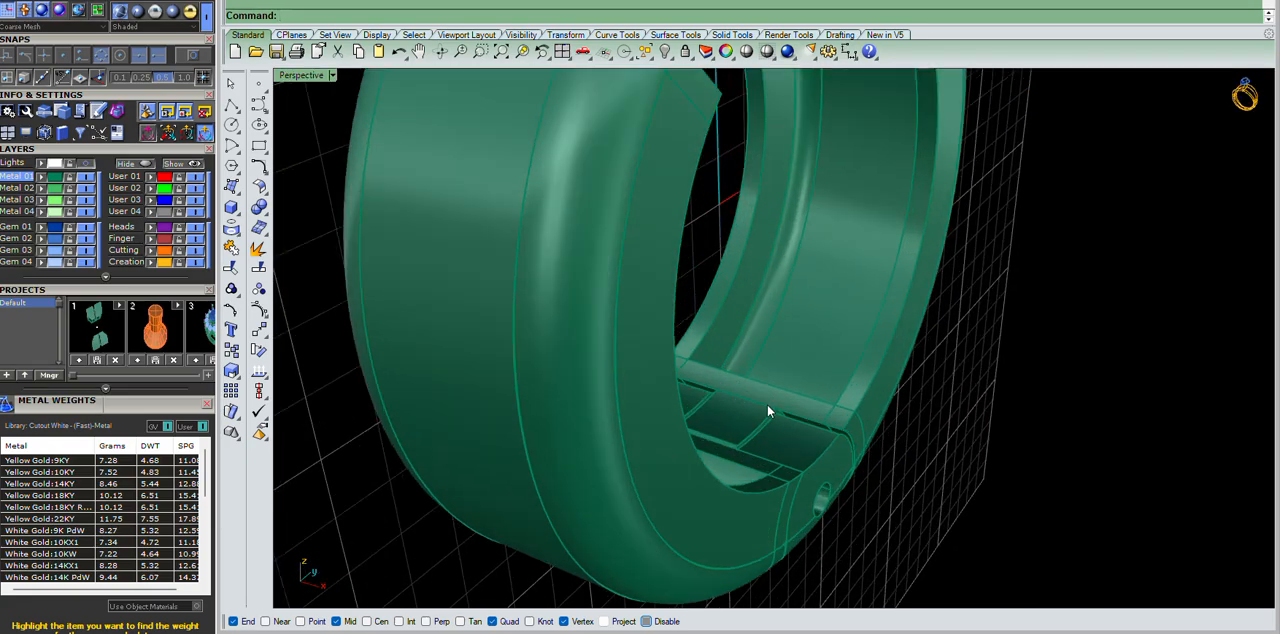
right_drag(746, 403, 637, 414)
scroll(752, 384, up, 3)
click(773, 463)
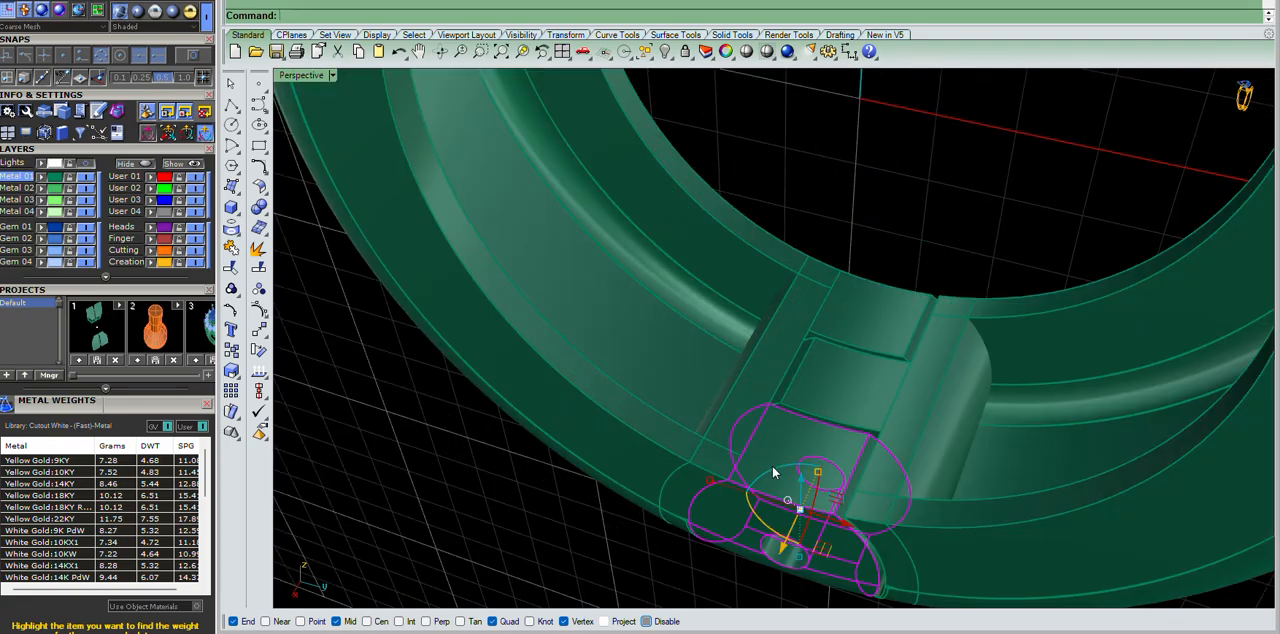
scroll(855, 314, down, 5)
key(Delete)
key(ctrl+z)
key(Escape)
Examine the three-segment hinge, the mirrored ring halves and the top wire's ends from several angles.
scroll(765, 270, up, 4)
mouse_move(762, 277)
right_down()
mouse_move(783, 170)
mouse_move(790, 192)
mouse_move(726, 269)
mouse_move(752, 258)
right_up()
scroll(803, 160, up, 3)
click(657, 272)
right_drag(755, 322, 850, 385)
scroll(876, 375, down, 5)
scroll(876, 376, up, 8)
scroll(796, 354, up, 5)
click(787, 335)
shift+click(898, 343)
scroll(898, 343, down, 8)
right_drag(900, 345, 917, 280)
click(913, 224)
scroll(921, 160, up, 6)
right_drag(932, 160, 1005, 274)
scroll(1000, 270, down, 6)
scroll(914, 234, up, 8)
right_drag(886, 219, 829, 237)
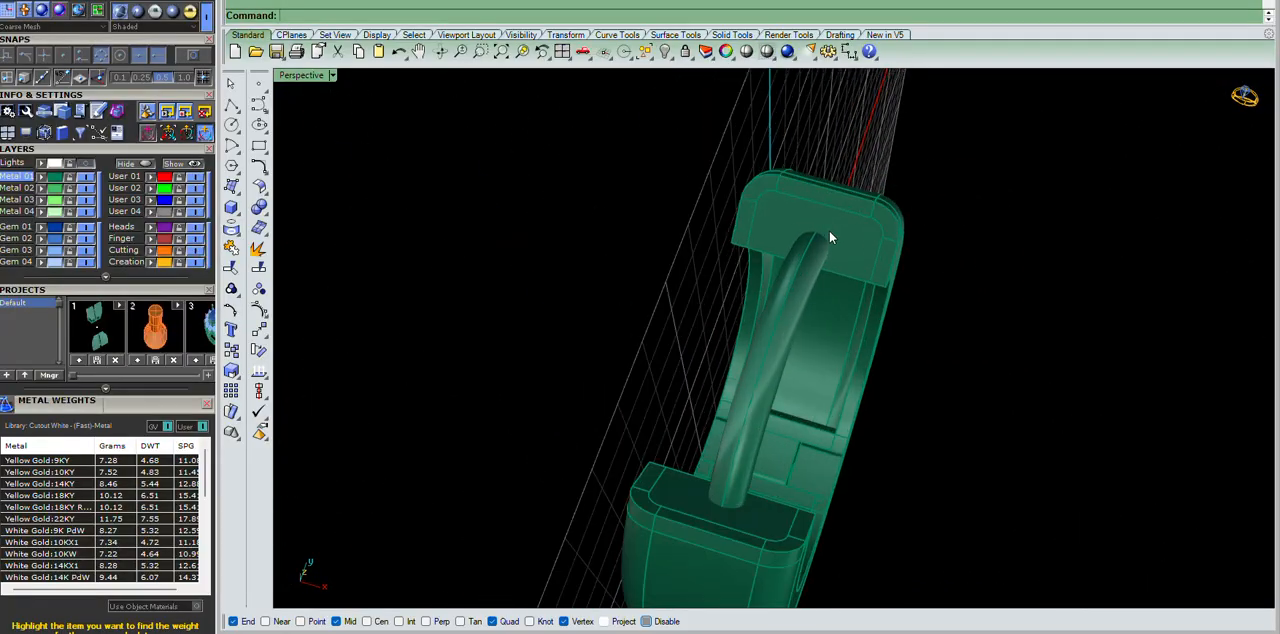
scroll(829, 237, up, 3)
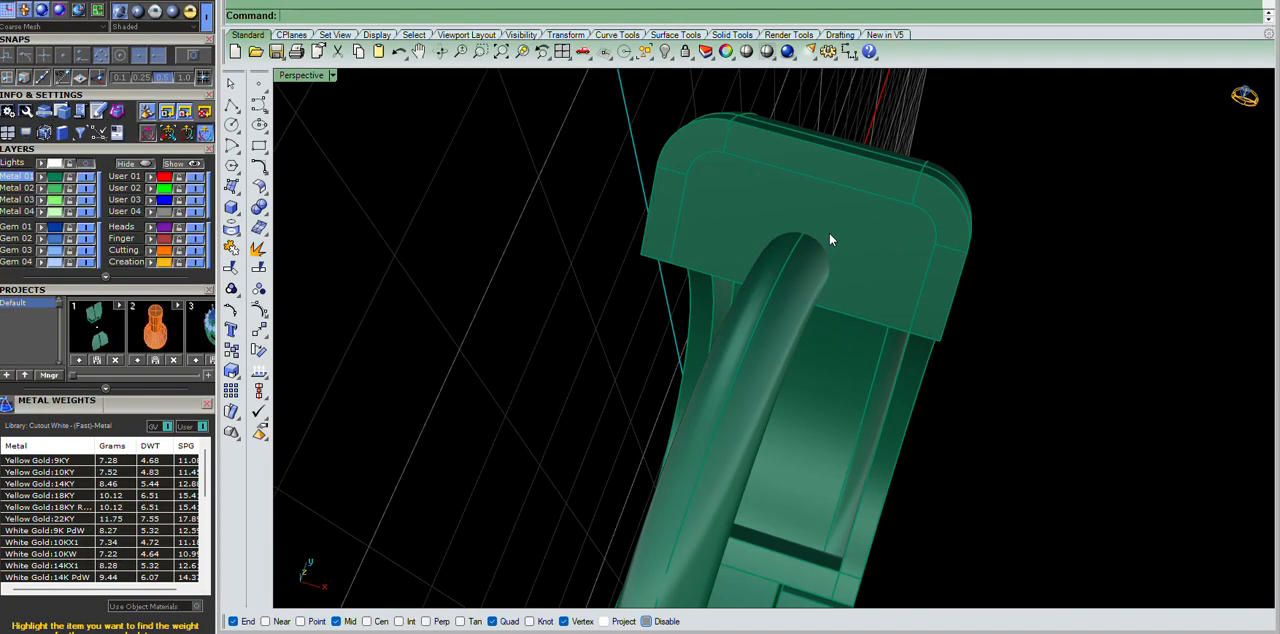
right_drag(821, 223, 719, 437)
Try rotating one ring half with its hinge segments about the centre of the pin hole.
click(815, 207)
shift+click(722, 369)
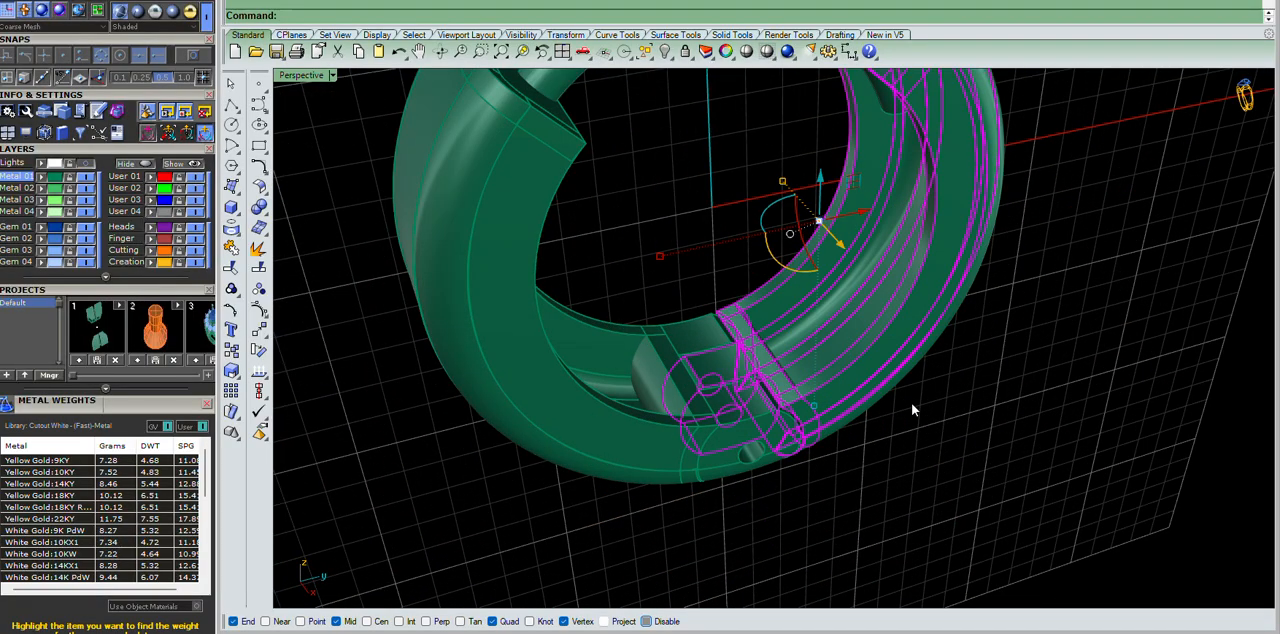
key(ctrl+F3)
right_click(799, 340)
scroll(760, 440, up, 4)
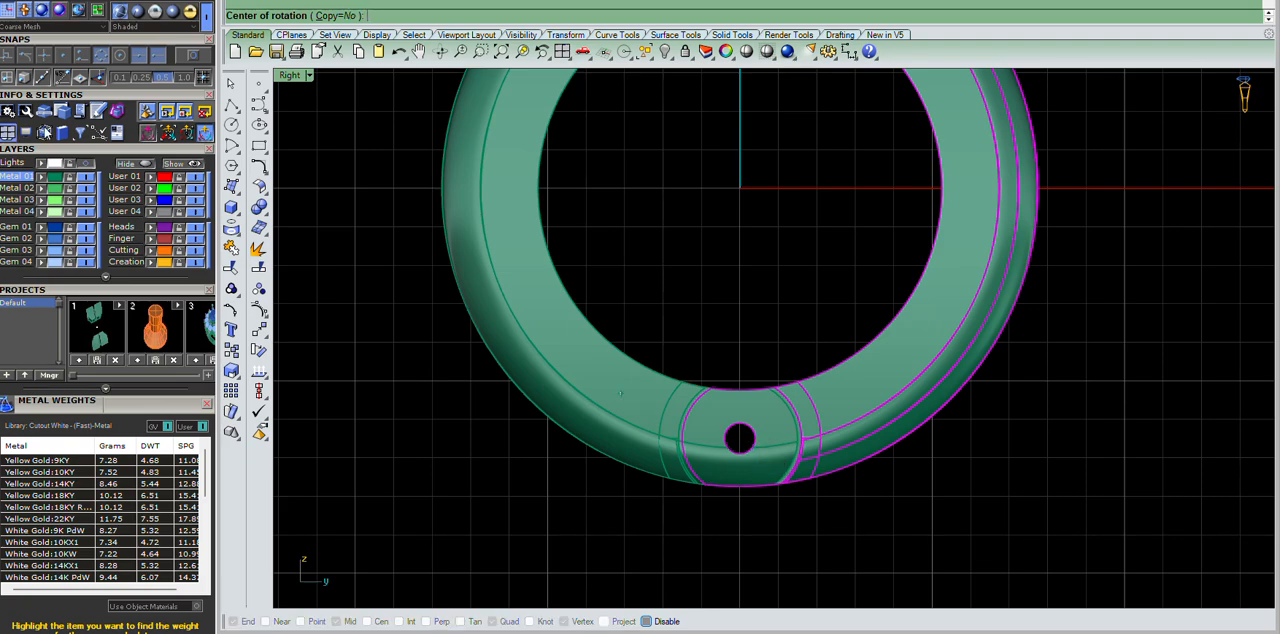
click(118, 57)
scroll(745, 434, up, 8)
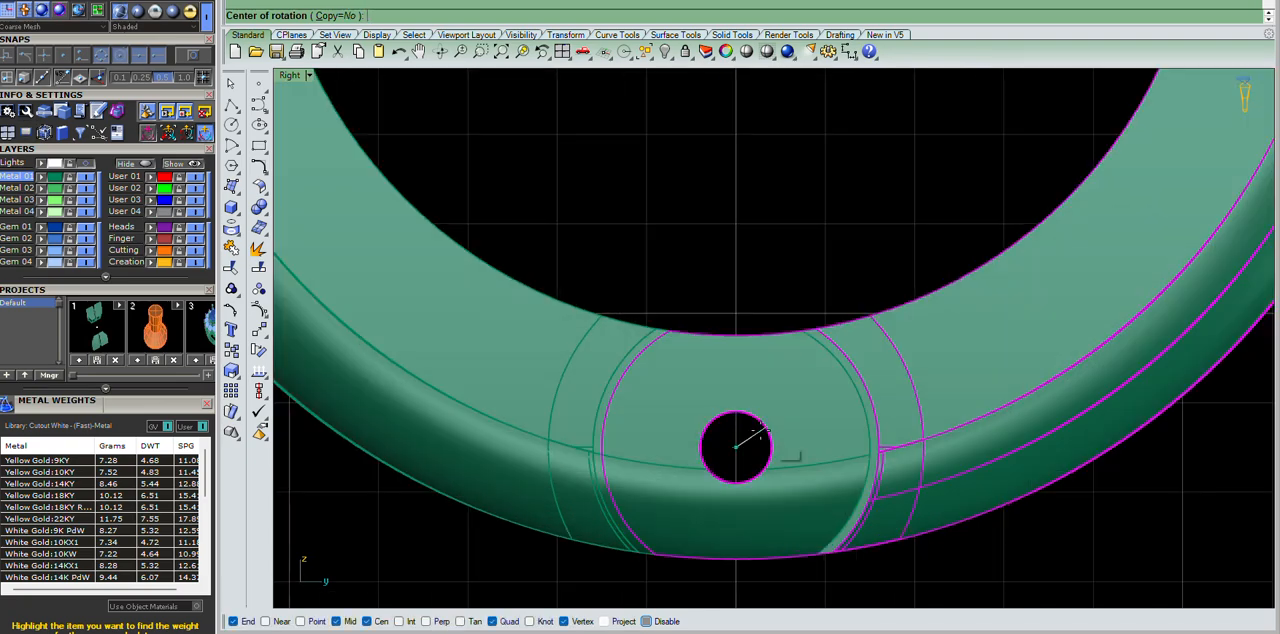
click(737, 447)
scroll(737, 447, down, 10)
click(756, 240)
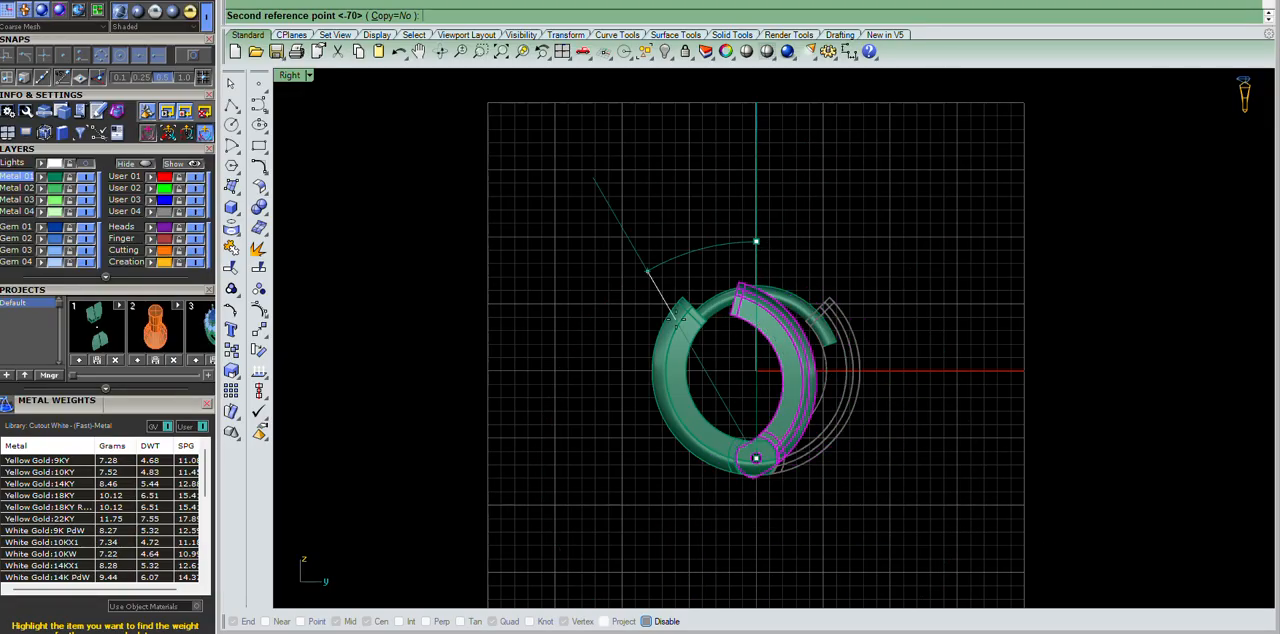
key(Escape)
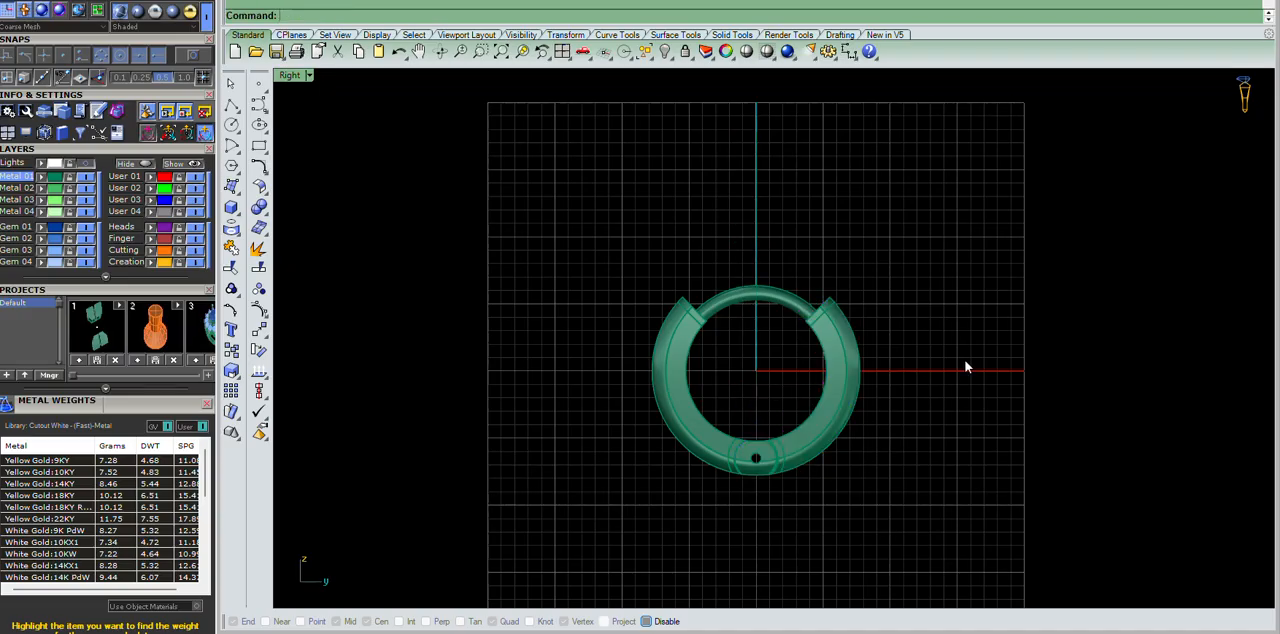
Examine how the top wire enters the end walls of both ring halves.
key(F4)
scroll(819, 291, up, 7)
right_drag(820, 291, 720, 306)
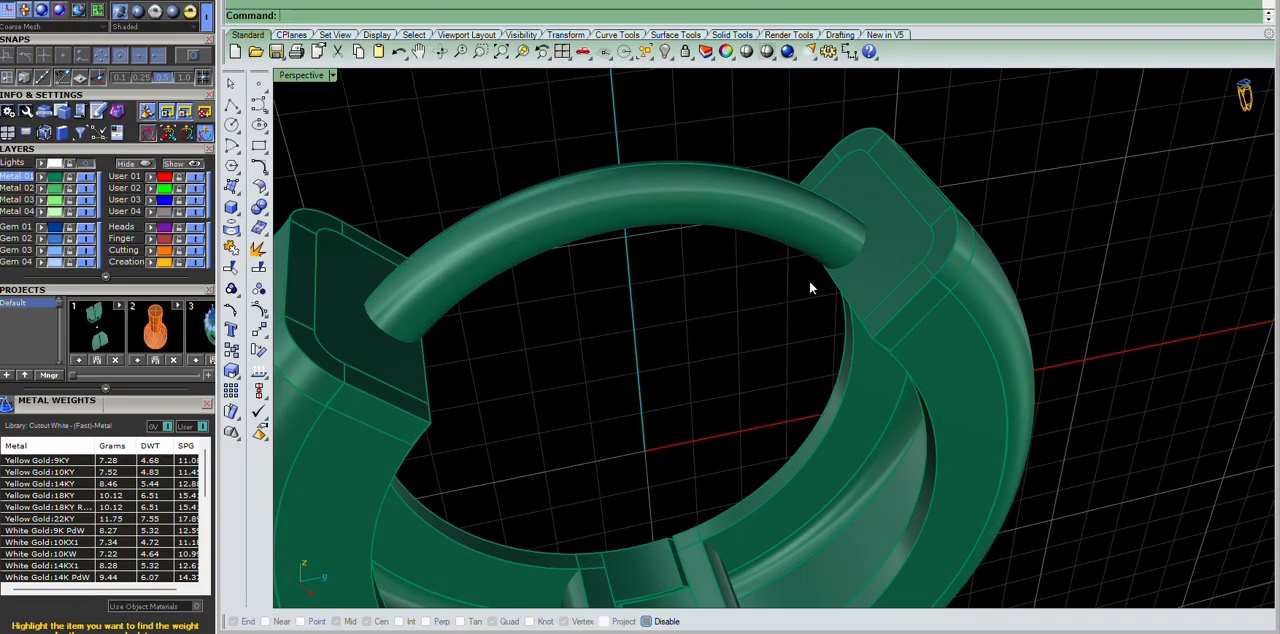
scroll(866, 214, up, 8)
right_drag(866, 214, 792, 273)
scroll(860, 277, down, 7)
scroll(792, 273, down, 7)
right_drag(911, 412, 871, 423)
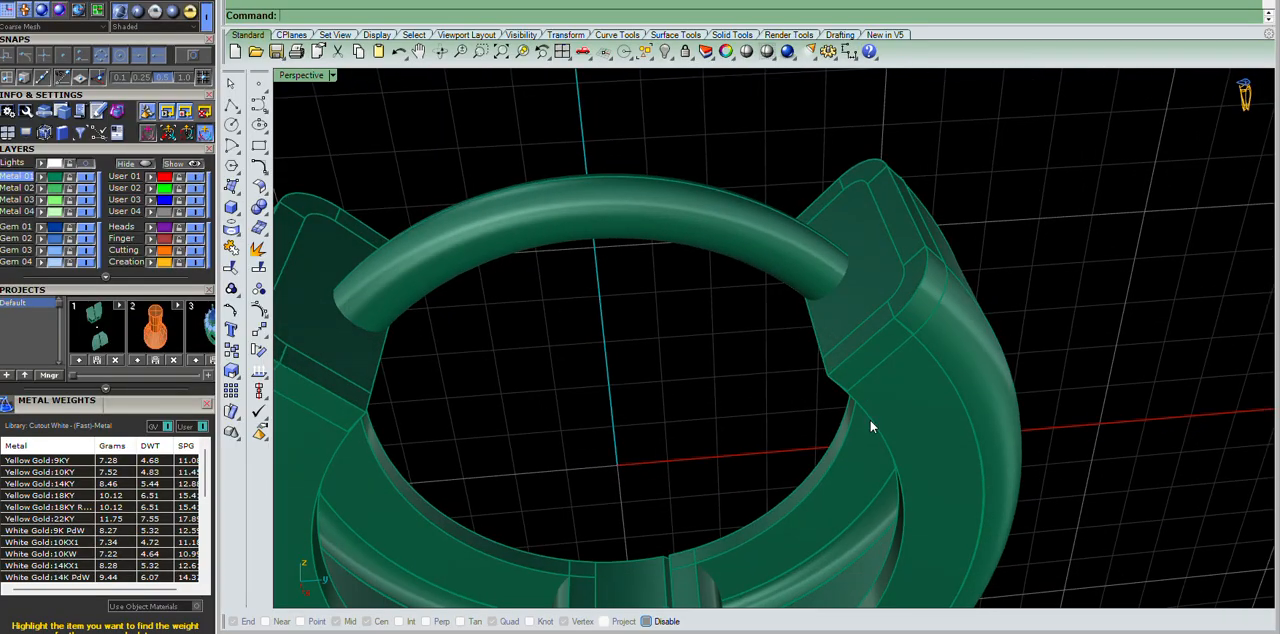
scroll(817, 334, up, 6)
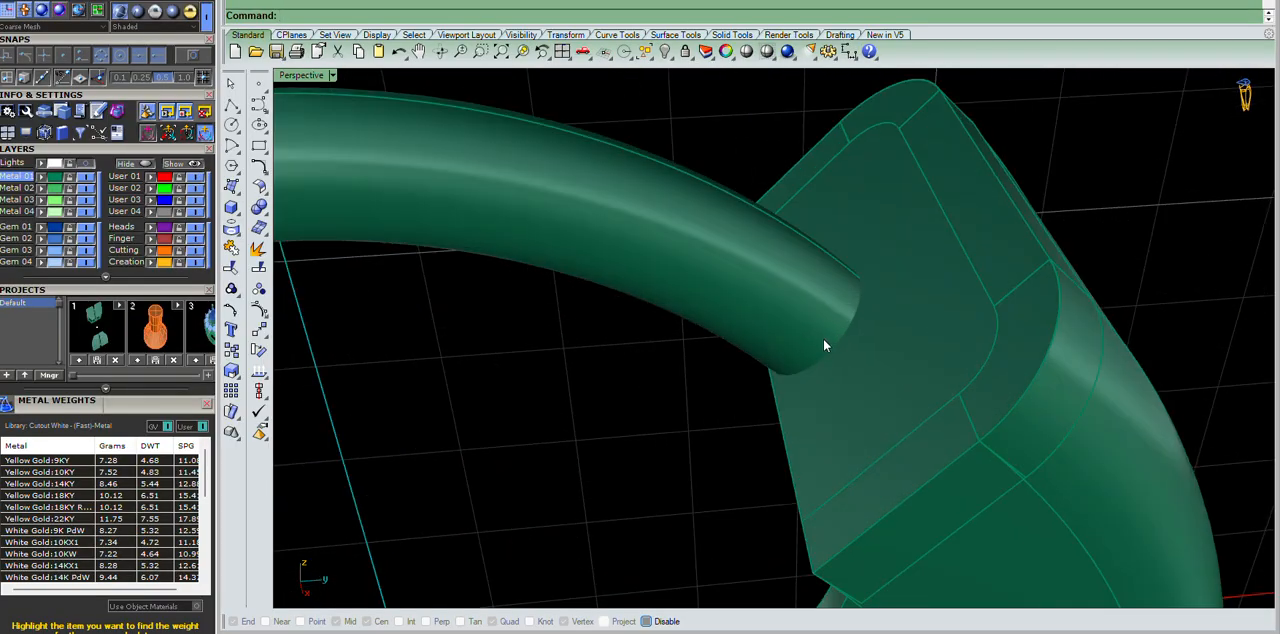
right_drag(824, 348, 923, 331)
scroll(843, 331, down, 7)
scroll(843, 331, up, 7)
right_drag(843, 331, 986, 299)
scroll(883, 334, down, 7)
scroll(883, 334, up, 4)
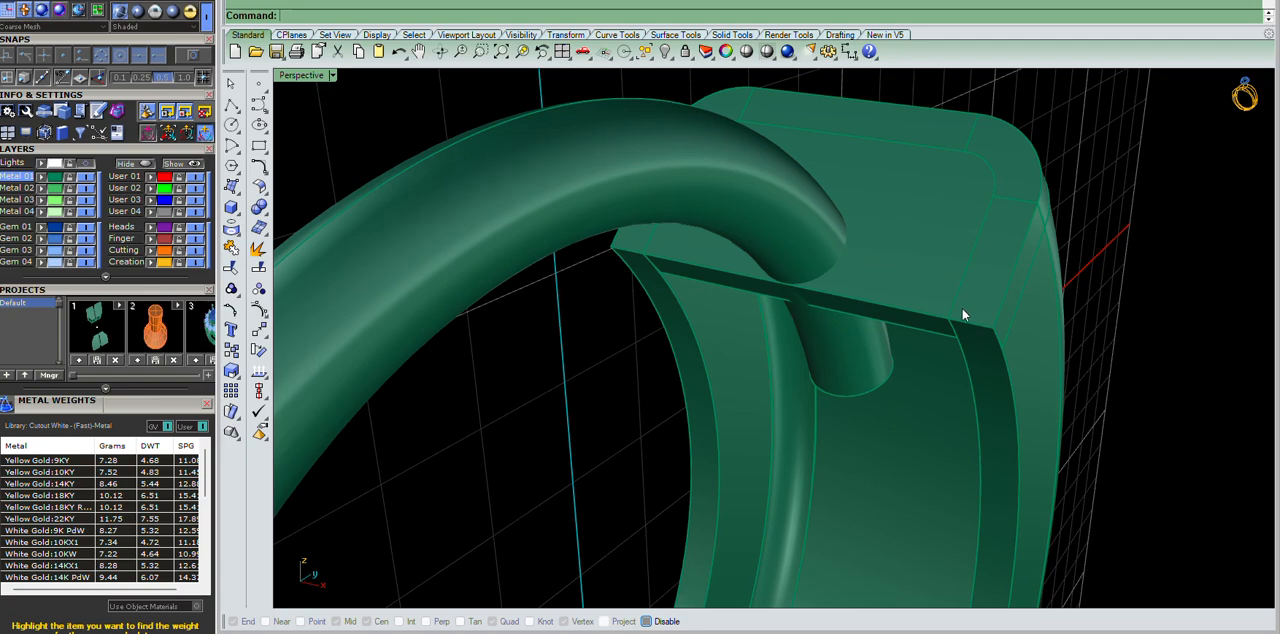
Extract the ring half's flat end face where the top wire enters and isolate it from the other parts.
right_drag(953, 309, 869, 298)
scroll(868, 298, up, 8)
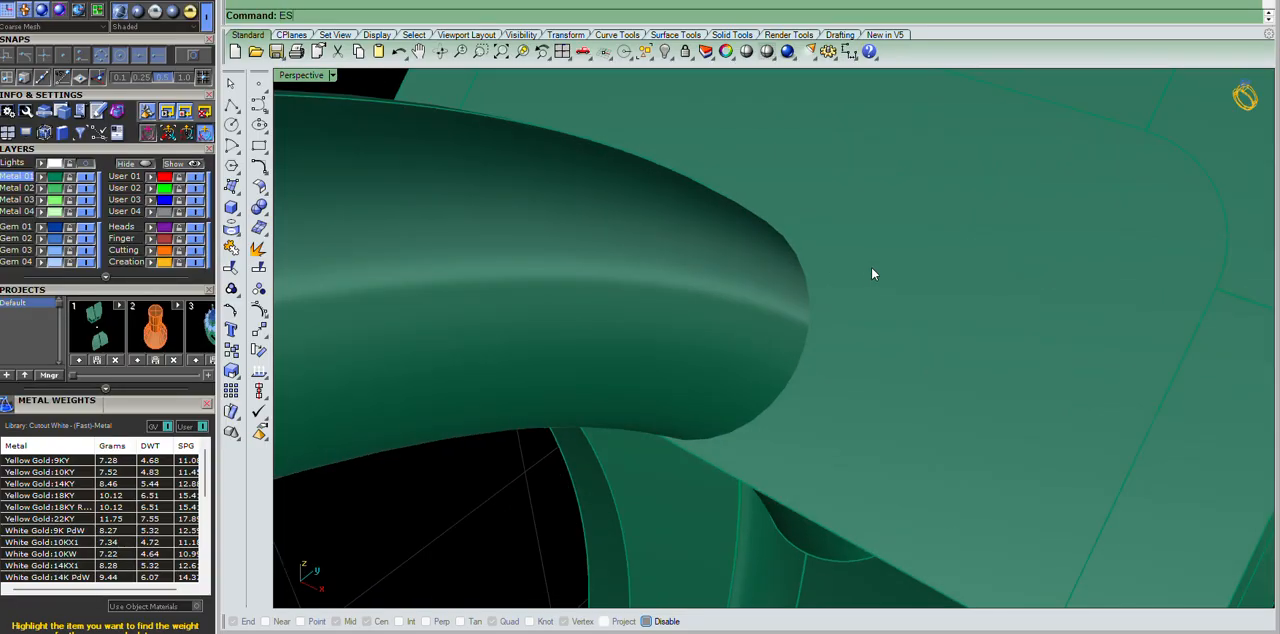
key(Return)
click(872, 269)
scroll(806, 288, down, 8)
key(Return)
right_drag(942, 313, 811, 354)
text(ih)
key(Return)
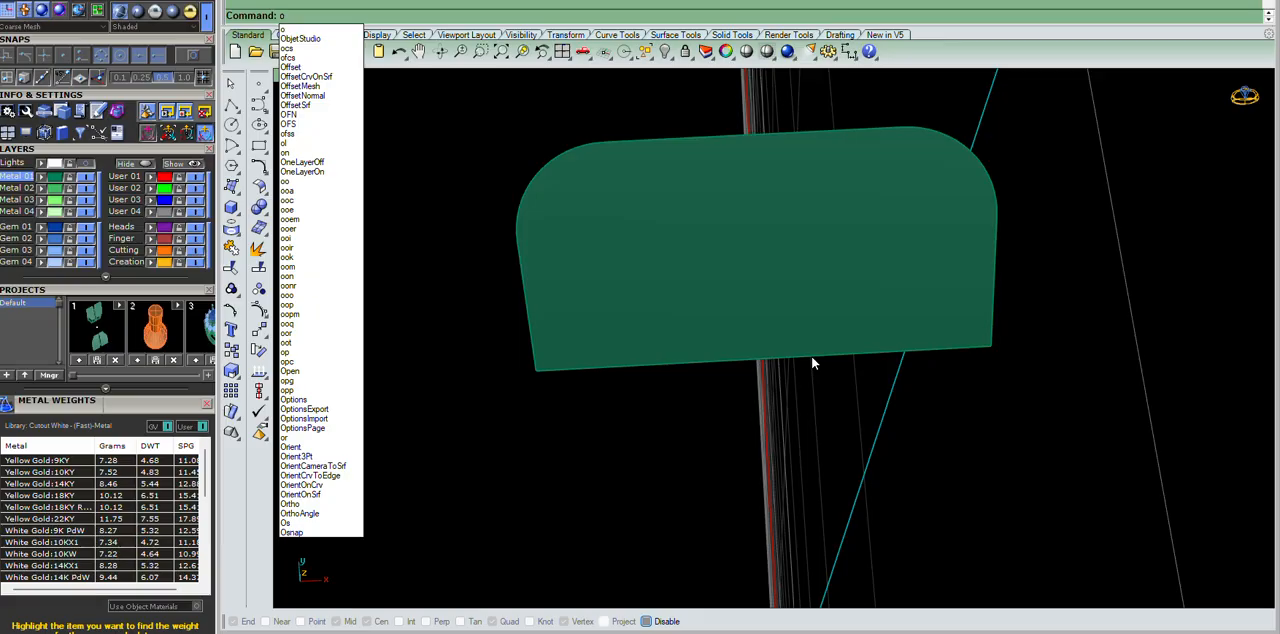
Offset the isolated face's long straight edge inward on the surface by 0.5.
text(ffsetSrf)
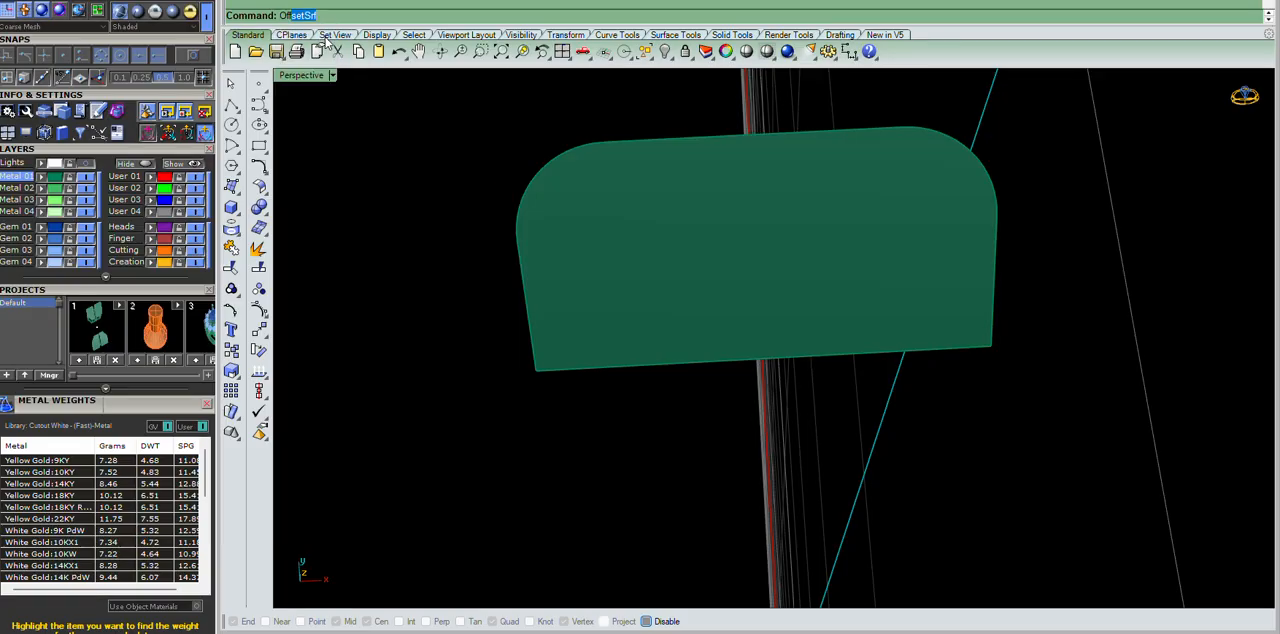
click(824, 360)
right_drag(824, 360, 882, 342)
key(Return)
Extract the isocurve that crosses the face at the midpoint of its long straight edge.
click(880, 342)
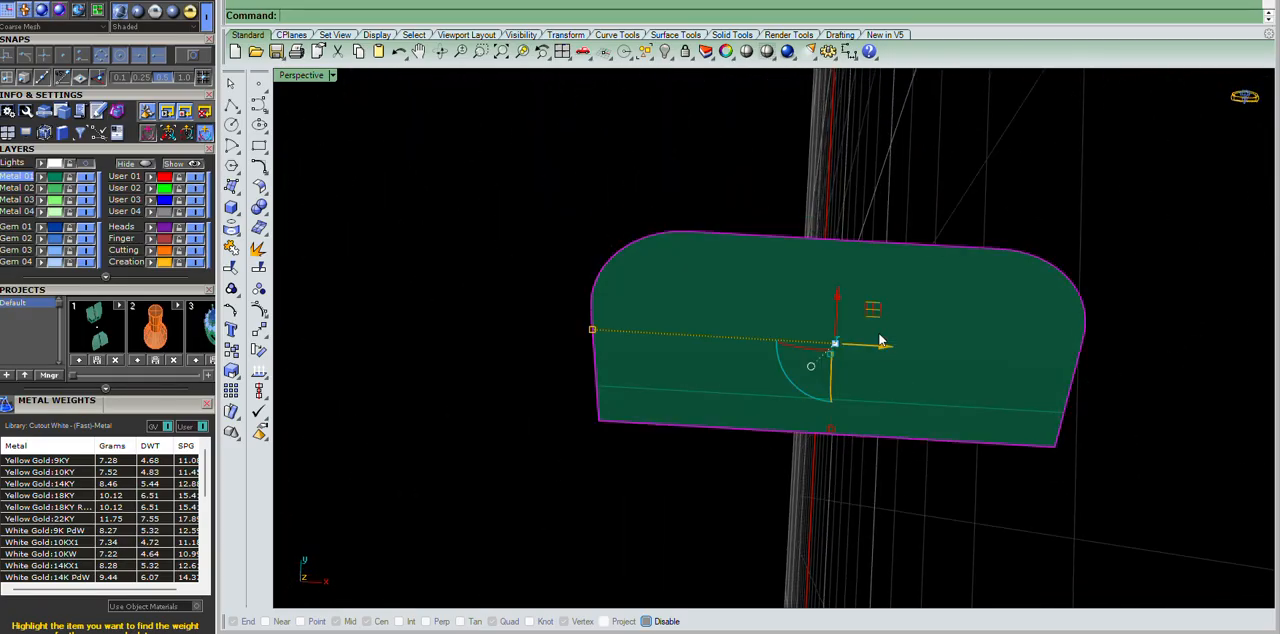
key(Return)
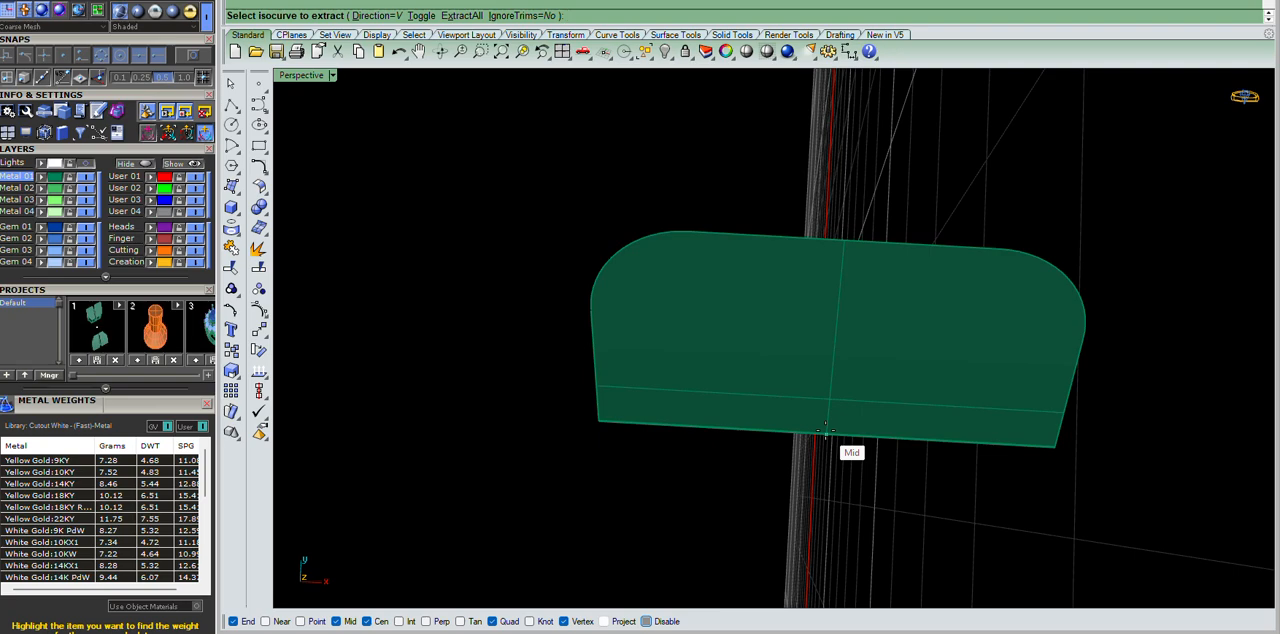
click(825, 431)
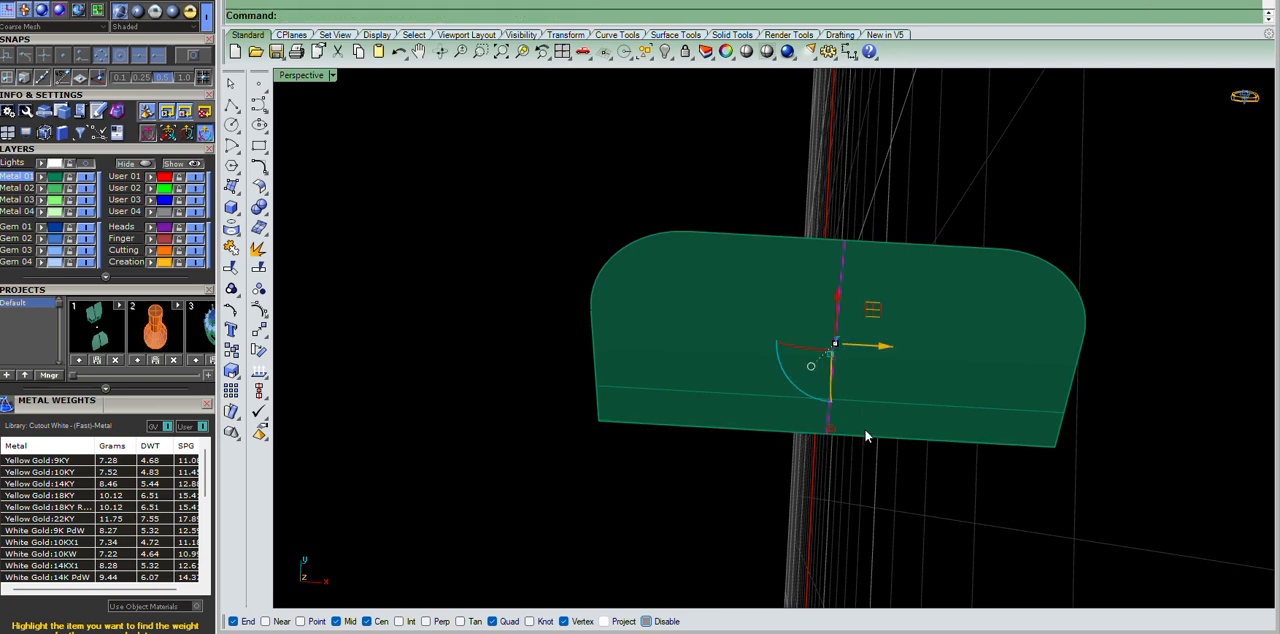
Offset the centre isocurve on the surface by 0.6 to both sides.
text(OffsetSrf)
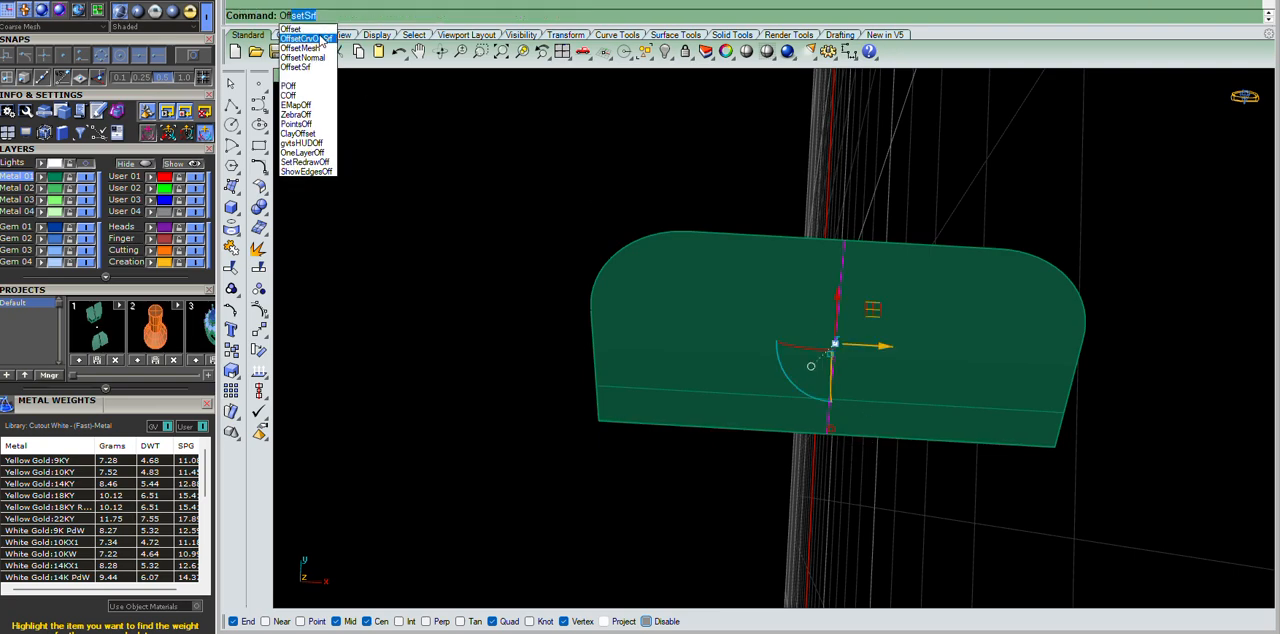
key(Return)
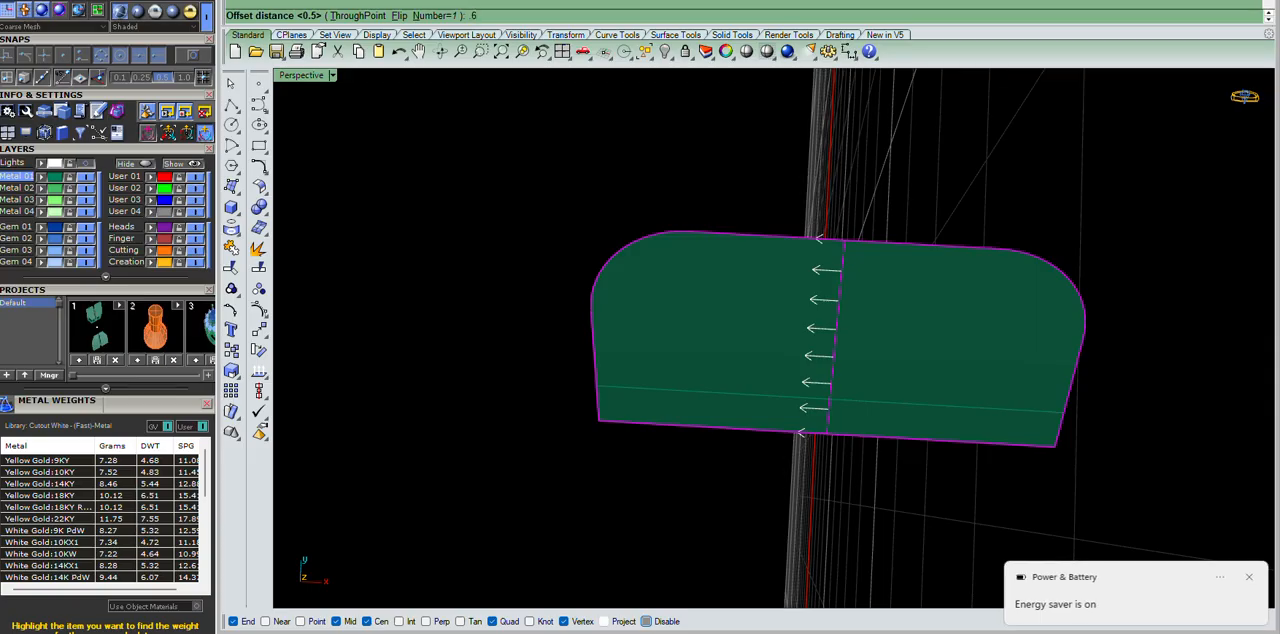
key(Return)
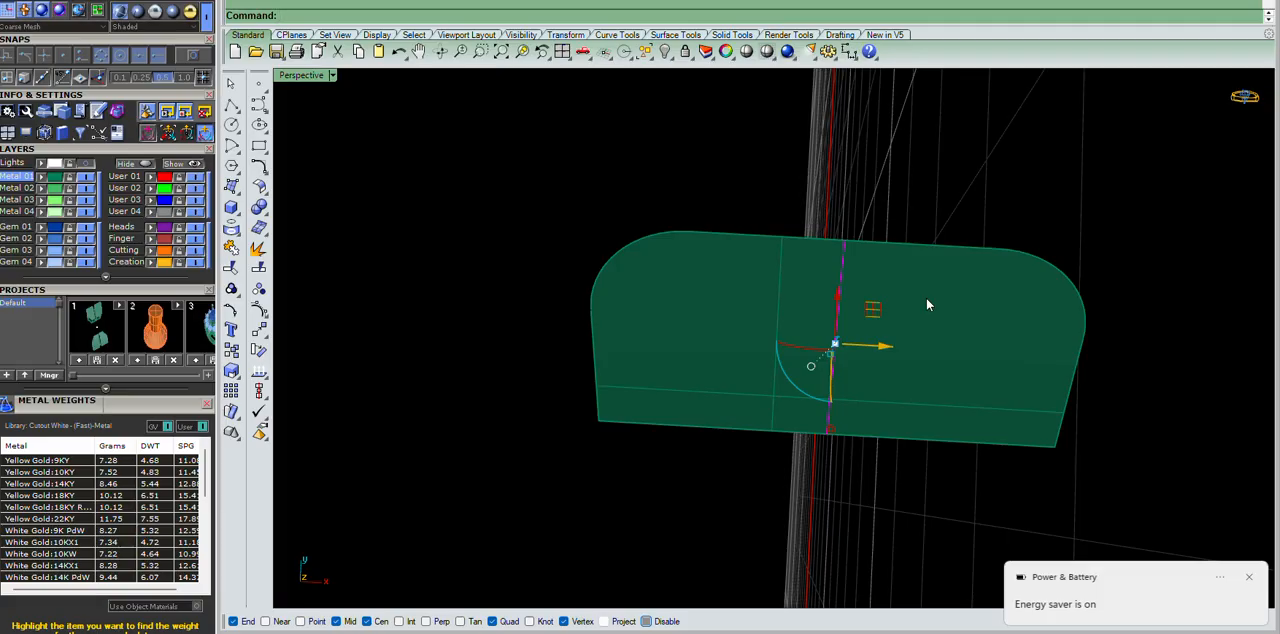
right_drag(928, 299, 1156, 303)
right_click(966, 292)
click(966, 292)
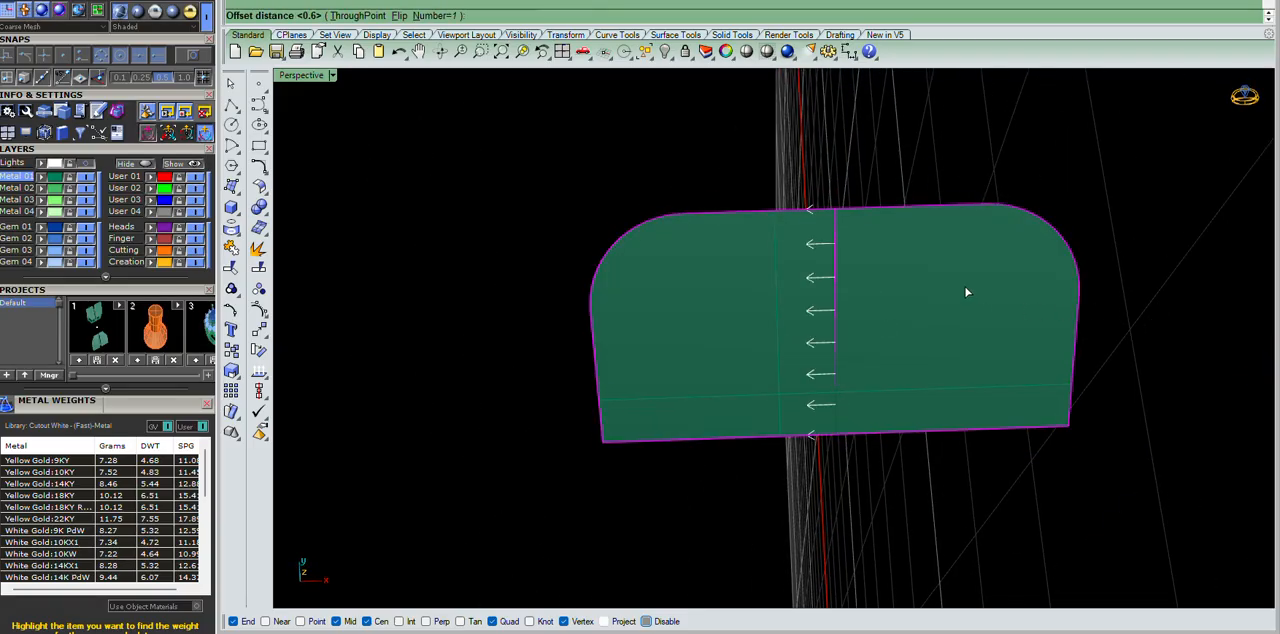
right_click(1094, 327)
click(1123, 333)
scroll(813, 270, down, 4)
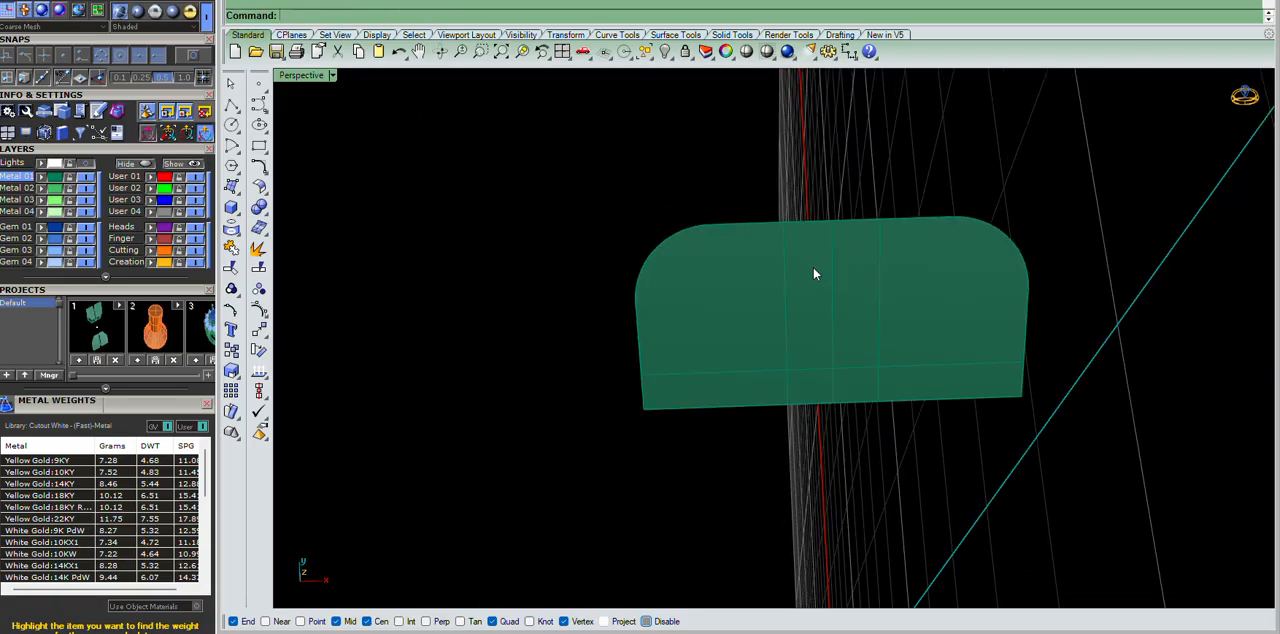
Examine the end face and the guide curves that outline the notch.
right_drag(945, 320, 916, 272)
scroll(797, 271, down, 7)
scroll(811, 283, up, 10)
right_drag(911, 327, 761, 309)
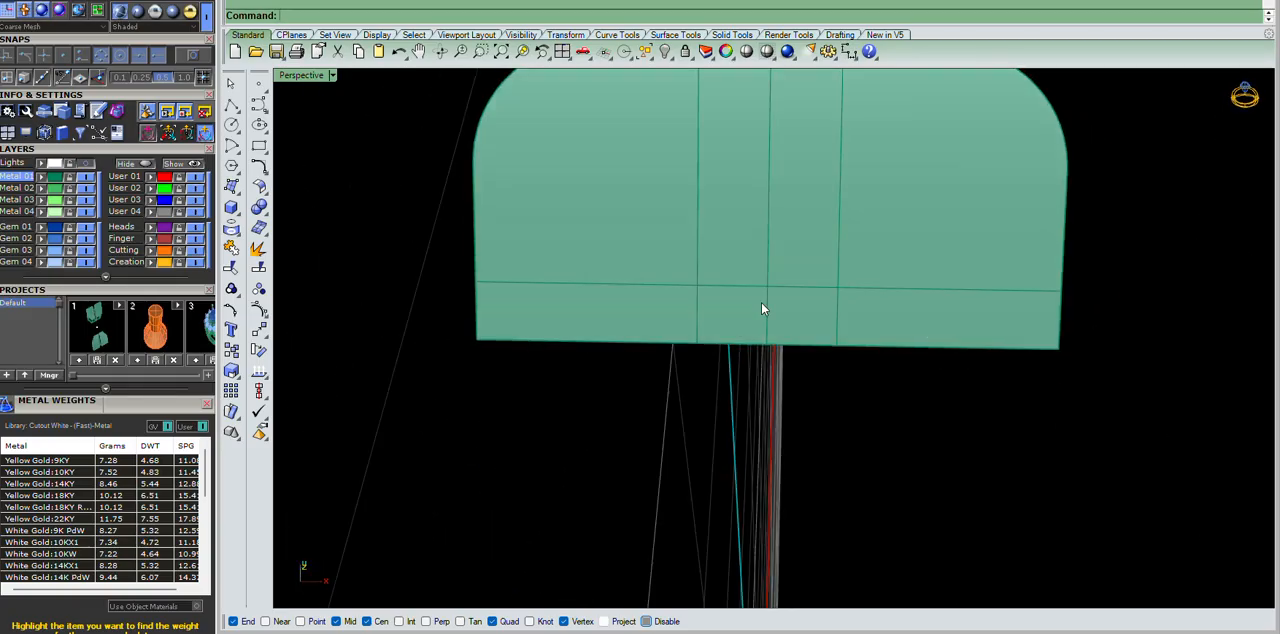
scroll(771, 274, down, 5)
scroll(771, 274, up, 5)
mouse_move(874, 326)
right_down()
mouse_move(867, 299)
mouse_move(867, 330)
right_up()
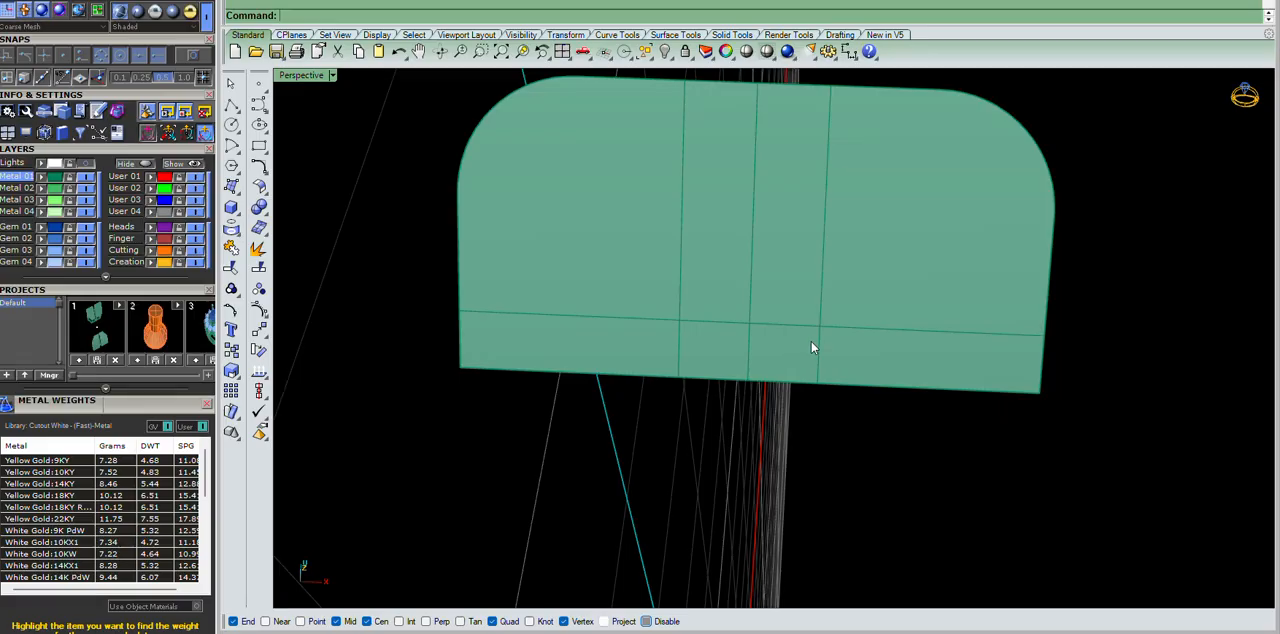
scroll(780, 289, down, 4)
scroll(780, 289, up, 2)
right_drag(883, 254, 886, 218)
Trim a central rectangular notch out of the face's straight edge along the guide curves, and remove the curves.
drag(989, 149, 680, 343)
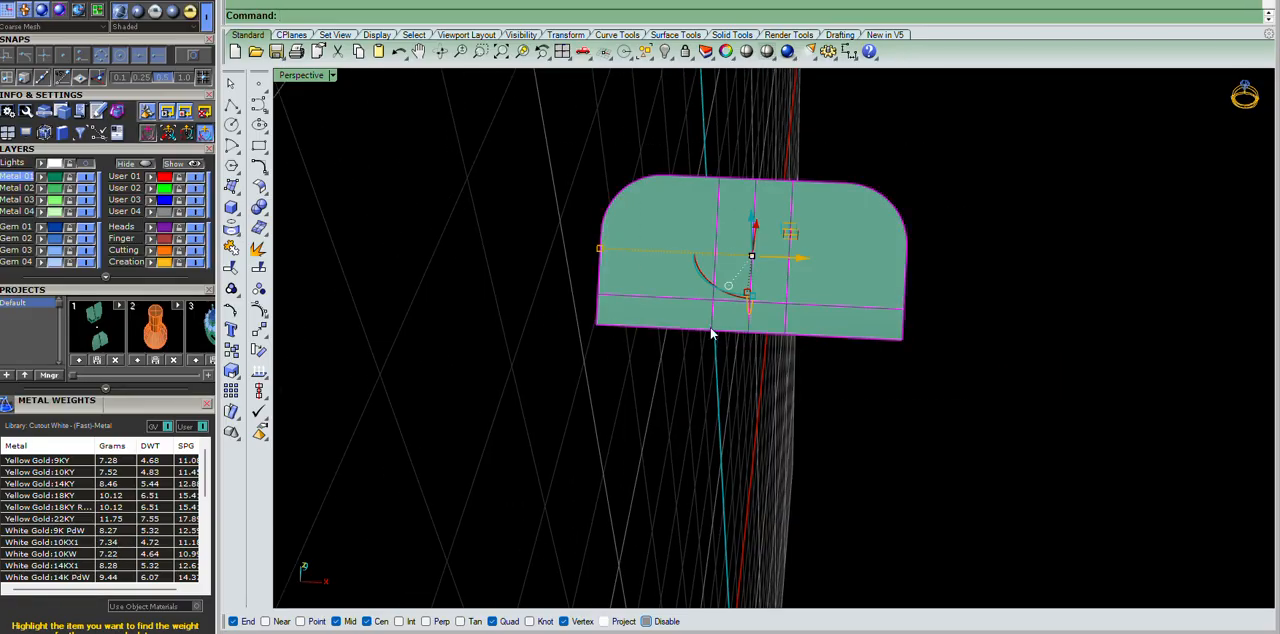
scroll(783, 321, up, 3)
right_drag(783, 321, 802, 360)
text(trim)
key(Return)
click(705, 338)
key(Return)
scroll(752, 362, down, 8)
click(1069, 403)
click(863, 255)
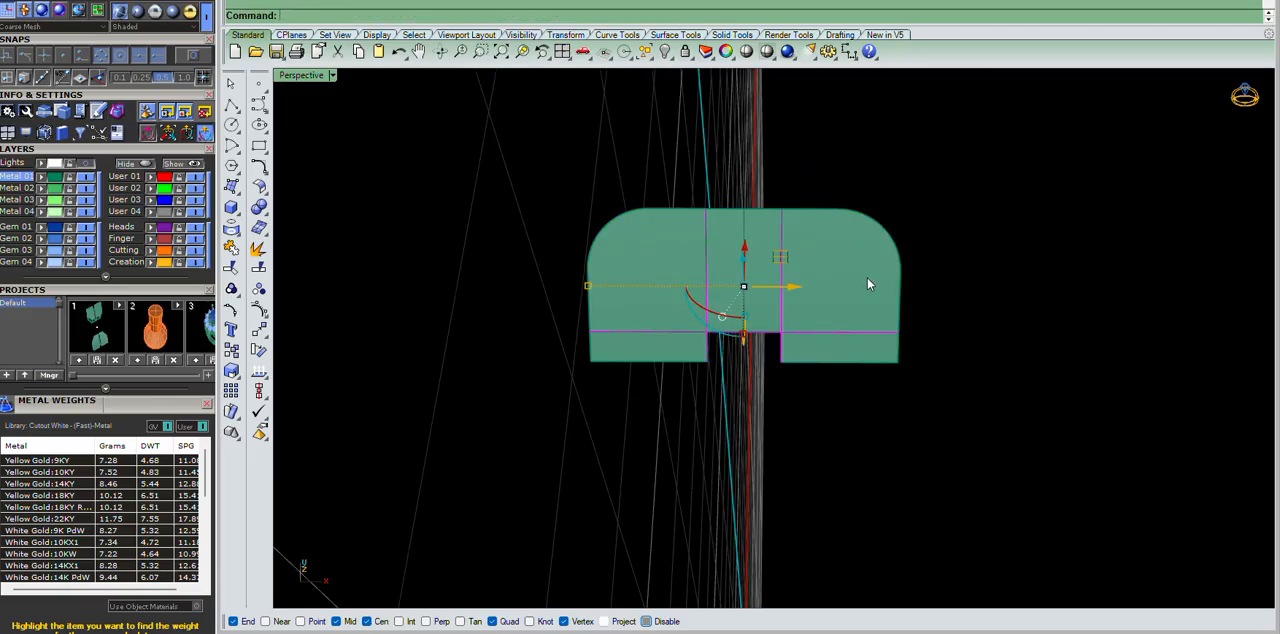
right_drag(872, 281, 840, 296)
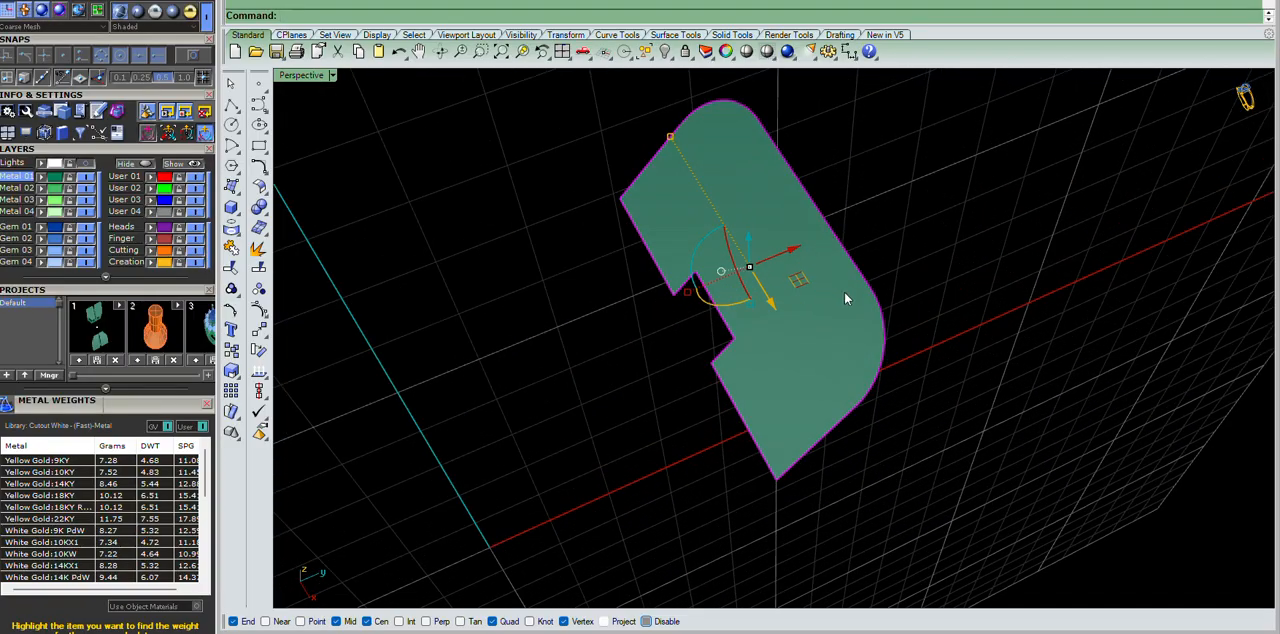
Show the hidden earring parts around the notched face again.
key(ctrl+alt+h)
right_drag(888, 342, 726, 374)
click(1118, 256)
right_click(728, 374)
click(725, 400)
right_click(717, 397)
key(Delete)
right_drag(724, 405, 1031, 294)
text(h)
key(BackSpace)
Offset the notched face into a solid with a distance of 1, flipping the offset direction.
ctrl+shift+click(777, 311)
mouse_move(777, 311)
right_down()
mouse_move(857, 251)
mouse_move(845, 352)
mouse_move(785, 304)
mouse_move(810, 261)
right_up()
text(os)
key(Return)
text(f)
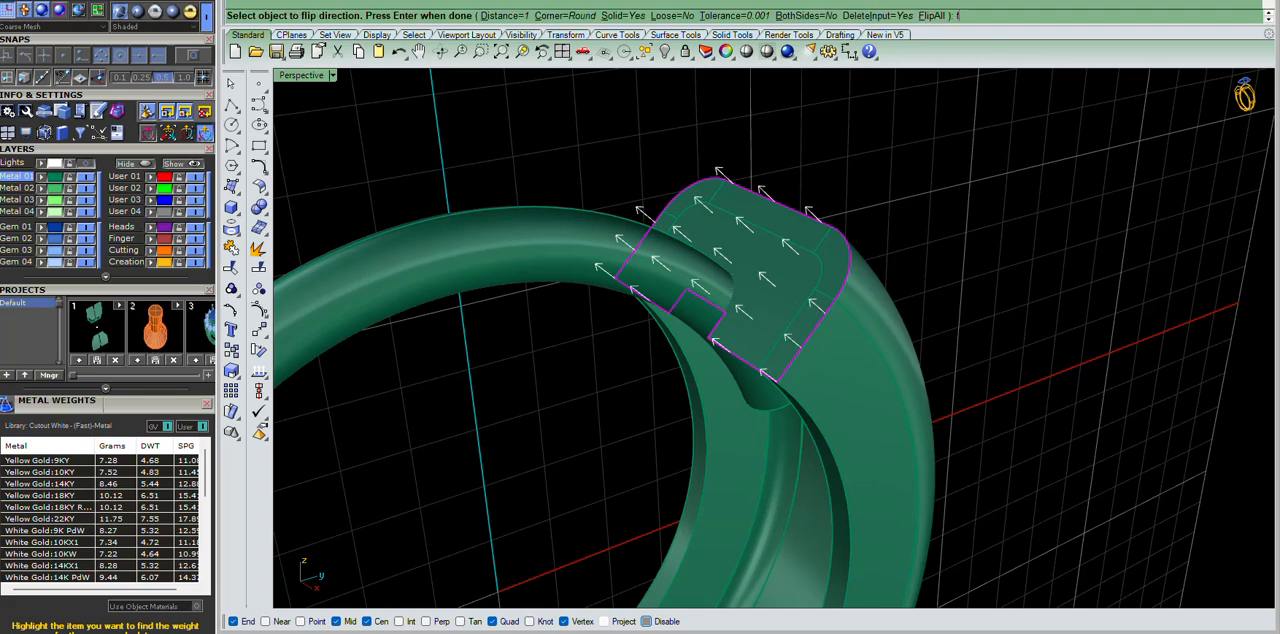
key(Return)
Subtract the notched solid from the end of the top wire with a Boolean difference.
key(Return)
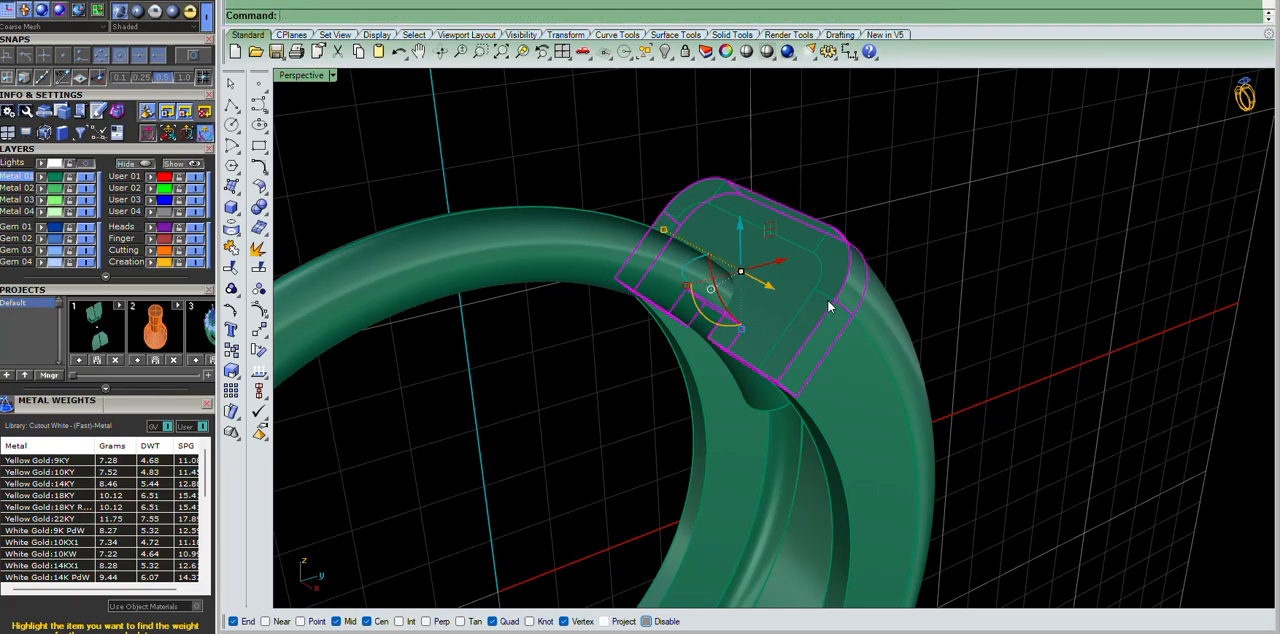
right_drag(840, 249, 831, 354)
click(765, 327)
key(Delete)
click(553, 283)
text(bd)
key(Return)
click(754, 346)
key(Return)
right_drag(979, 278, 885, 263)
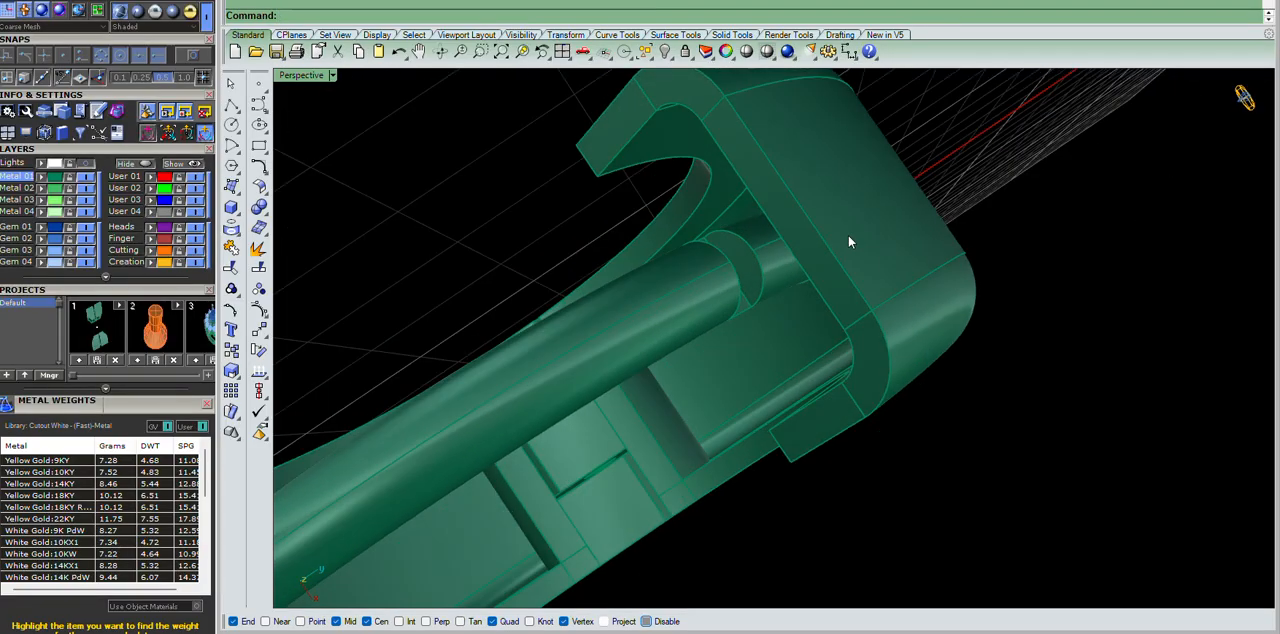
Draw a three-point control-point curve in the Right wireframe view, from the notch's inner corner up past the outer edge of the wire.
scroll(830, 353, up, 7)
right_drag(830, 353, 783, 178)
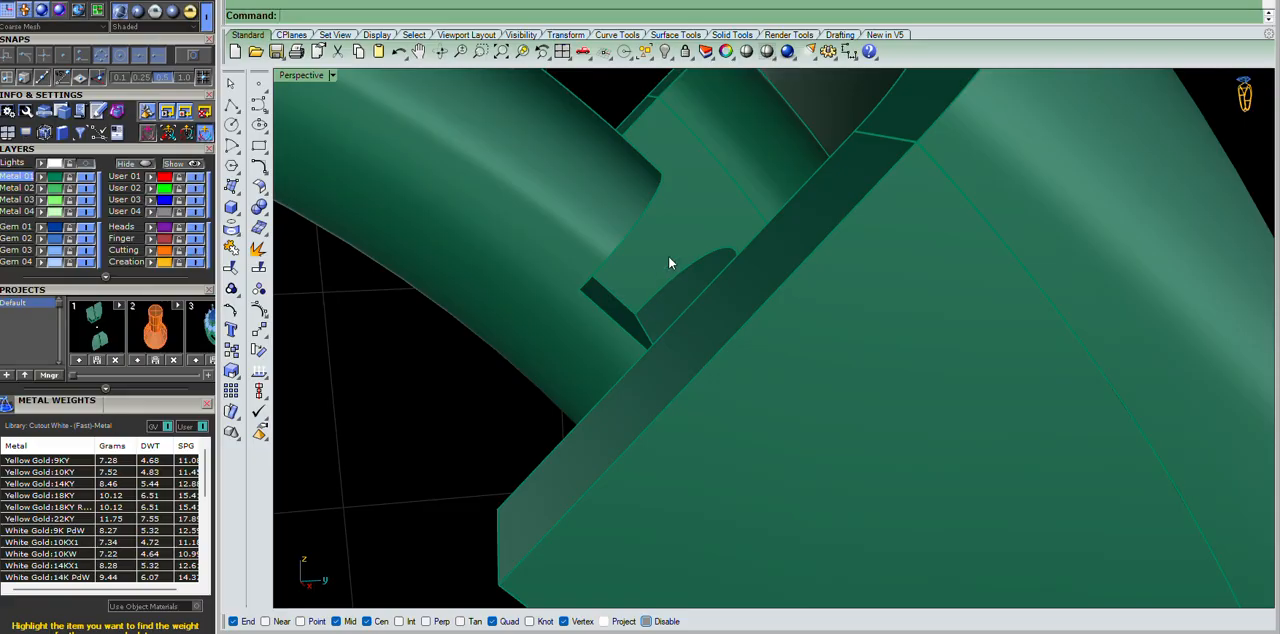
right_drag(701, 279, 671, 266)
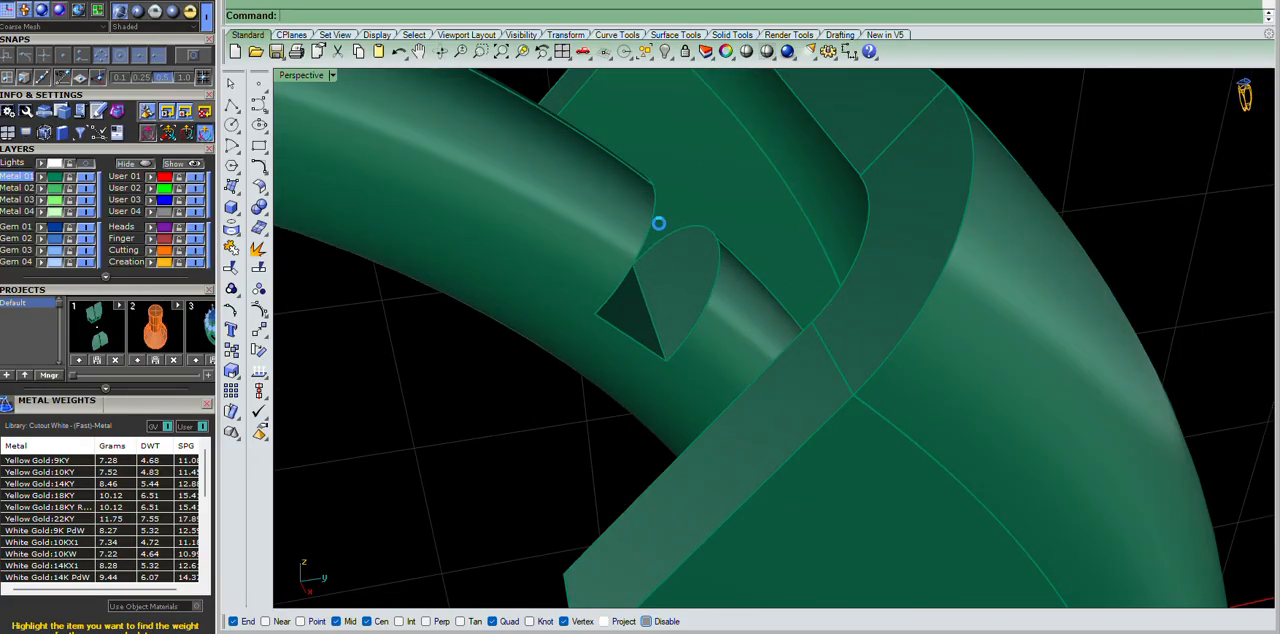
click(645, 245)
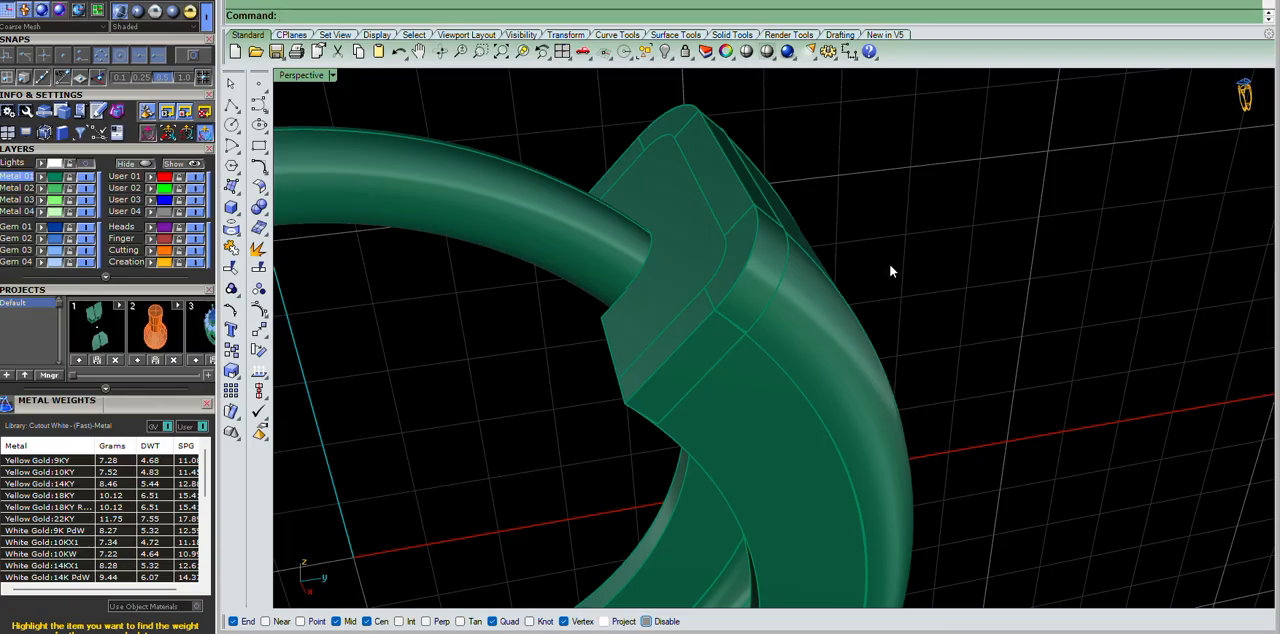
key(ctrl+F3)
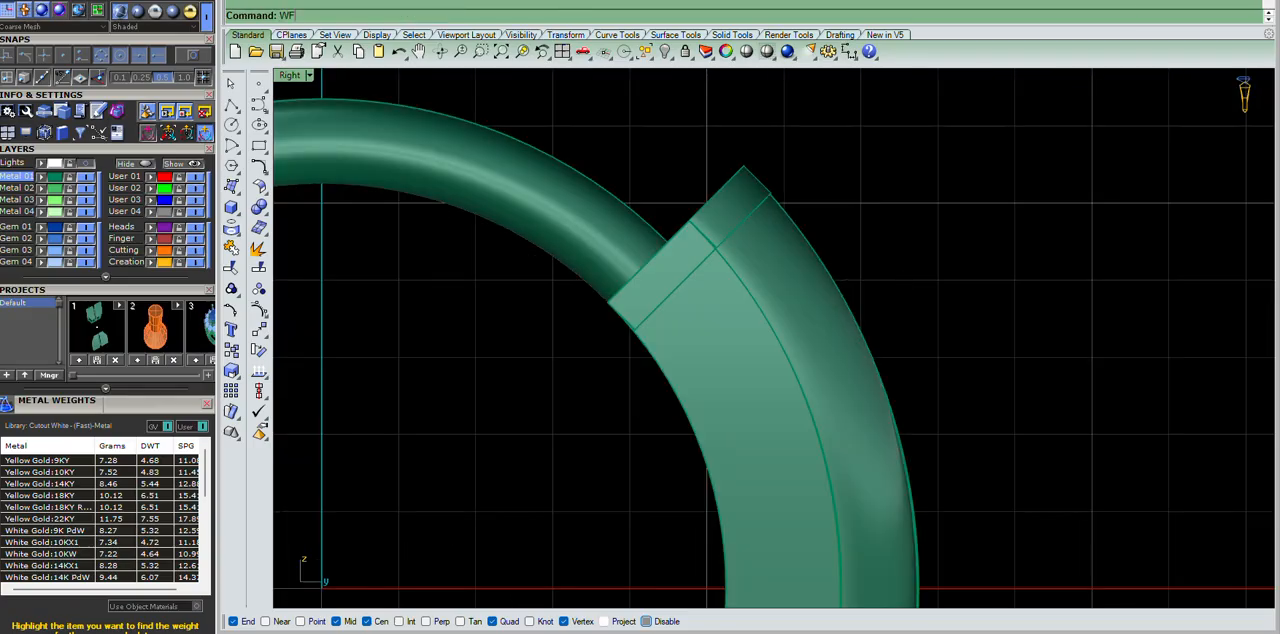
key(ctrl+alt+w)
scroll(663, 234, up, 4)
click(258, 103)
scroll(686, 289, up, 3)
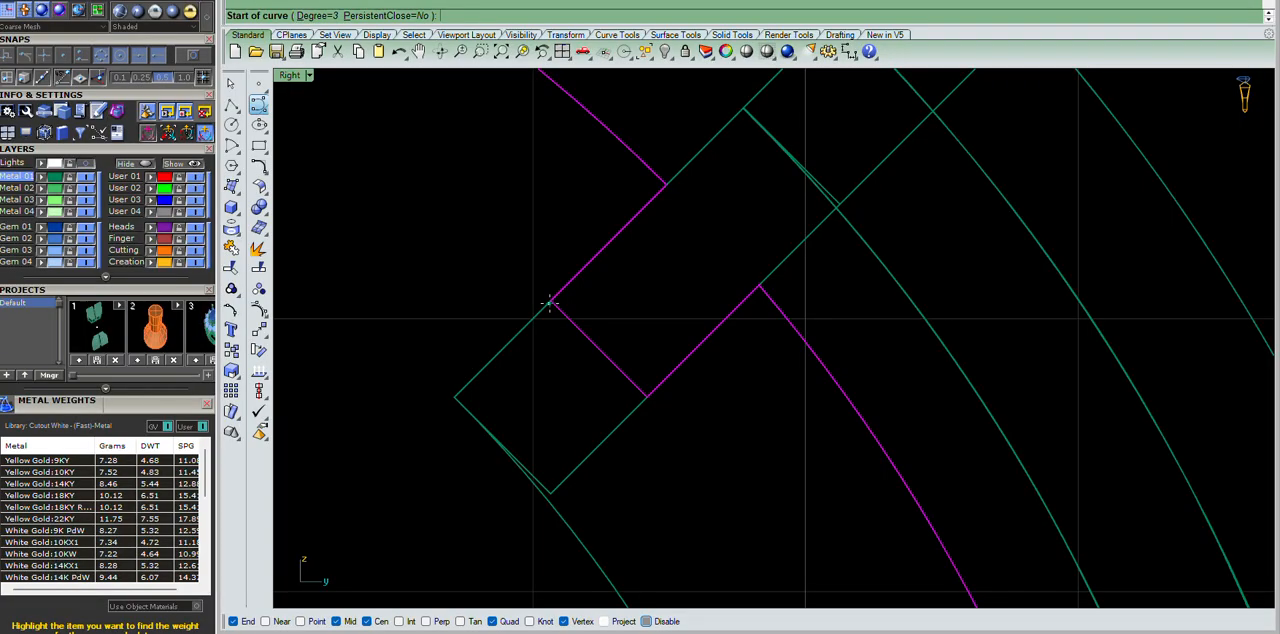
click(549, 302)
scroll(553, 299, down, 1)
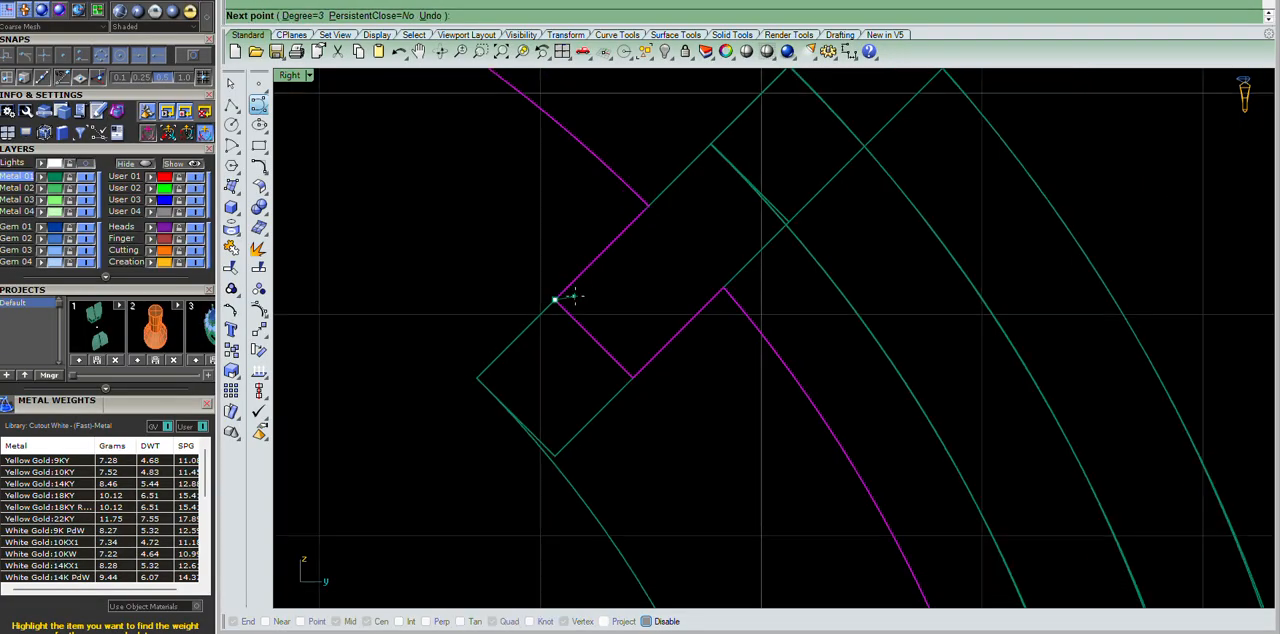
click(596, 235)
scroll(596, 235, down, 2)
click(601, 170)
right_click(601, 170)
Reshape the new curve by slightly moving its middle control point.
scroll(601, 170, up, 1)
scroll(601, 176, up, 2)
click(600, 178)
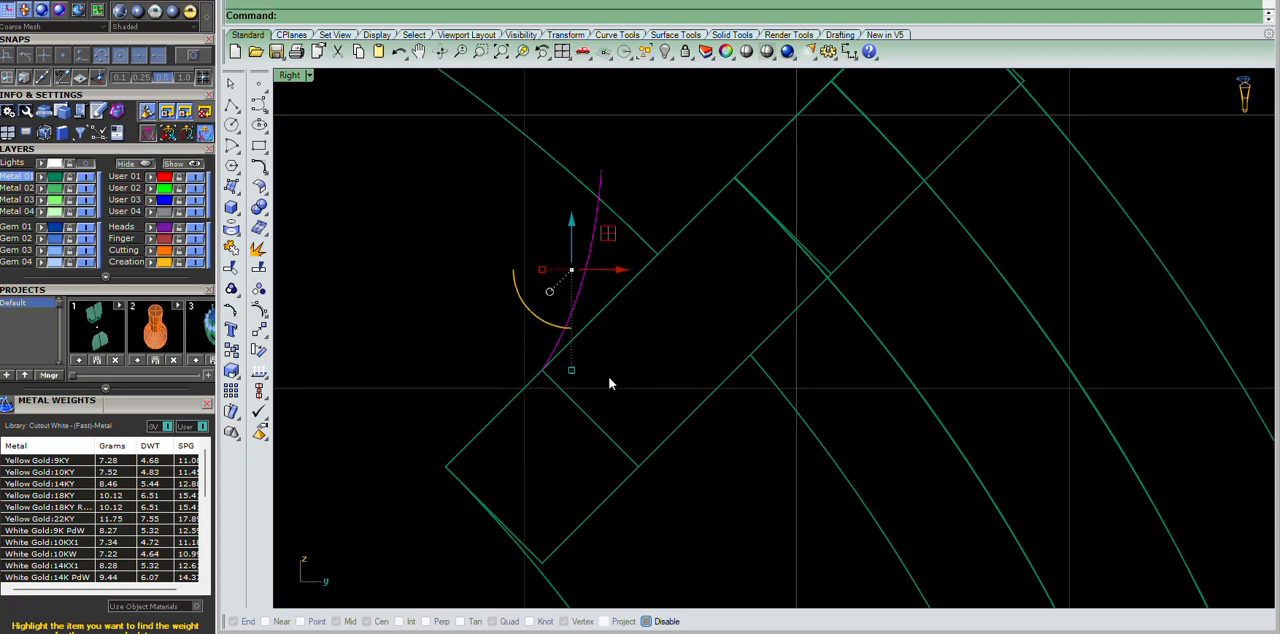
key(F10)
scroll(549, 405, up, 3)
scroll(547, 398, up, 5)
drag(434, 241, 593, 382)
drag(521, 269, 525, 276)
key(Escape)
scroll(698, 369, down, 5)
scroll(716, 173, up, 6)
Wire-cut the notched end of the top wire with the curve, remove the cut-off corner and return to shaded display.
click(653, 217)
text(wc)
key(Return)
click(722, 139)
key(Escape)
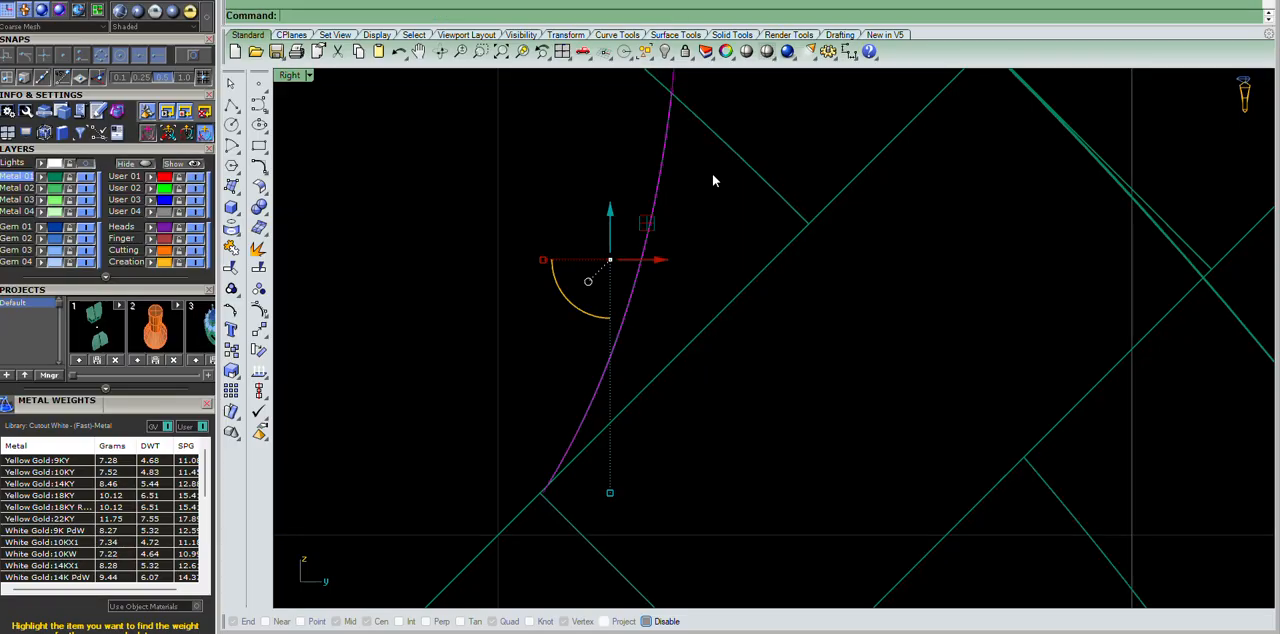
scroll(712, 173, down, 7)
key(Escape)
click(684, 171)
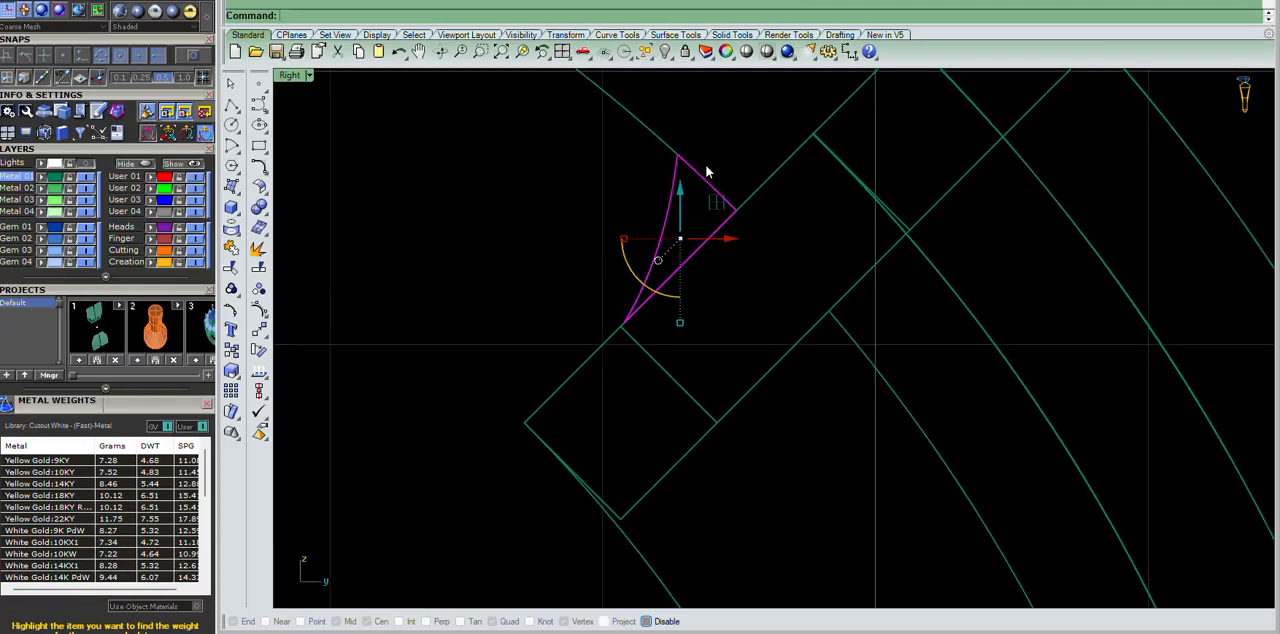
key(Escape)
scroll(876, 245, down, 5)
text(s)
key(Return)
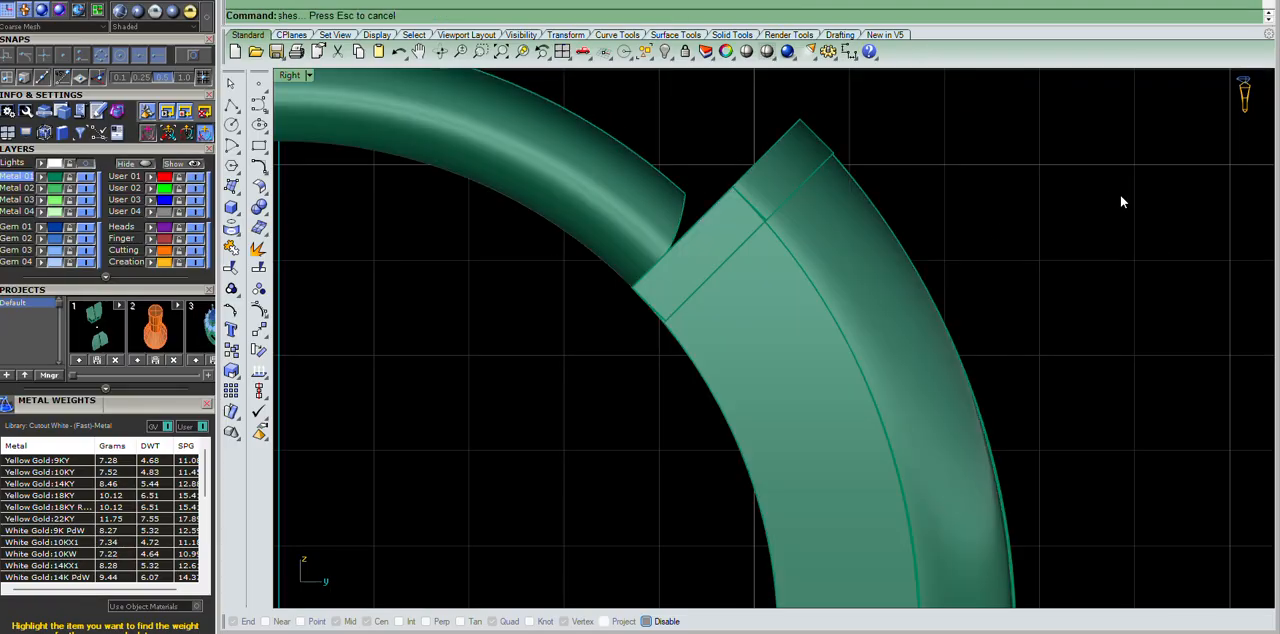
Examine the curved wire end and how it fits against the ring half's notched opening from several angles.
key(F4)
right_drag(928, 249, 697, 208)
scroll(697, 208, up, 5)
mouse_move(689, 283)
right_down()
mouse_move(640, 171)
mouse_move(651, 349)
mouse_move(685, 286)
right_up()
scroll(817, 203, down, 8)
right_drag(817, 203, 760, 208)
scroll(700, 280, up, 5)
right_drag(821, 374, 745, 240)
scroll(723, 223, down, 5)
click(723, 223)
scroll(722, 272, up, 5)
right_drag(840, 246, 857, 223)
scroll(884, 226, up, 2)
click(884, 220)
scroll(888, 220, down, 6)
scroll(857, 223, up, 5)
click(996, 329)
right_drag(996, 329, 769, 242)
scroll(769, 242, down, 6)
Select the ring half that carries the top wire and examine the complete earring, its hinge and its latch from all around.
click(720, 127)
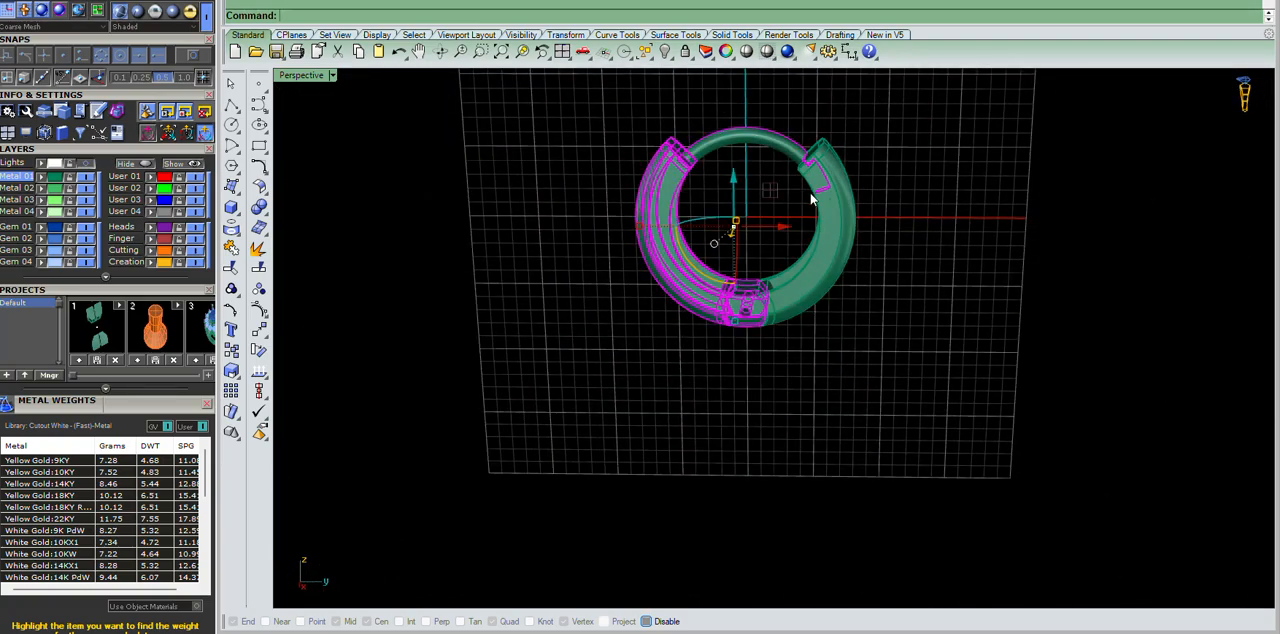
scroll(846, 220, up, 4)
right_drag(846, 220, 786, 262)
click(867, 271)
click(1011, 149)
scroll(811, 194, down, 6)
scroll(811, 194, up, 9)
scroll(780, 229, down, 5)
scroll(777, 240, up, 6)
scroll(856, 246, down, 7)
scroll(856, 248, up, 10)
scroll(909, 320, down, 9)
scroll(909, 320, up, 8)
scroll(803, 268, down, 6)
click(624, 228)
right_drag(624, 230, 702, 234)
scroll(702, 234, down, 8)
scroll(702, 234, up, 5)
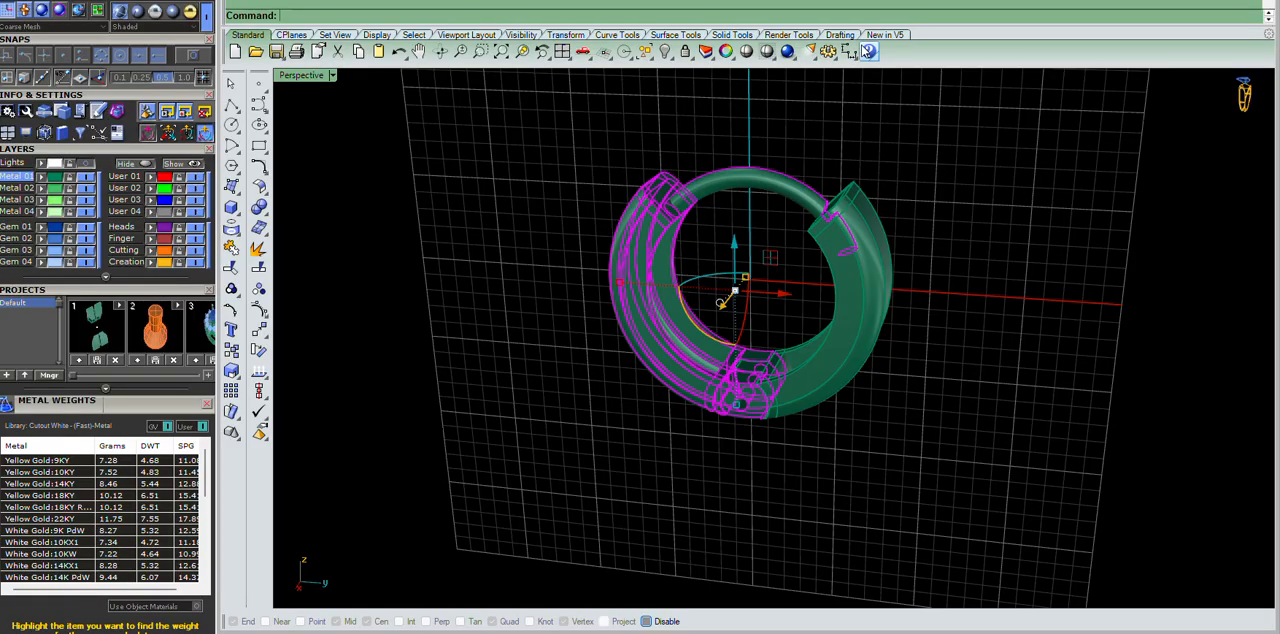
scroll(790, 350, down, 10)
scroll(790, 350, up, 10)
right_drag(825, 347, 772, 322)
click(816, 225)
scroll(729, 224, up, 4)
right_drag(814, 225, 730, 264)
scroll(737, 228, up, 2)
scroll(712, 239, down, 2)
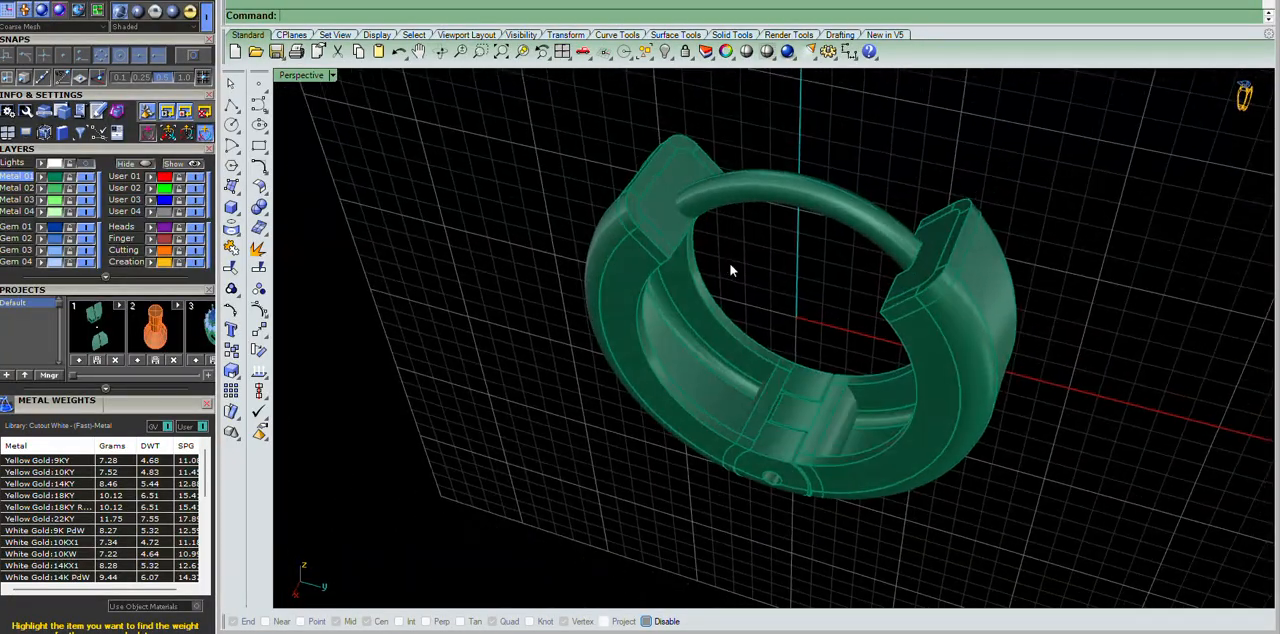
Create a print mesh of the ring half with the top wire and move it clear of the original solids.
drag(731, 130, 338, 273)
drag(139, 90, 158, 271)
click(163, 138)
right_click(835, 233)
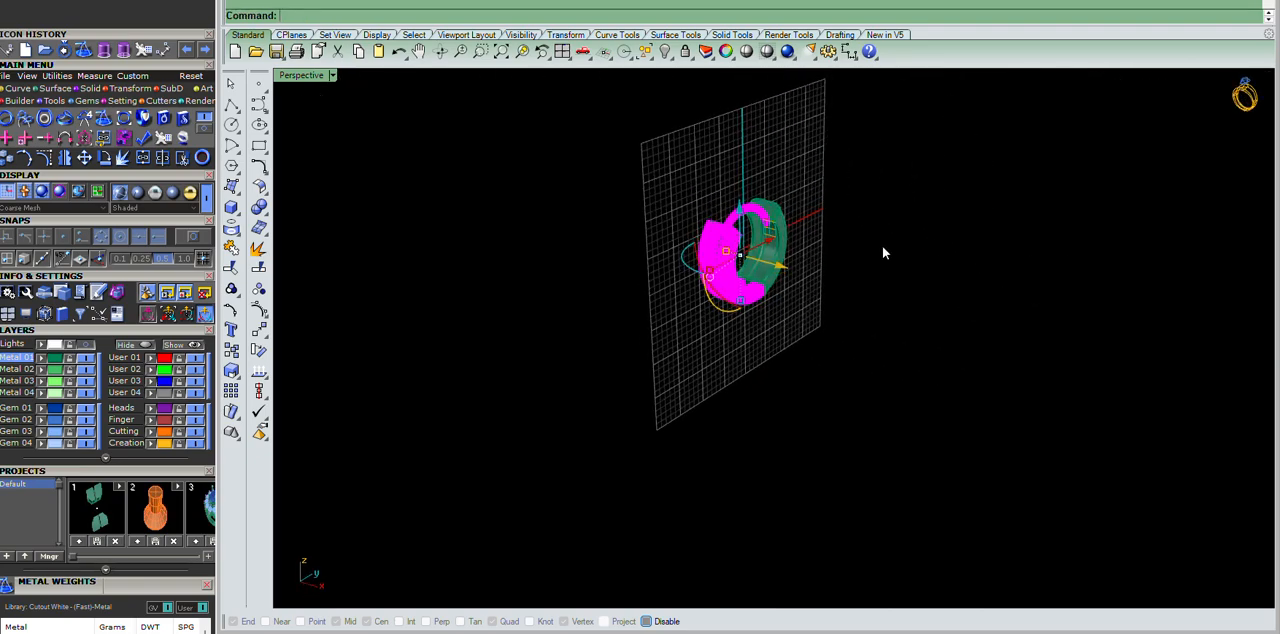
scroll(850, 261, up, 6)
drag(680, 260, 776, 327)
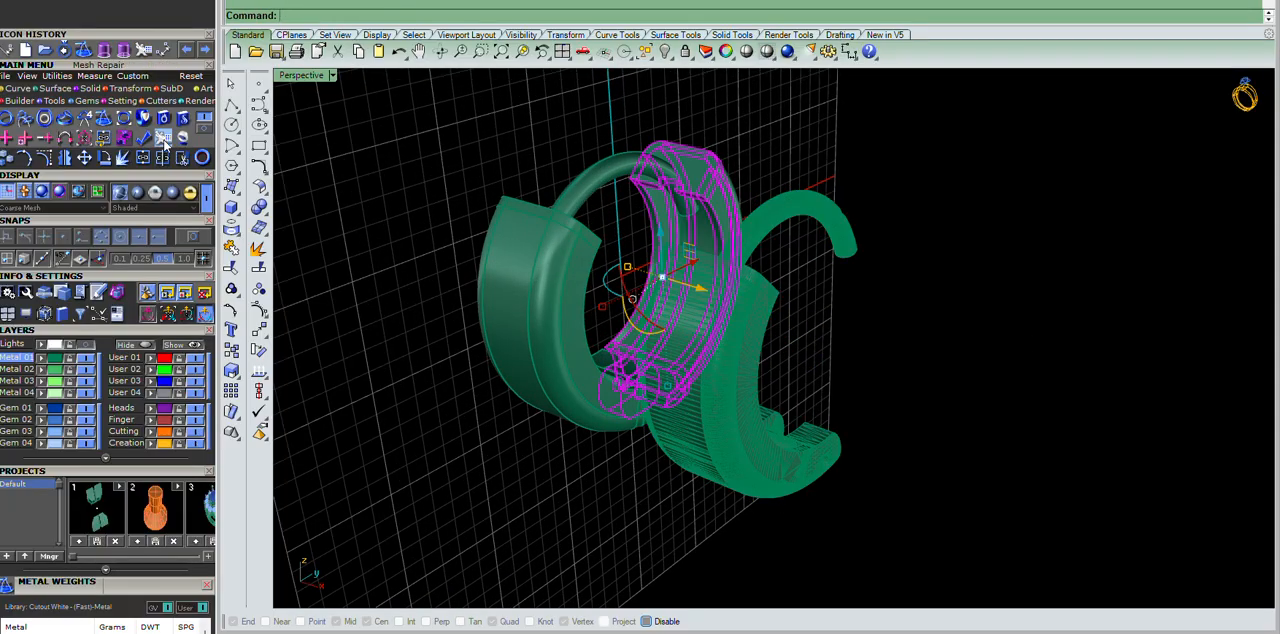
Create a print mesh of the other ring half, place it with the first mesh and delete the original solids.
click(165, 140)
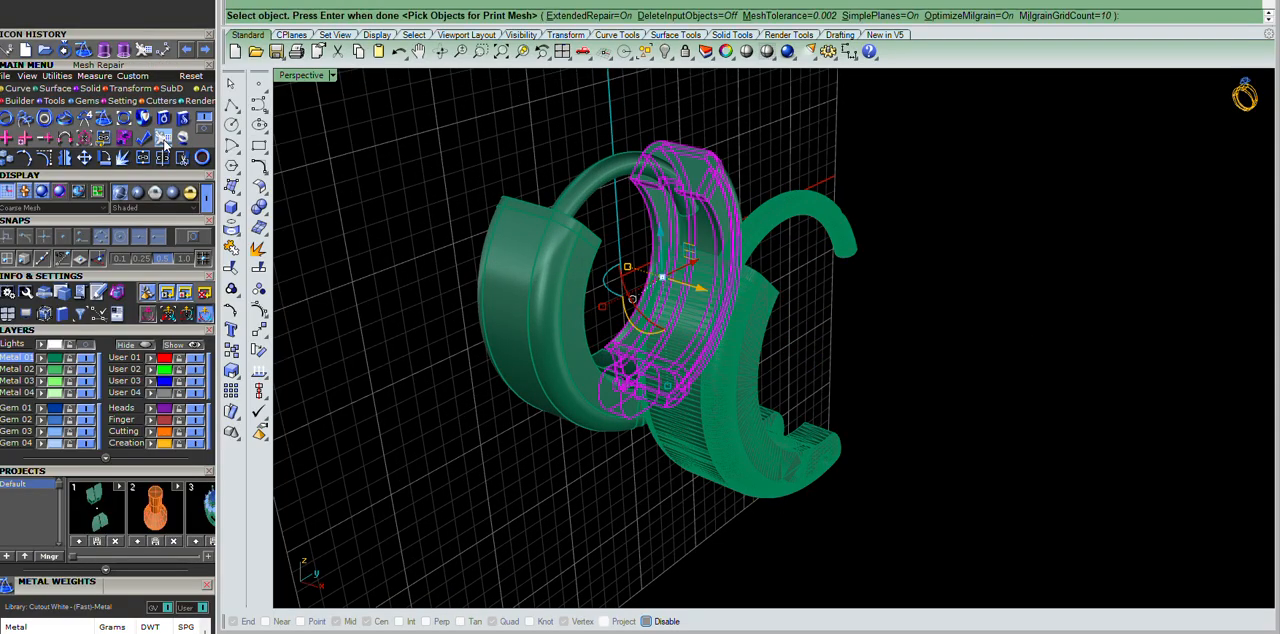
key(Return)
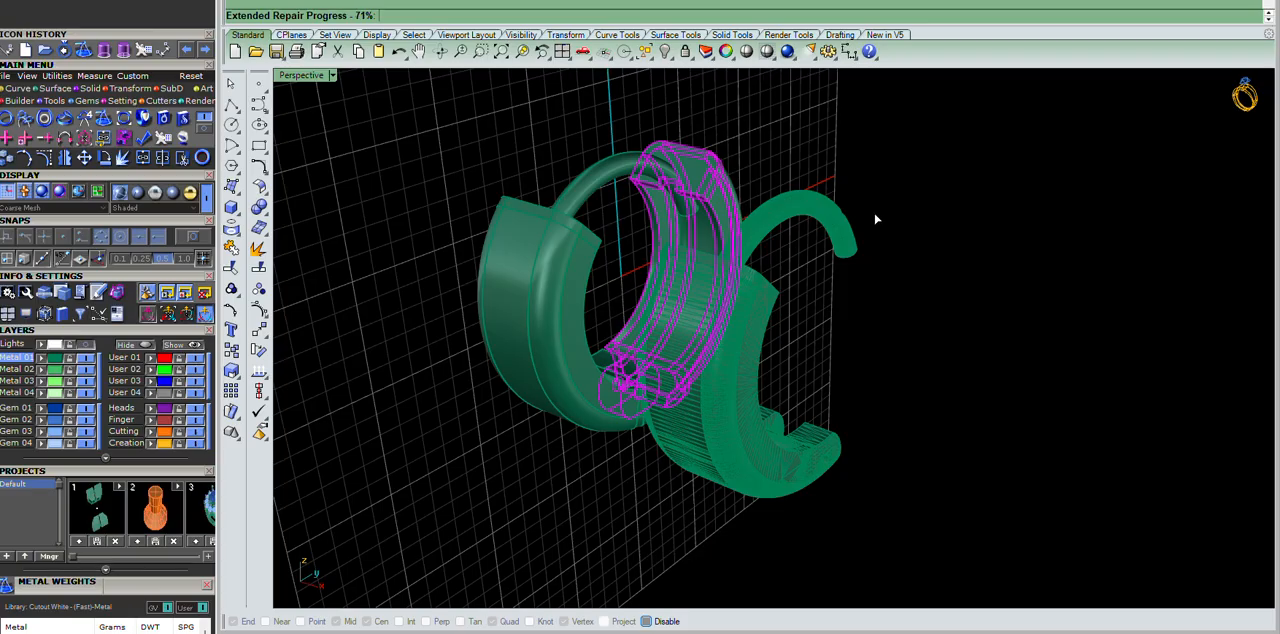
drag(700, 295, 866, 373)
click(1019, 384)
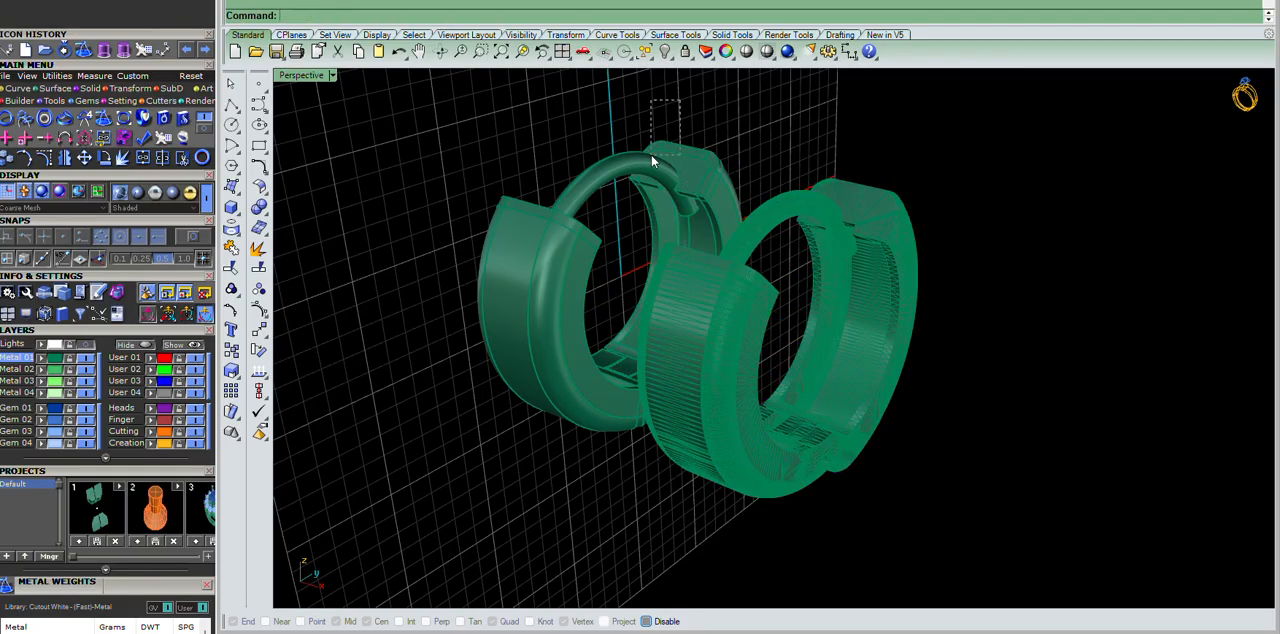
click(468, 243)
key(Delete)
right_drag(1080, 291, 998, 264)
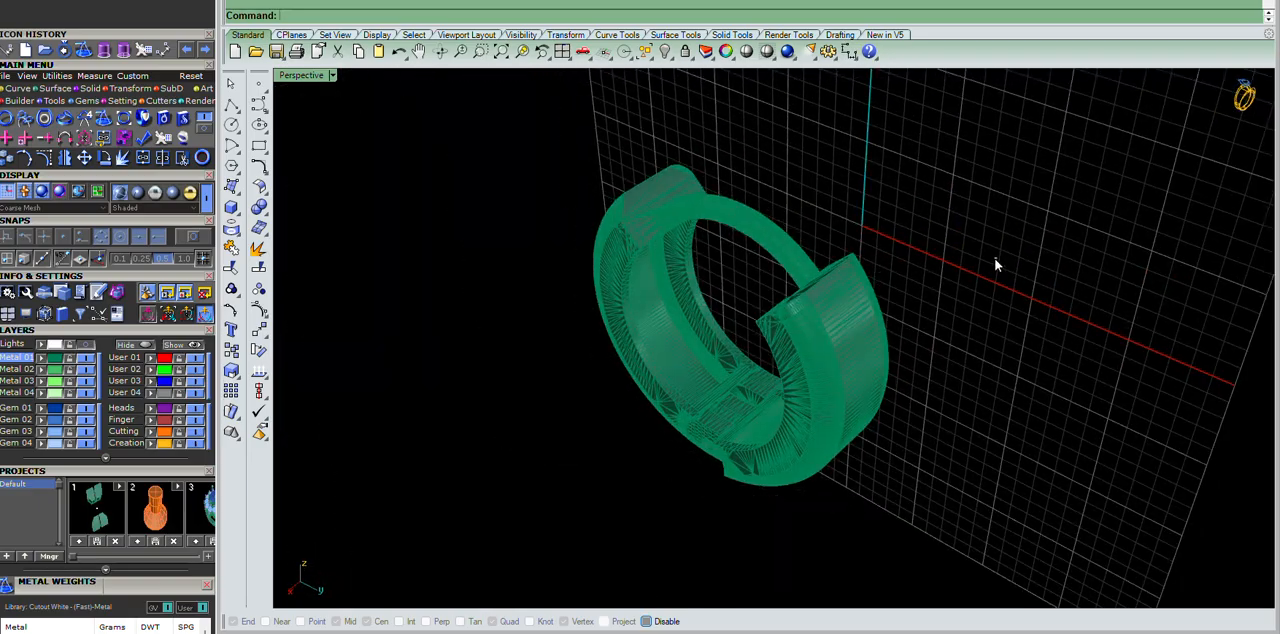
Assign the earring meshes to the Creation layer and set the perspective view to the Presentation display mode.
drag(998, 262, 456, 494)
click(152, 443)
click(332, 76)
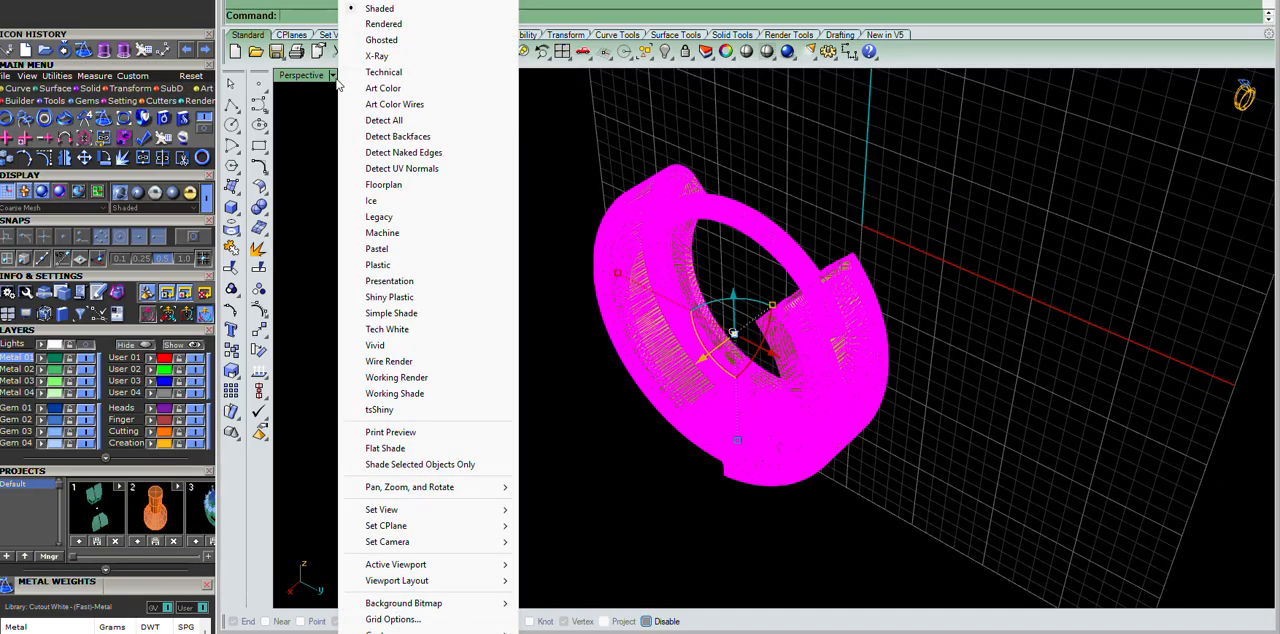
click(419, 288)
Inspect the rendered earring meshes around the hinge and the outer joint between the two halves.
right_drag(860, 320, 825, 338)
click(1009, 269)
click(834, 328)
scroll(709, 449, up, 5)
drag(745, 430, 778, 425)
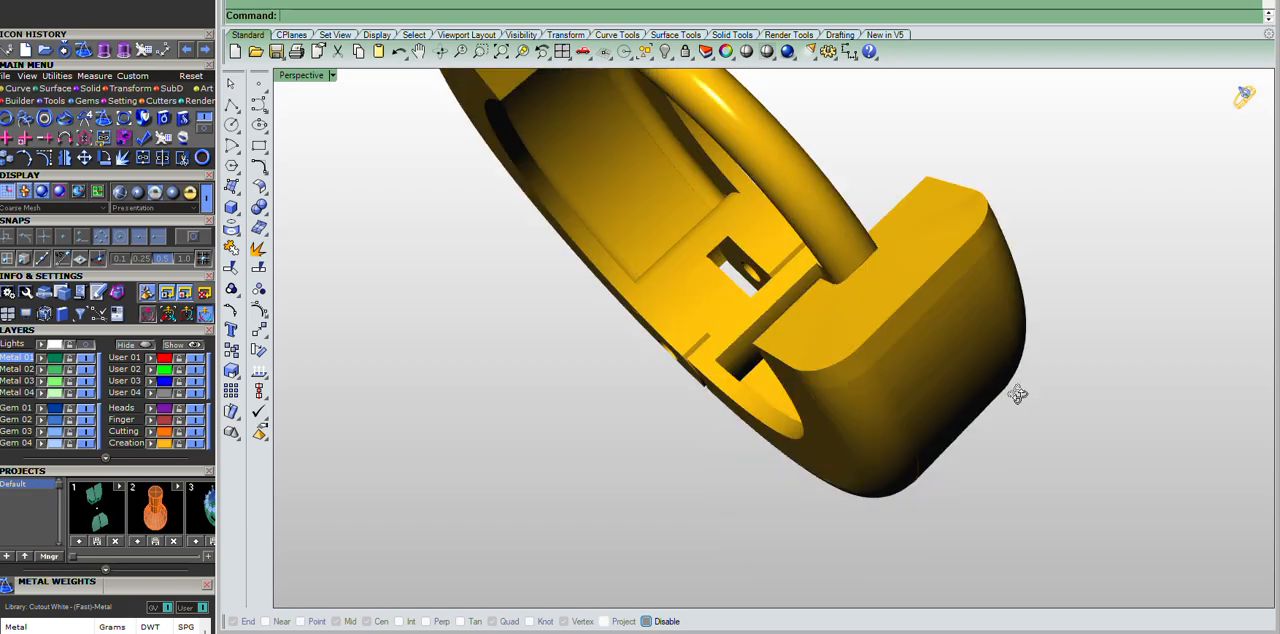
scroll(771, 234, down, 5)
right_drag(771, 234, 1048, 190)
scroll(729, 385, up, 6)
click(725, 320)
right_drag(777, 408, 834, 406)
click(745, 188)
click(857, 165)
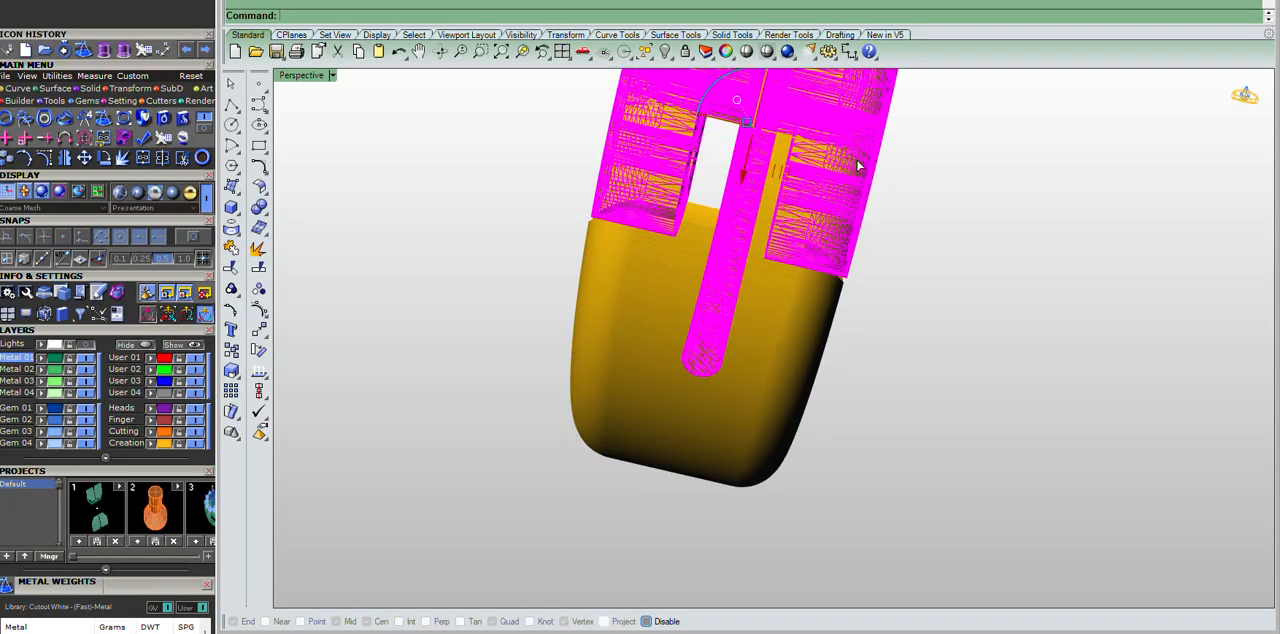
mouse_move(946, 257)
right_down()
mouse_move(909, 180)
mouse_move(957, 277)
right_up()
scroll(671, 157, up, 5)
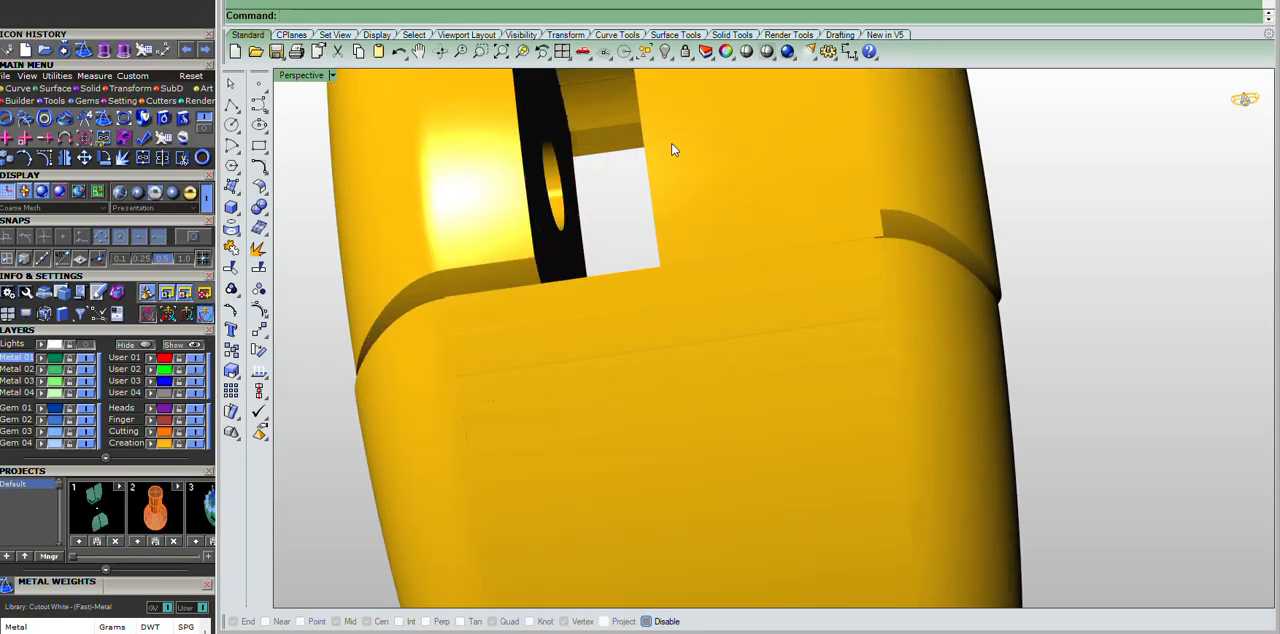
Inspect the hinge from inside the hoop, highlighting the knuckle mesh with its pin hole.
click(745, 190)
right_drag(745, 190, 817, 235)
drag(817, 235, 723, 229)
click(1075, 309)
right_drag(1075, 309, 1013, 403)
right_drag(917, 418, 750, 260)
click(727, 184)
scroll(727, 184, down, 6)
right_drag(790, 182, 763, 188)
scroll(763, 188, up, 9)
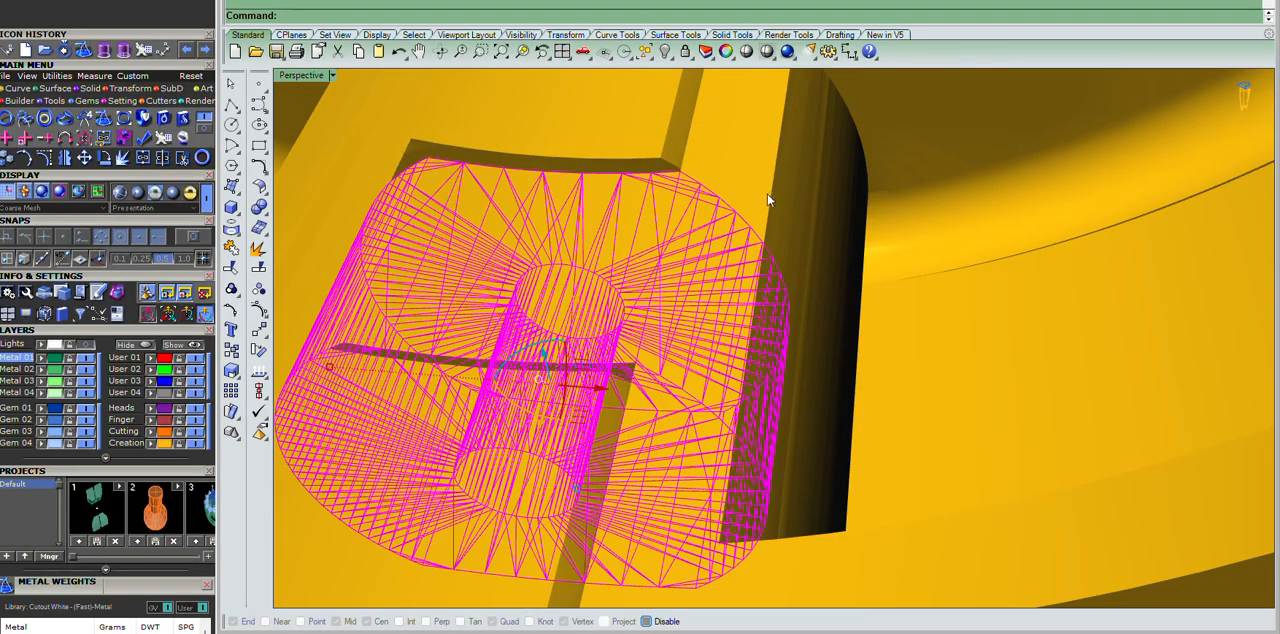
scroll(803, 268, down, 9)
click(1059, 504)
scroll(662, 229, up, 4)
scroll(662, 229, up, 3)
scroll(834, 226, down, 12)
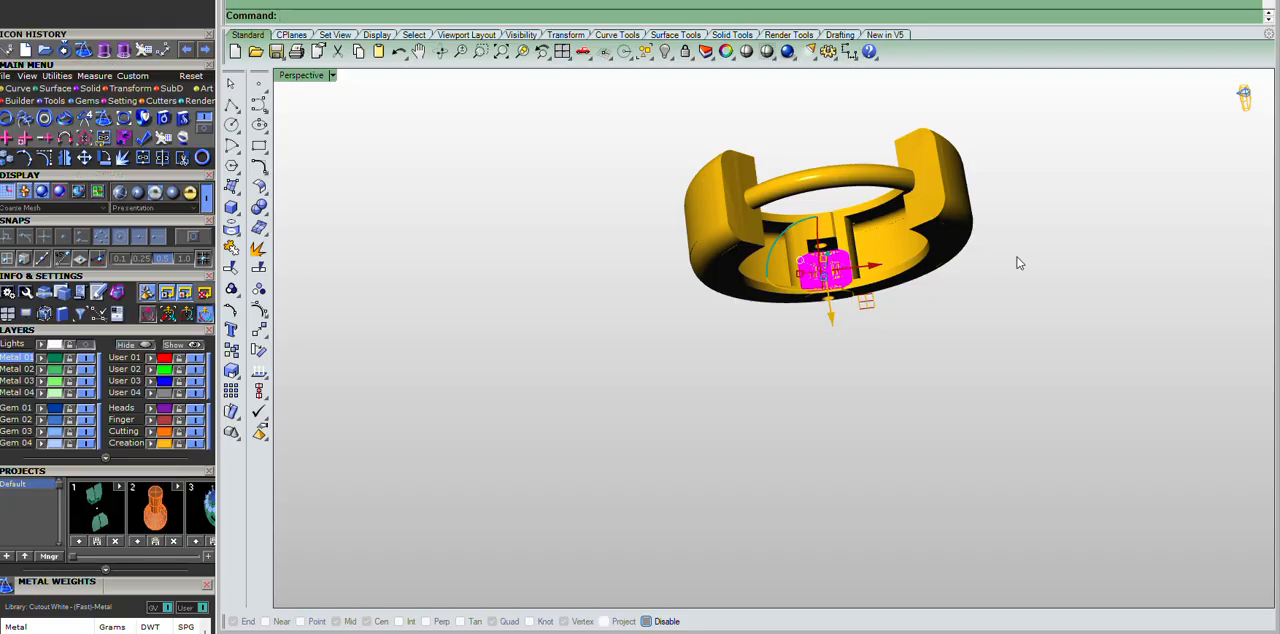
Delete all the earring meshes, return to shaded display, and undo back to bring the original solids back.
drag(1097, 121, 172, 600)
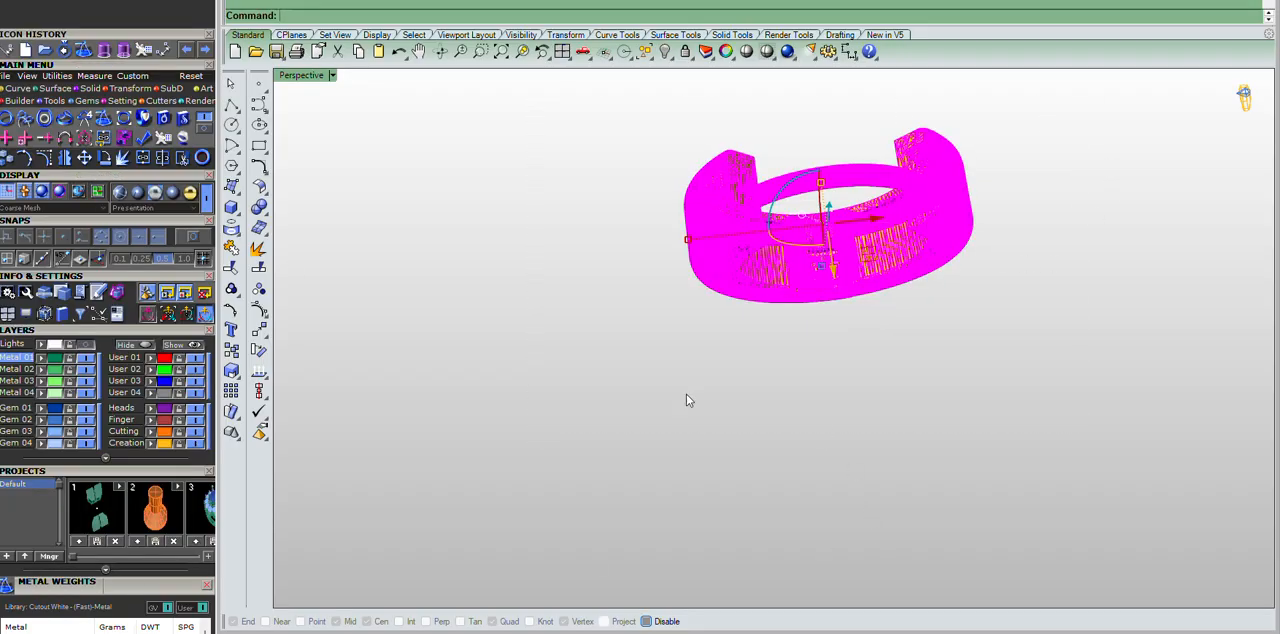
key(Delete)
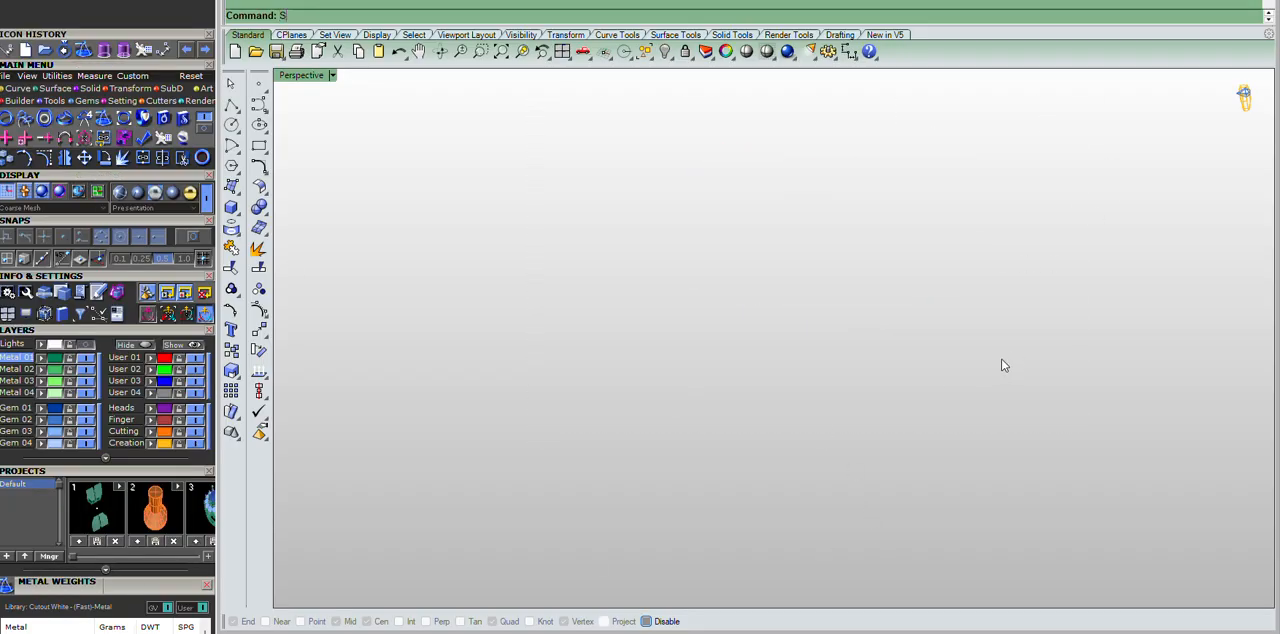
key(Return)
scroll(1001, 359, down, 5)
scroll(790, 241, up, 5)
mouse_move(798, 255)
right_down()
mouse_move(829, 313)
mouse_move(824, 299)
right_up()
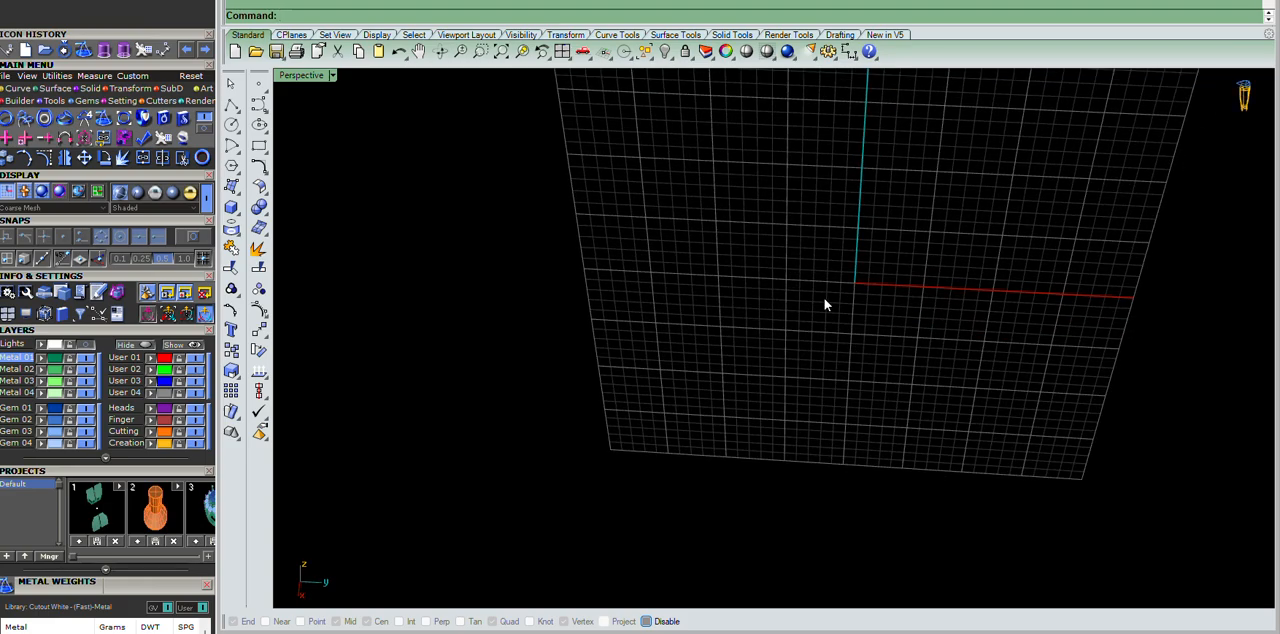
key(ctrl+z)
key(ctrl+z)
key(ctrl+z)
key(ctrl+z)
key(ctrl+z)
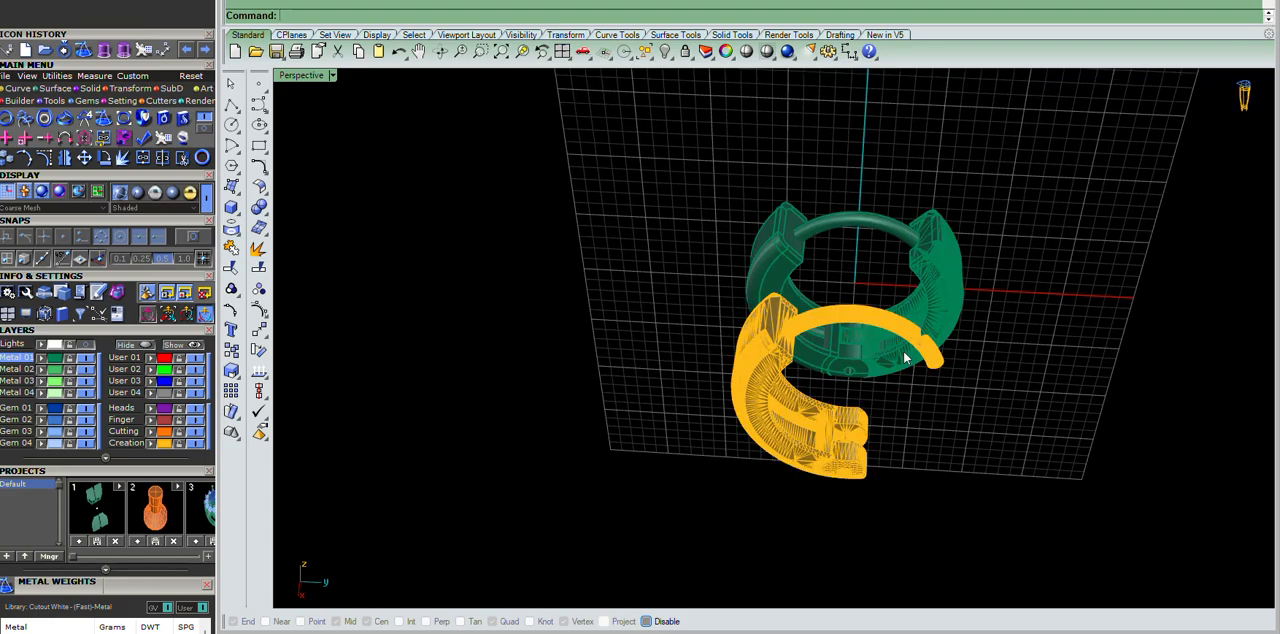
Remove the leftover print mesh of the wire-bearing half so only the original solid parts are shown.
scroll(856, 337, up, 5)
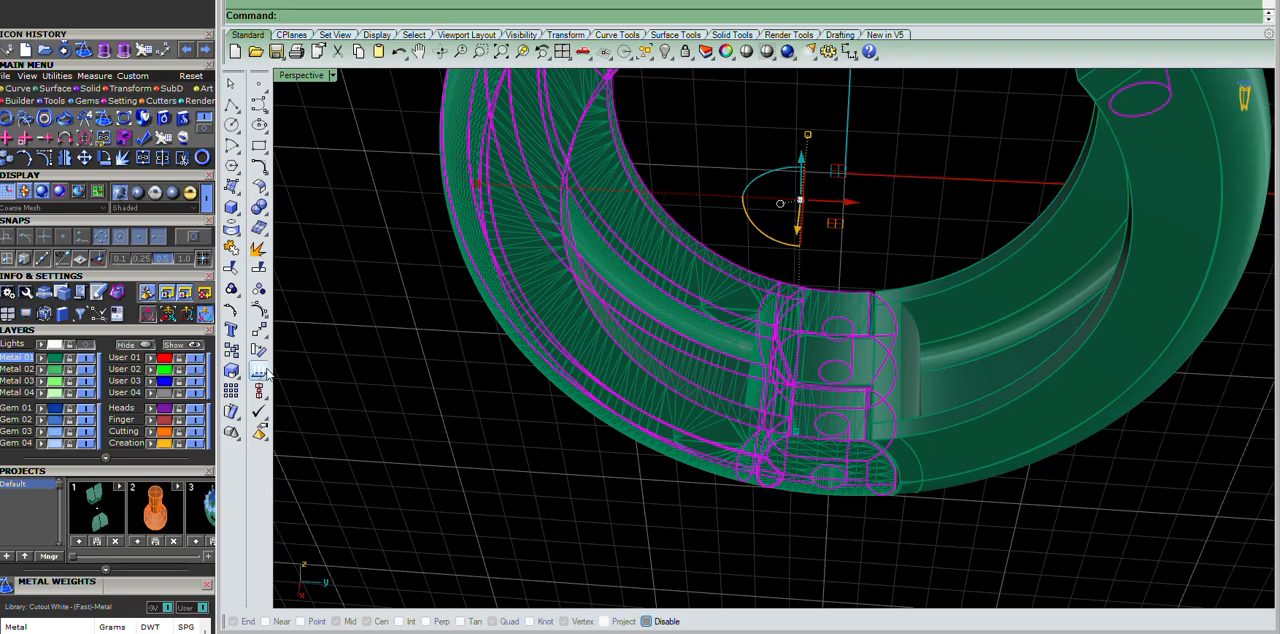
scroll(795, 330, down, 5)
scroll(895, 180, up, 3)
click(886, 170)
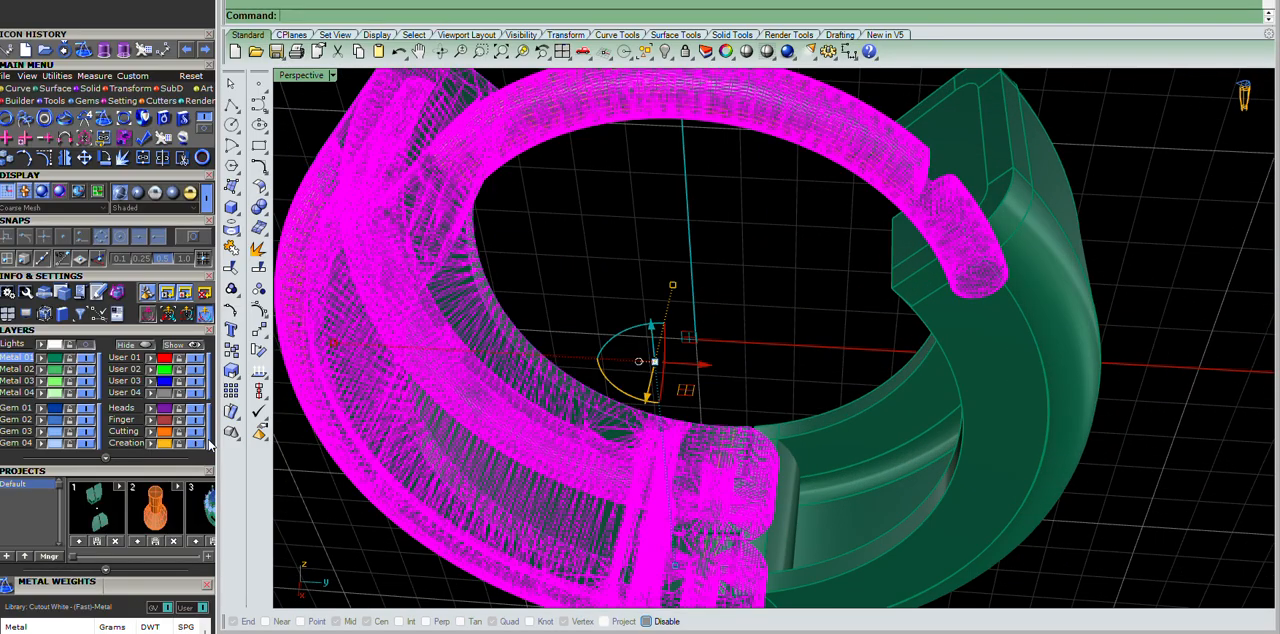
key(Delete)
Hide one ring half at the hinge to expose the other half's knuckle and pin hole for inspection.
scroll(761, 467, up, 3)
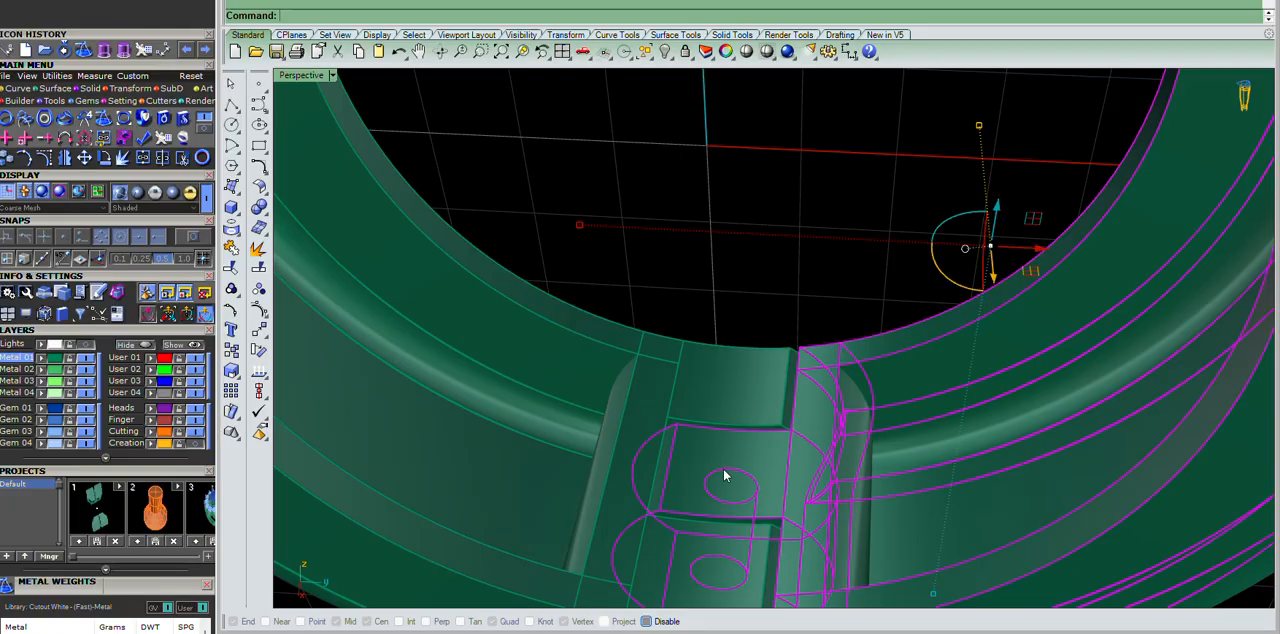
scroll(725, 475, down, 5)
right_drag(811, 325, 850, 383)
click(896, 499)
scroll(754, 401, up, 5)
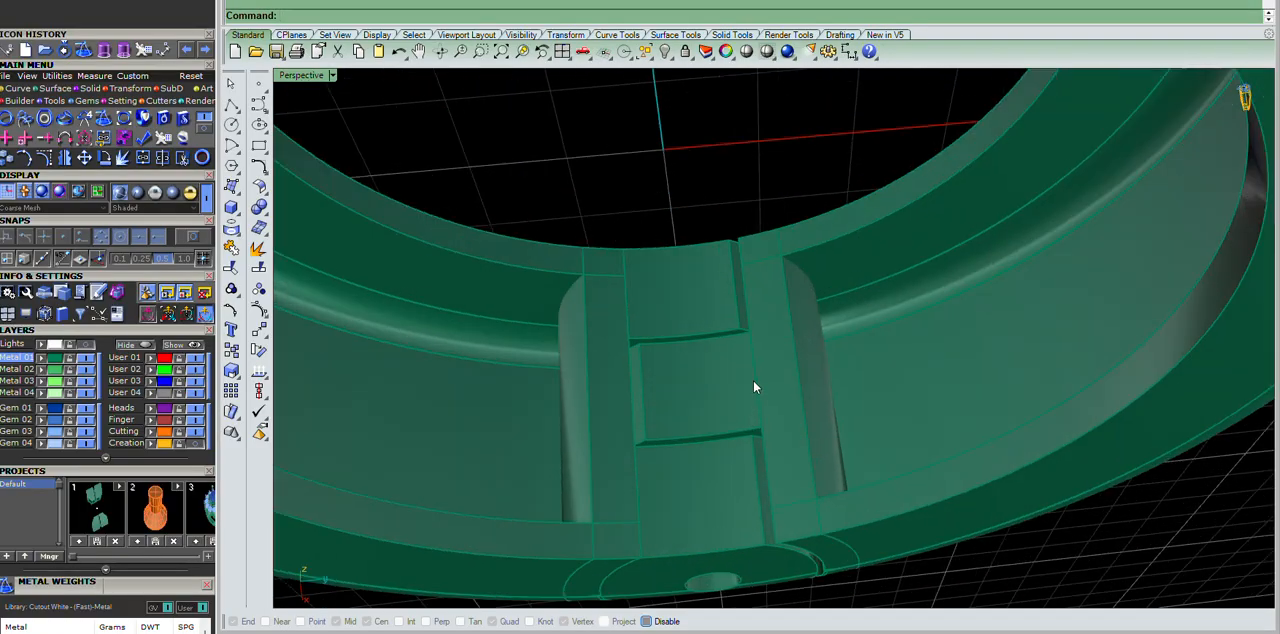
scroll(753, 394, up, 5)
click(751, 376)
scroll(750, 368, down, 4)
key(ctrl+h)
right_drag(815, 386, 894, 327)
scroll(820, 266, up, 4)
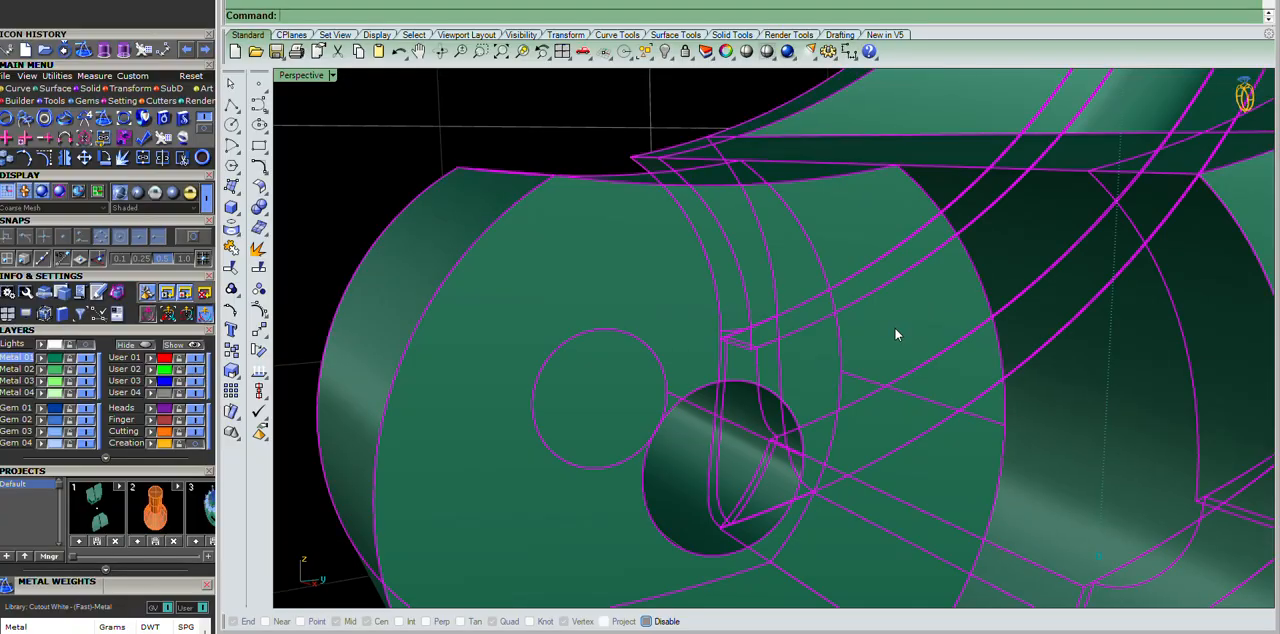
scroll(862, 314, down, 5)
scroll(782, 290, up, 2)
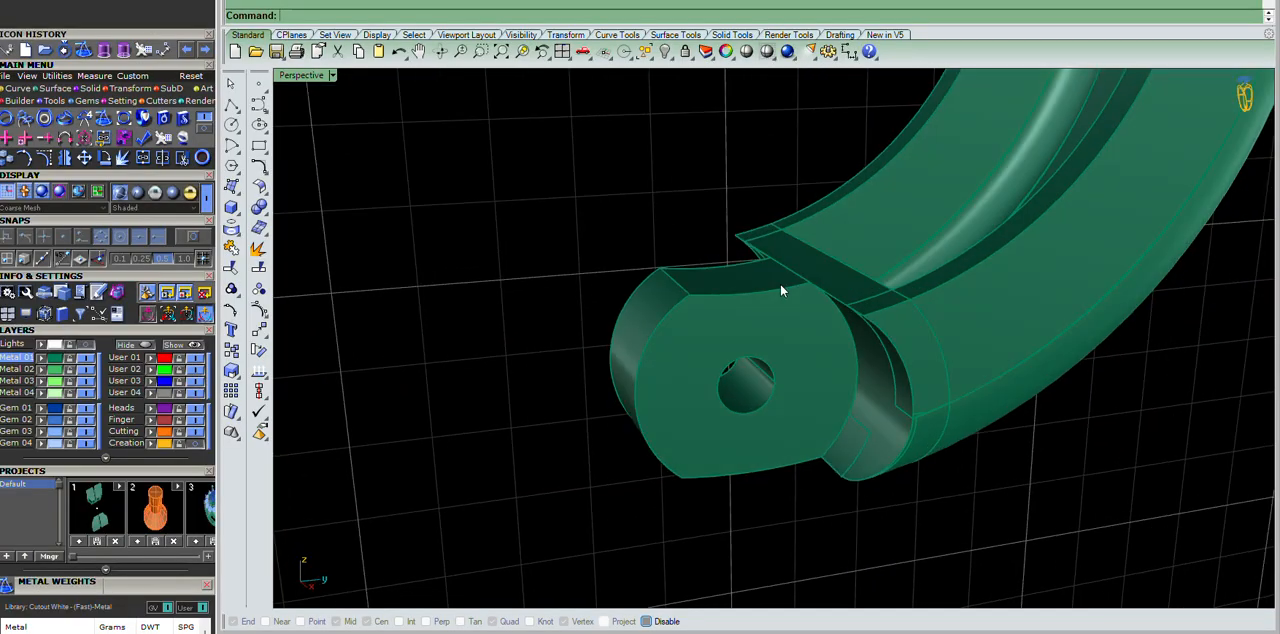
Isolate the hinge knuckle of the exposed ring half so it can be edited on its own.
text(rd)
key(BackSpace)
text(g)
key(Return)
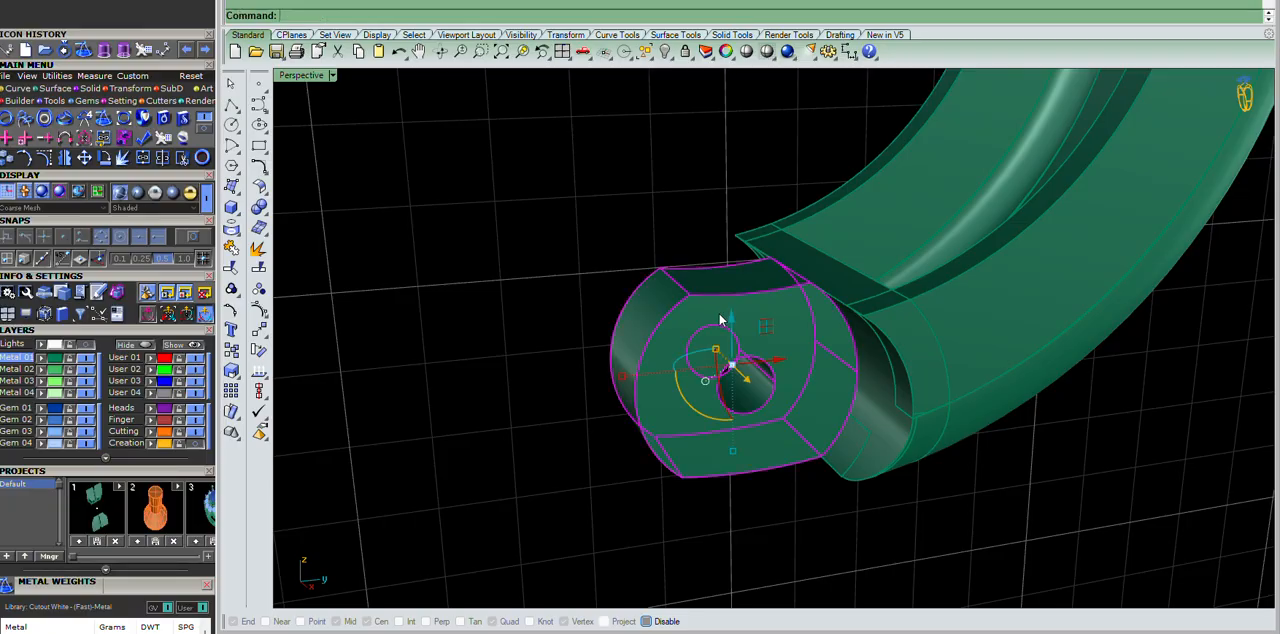
text(is)
key(Return)
right_drag(876, 311, 793, 351)
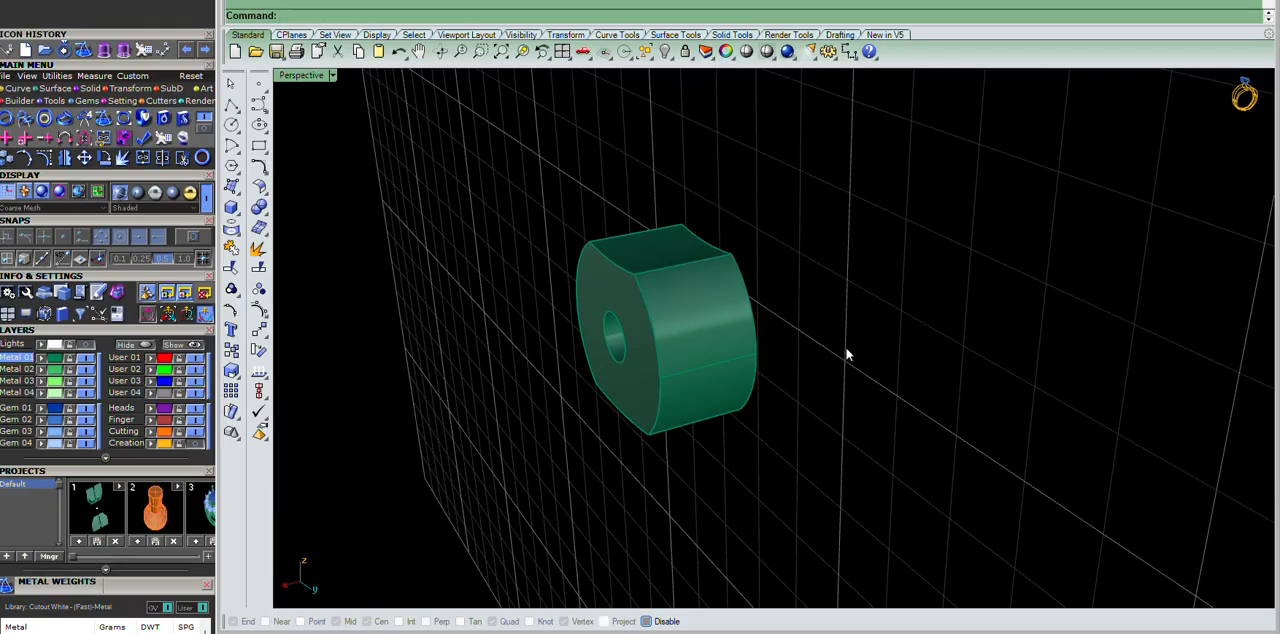
Offset the knuckle's two outer curved faces into a solid layer.
key(Return)
scroll(702, 357, up, 5)
click(752, 326)
click(770, 452)
key(Return)
text(os)
key(Return)
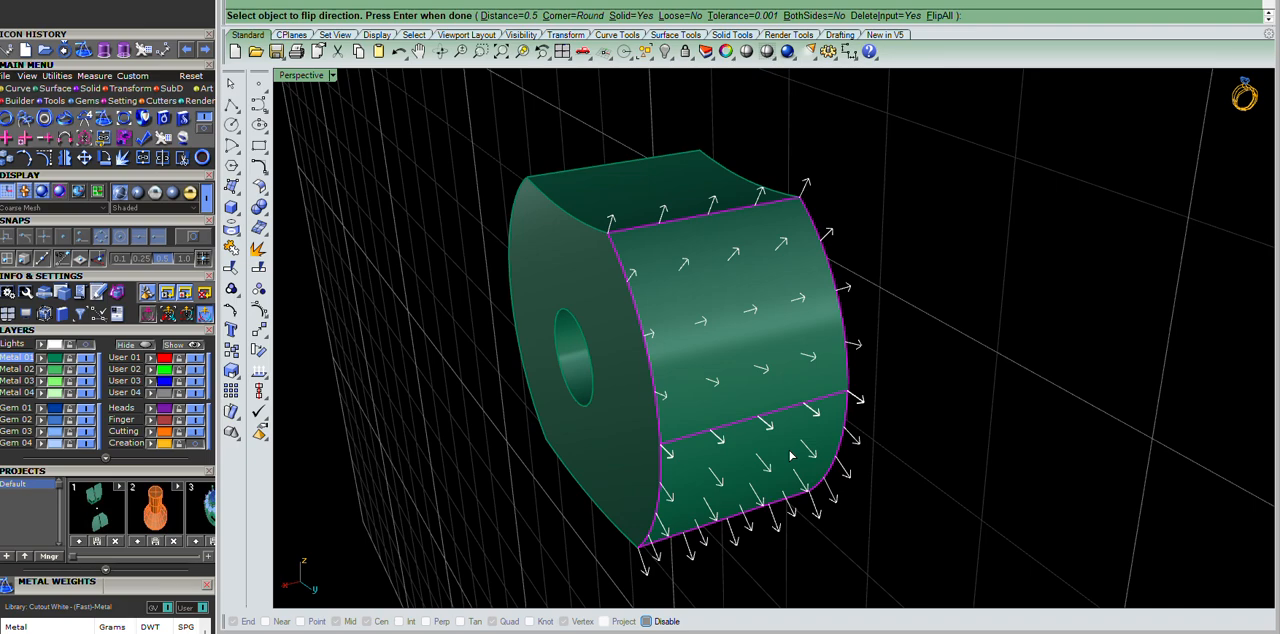
key(Return)
scroll(991, 177, down, 2)
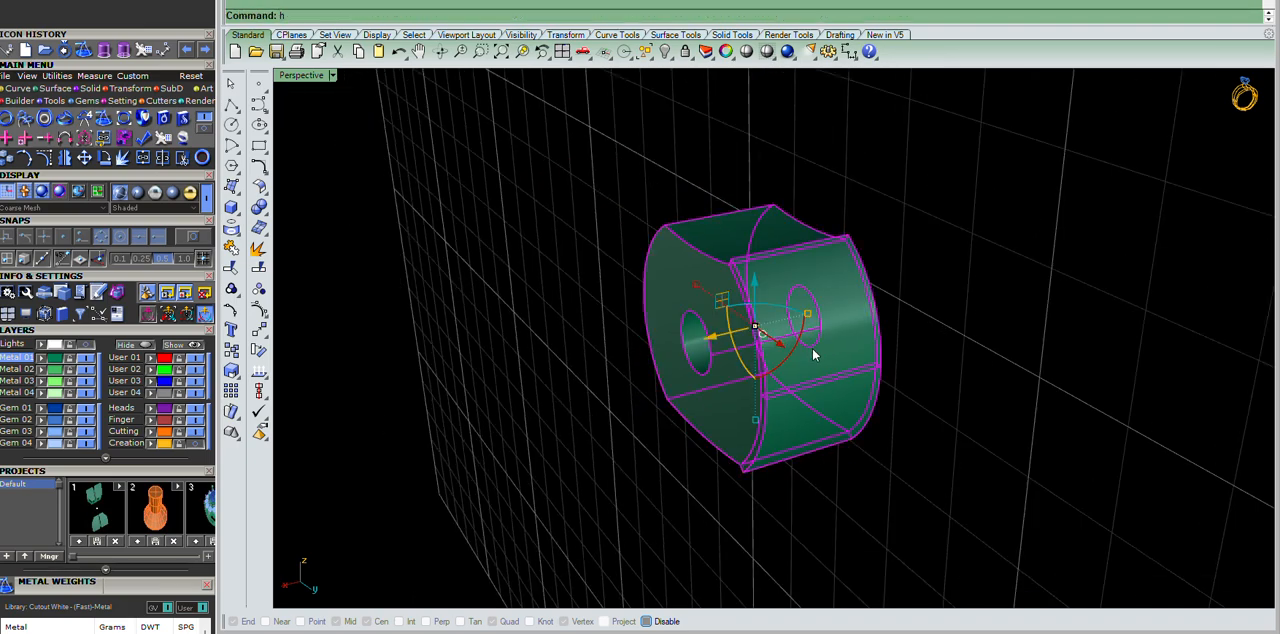
Bring the other parts back, and convert the ring half with its adjusted knuckle into a repaired print mesh.
scroll(815, 358, down, 10)
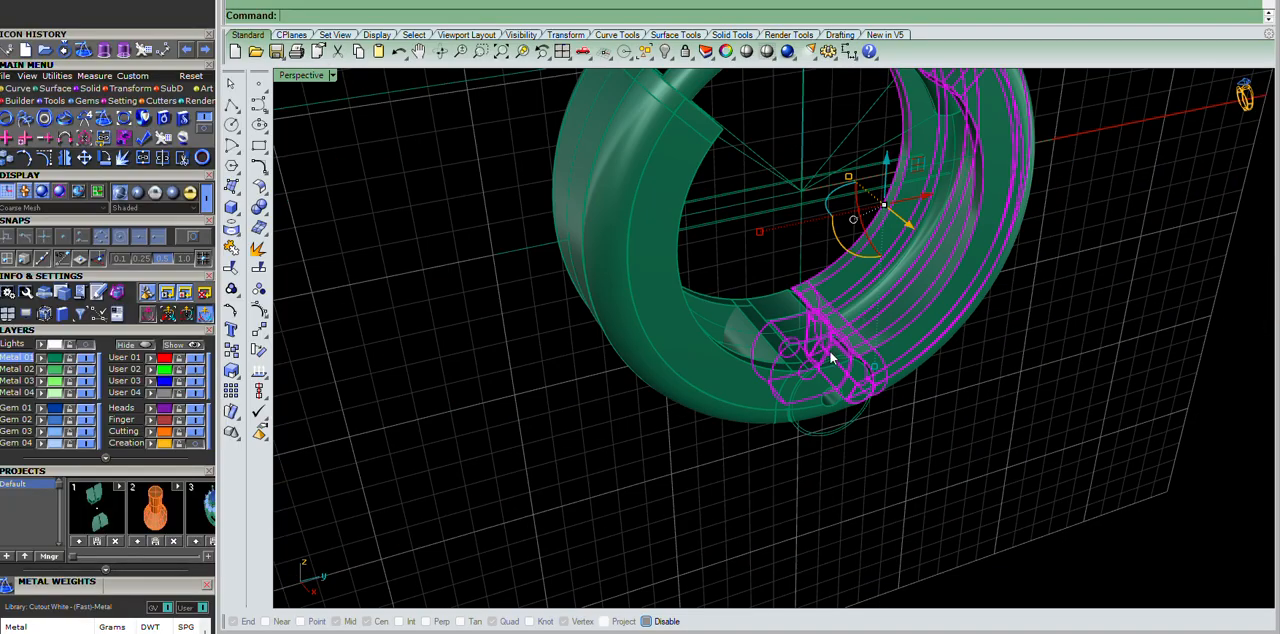
scroll(830, 357, down, 3)
right_drag(830, 357, 1047, 187)
scroll(894, 417, up, 3)
key(ctrl+shift+h)
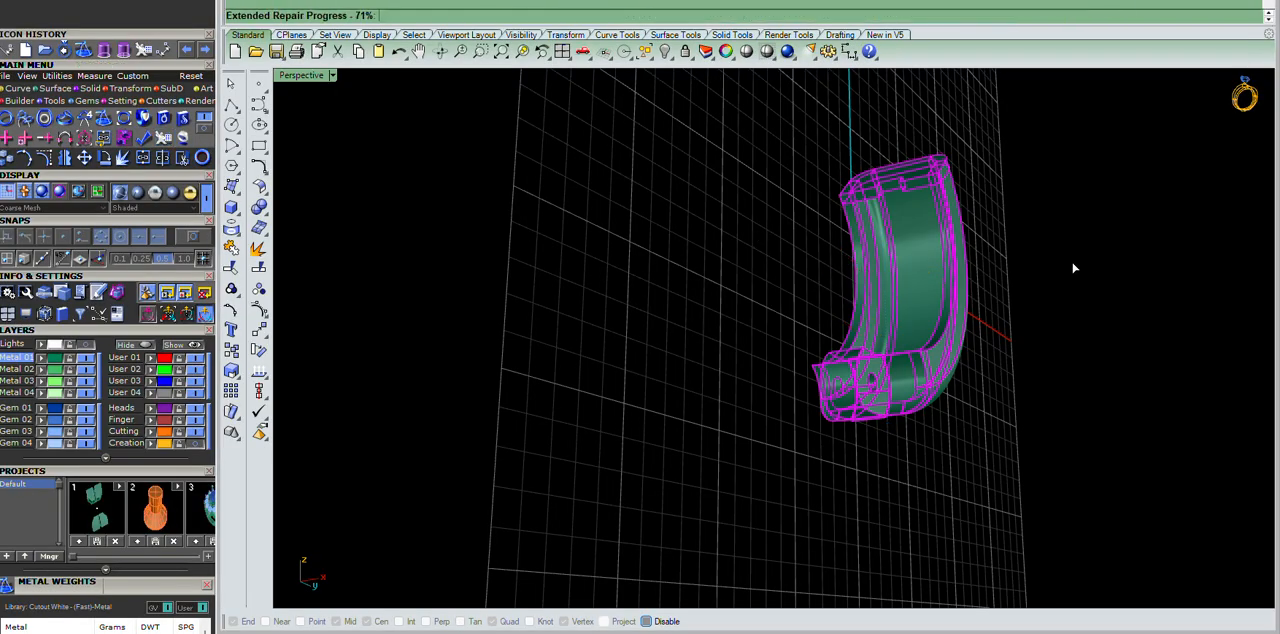
right_drag(1085, 266, 957, 492)
text(i)
click(979, 320)
Inspect the repaired ring-half mesh from several sides, checking its knuckle, pin hole and hollow interior.
scroll(957, 492, up, 5)
click(529, 420)
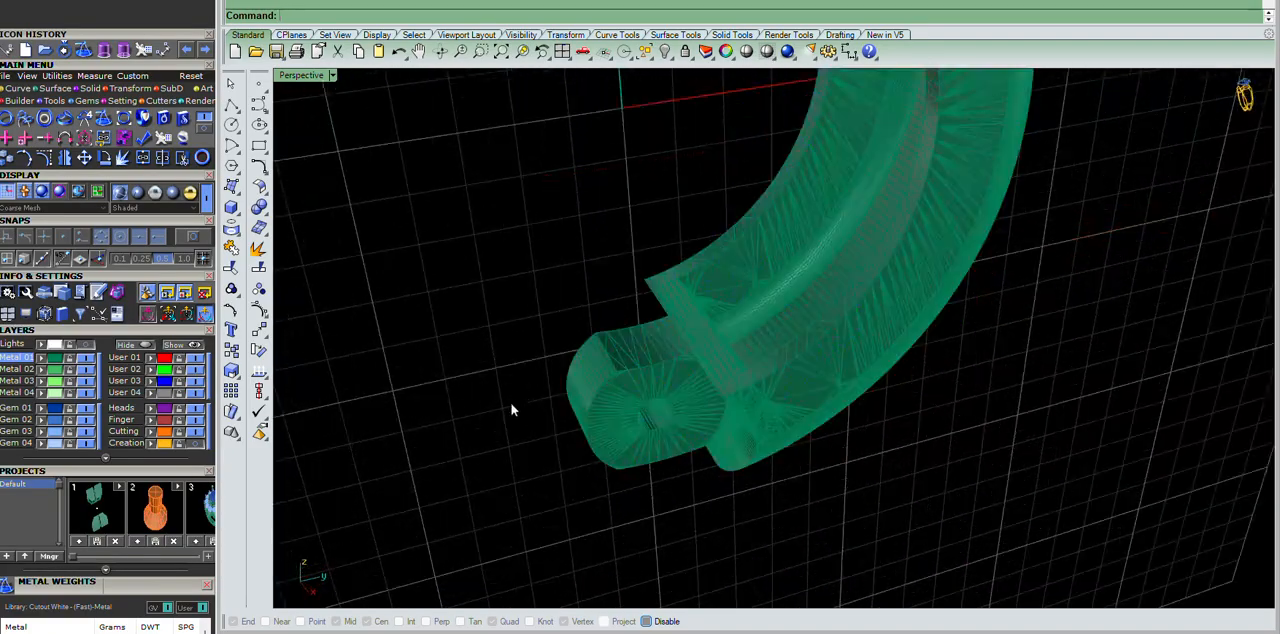
scroll(529, 415, up, 8)
click(900, 350)
right_drag(900, 350, 931, 328)
scroll(858, 342, down, 9)
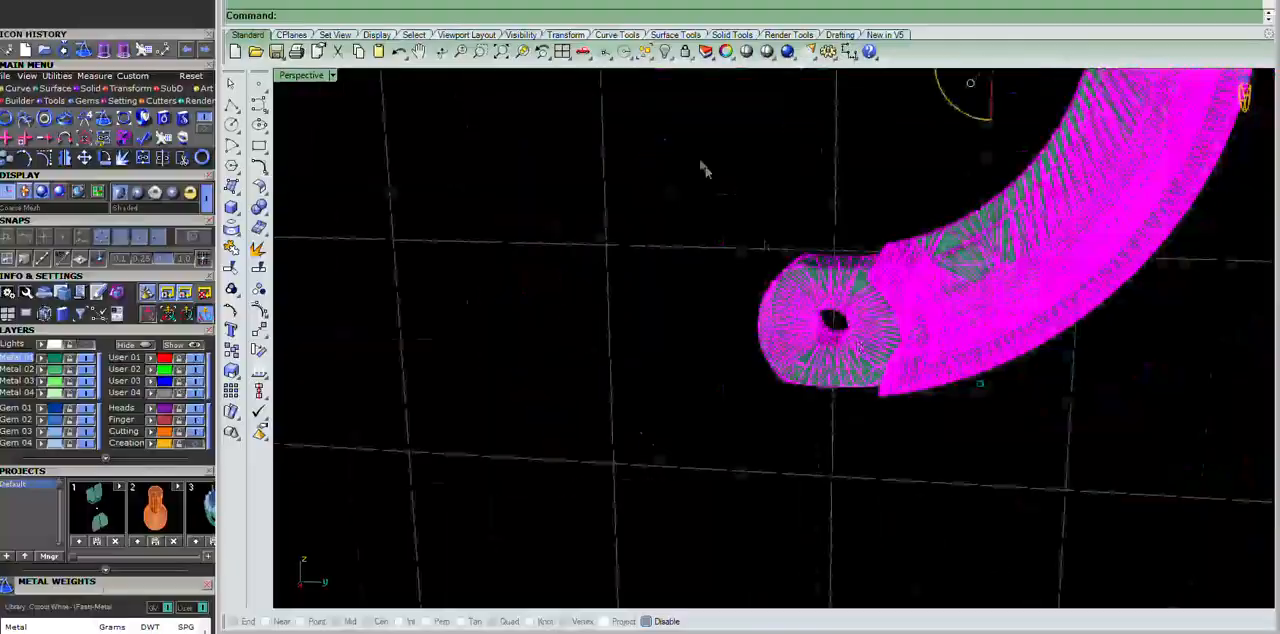
click(706, 173)
scroll(858, 263, up, 5)
right_drag(858, 263, 982, 298)
click(1010, 290)
scroll(994, 272, down, 6)
scroll(994, 272, up, 6)
right_drag(967, 198, 951, 263)
scroll(880, 280, down, 8)
click(780, 222)
scroll(860, 300, up, 2)
right_drag(868, 305, 4, 293)
scroll(955, 300, up, 8)
scroll(690, 320, down, 8)
scroll(700, 320, up, 5)
right_drag(700, 322, 750, 316)
scroll(786, 428, down, 4)
scroll(785, 403, up, 2)
scroll(808, 281, up, 6)
scroll(806, 280, down, 7)
scroll(749, 314, up, 6)
right_drag(806, 219, 855, 297)
scroll(831, 363, down, 6)
scroll(652, 175, down, 5)
scroll(621, 228, up, 5)
scroll(654, 242, up, 3)
click(802, 312)
scroll(828, 313, down, 5)
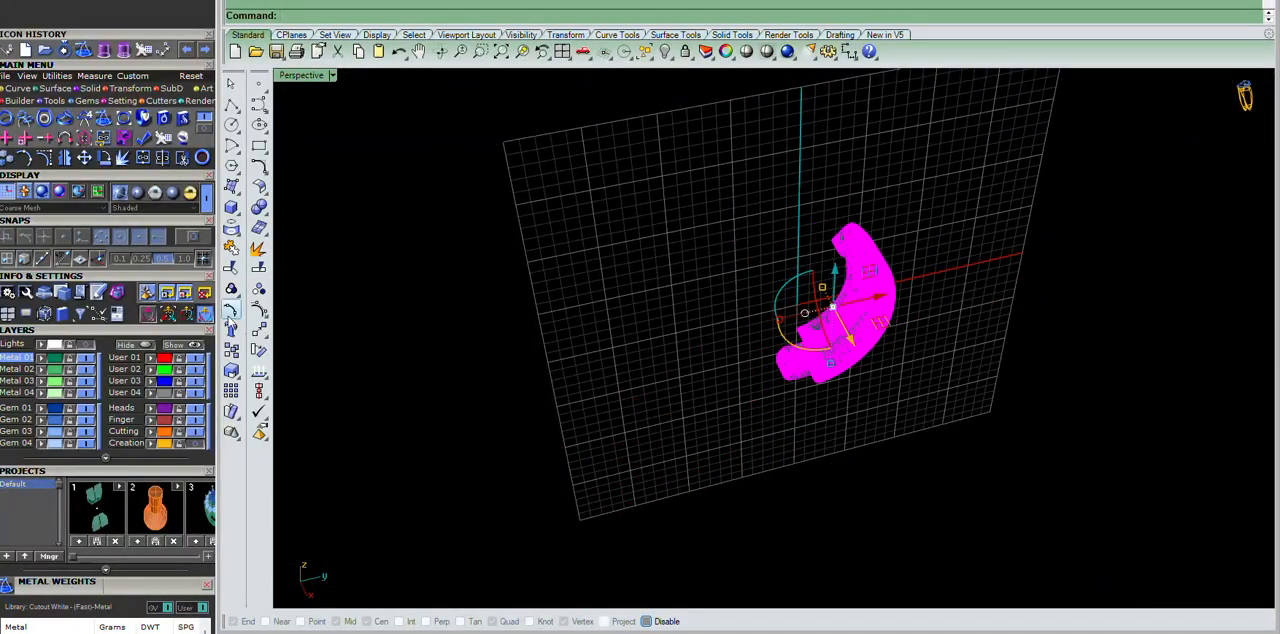
Assign the repaired ring-half mesh to the Creation layer and show the other earring meshes with it.
click(1012, 405)
scroll(885, 306, up, 3)
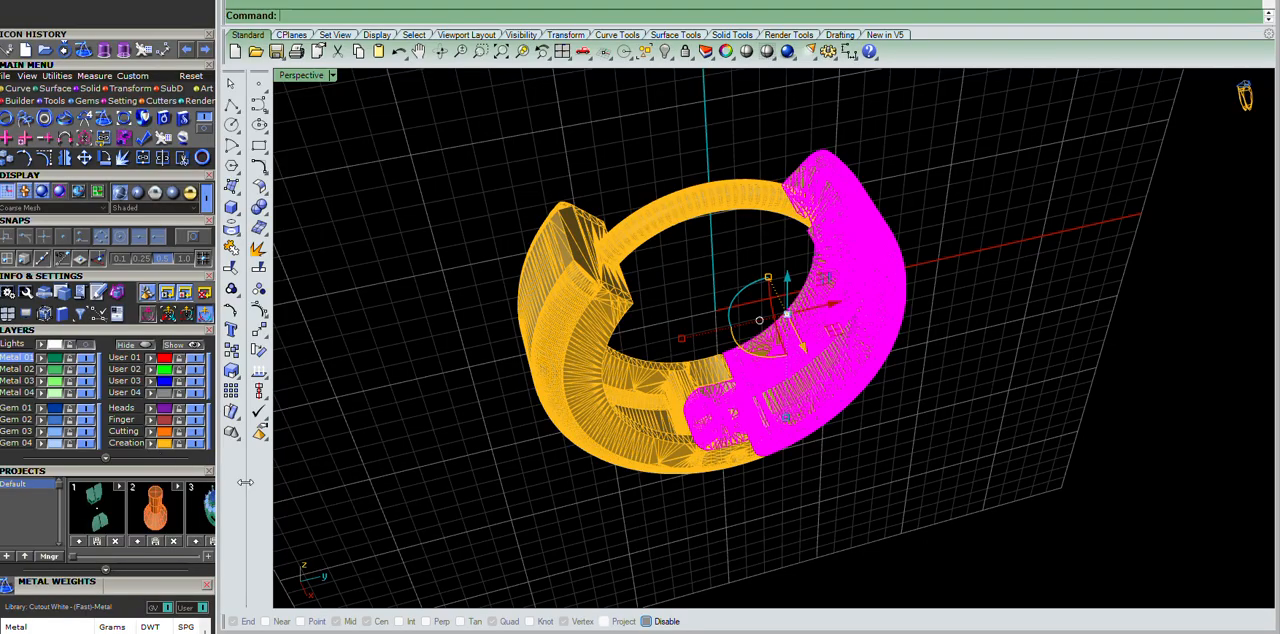
click(640, 531)
click(616, 329)
right_drag(912, 340, 1007, 329)
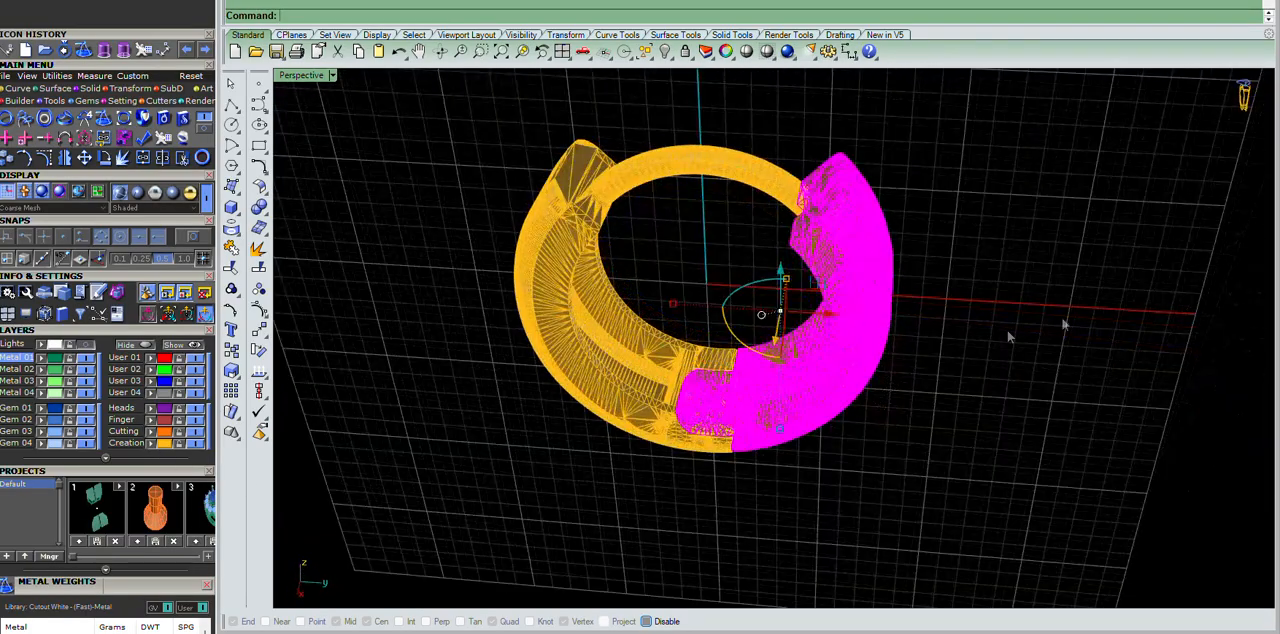
click(1007, 329)
Change the perspective view's display mode to Presentation for the assembled hoop meshes.
click(333, 76)
click(416, 280)
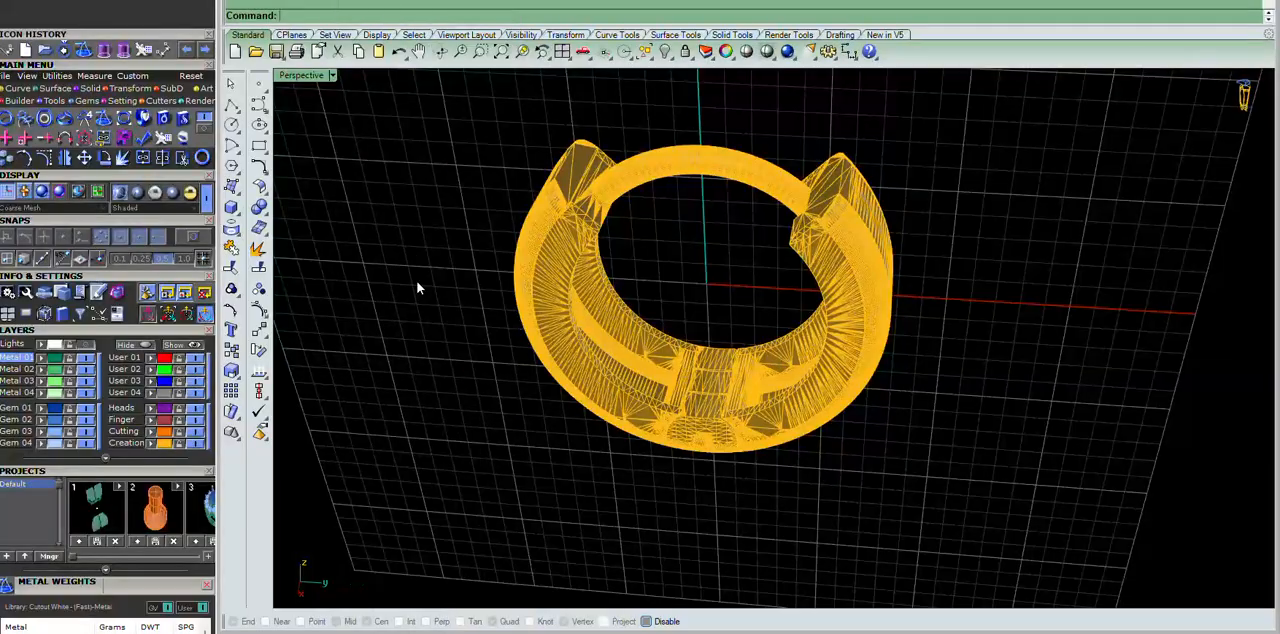
scroll(800, 343, down, 8)
mouse_move(800, 343)
right_down()
mouse_move(831, 264)
mouse_move(767, 274)
mouse_move(1117, 290)
mouse_move(931, 157)
right_up()
scroll(831, 264, up, 5)
scroll(828, 386, up, 7)
right_drag(828, 386, 732, 362)
scroll(732, 362, down, 7)
scroll(785, 170, up, 4)
right_drag(785, 170, 812, 398)
scroll(812, 398, down, 6)
scroll(774, 311, up, 7)
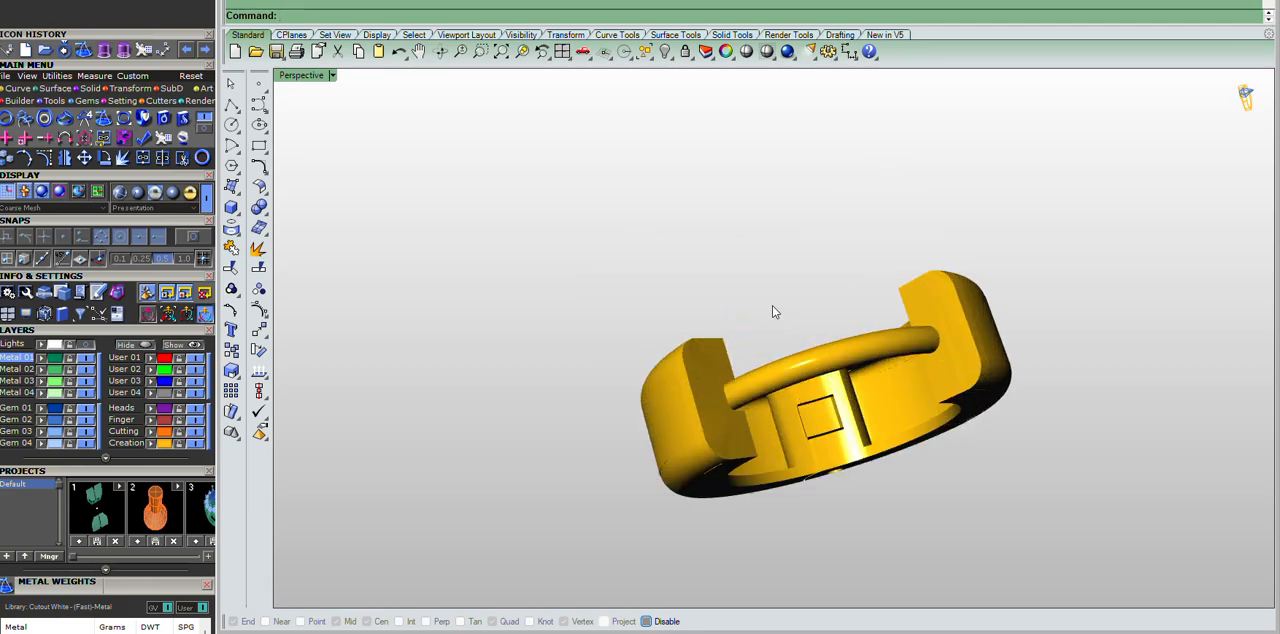
Examine the hinge and latching wire up close, highlighting one ring half to see how its knuckle interlocks.
right_drag(774, 311, 775, 437)
scroll(775, 437, down, 6)
scroll(769, 511, up, 5)
right_drag(769, 511, 791, 240)
scroll(650, 338, up, 8)
right_drag(731, 360, 863, 342)
scroll(863, 342, down, 7)
scroll(846, 240, up, 5)
right_drag(846, 240, 843, 480)
click(843, 484)
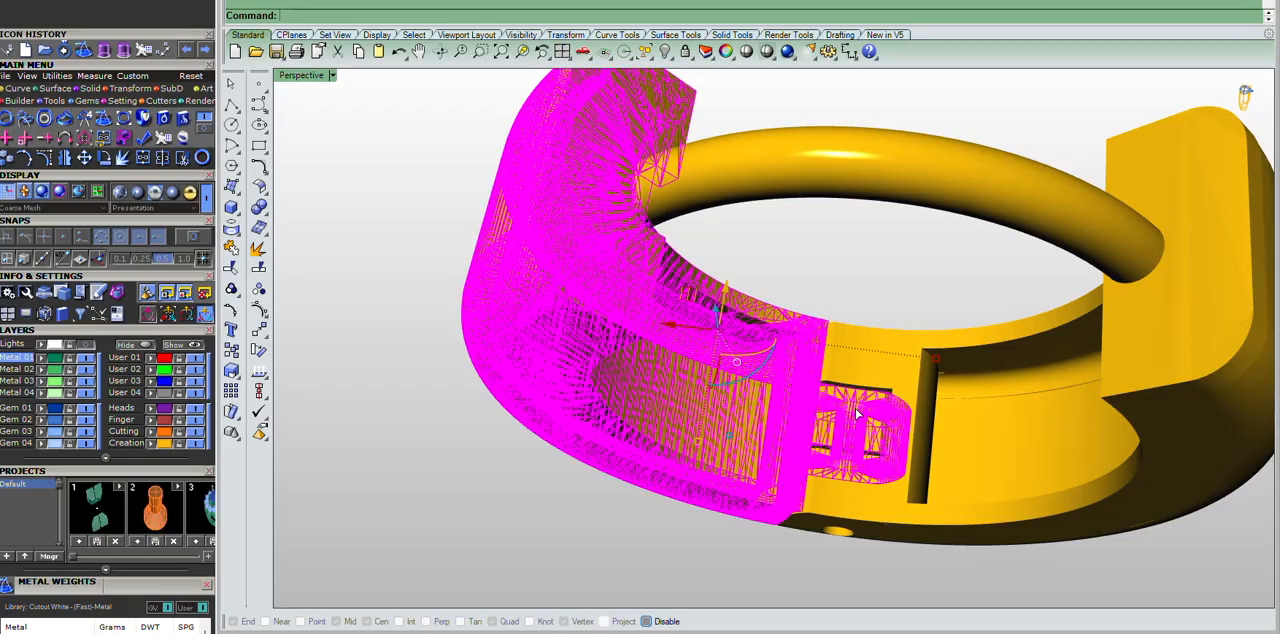
scroll(843, 484, down, 6)
right_drag(908, 434, 905, 316)
Highlight all the earring meshes together and review the complete hoop from the front.
drag(833, 134, 652, 242)
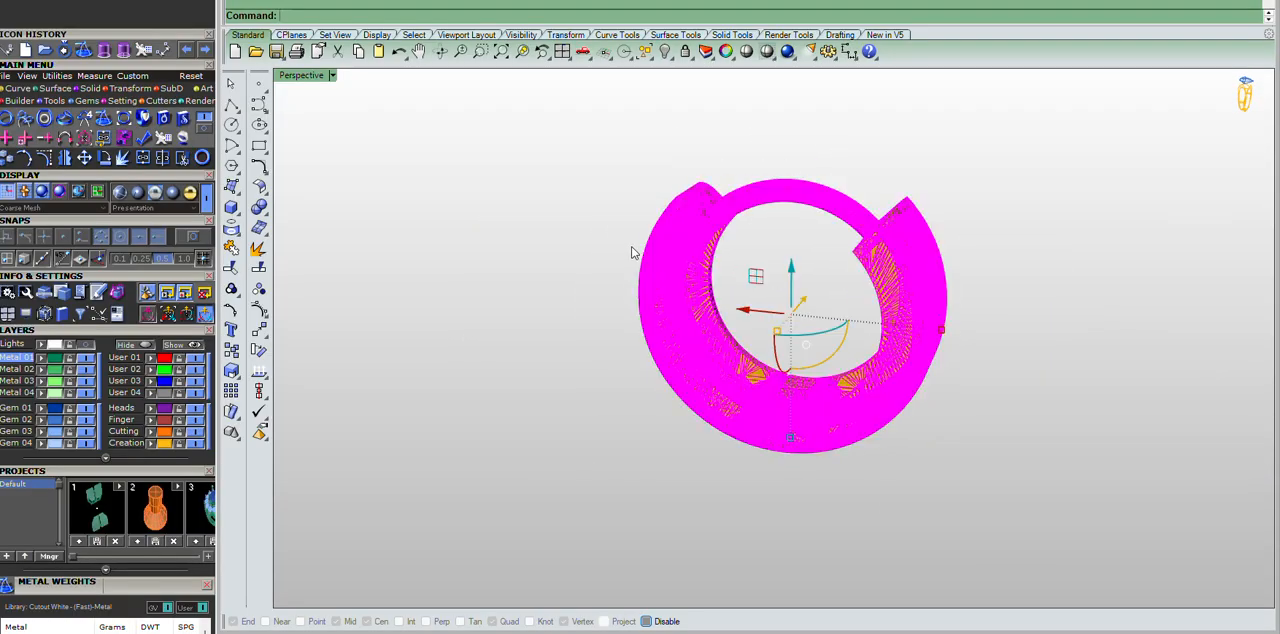
click(1113, 252)
right_drag(1113, 252, 912, 372)
scroll(912, 372, down, 5)
scroll(849, 328, up, 5)
right_drag(849, 334, 925, 348)
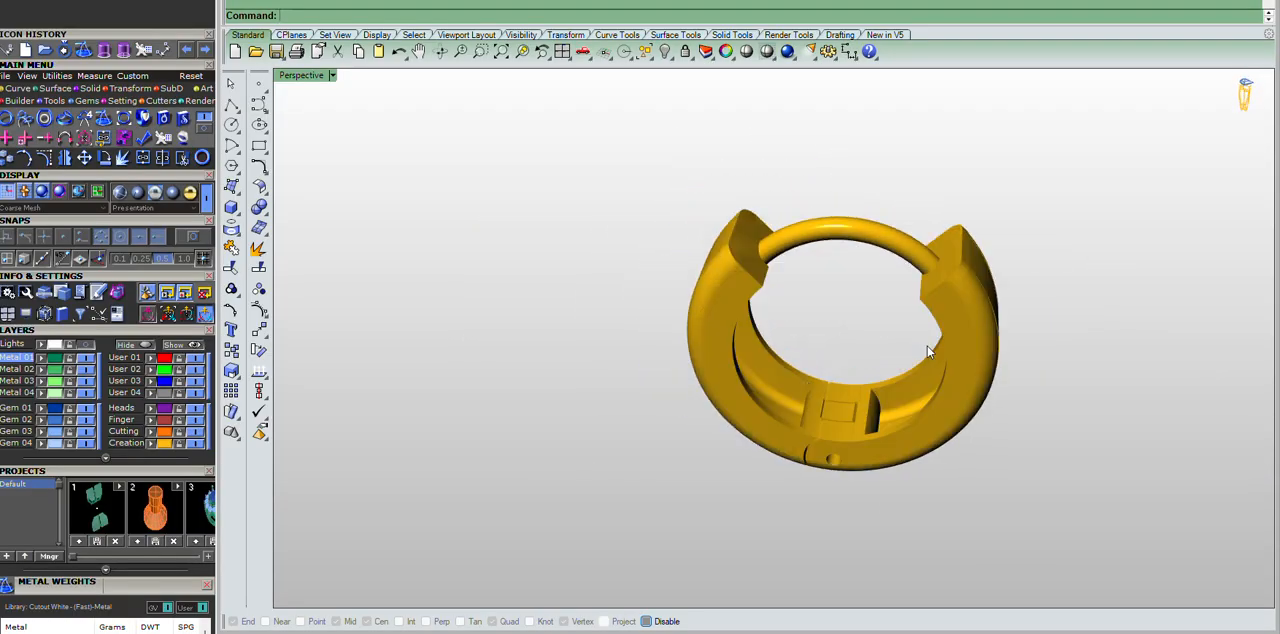